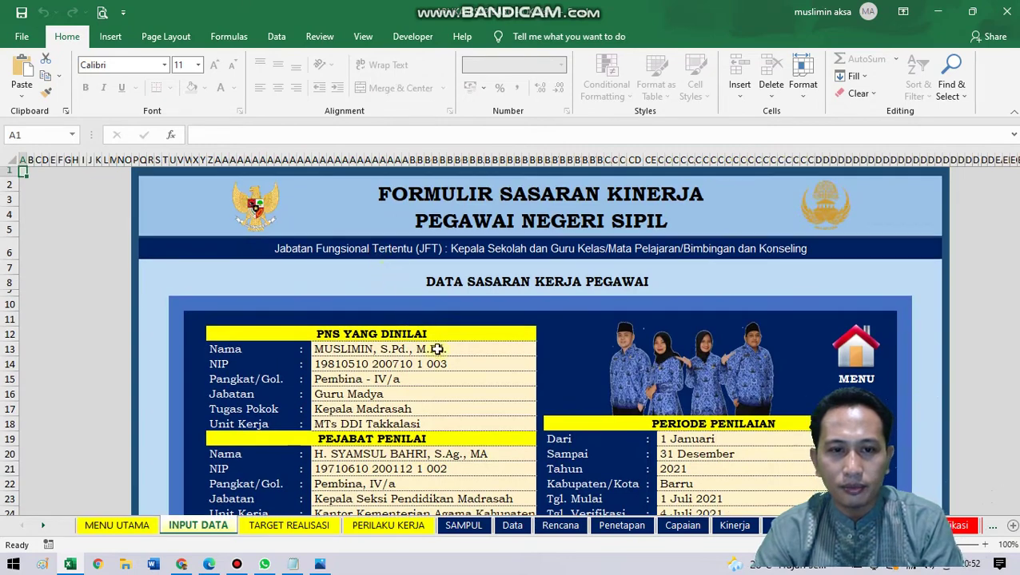
- Set the assessed employee's Pangkat/Gol. to Penata Muda Tingkat I - III/b and check the Jabatan cell
{"action": "left_click", "coordinate": [462, 356]}
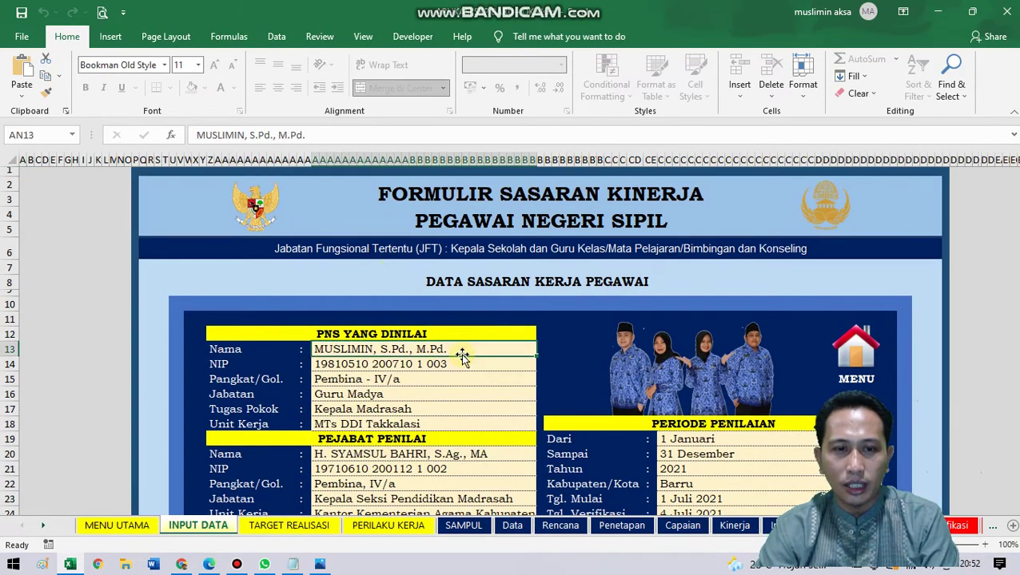
{"action": "scroll", "coordinate": [462, 356], "scroll_direction": "down", "scroll_amount": 1}
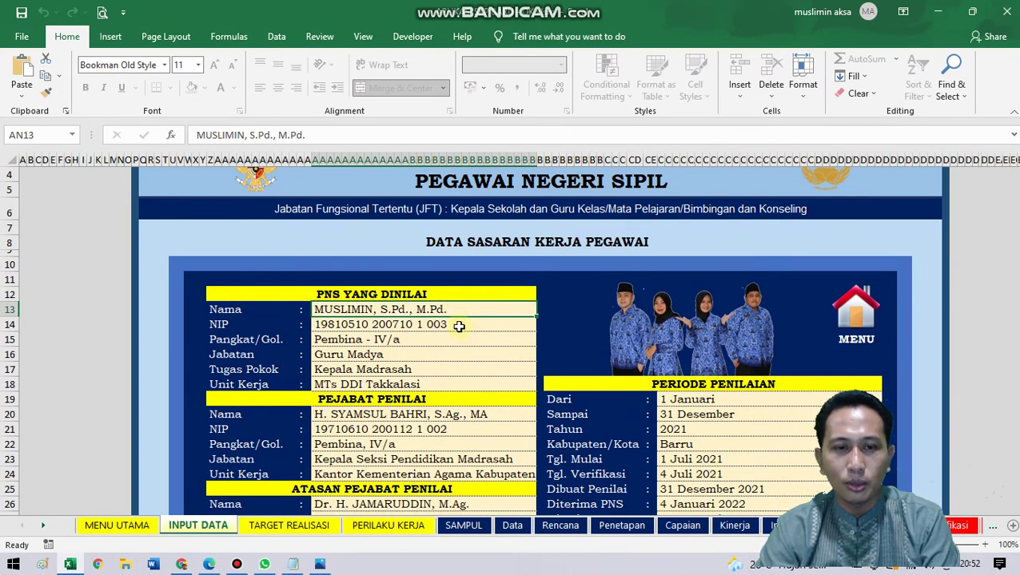
{"action": "left_click", "coordinate": [456, 325]}
{"action": "left_click", "coordinate": [434, 339]}
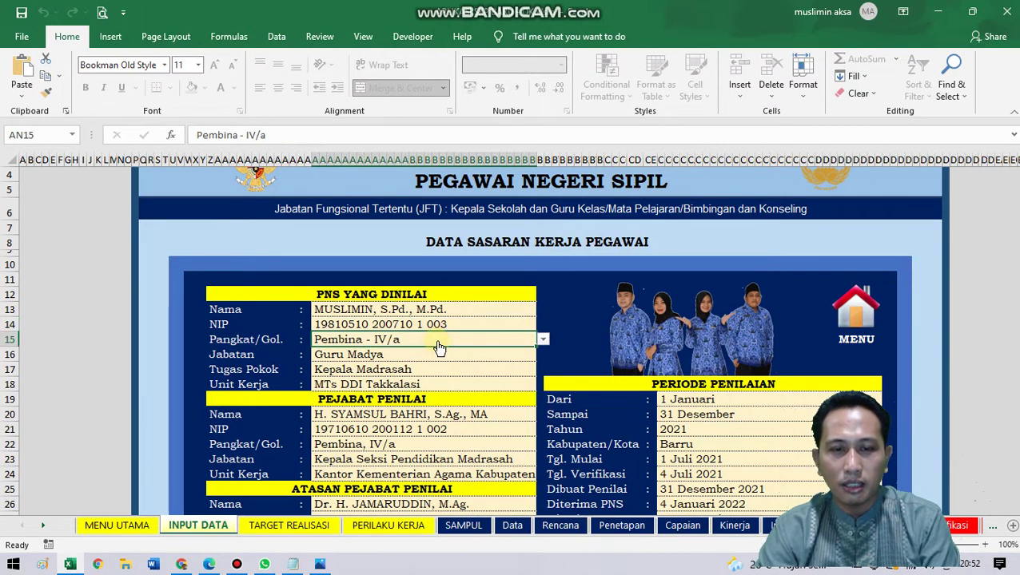
{"action": "left_click", "coordinate": [543, 341]}
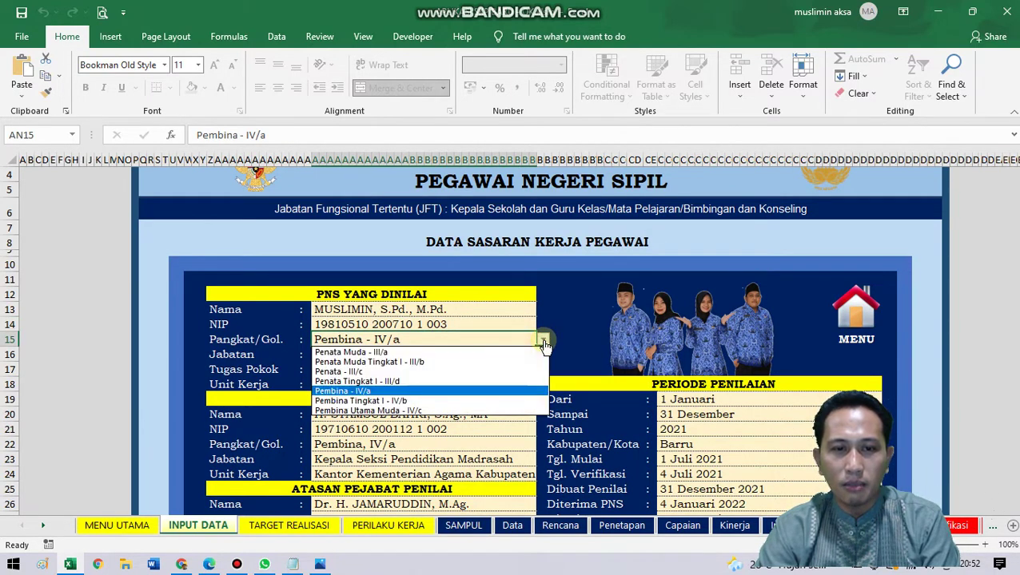
{"action": "left_click", "coordinate": [422, 364]}
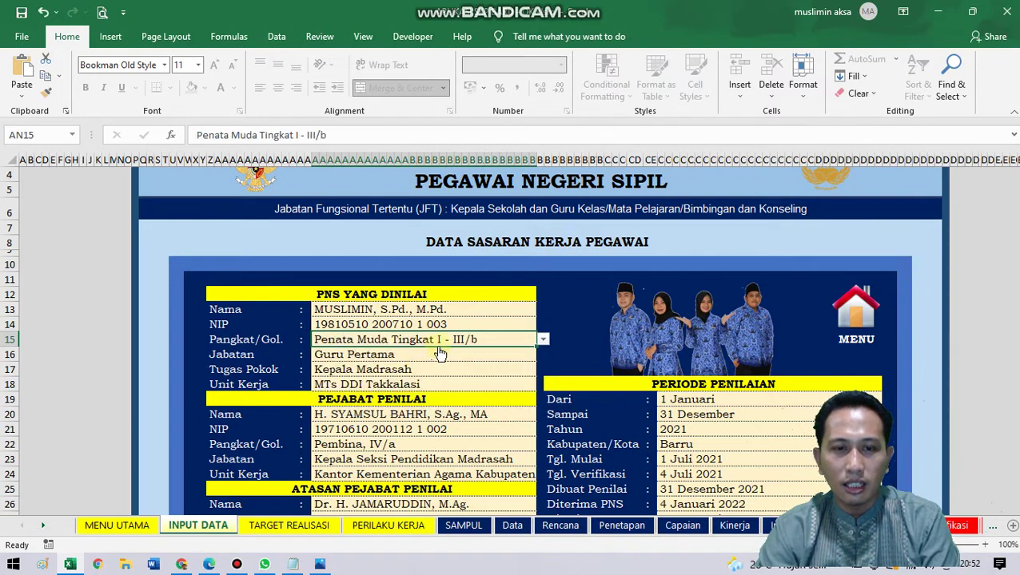
{"action": "left_click", "coordinate": [387, 356]}
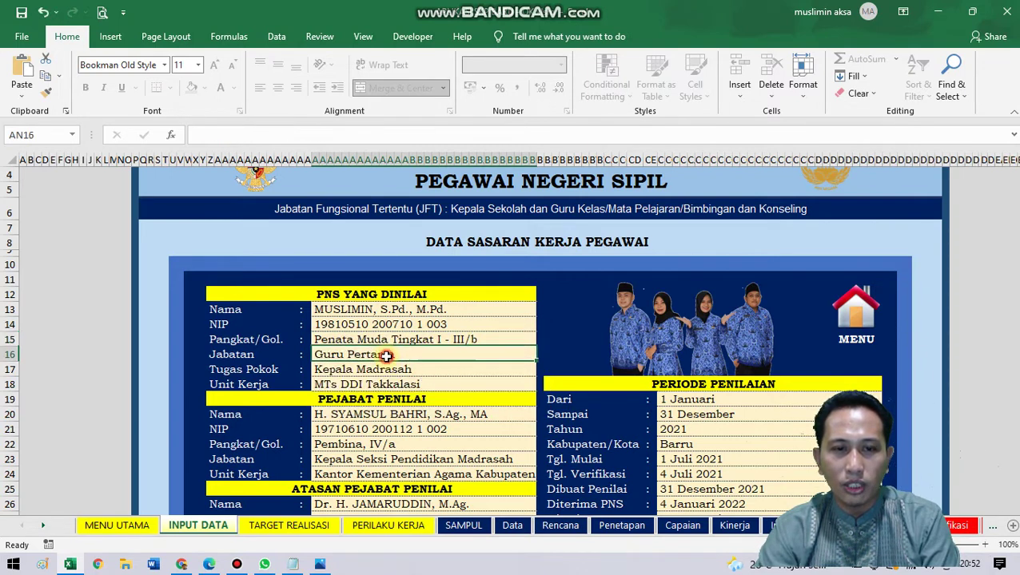
- Set the assessed employee's Pangkat/Gol. to Pembina - IV/a
{"action": "left_click", "coordinate": [493, 338]}
{"action": "left_click", "coordinate": [543, 340]}
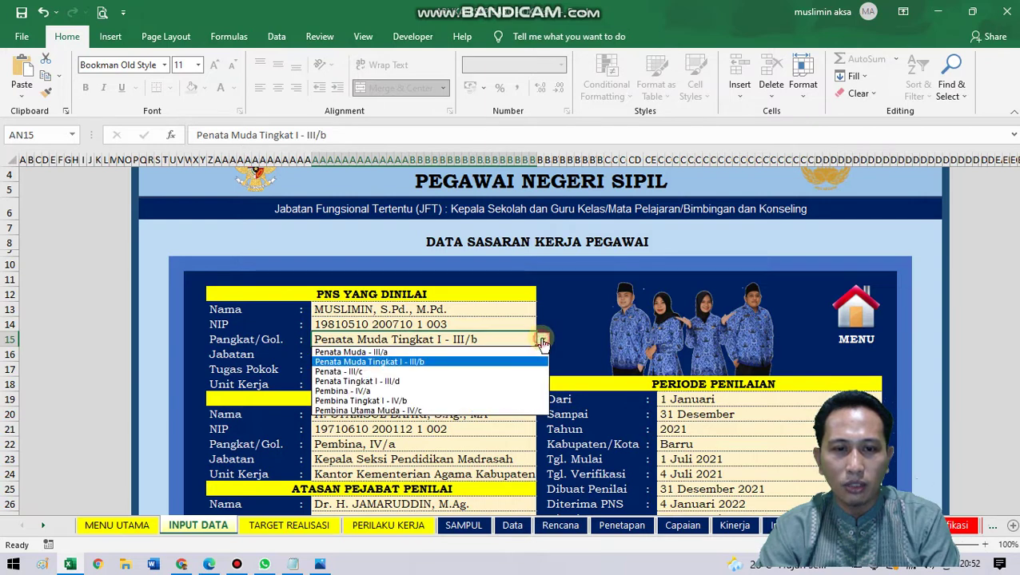
{"action": "left_click", "coordinate": [417, 390]}
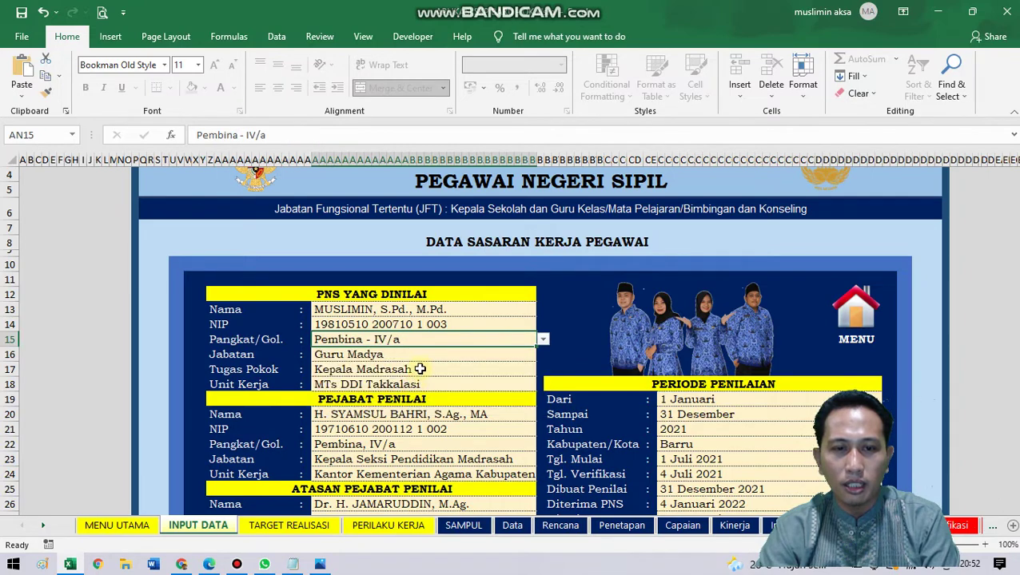
- Try to edit the assessed employee's Jabatan cell directly
{"action": "left_click", "coordinate": [404, 359]}
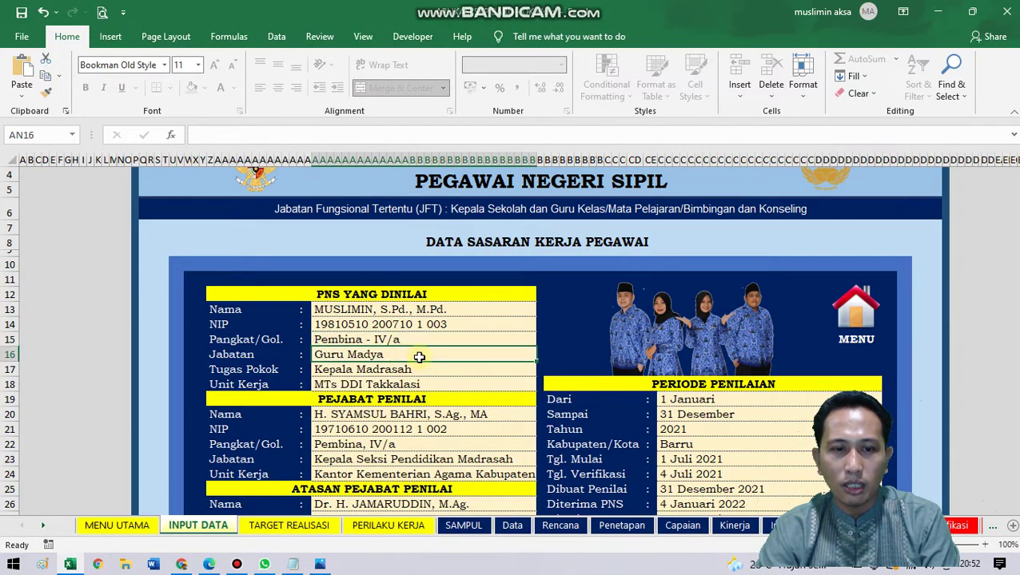
{"action": "double_click", "coordinate": [418, 358]}
{"action": "left_click", "coordinate": [498, 331]}
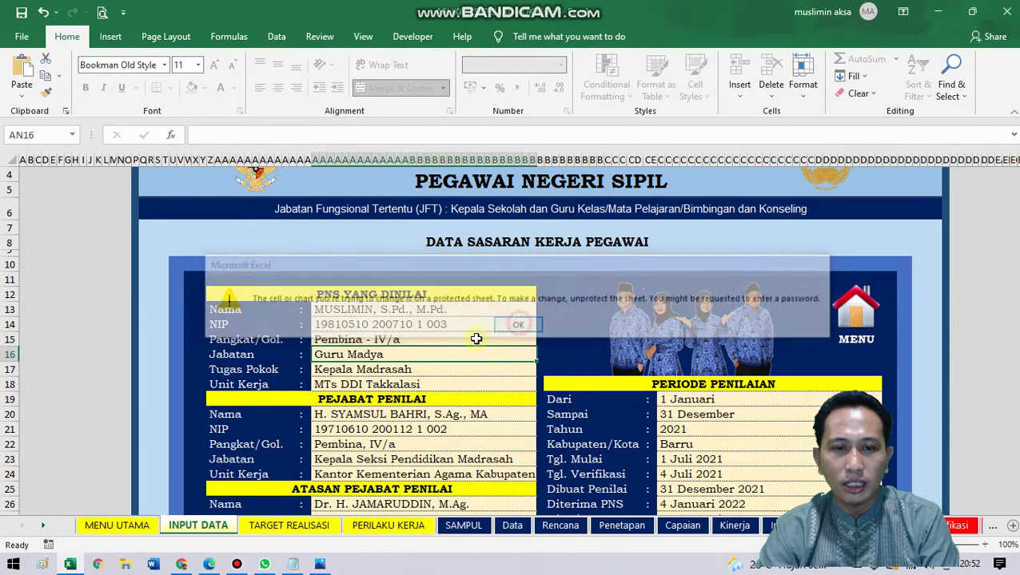
- Set the assessed employee's Tugas Pokok to Guru Mata Pelajaran
{"action": "left_click", "coordinate": [405, 371]}
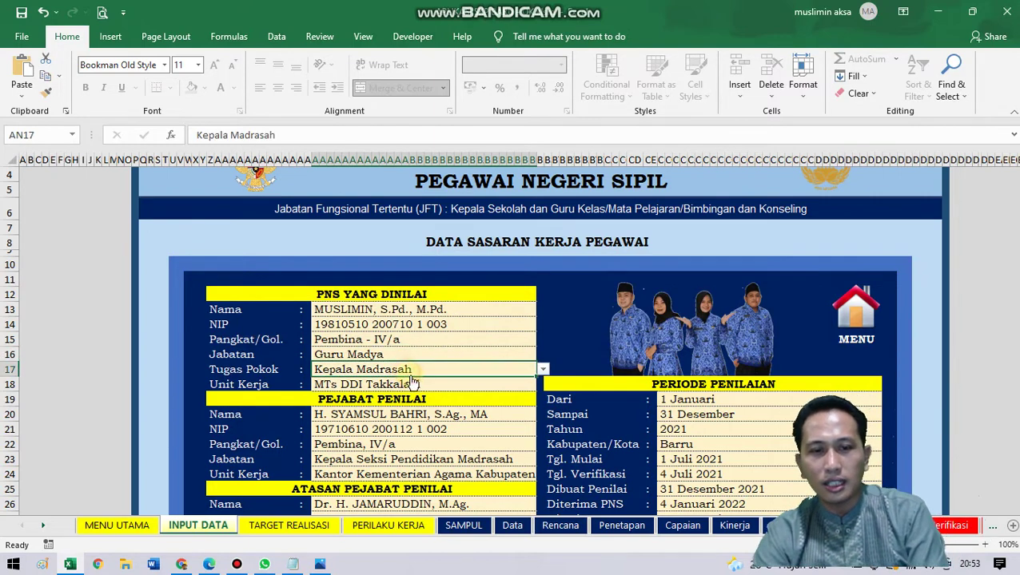
{"action": "left_click", "coordinate": [543, 372]}
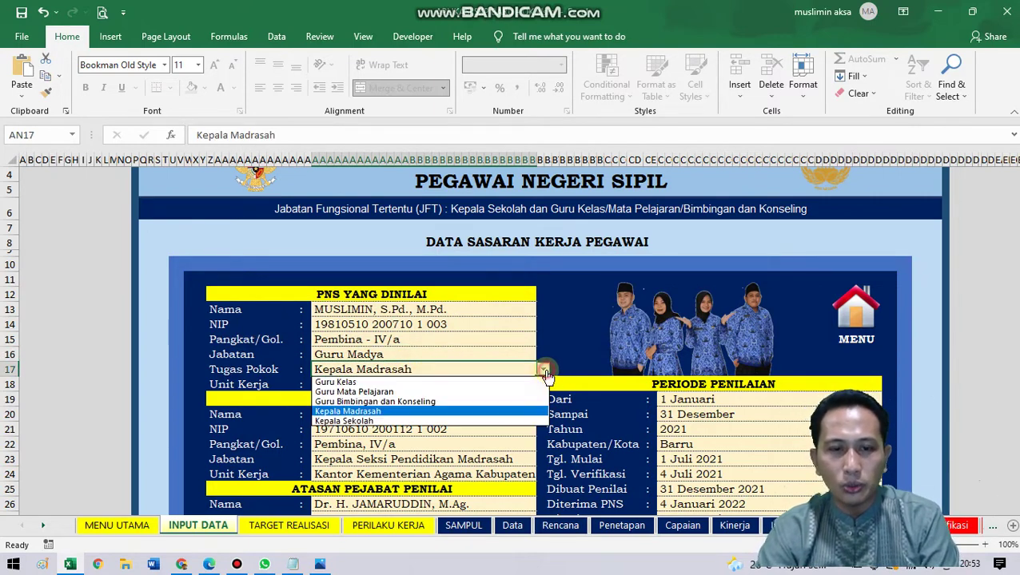
{"action": "left_click", "coordinate": [384, 392]}
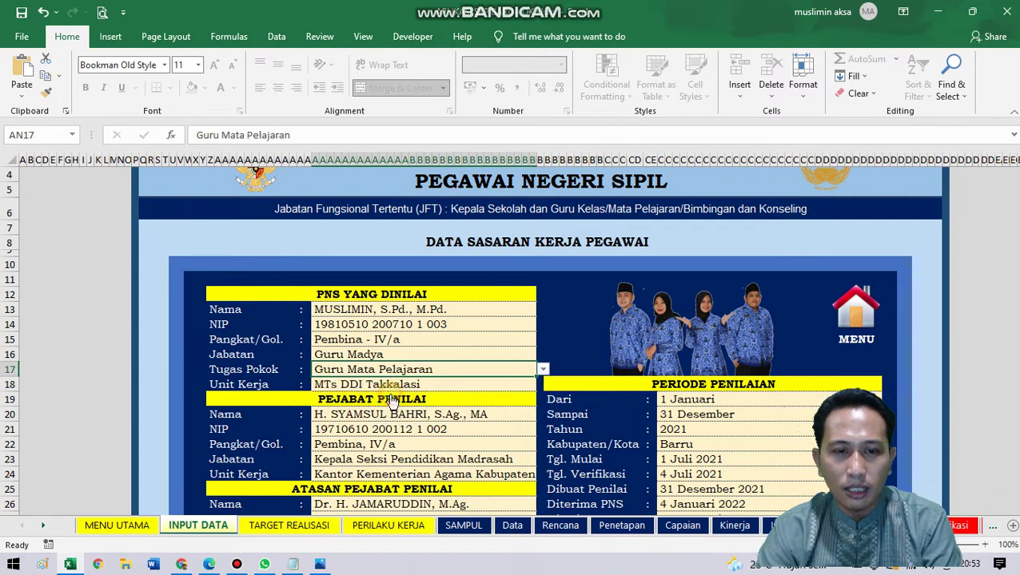
- Review the assessed employee's Unit Kerja and the name, NIP, rank, position and work unit entries under Pejabat Penilai
{"action": "left_click", "coordinate": [435, 391]}
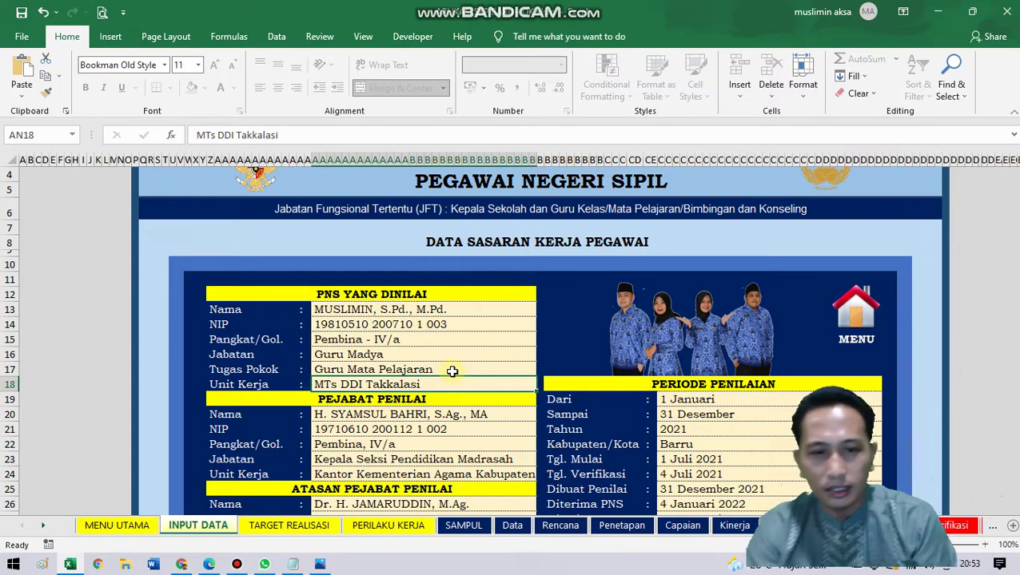
{"action": "left_click", "coordinate": [439, 419]}
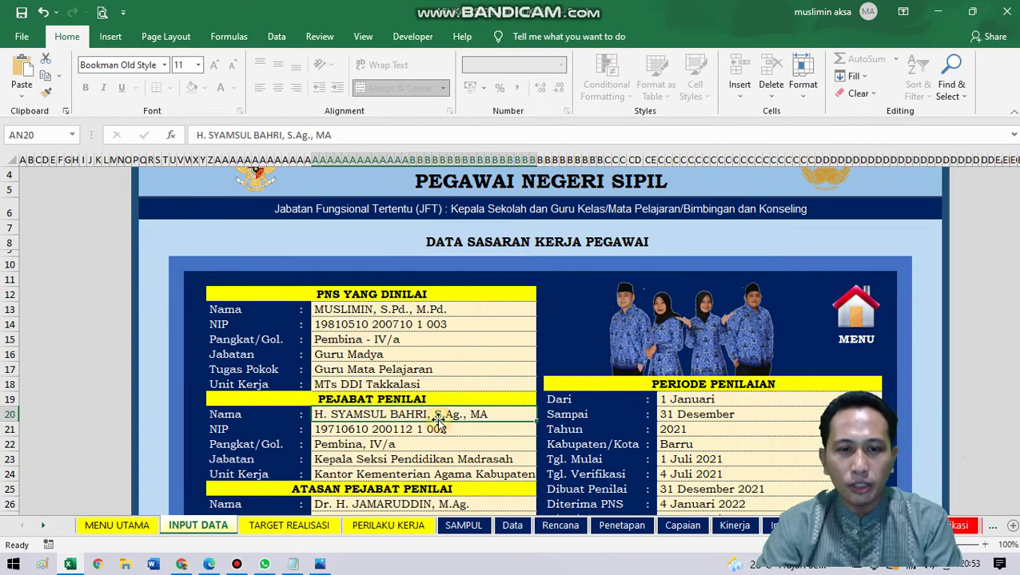
{"action": "scroll", "coordinate": [435, 424], "scroll_direction": "down", "scroll_amount": 1}
{"action": "left_click", "coordinate": [392, 387]}
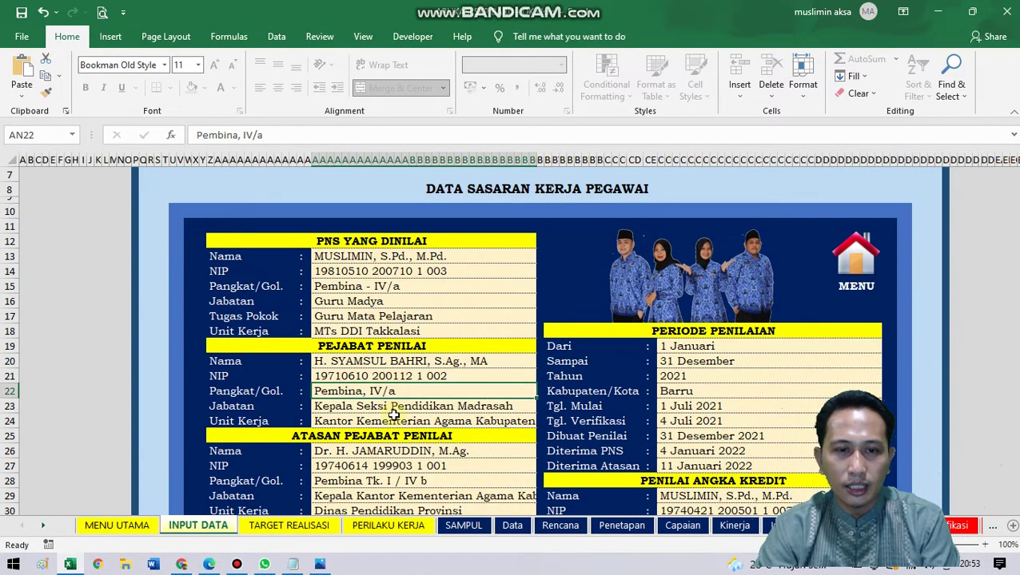
{"action": "left_click", "coordinate": [392, 417]}
{"action": "left_click_drag", "start_coordinate": [390, 362], "coordinate": [401, 419]}
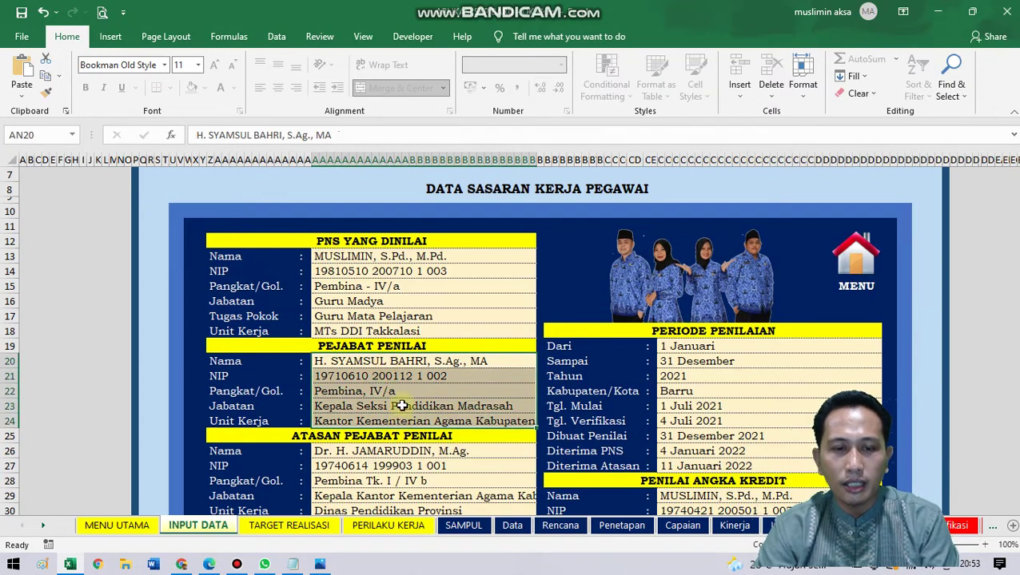
{"action": "left_click", "coordinate": [401, 391]}
{"action": "left_click_drag", "start_coordinate": [400, 362], "coordinate": [404, 419]}
{"action": "scroll", "coordinate": [392, 418], "scroll_direction": "down", "scroll_amount": 1}
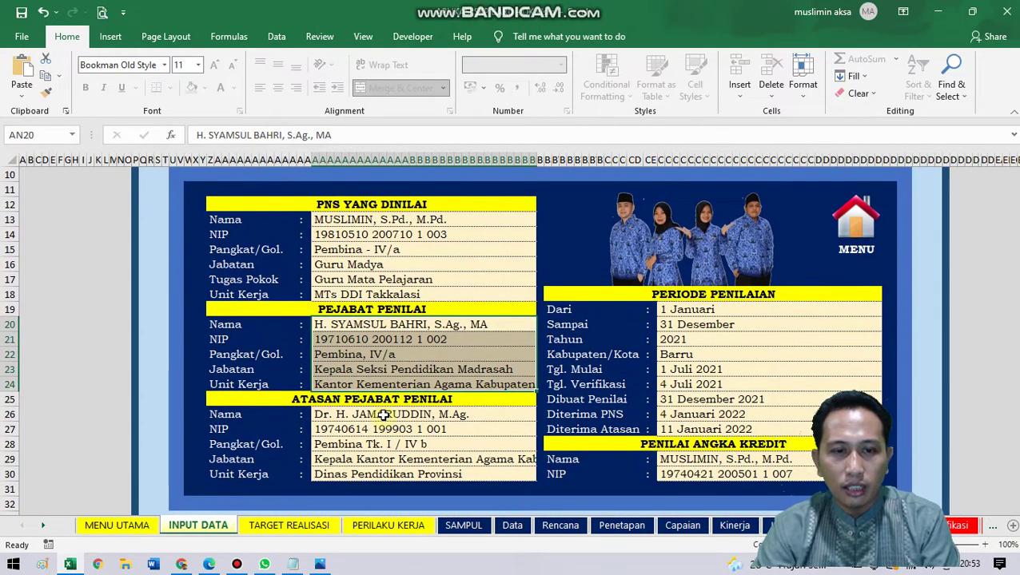
- Review the name, NIP, rank and position entries under Atasan Pejabat Penilai
{"action": "left_click", "coordinate": [384, 416]}
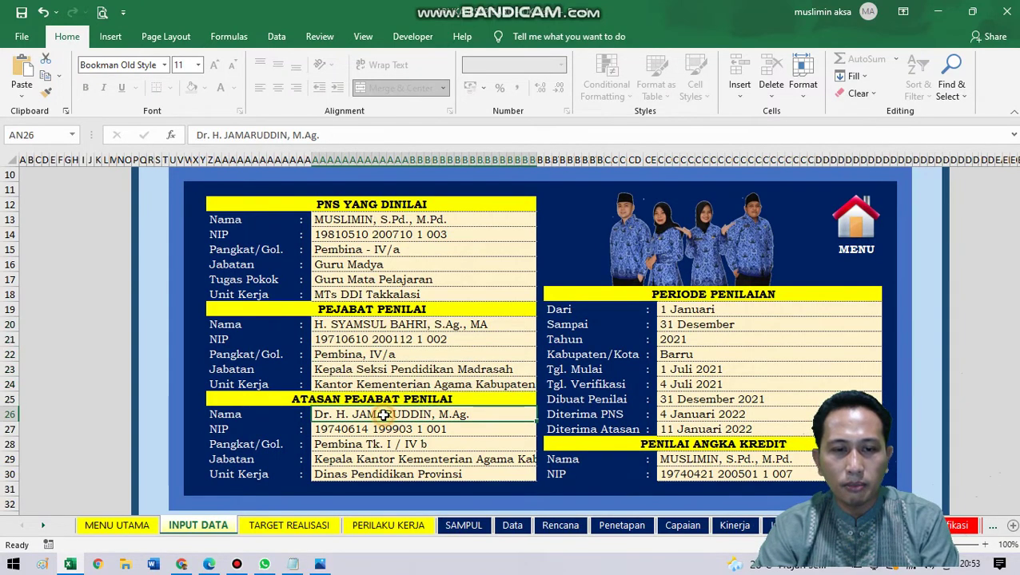
{"action": "left_click", "coordinate": [408, 443]}
{"action": "left_click", "coordinate": [397, 414]}
{"action": "left_click", "coordinate": [401, 432]}
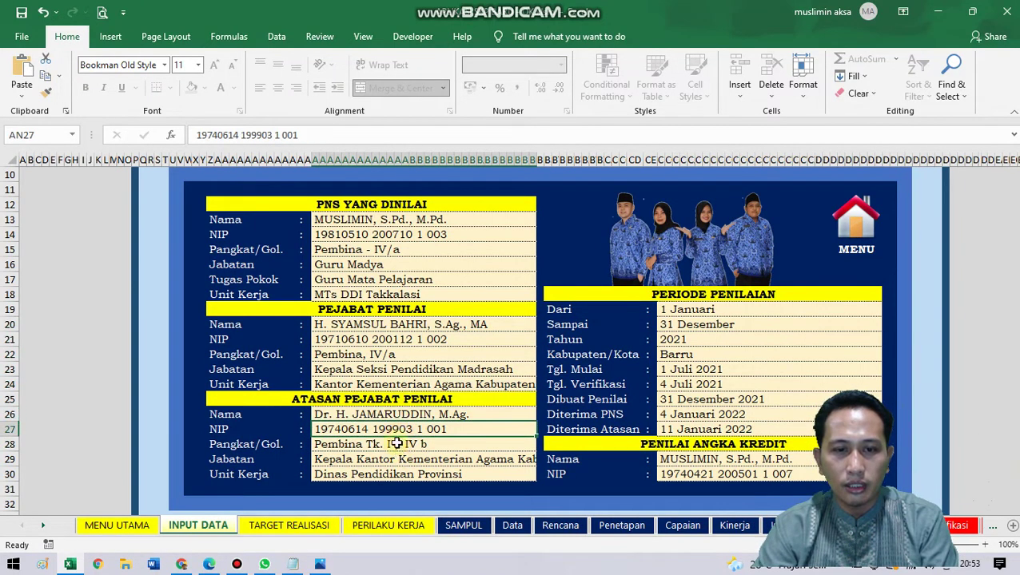
{"action": "left_click", "coordinate": [414, 459]}
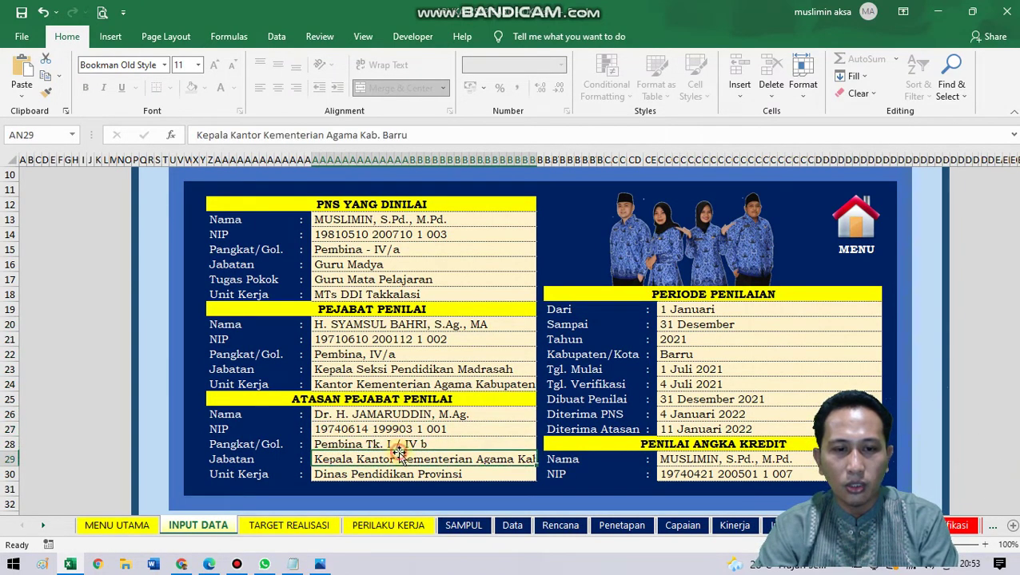
- Set the Unit Kerja under Atasan Pejabat Penilai to Kementerian Agama Kabupaten, and switch it to Kementerian Agama Provinsi
{"action": "left_click", "coordinate": [489, 473]}
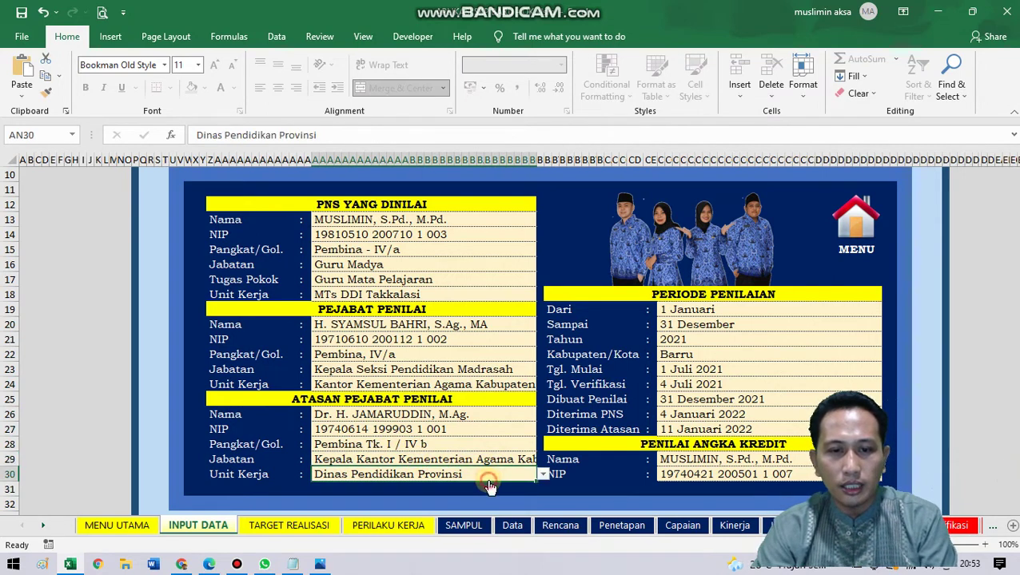
{"action": "left_click", "coordinate": [543, 474]}
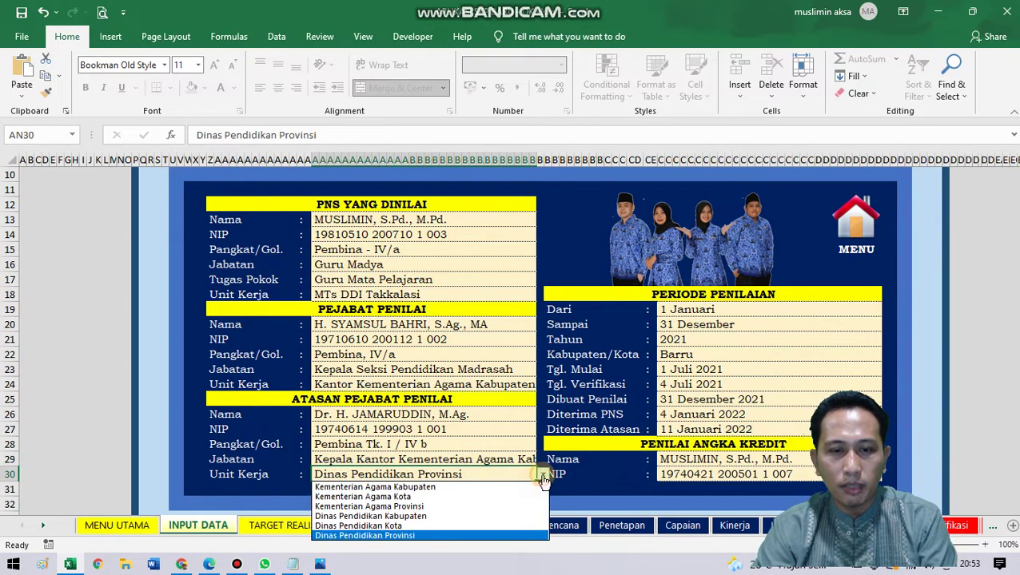
{"action": "left_click", "coordinate": [435, 490]}
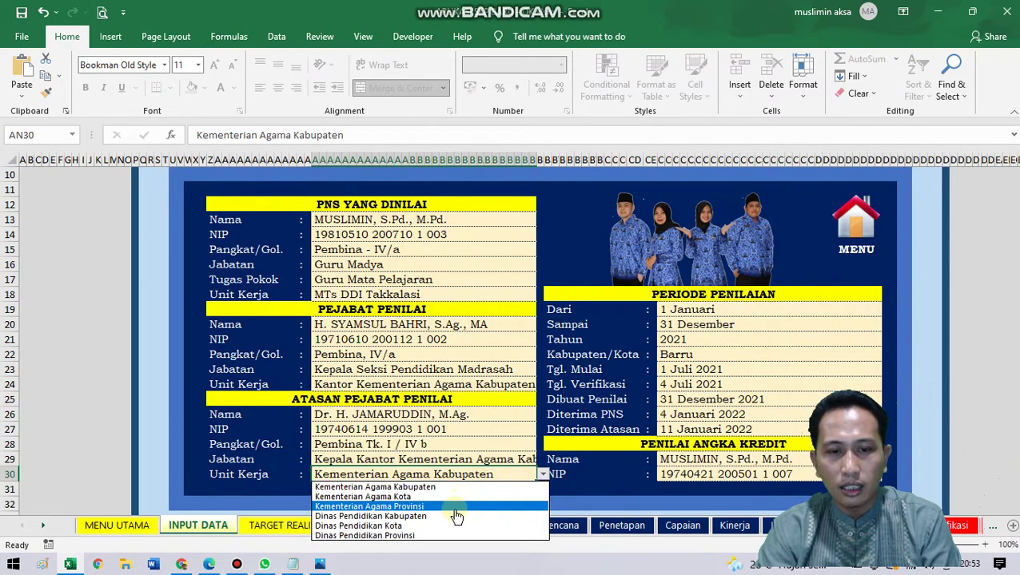
{"action": "left_click", "coordinate": [455, 515]}
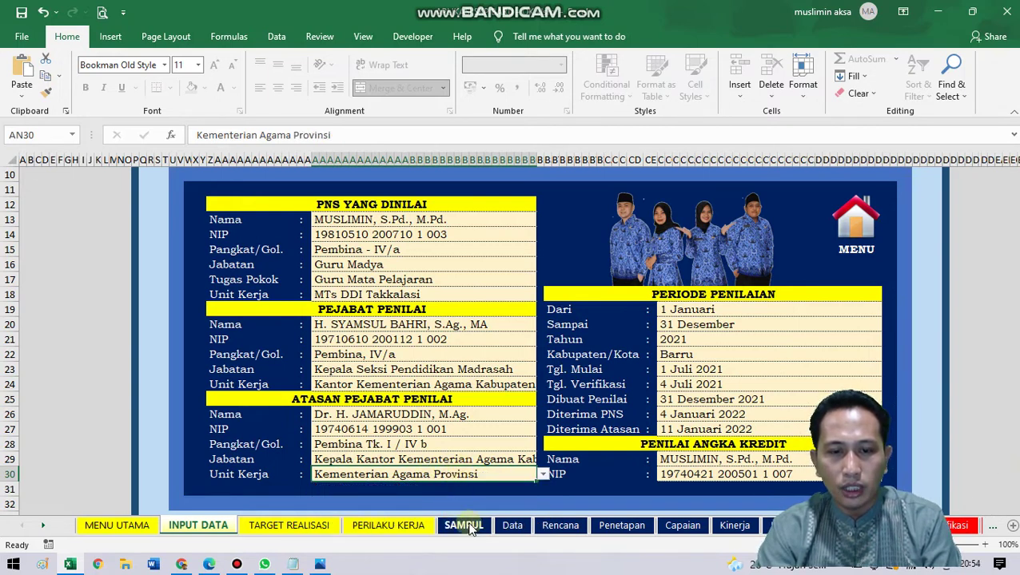
- Check the institution and year lines at the foot of the SAMPUL cover sheet
{"action": "left_click", "coordinate": [463, 525]}
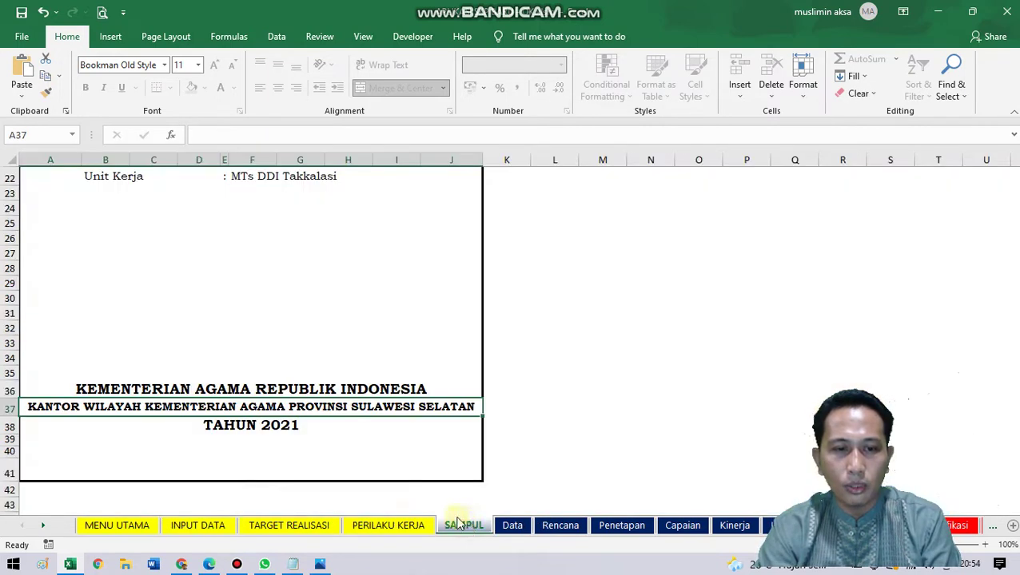
{"action": "left_click", "coordinate": [248, 388]}
{"action": "left_click", "coordinate": [254, 414]}
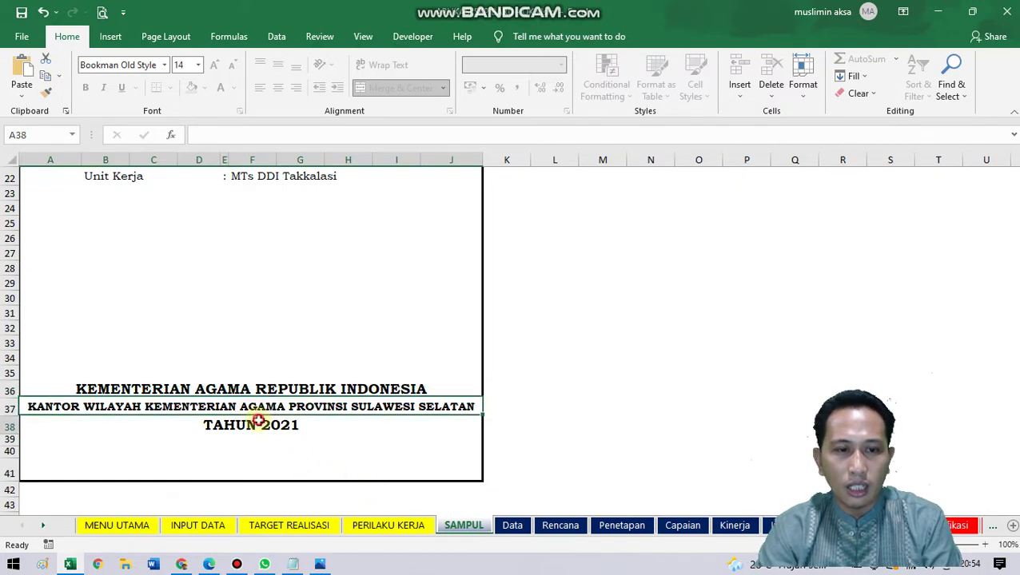
{"action": "left_click", "coordinate": [263, 425]}
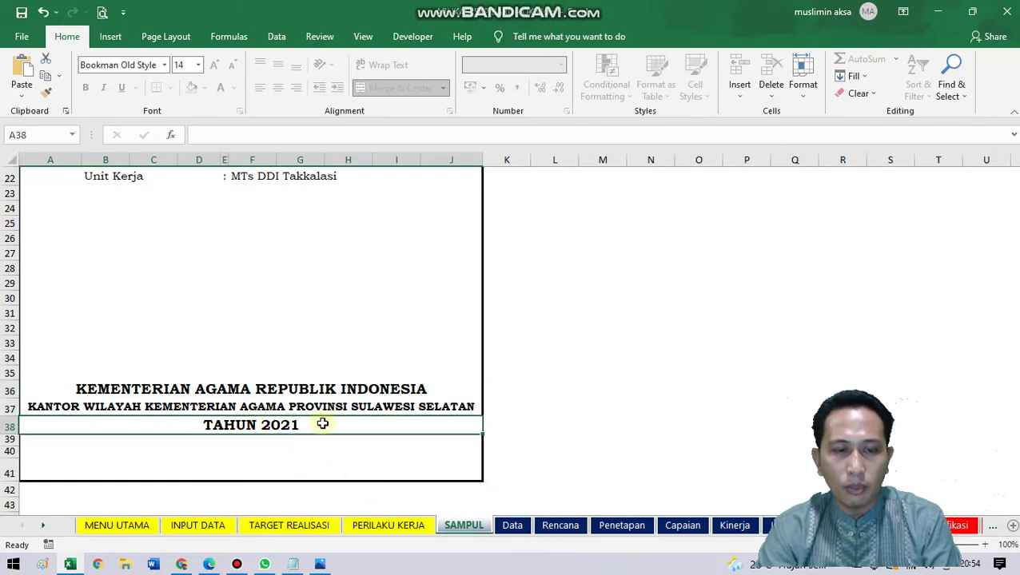
- Return to the INPUT DATA form through the main menu and set the Atasan Pejabat Penilai's Unit Kerja to Kementerian Agama Kabupaten
{"action": "left_click", "coordinate": [136, 526]}
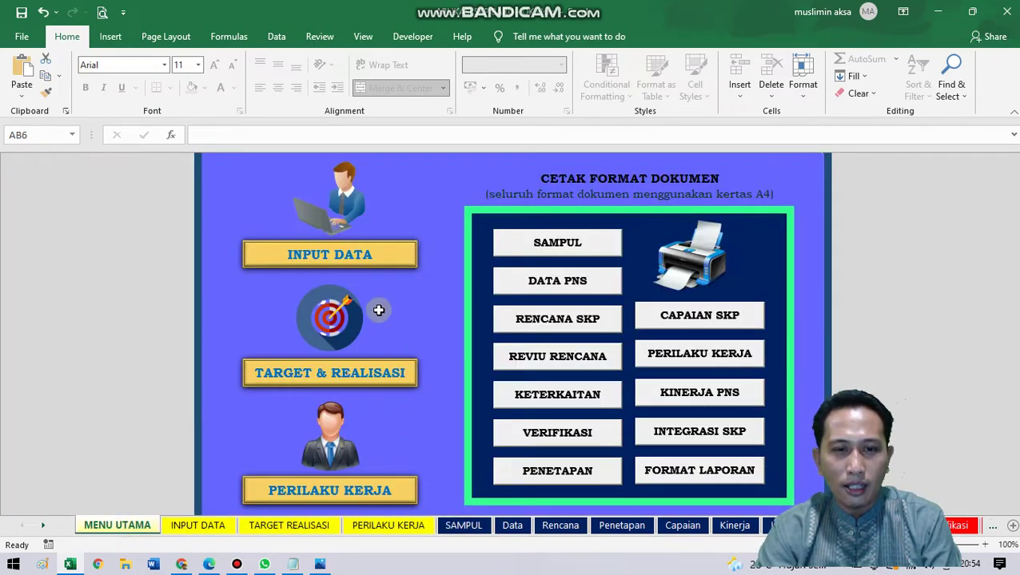
{"action": "left_click", "coordinate": [374, 264]}
{"action": "scroll", "coordinate": [463, 480], "scroll_direction": "down", "scroll_amount": 2}
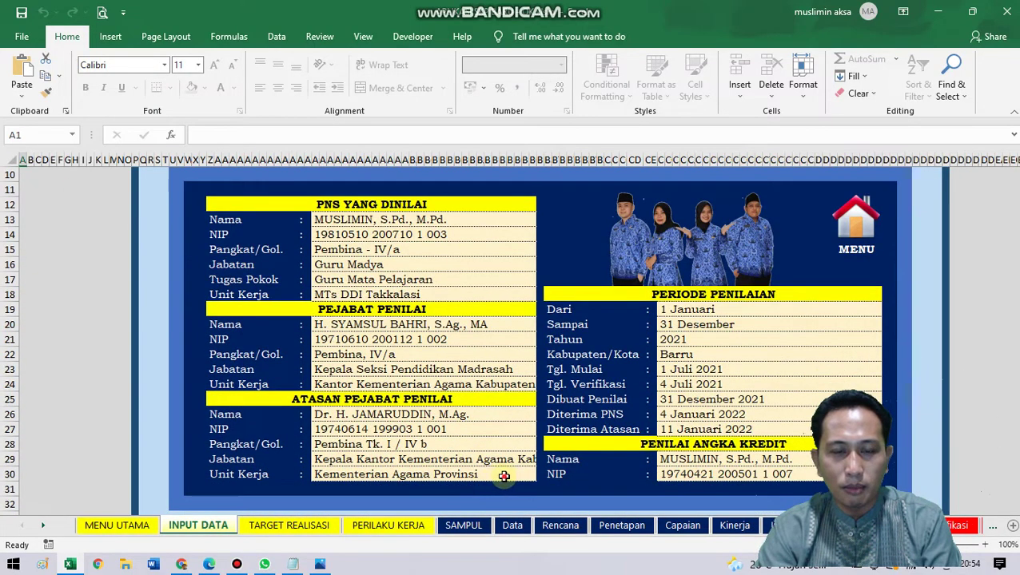
{"action": "left_click", "coordinate": [523, 474]}
{"action": "left_click", "coordinate": [542, 476]}
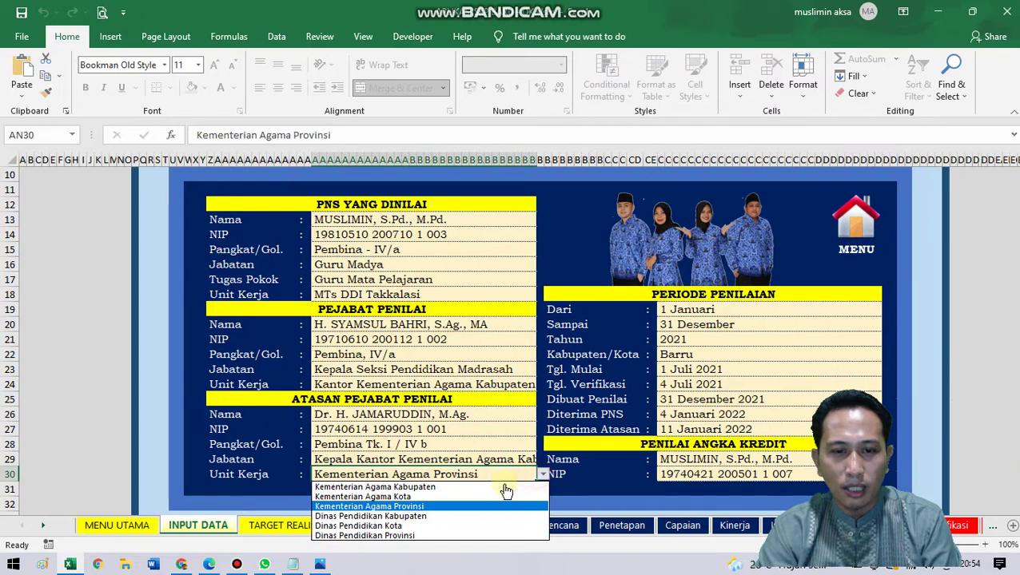
{"action": "left_click", "coordinate": [453, 487]}
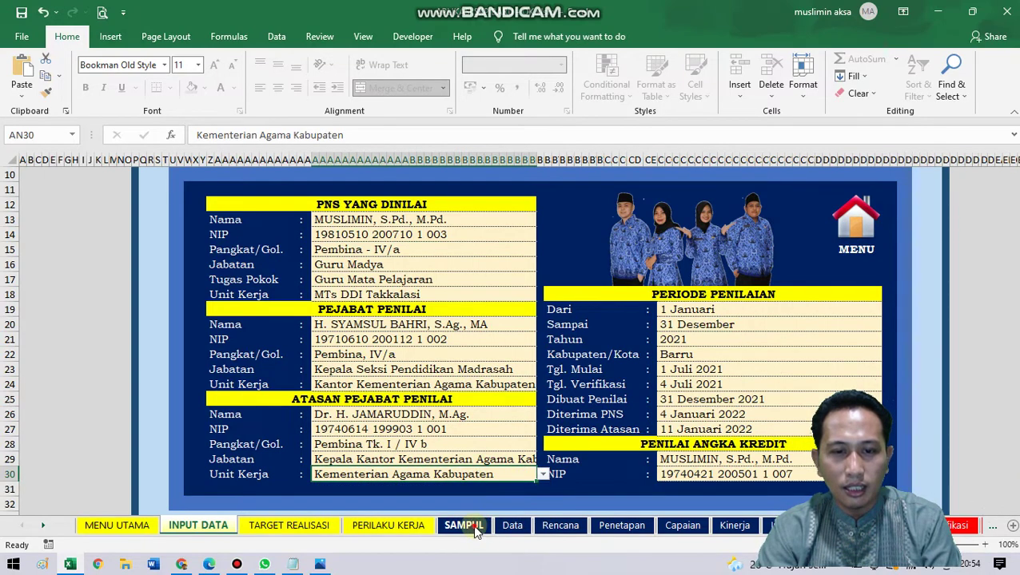
- Check the office line on the SAMPUL cover sheet and return to the INPUT DATA form through the main menu
{"action": "left_click", "coordinate": [463, 525]}
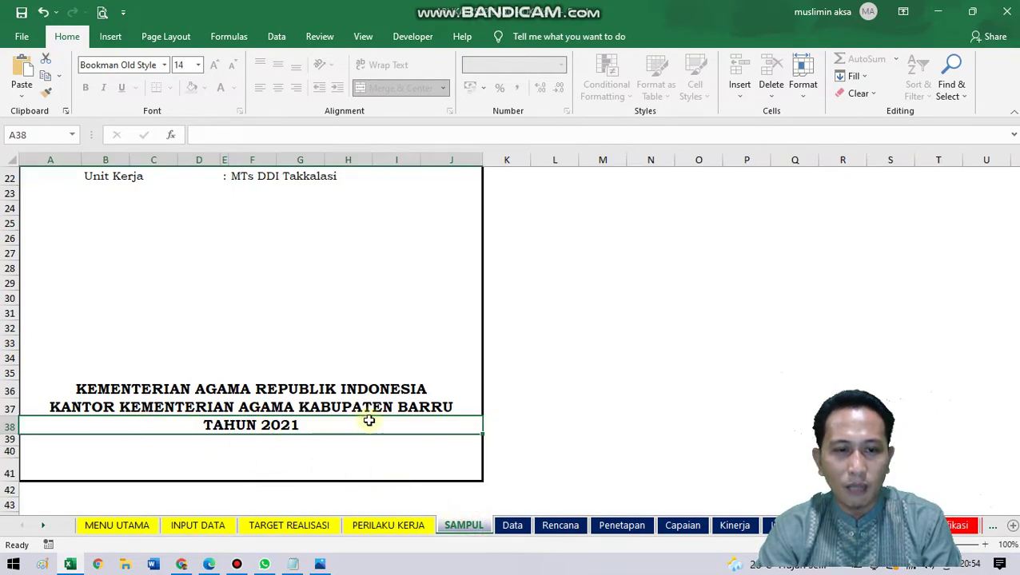
{"action": "left_click", "coordinate": [128, 526]}
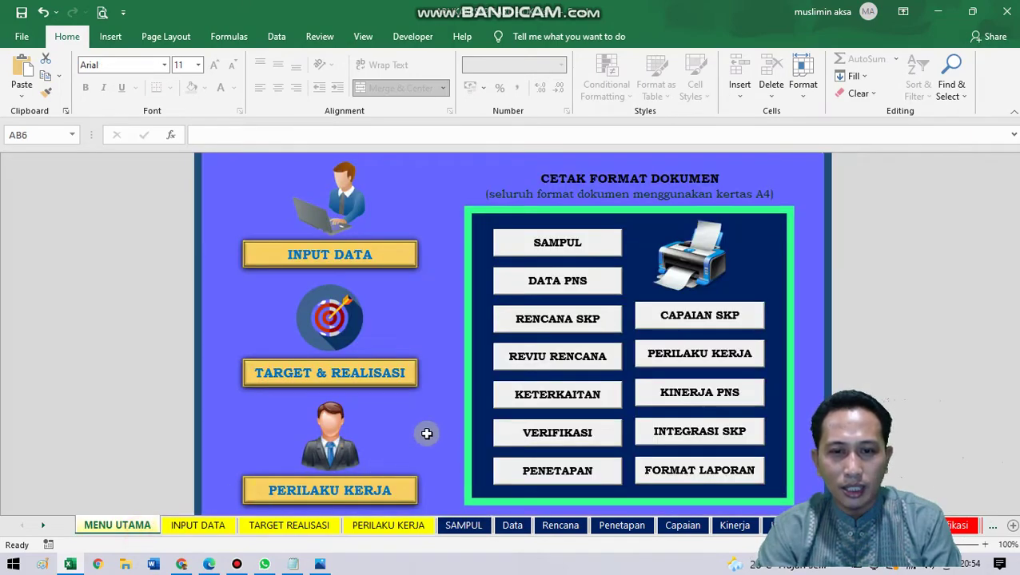
{"action": "left_click", "coordinate": [357, 264]}
{"action": "scroll", "coordinate": [442, 474], "scroll_direction": "down", "scroll_amount": 4}
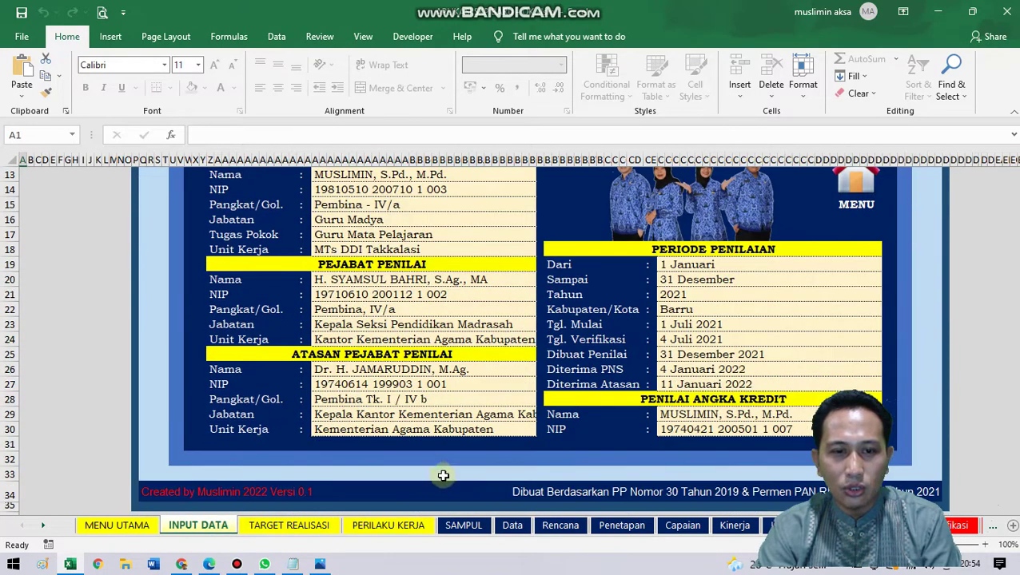
- Set the Atasan Pejabat Penilai's Unit Kerja to Dinas Pendidikan Kabupaten and check the result on the SAMPUL cover sheet
{"action": "left_click", "coordinate": [509, 428]}
{"action": "left_click", "coordinate": [543, 429]}
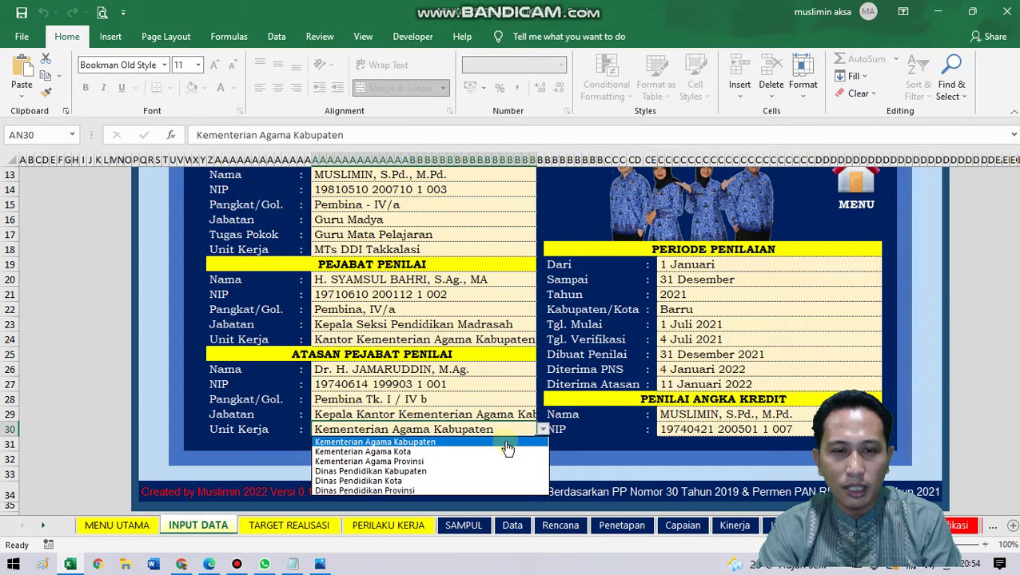
{"action": "left_click", "coordinate": [427, 470]}
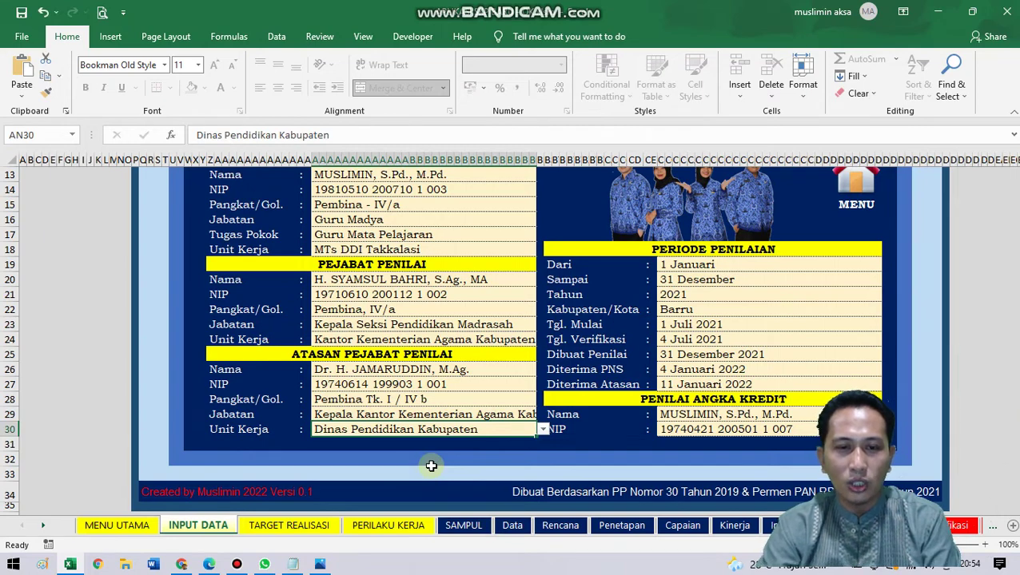
{"action": "left_click", "coordinate": [463, 526]}
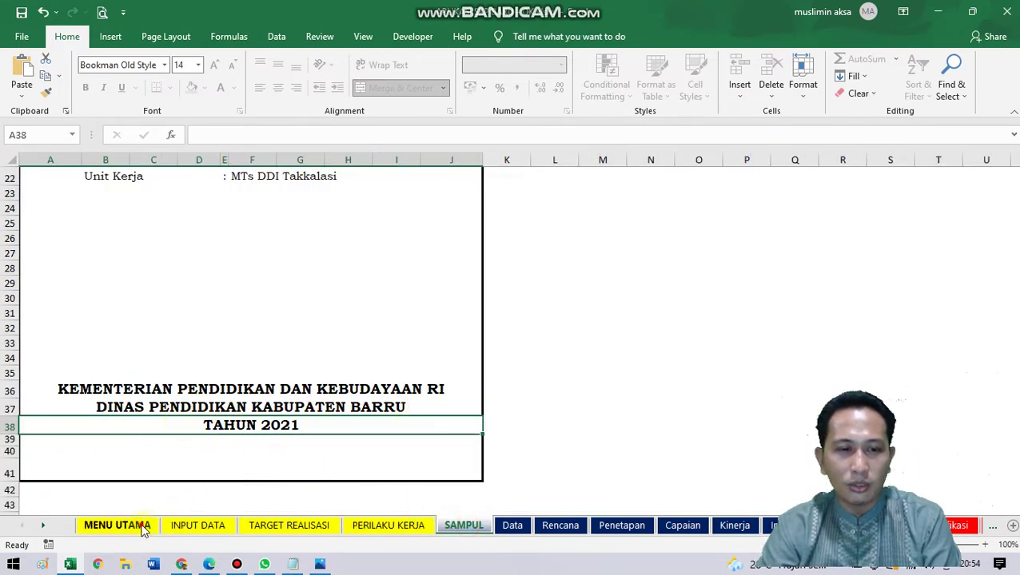
- Return to the INPUT DATA form through the main menu and set the Atasan Pejabat Penilai's Unit Kerja to Dinas Pendidikan Kota
{"action": "left_click", "coordinate": [117, 526]}
{"action": "left_click", "coordinate": [357, 312]}
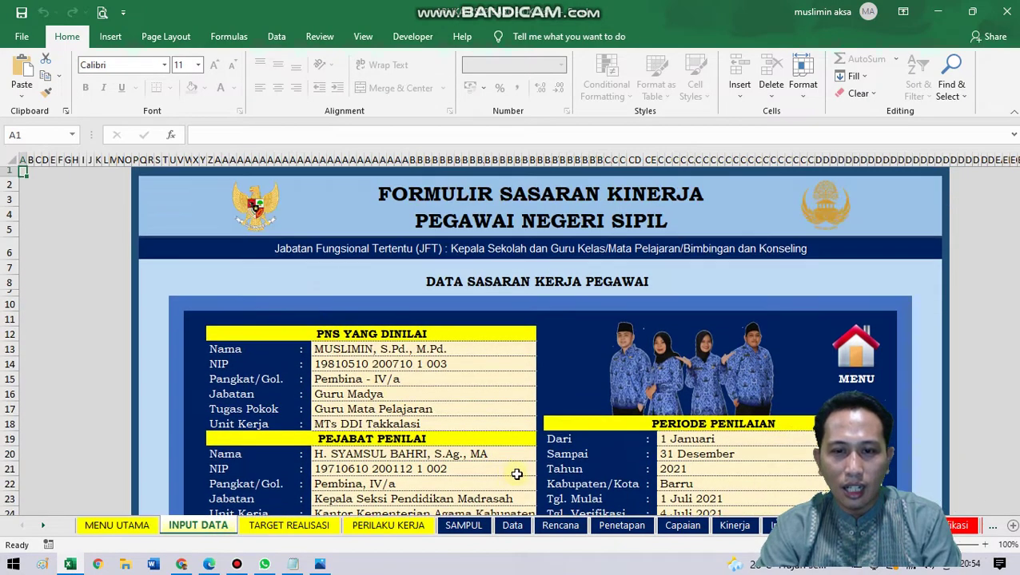
{"action": "scroll", "coordinate": [496, 472], "scroll_direction": "down", "scroll_amount": 5}
{"action": "left_click", "coordinate": [488, 430]}
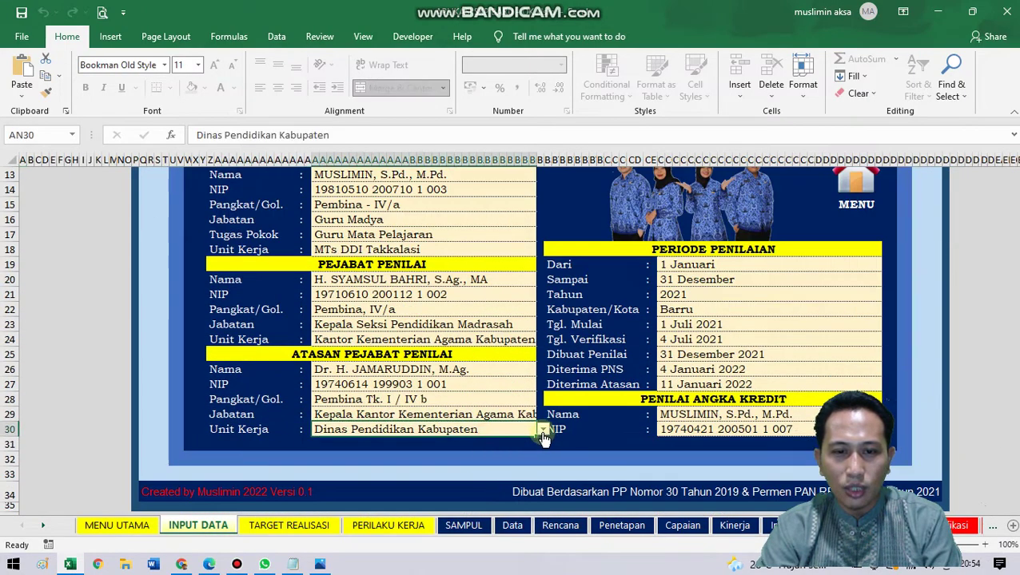
{"action": "left_click", "coordinate": [542, 430]}
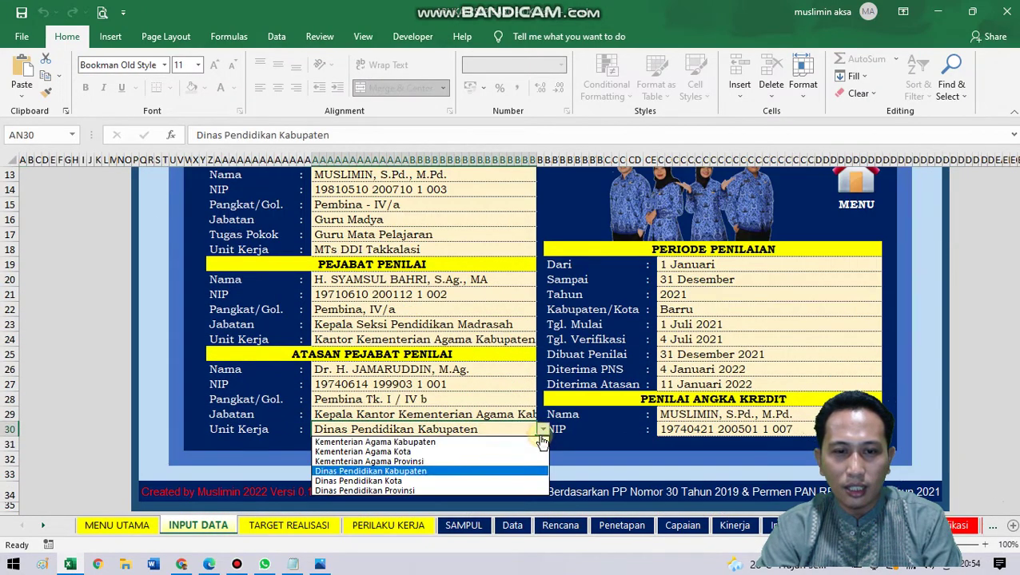
{"action": "left_click", "coordinate": [411, 481]}
- Set the Kabupaten/Kota under Periode Penilaian to Parepare
{"action": "left_click", "coordinate": [705, 314]}
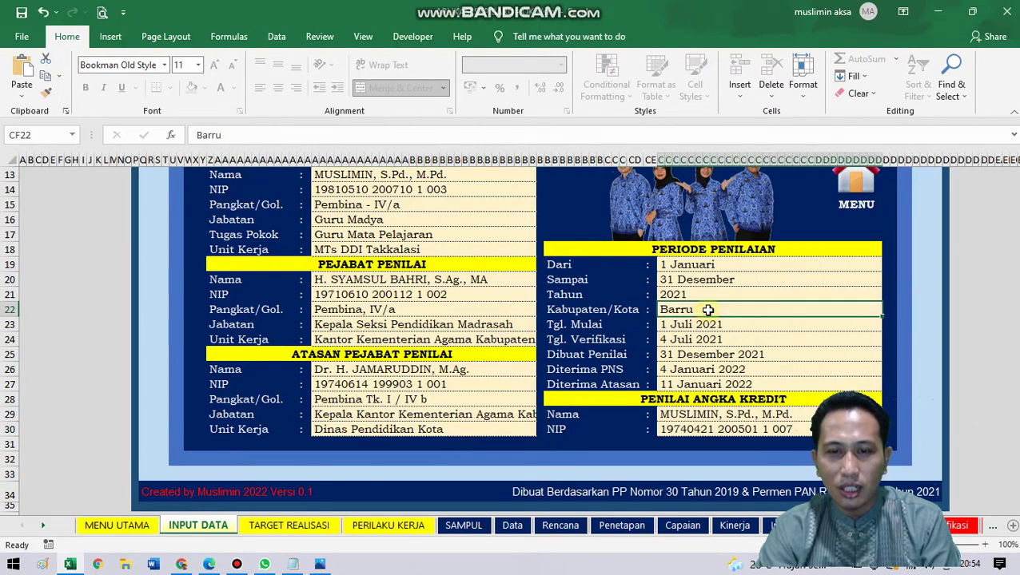
{"action": "key", "text": "BackSpace"}
{"action": "type", "text": "Parepare"}
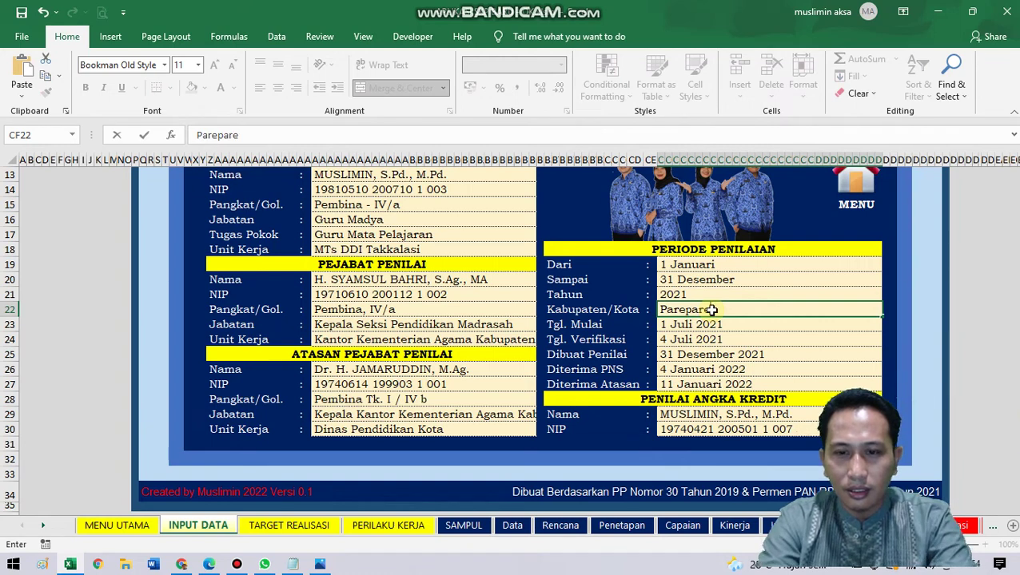
{"action": "key", "text": "Return"}
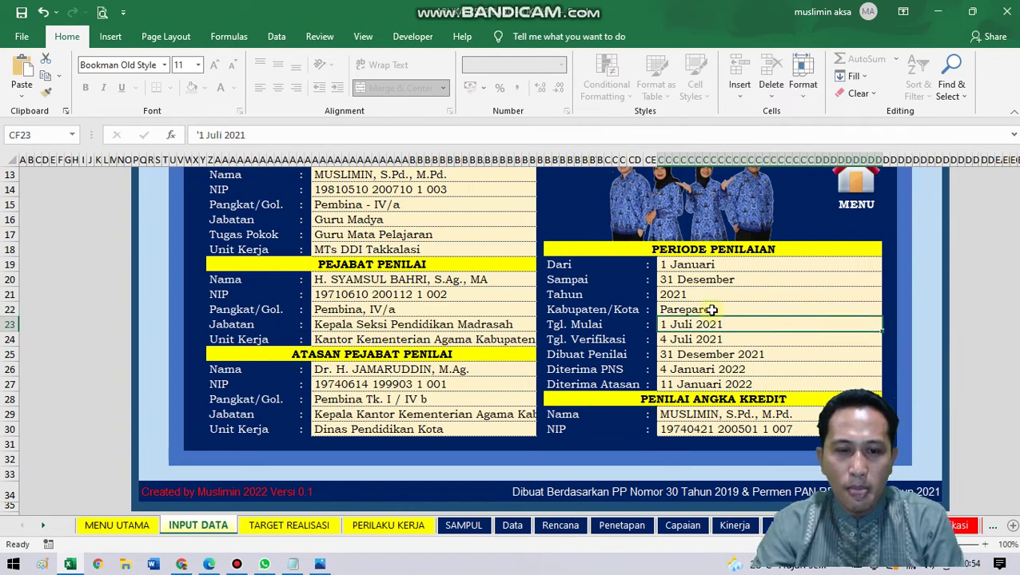
- Check the ministry and office lines on the SAMPUL cover sheet and reopen the INPUT DATA form through the main menu
{"action": "left_click", "coordinate": [464, 525]}
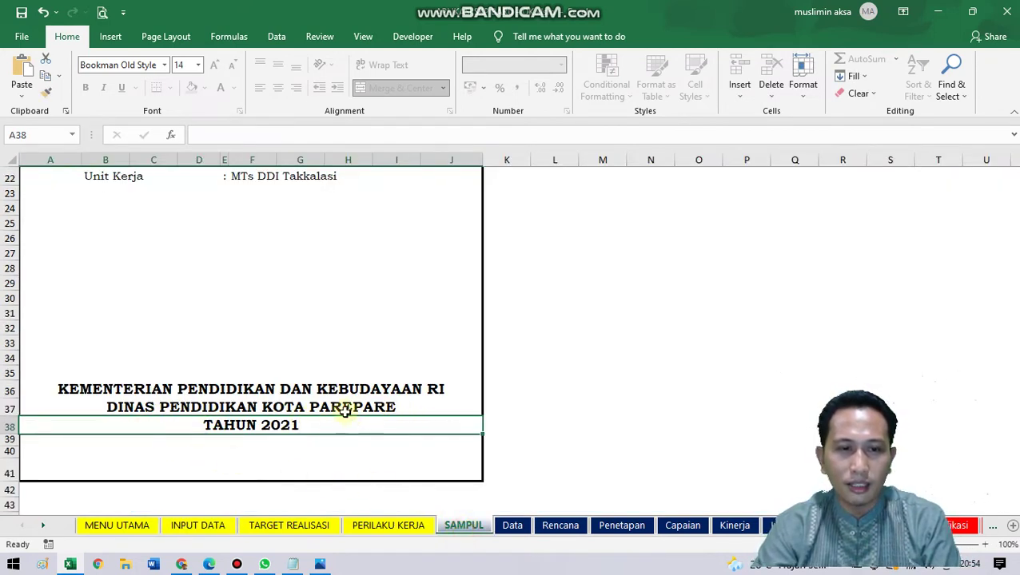
{"action": "left_click", "coordinate": [280, 392]}
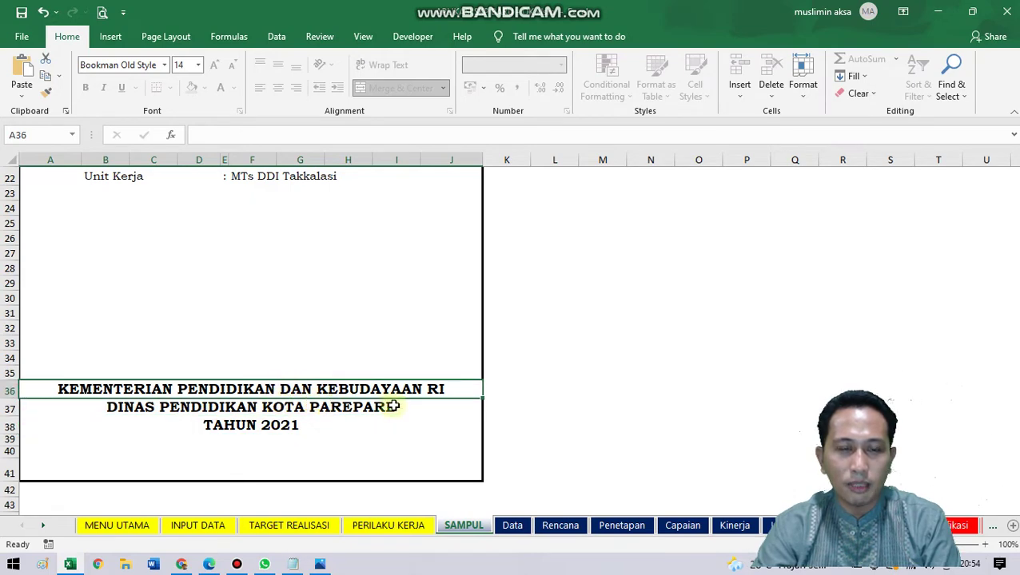
{"action": "left_click", "coordinate": [364, 409]}
{"action": "left_click", "coordinate": [137, 527]}
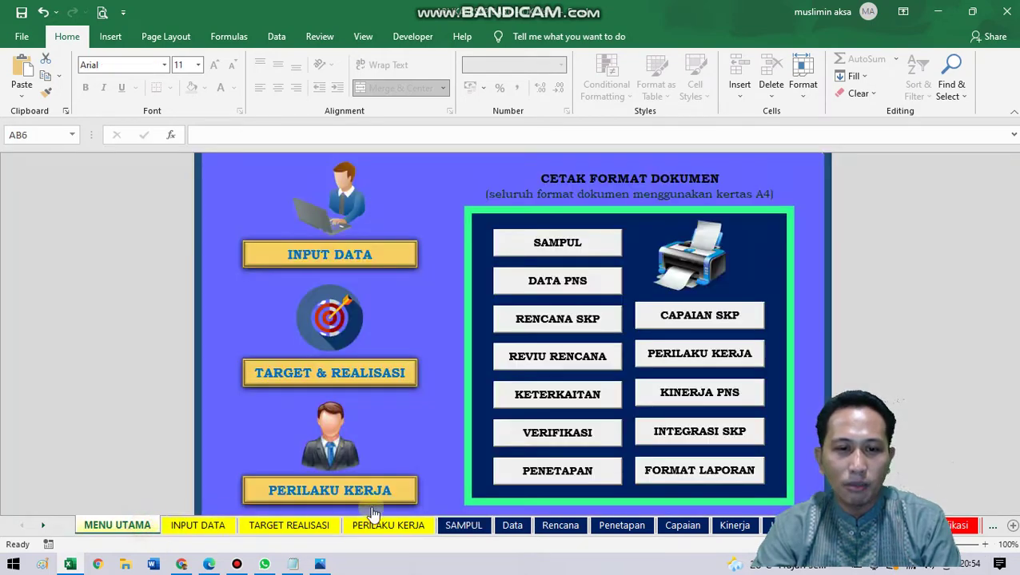
{"action": "left_click", "coordinate": [348, 249]}
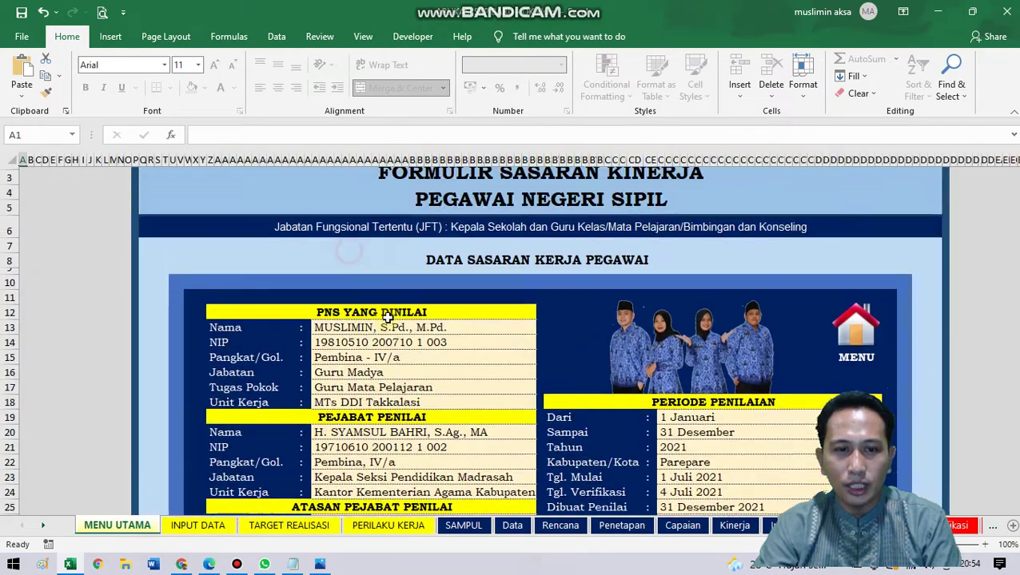
- Set the Dari date of the Periode Penilaian to 1 Juli and review the Sampai and Tahun entries
{"action": "scroll", "coordinate": [435, 450], "scroll_direction": "down", "scroll_amount": 4}
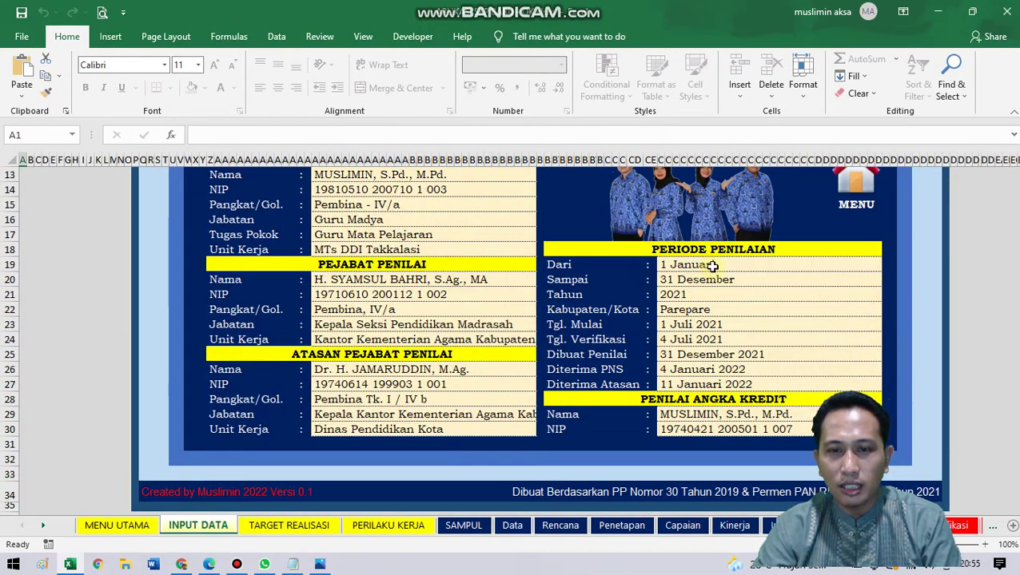
{"action": "left_click", "coordinate": [714, 265]}
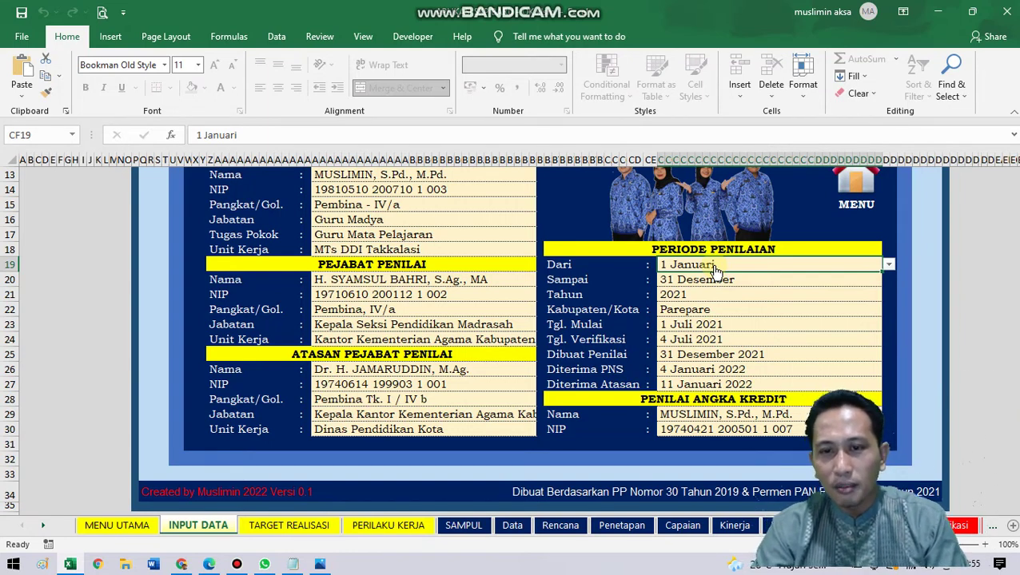
{"action": "key", "text": "alt+Down"}
{"action": "left_click", "coordinate": [714, 268]}
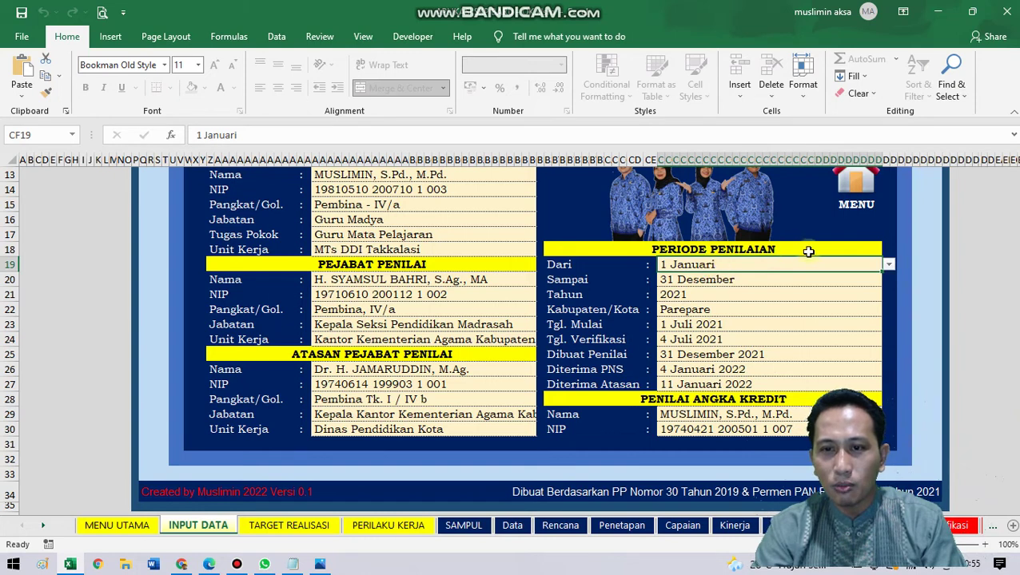
{"action": "left_click", "coordinate": [889, 265]}
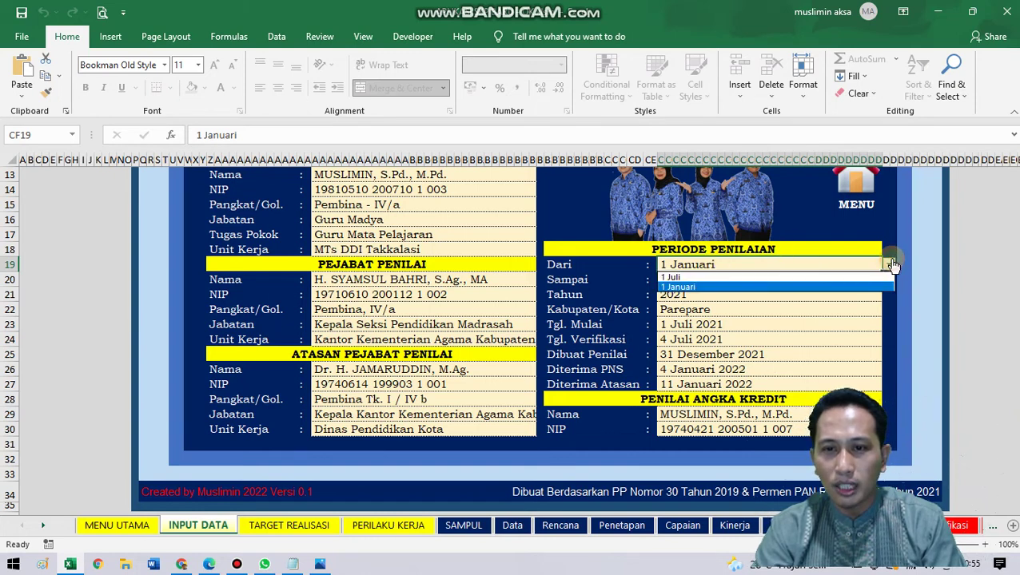
{"action": "left_click", "coordinate": [708, 277]}
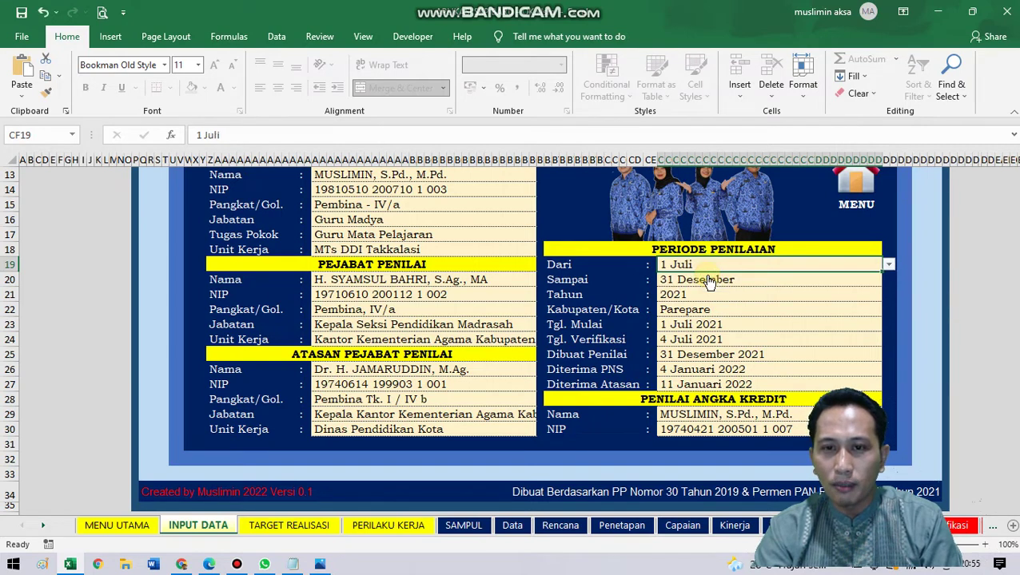
{"action": "left_click", "coordinate": [889, 265]}
{"action": "left_click", "coordinate": [746, 280]}
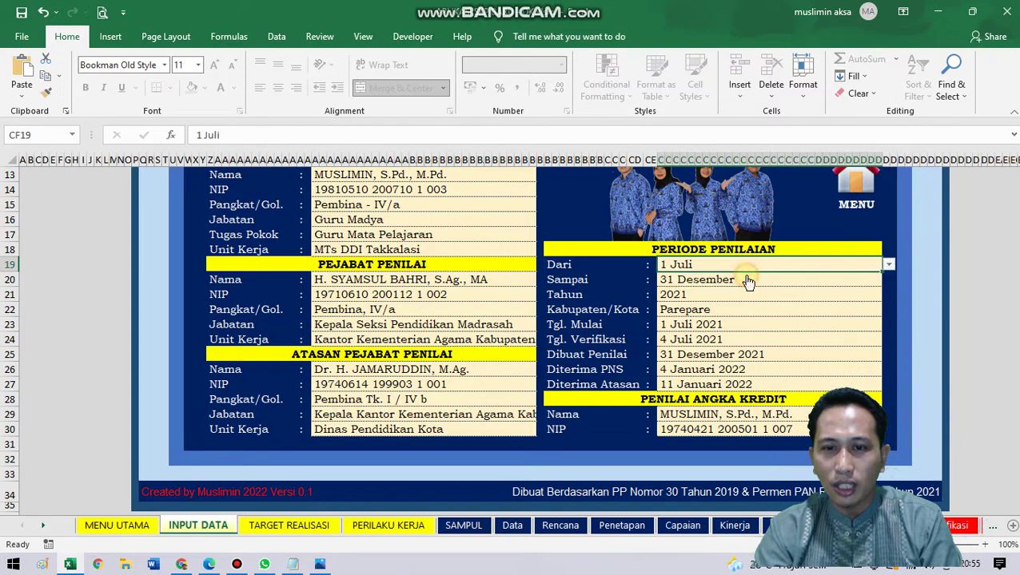
{"action": "left_click", "coordinate": [754, 279]}
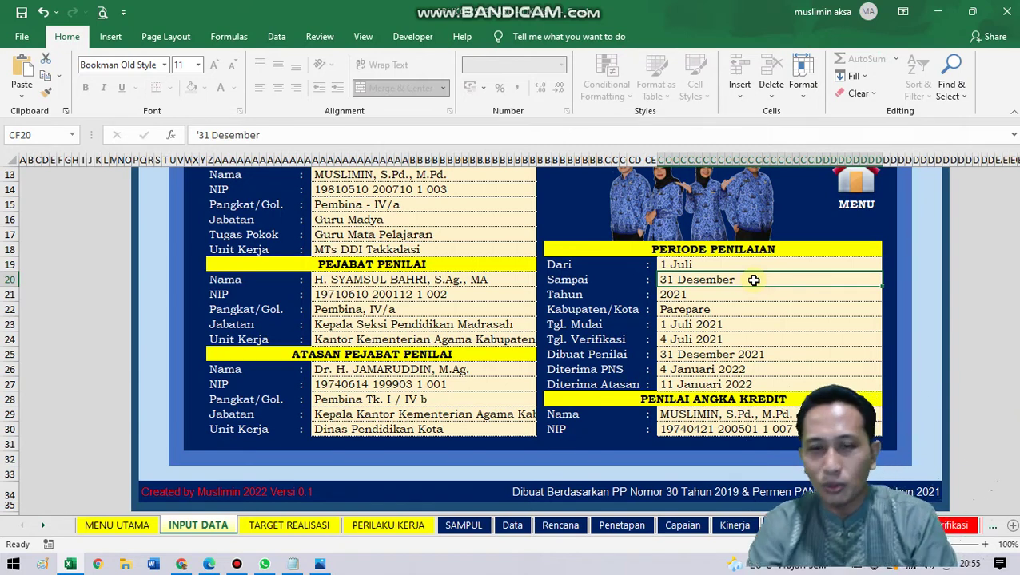
{"action": "left_click", "coordinate": [692, 295]}
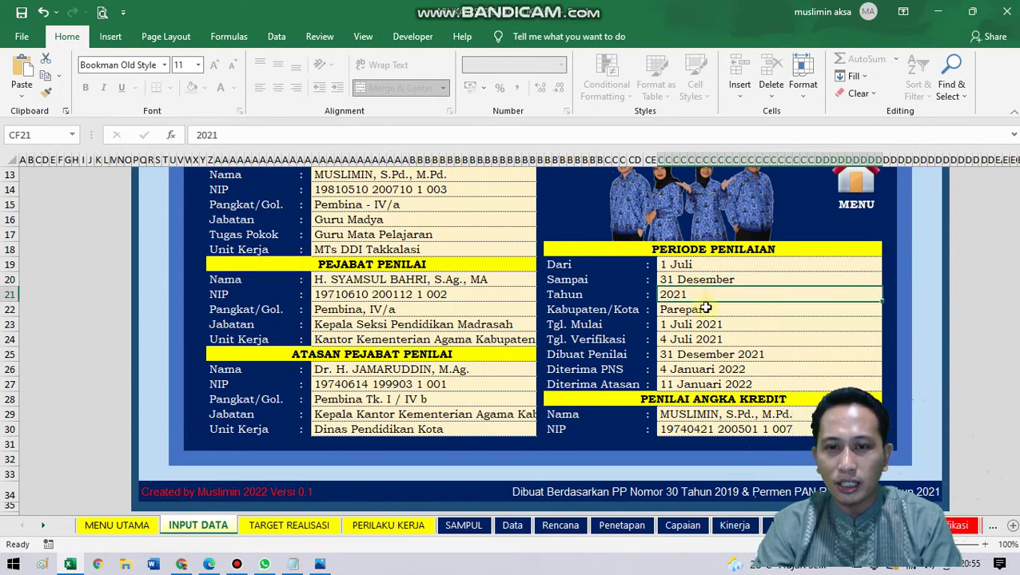
- Set the Kabupaten/Kota to Barru and the Atasan Pejabat Penilai's Unit Kerja to Kementerian Agama Kabupaten
{"action": "left_click", "coordinate": [732, 312]}
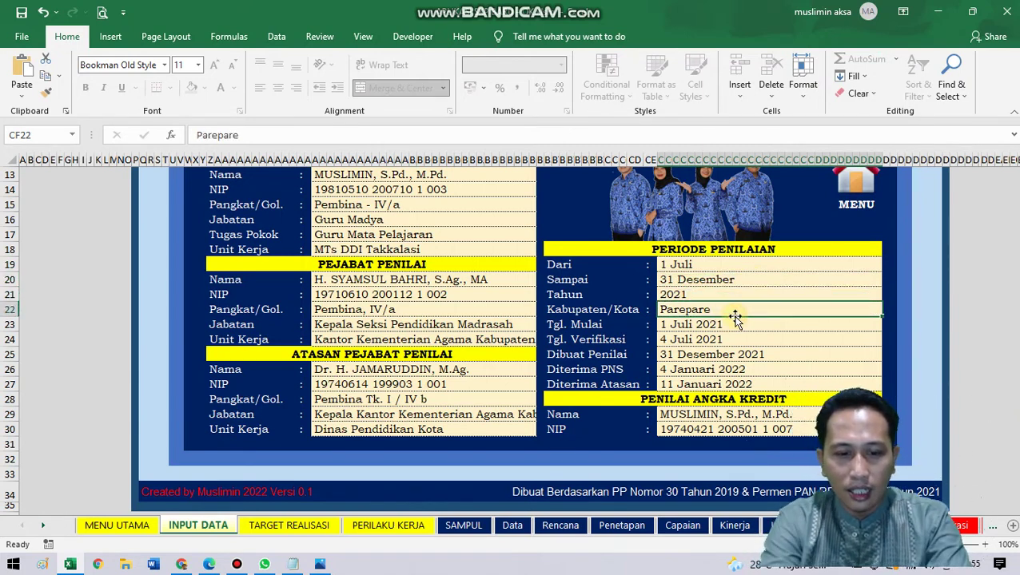
{"action": "type", "text": "Barru"}
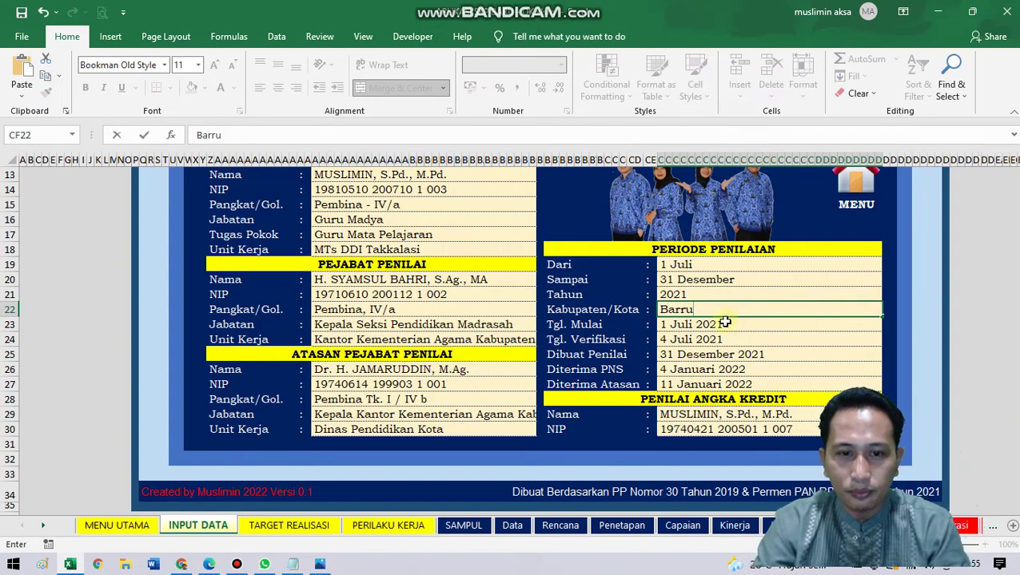
{"action": "left_click", "coordinate": [495, 433]}
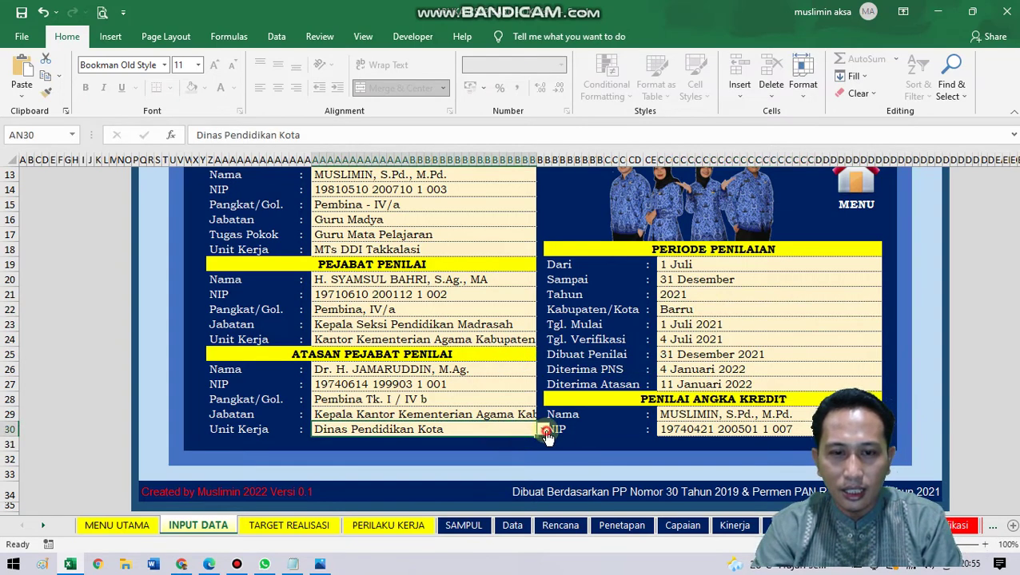
{"action": "left_click", "coordinate": [542, 430]}
{"action": "left_click", "coordinate": [443, 442]}
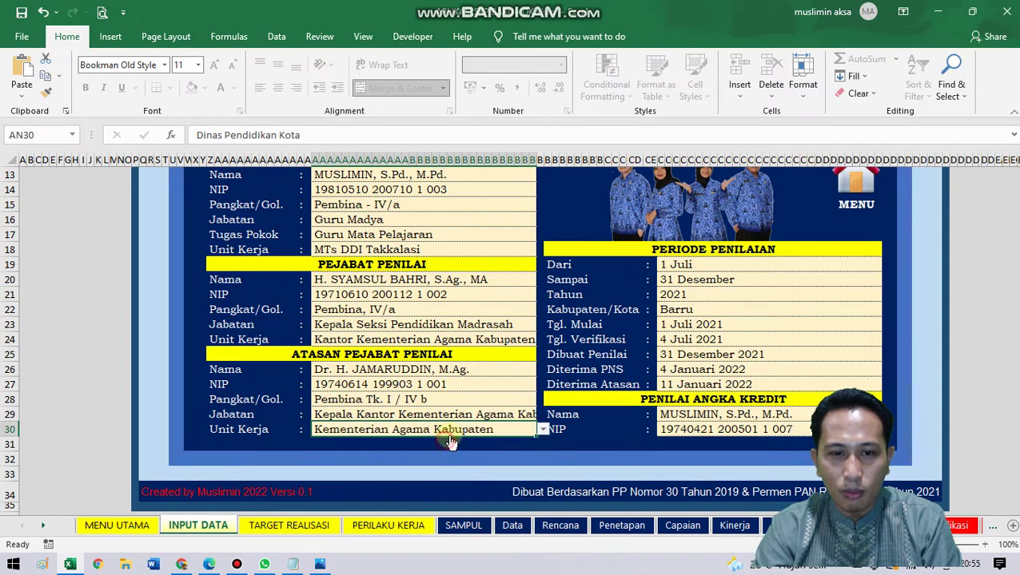
- Review the Periode Penilaian dates from Tgl. Mulai through Diterima Atasan, comparing the Diterima PNS and Diterima Atasan entries
{"action": "left_click", "coordinate": [729, 326]}
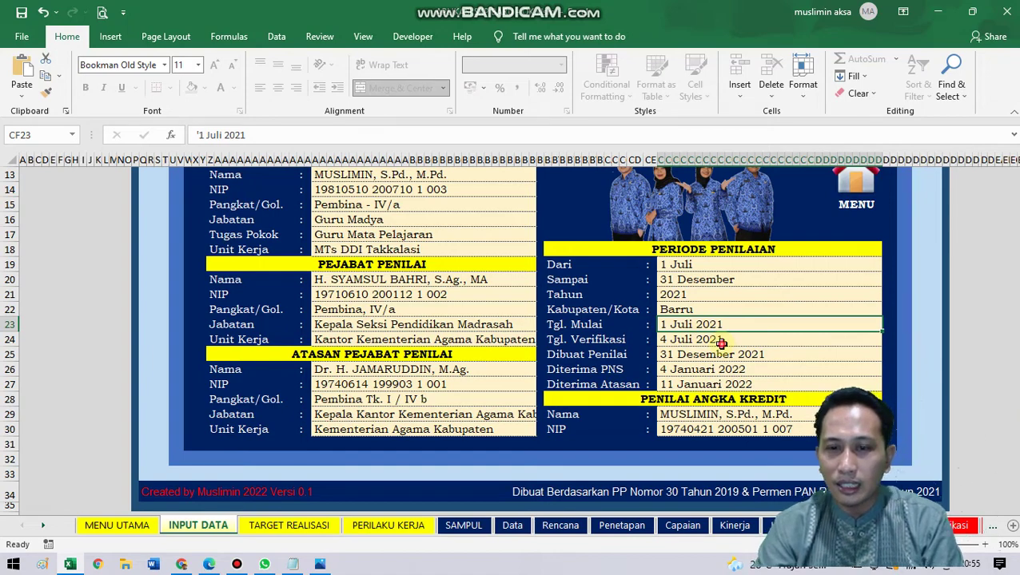
{"action": "left_click", "coordinate": [722, 343]}
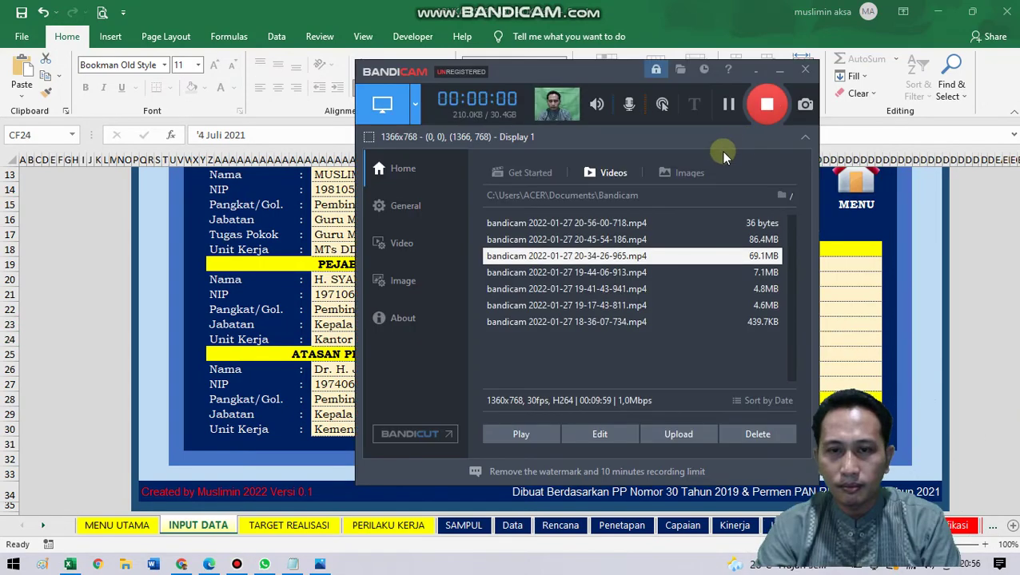
{"action": "left_click", "coordinate": [779, 72]}
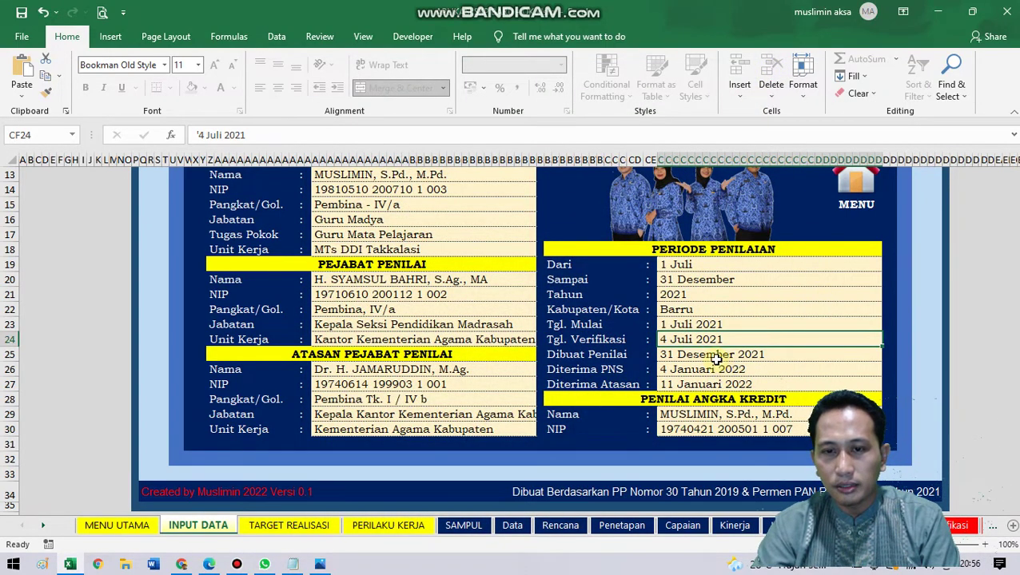
{"action": "left_click", "coordinate": [715, 361]}
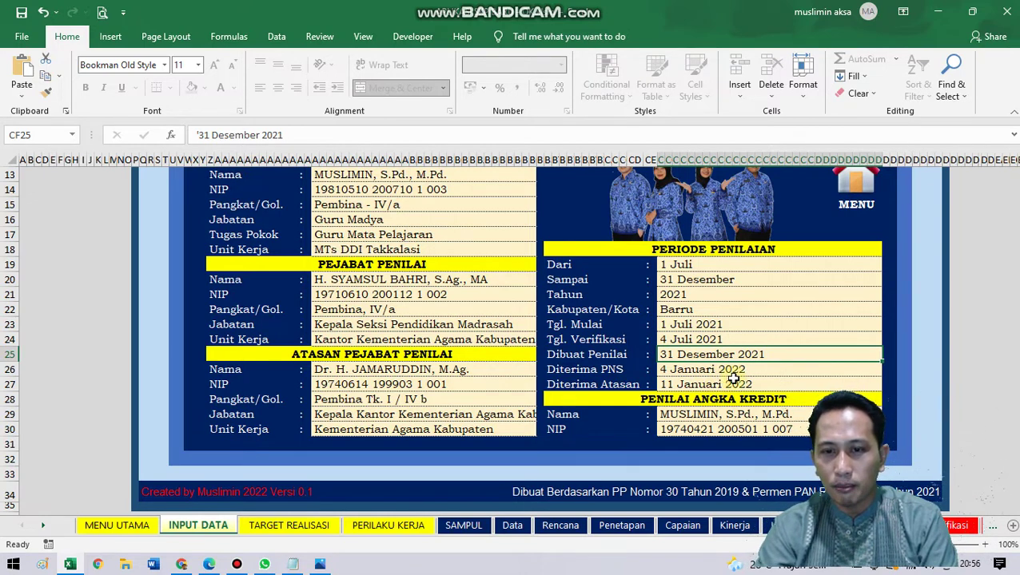
{"action": "left_click", "coordinate": [733, 373]}
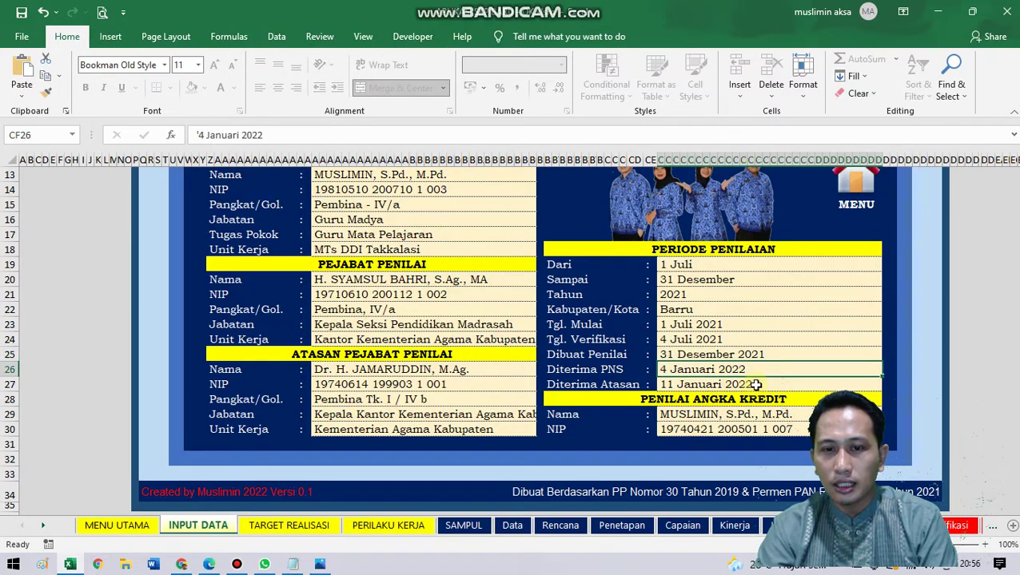
{"action": "scroll", "coordinate": [756, 386], "scroll_direction": "down", "scroll_amount": 1}
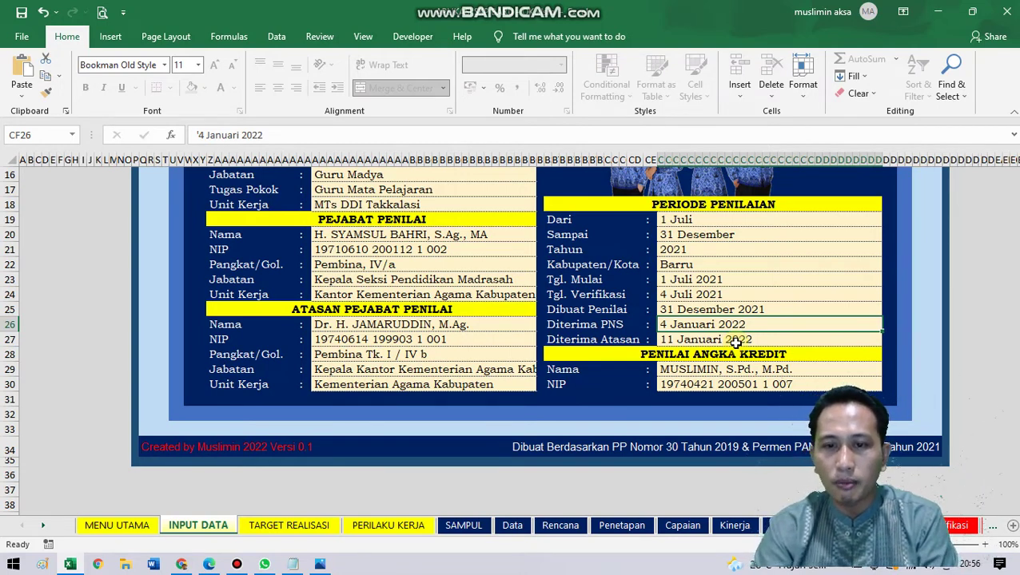
{"action": "left_click", "coordinate": [734, 342]}
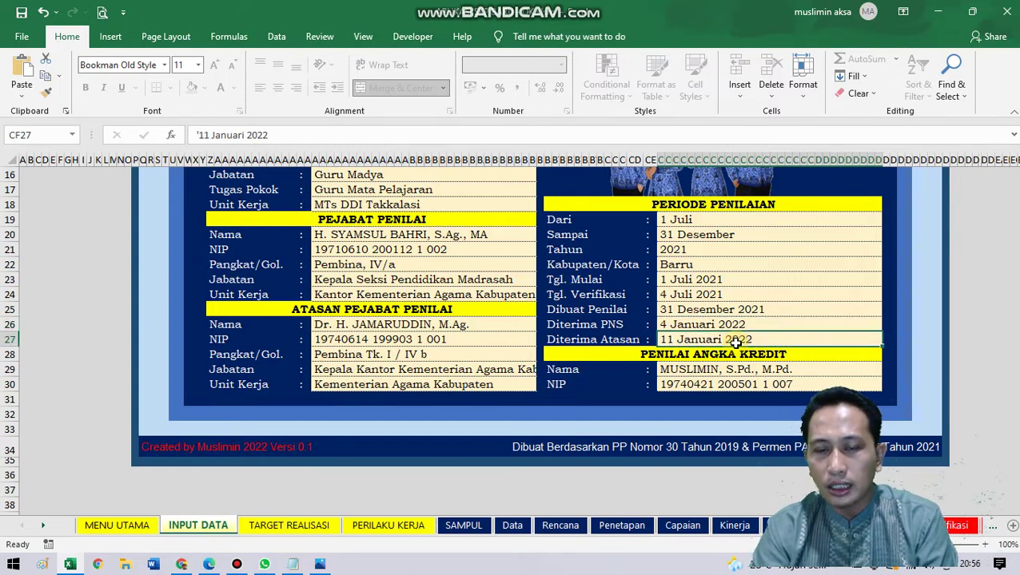
{"action": "left_click", "coordinate": [724, 325]}
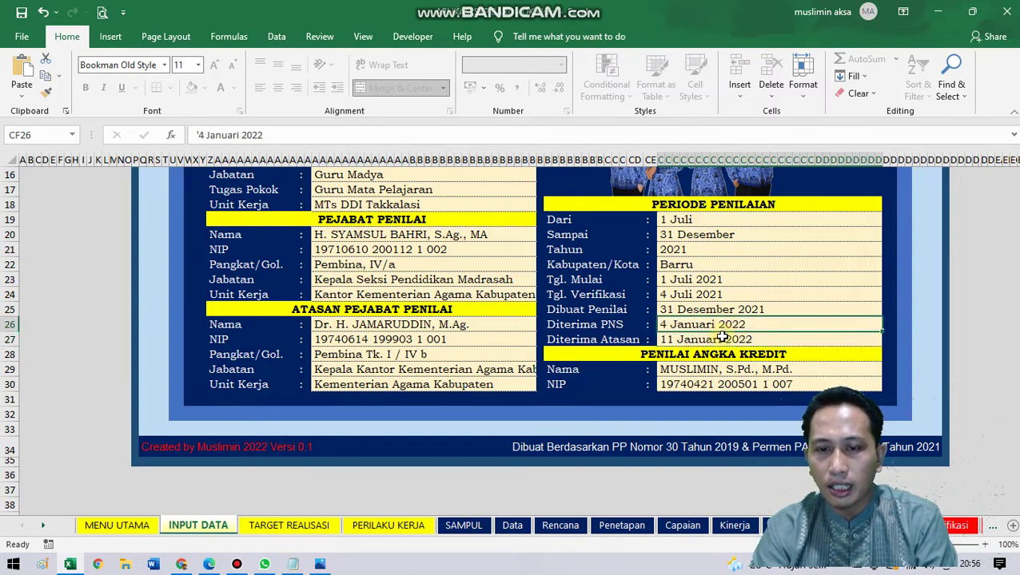
{"action": "left_click", "coordinate": [723, 342]}
{"action": "left_click", "coordinate": [721, 324]}
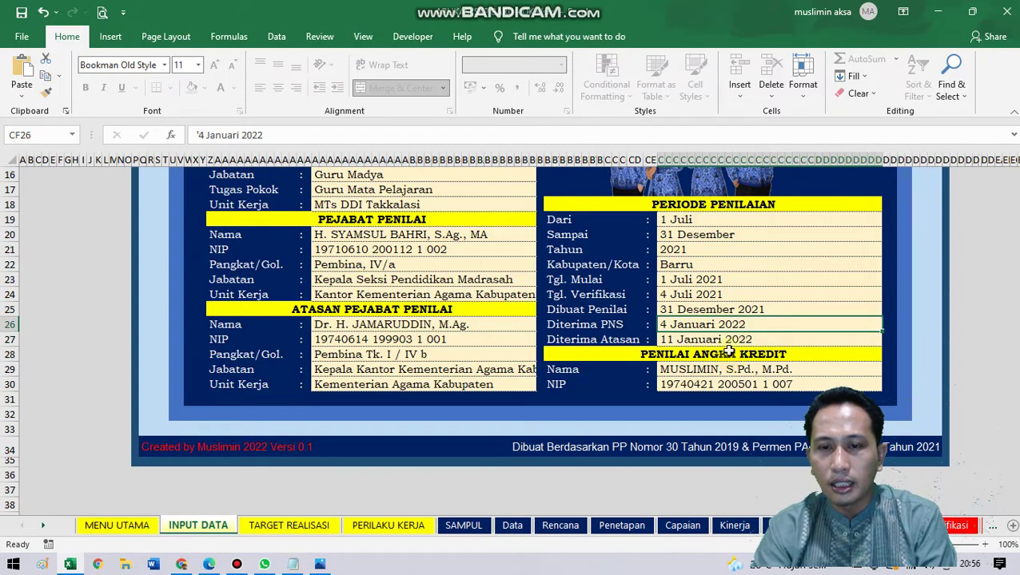
{"action": "left_click", "coordinate": [729, 338]}
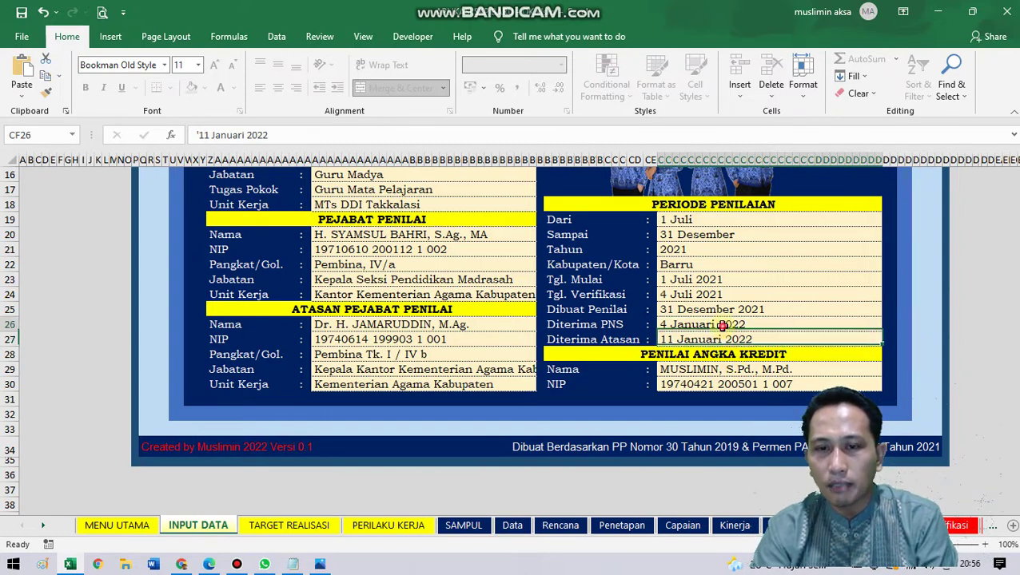
- Compare the Diterima PNS and Diterima Atasan dates in the Periode Penilaian section
{"action": "left_click", "coordinate": [726, 324]}
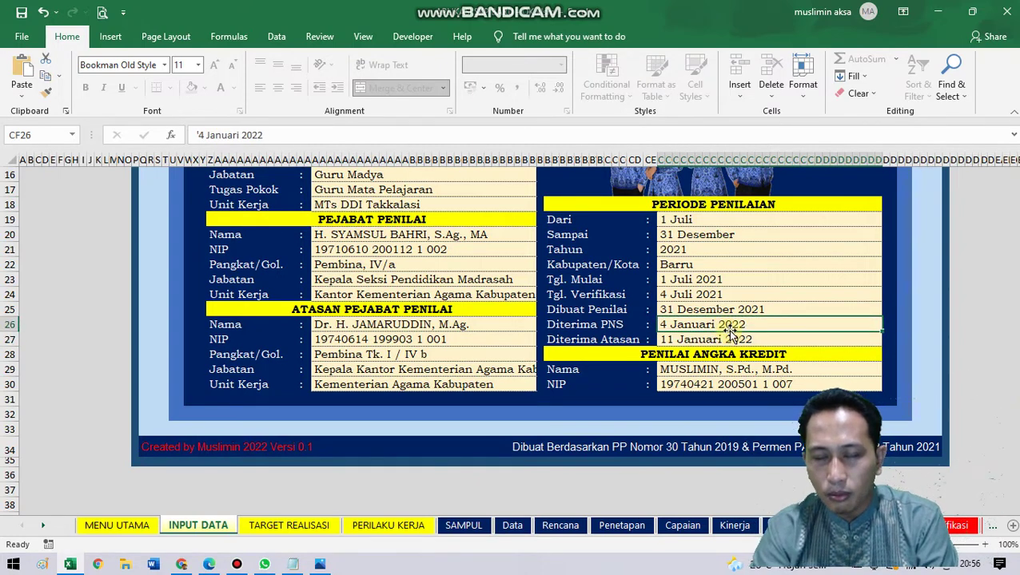
{"action": "left_click", "coordinate": [712, 340]}
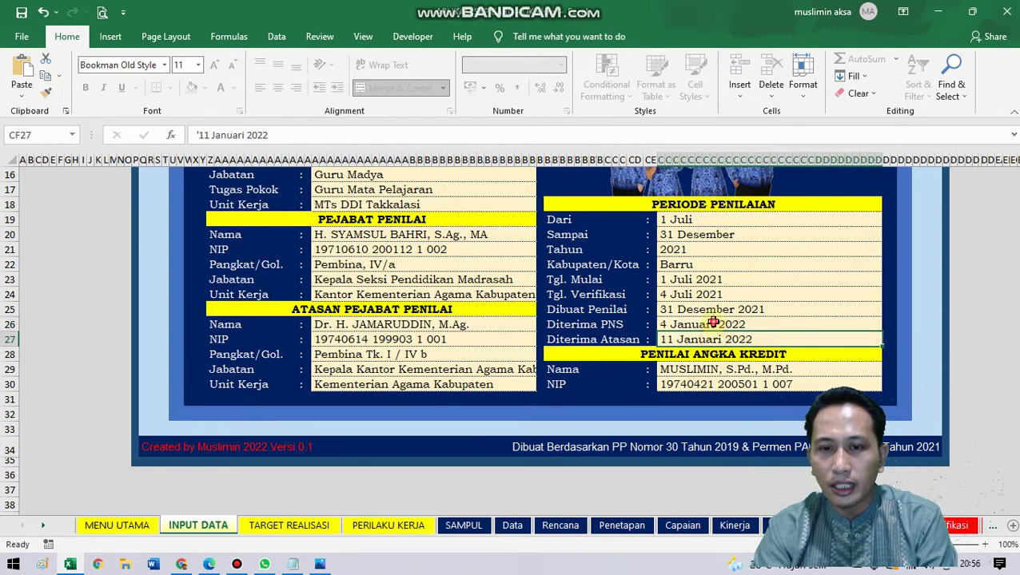
{"action": "left_click", "coordinate": [713, 323]}
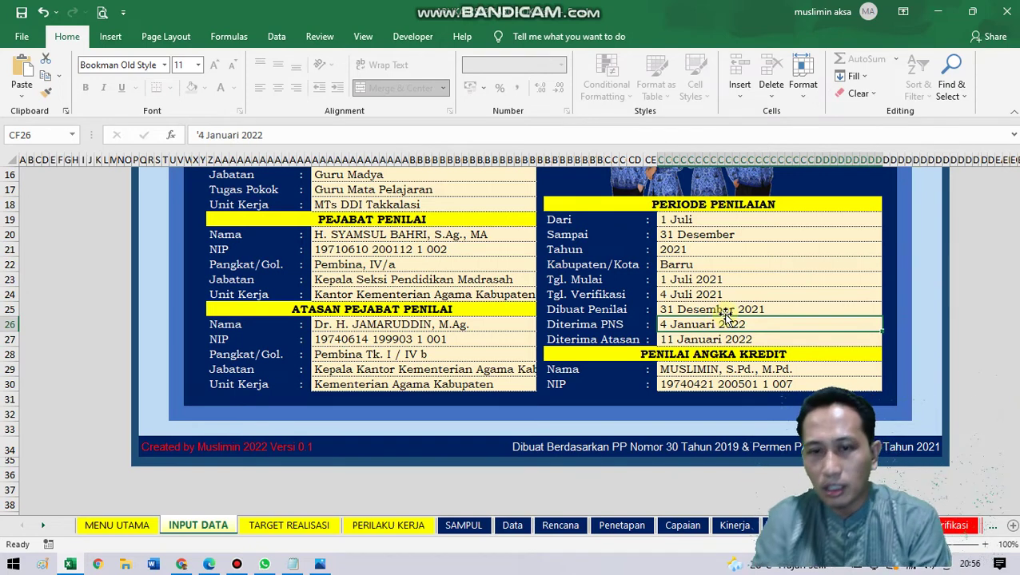
{"action": "left_click", "coordinate": [717, 339]}
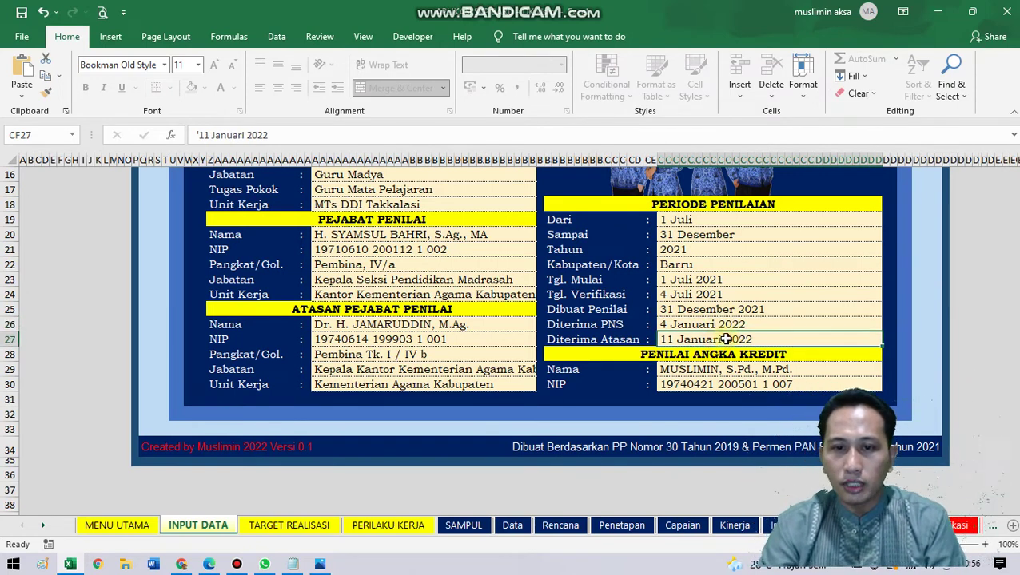
{"action": "left_click", "coordinate": [707, 325]}
{"action": "left_click", "coordinate": [712, 342]}
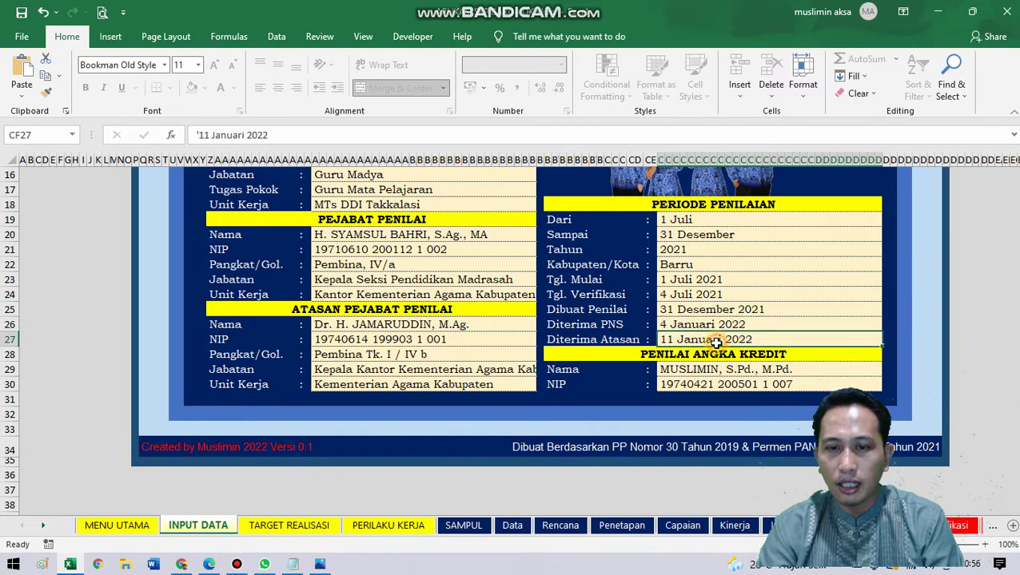
{"action": "left_click", "coordinate": [714, 327]}
{"action": "left_click", "coordinate": [715, 342]}
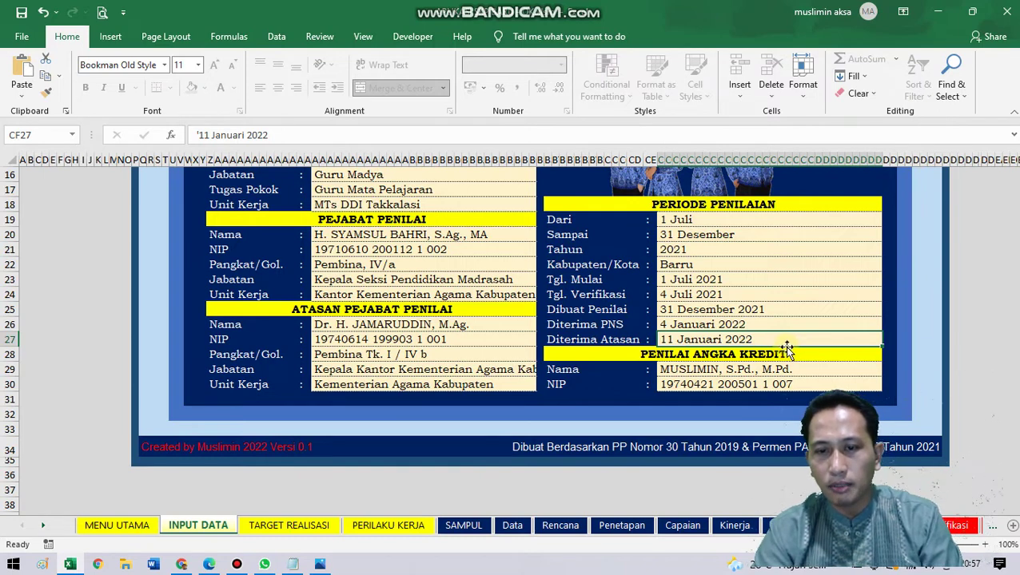
- Replace the Nama entry under PENILAI ANGKA KREDIT with the credit assessor's full name and academic title
{"action": "left_click", "coordinate": [752, 373]}
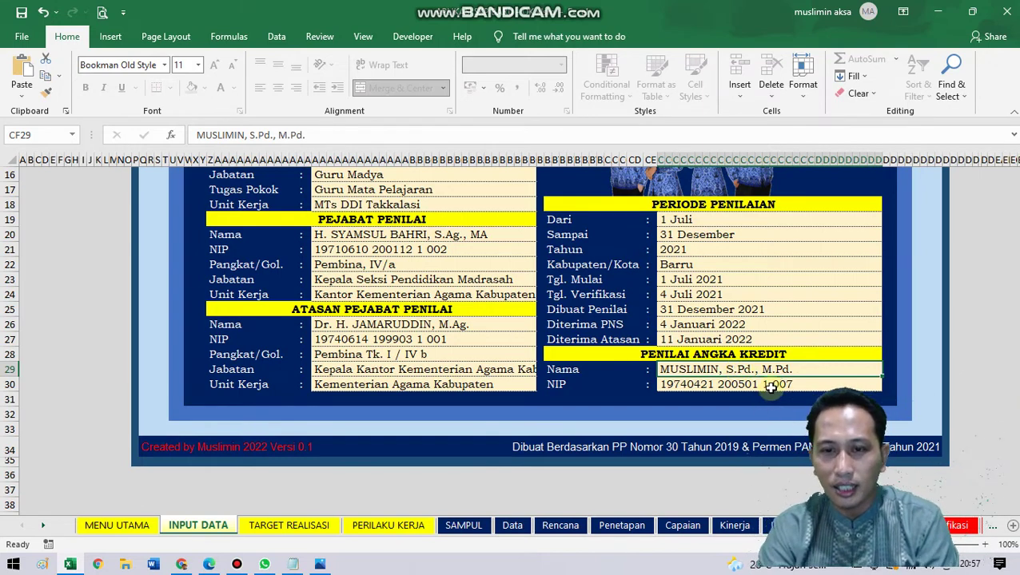
{"action": "left_click", "coordinate": [752, 387]}
{"action": "double_click", "coordinate": [742, 369]}
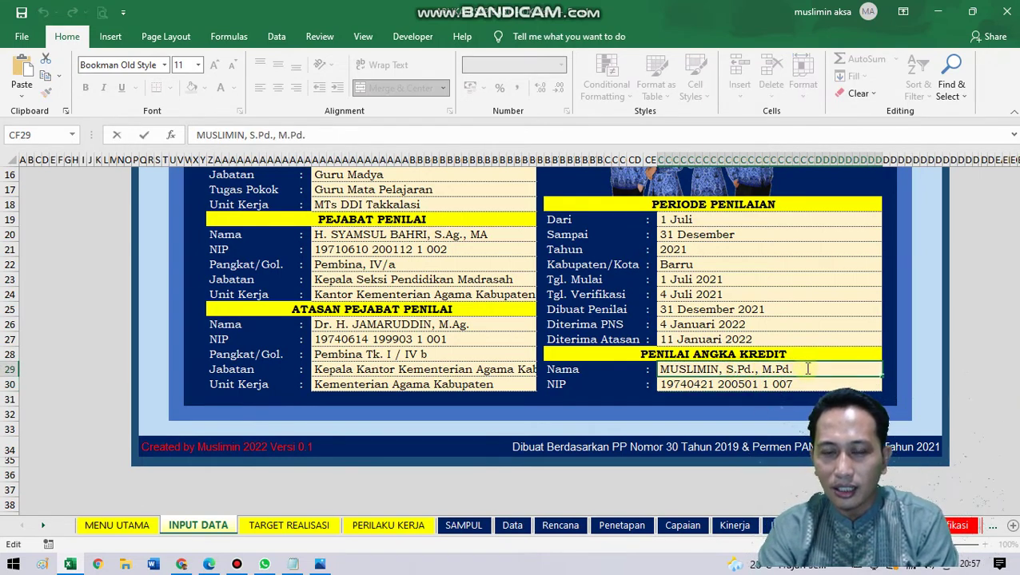
{"action": "left_click_drag", "start_coordinate": [807, 369], "coordinate": [648, 374]}
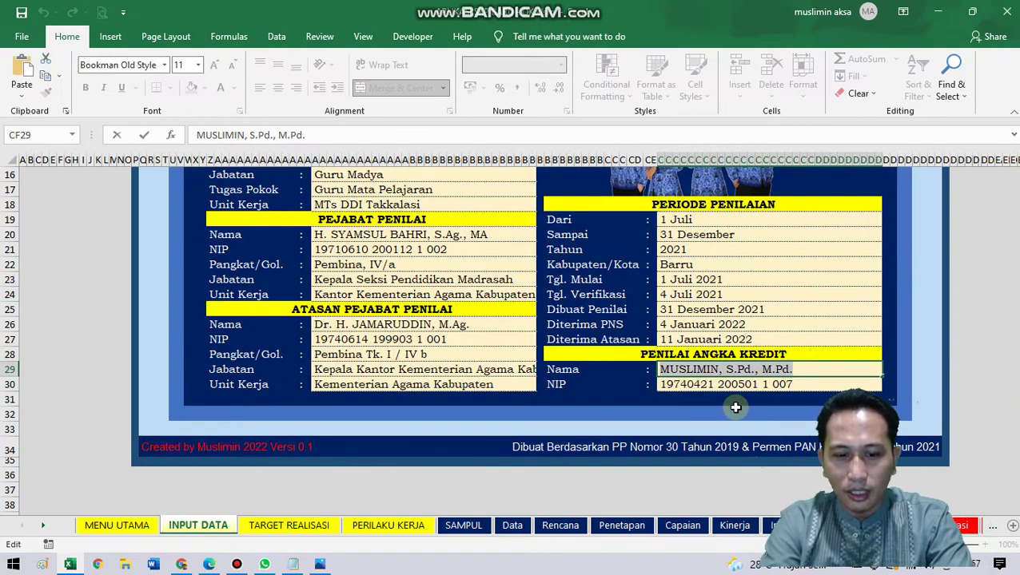
{"action": "type", "text": "IDHAM"}
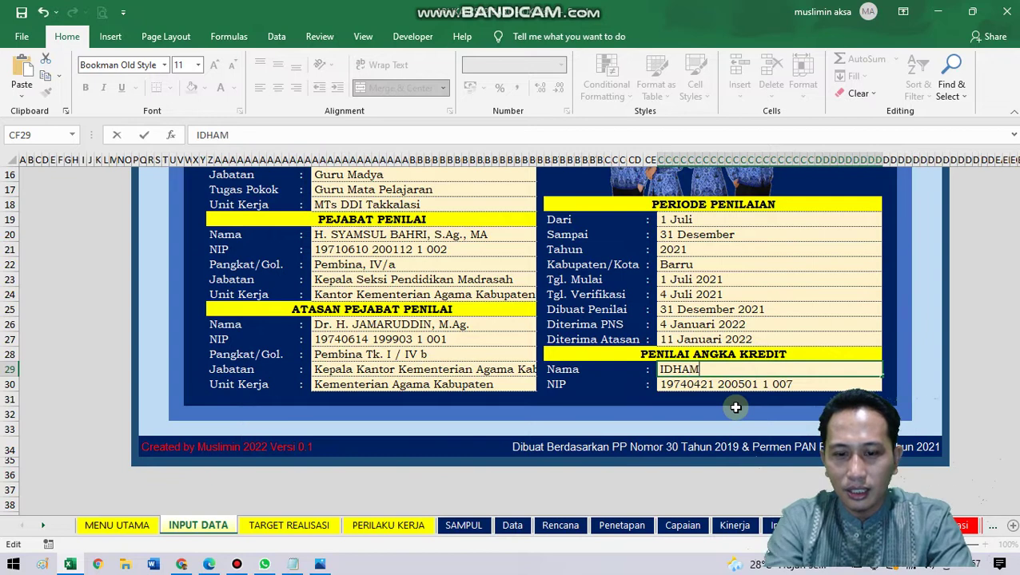
{"action": "type", "text": ", S.Pd.I"}
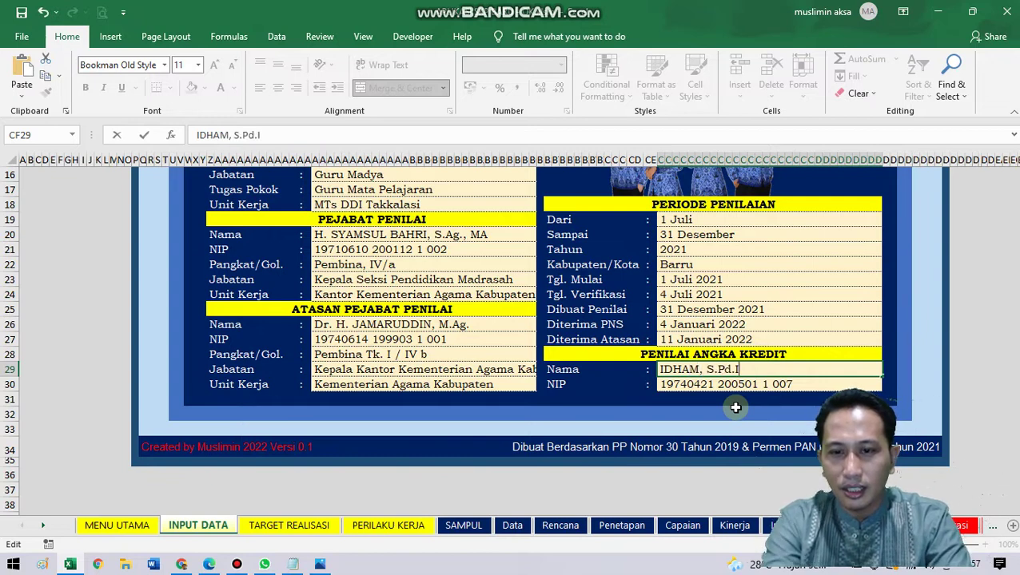
{"action": "key", "text": "Return"}
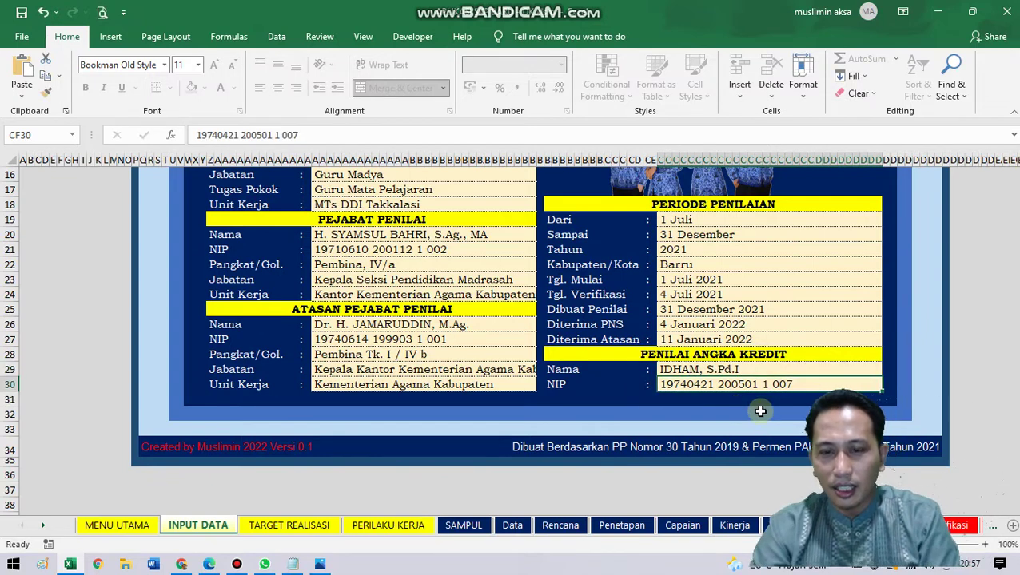
{"action": "left_click", "coordinate": [767, 367]}
- Look over the completed INPUT DATA form and open the TARGET & REALISASI form through the main menu
{"action": "left_click", "coordinate": [739, 339]}
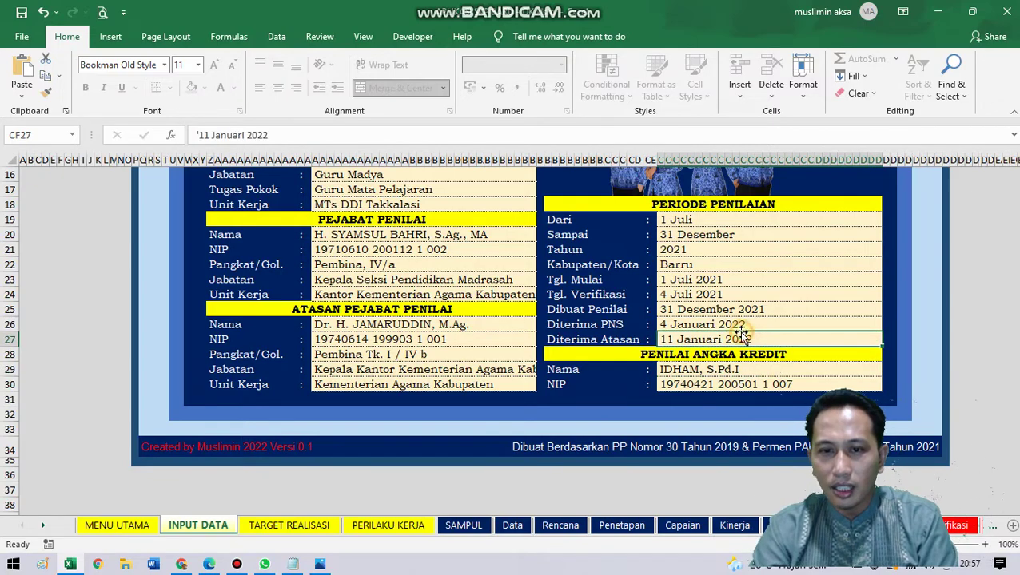
{"action": "scroll", "coordinate": [721, 336], "scroll_direction": "up", "scroll_amount": 2}
{"action": "scroll", "coordinate": [722, 335], "scroll_direction": "up", "scroll_amount": 1}
{"action": "scroll", "coordinate": [723, 328], "scroll_direction": "down", "scroll_amount": 3}
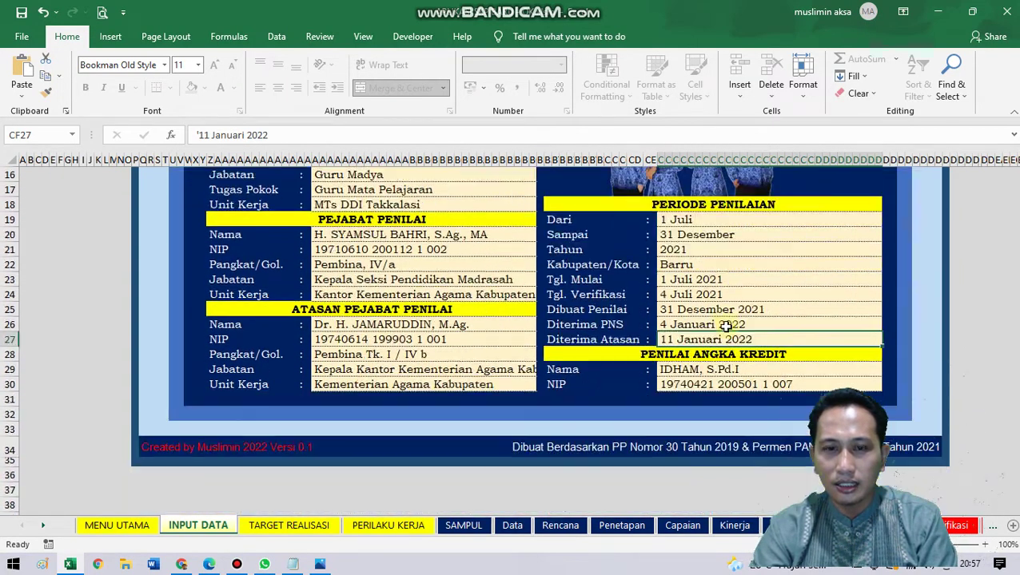
{"action": "scroll", "coordinate": [600, 316], "scroll_direction": "up", "scroll_amount": 2}
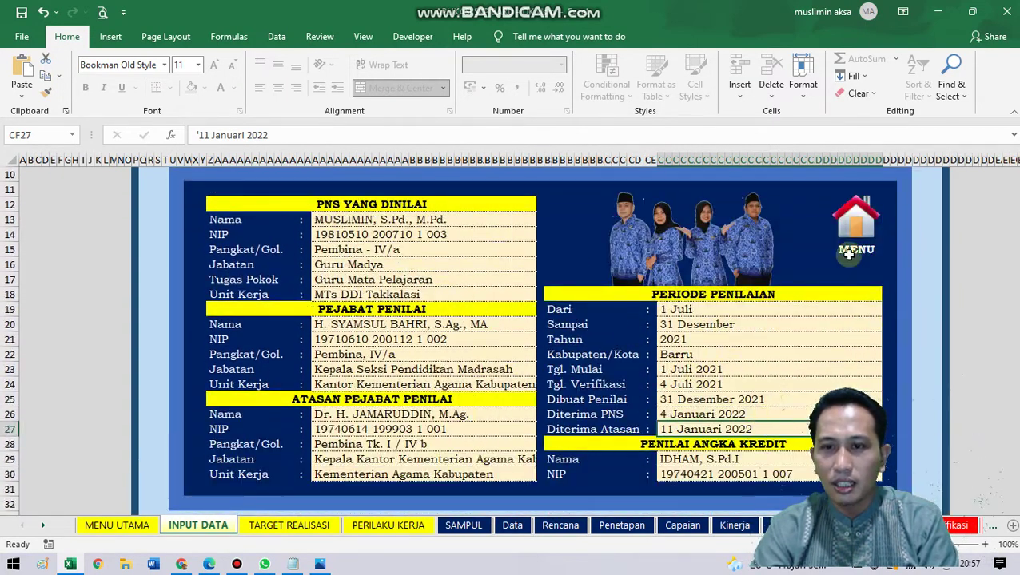
{"action": "left_click", "coordinate": [854, 222]}
{"action": "scroll", "coordinate": [410, 407], "scroll_direction": "down", "scroll_amount": 2}
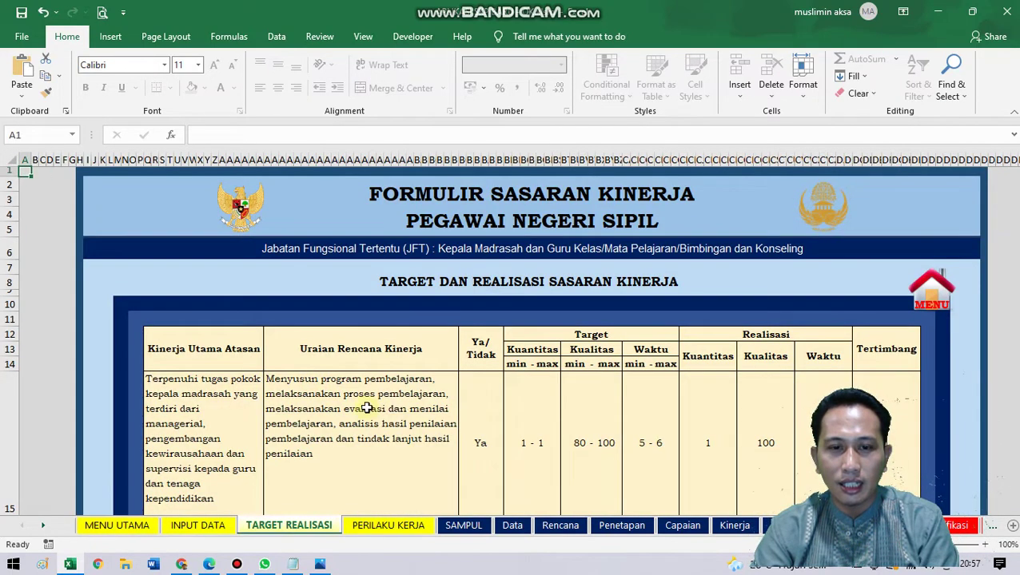
{"action": "left_click", "coordinate": [308, 376]}
- Examine the main and Kinerja Tambahan rows, comparing the Kinerja Utama Atasan text with the Uraian Rencana Kinerja in the first row
{"action": "scroll", "coordinate": [420, 428], "scroll_direction": "down", "scroll_amount": 1}
{"action": "scroll", "coordinate": [421, 428], "scroll_direction": "down", "scroll_amount": 2}
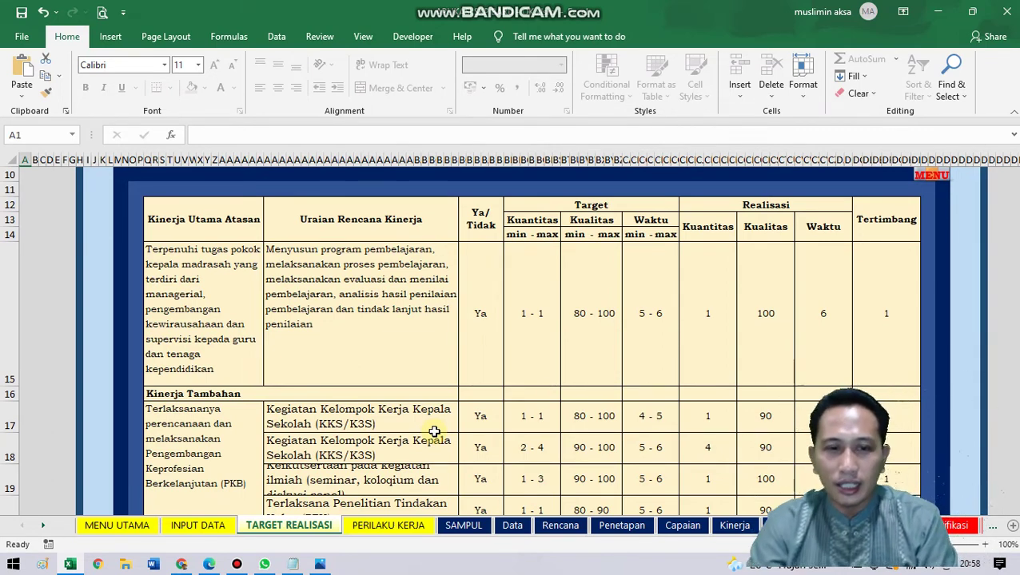
{"action": "scroll", "coordinate": [434, 432], "scroll_direction": "down", "scroll_amount": 2}
{"action": "left_click", "coordinate": [390, 196]}
{"action": "scroll", "coordinate": [424, 244], "scroll_direction": "up", "scroll_amount": 1}
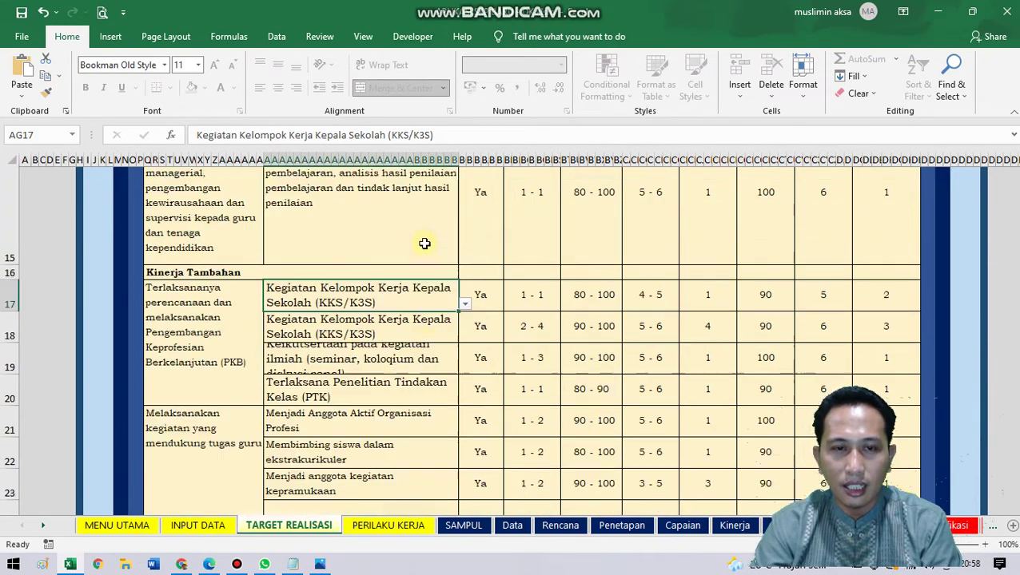
{"action": "scroll", "coordinate": [424, 244], "scroll_direction": "up", "scroll_amount": 2}
{"action": "left_click", "coordinate": [448, 276]}
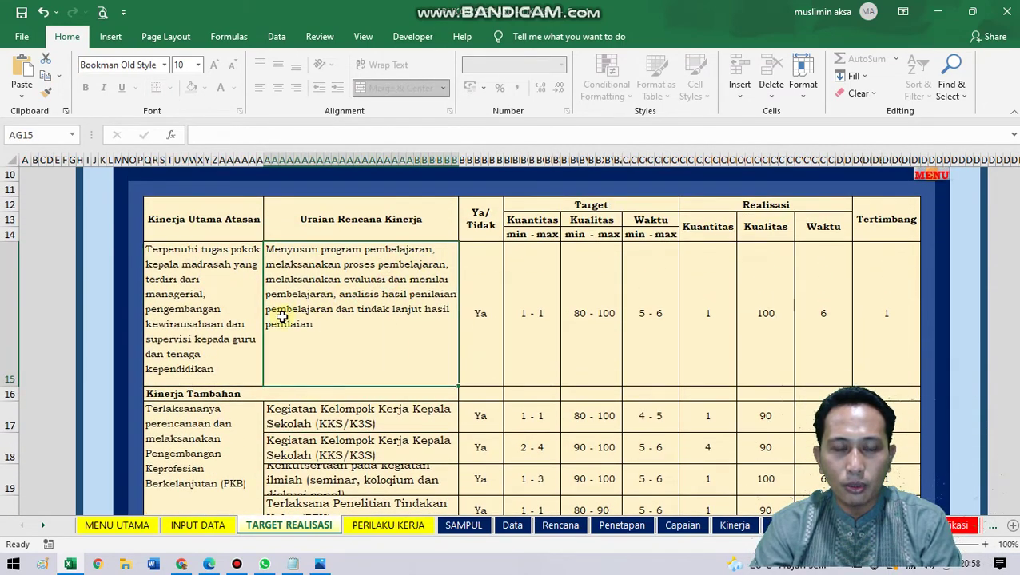
{"action": "left_click", "coordinate": [194, 303]}
{"action": "left_click", "coordinate": [364, 303]}
{"action": "left_click", "coordinate": [230, 312]}
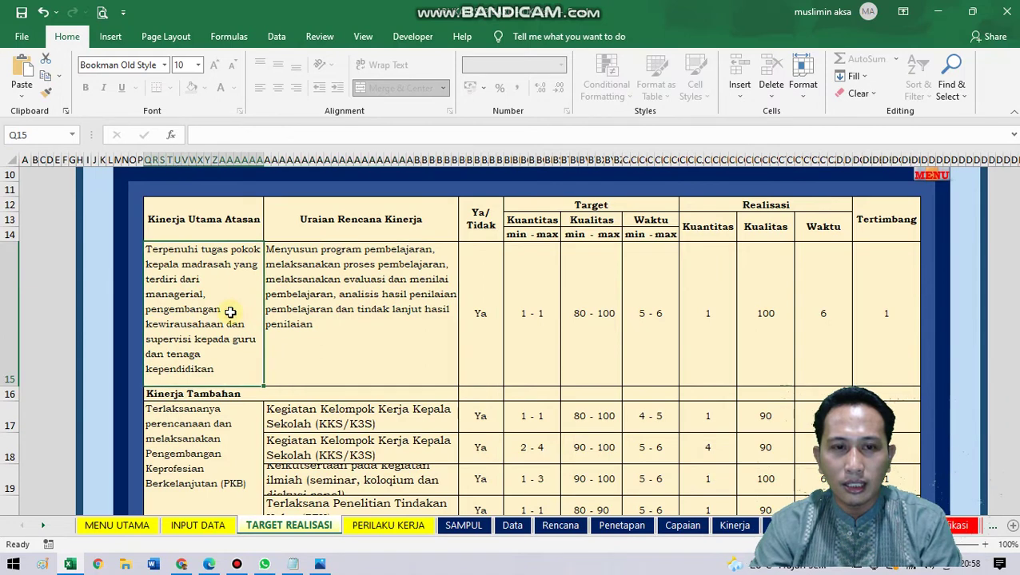
{"action": "left_click", "coordinate": [402, 298]}
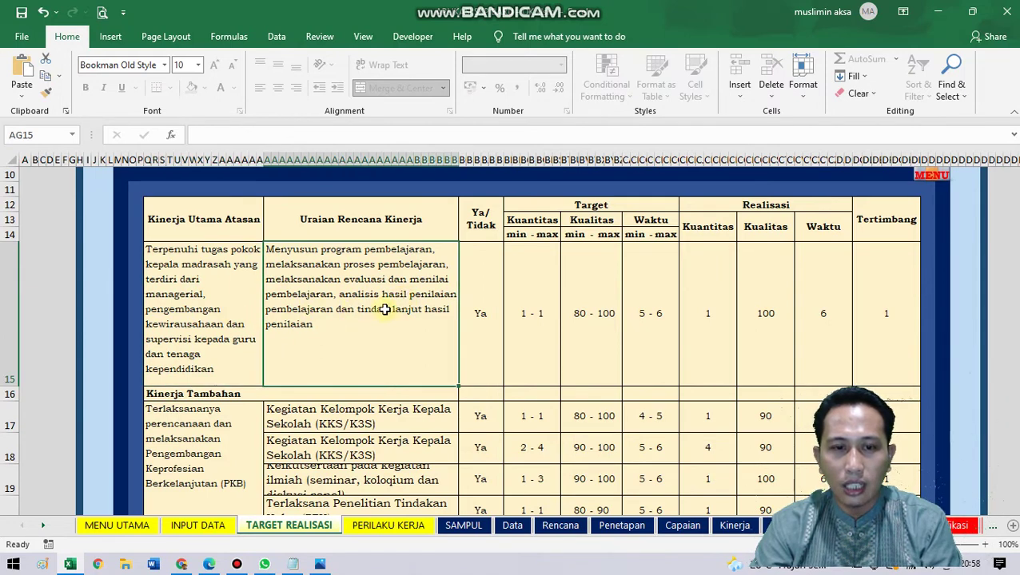
- Reopen the INPUT DATA form and set the Tugas Pokok of the PNS Yang Dinilai to Kepala Madrasah
{"action": "left_click", "coordinate": [149, 533]}
{"action": "left_click", "coordinate": [368, 272]}
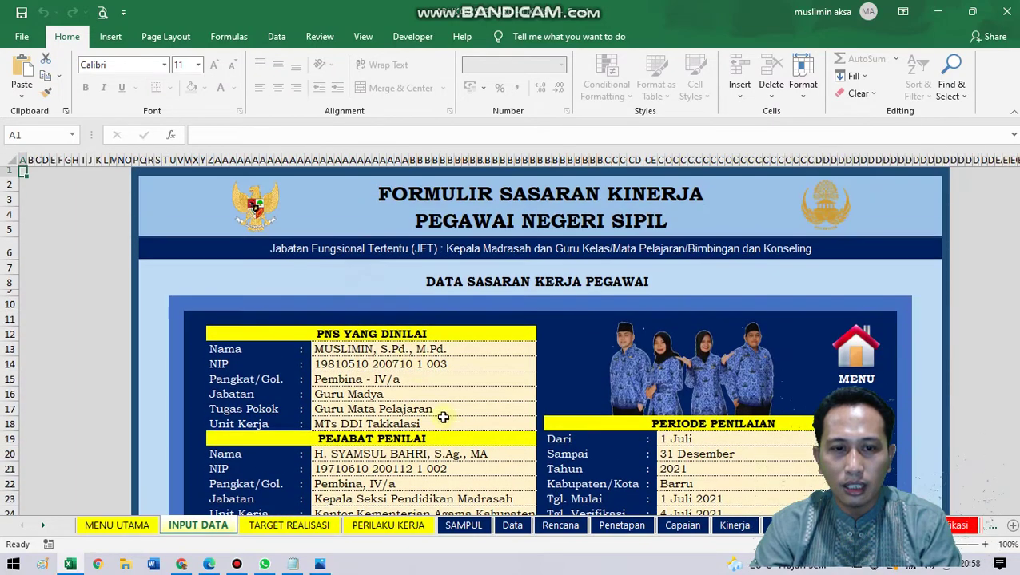
{"action": "left_click", "coordinate": [464, 413]}
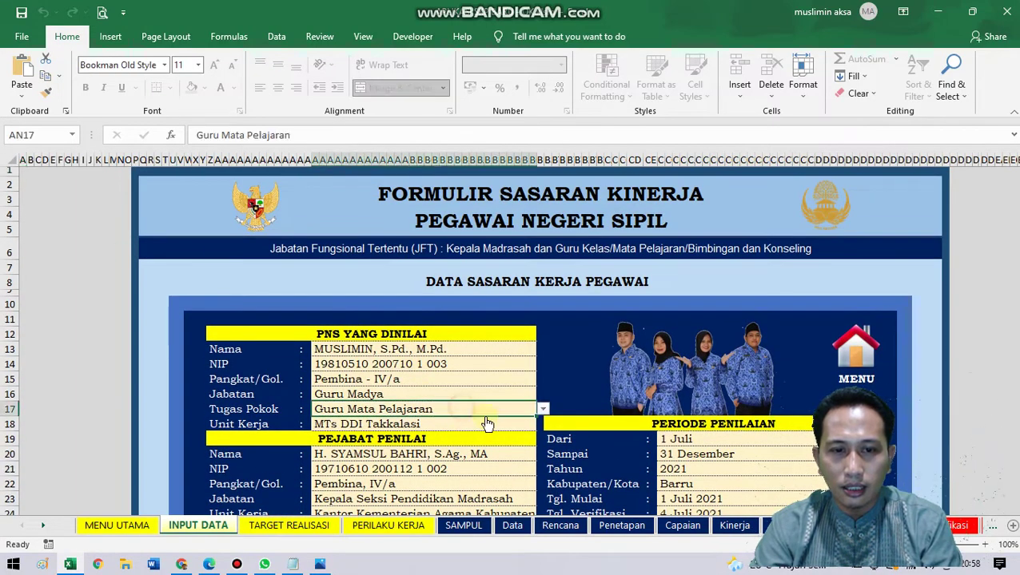
{"action": "left_click", "coordinate": [542, 410]}
{"action": "left_click", "coordinate": [400, 446]}
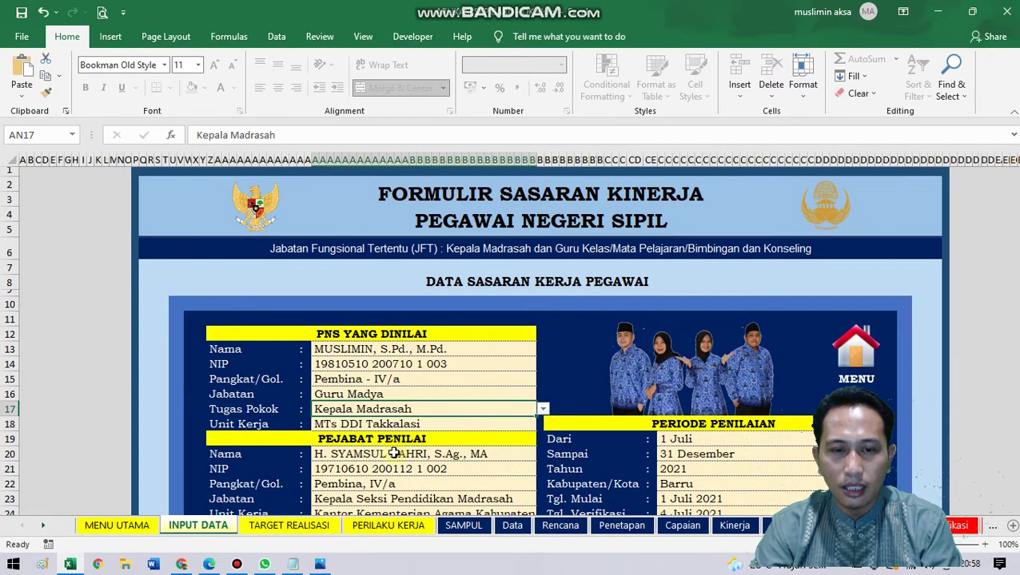
- Check the first row's Kinerja Utama Atasan and Uraian Rencana Kinerja on TARGET REALISASI for the Kepala Madrasah role
{"action": "left_click", "coordinate": [320, 528]}
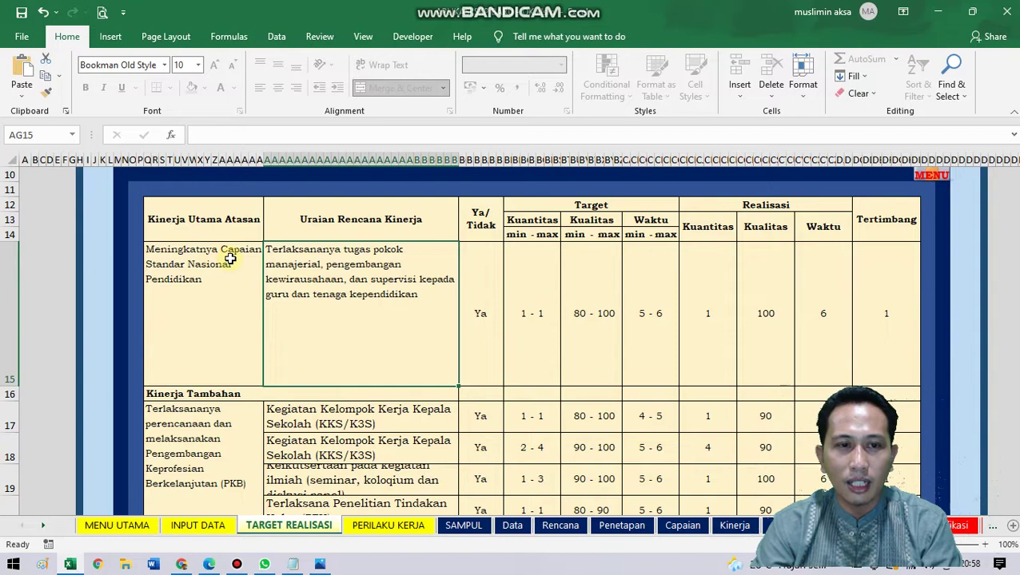
{"action": "left_click", "coordinate": [216, 270]}
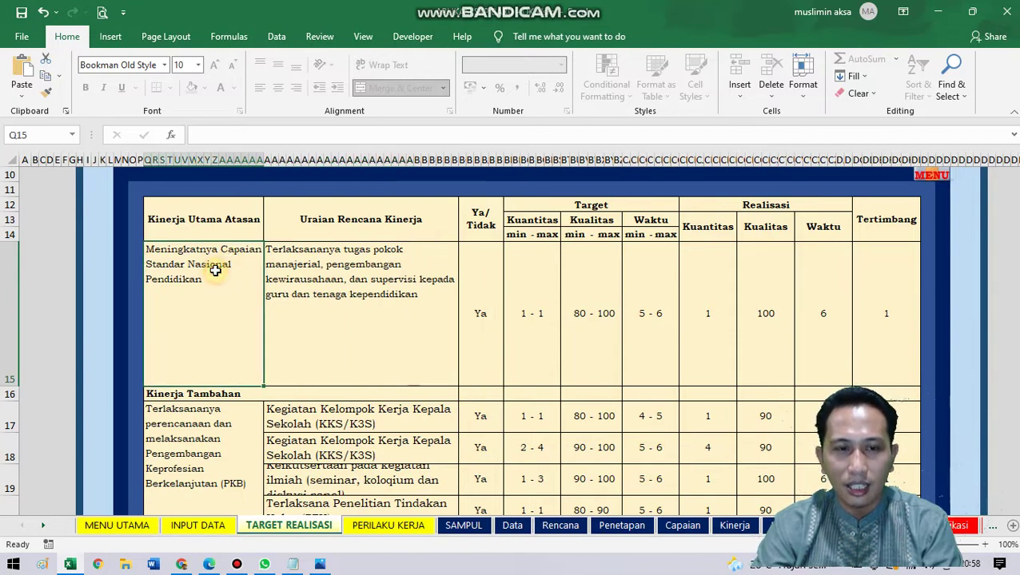
{"action": "left_click", "coordinate": [296, 283]}
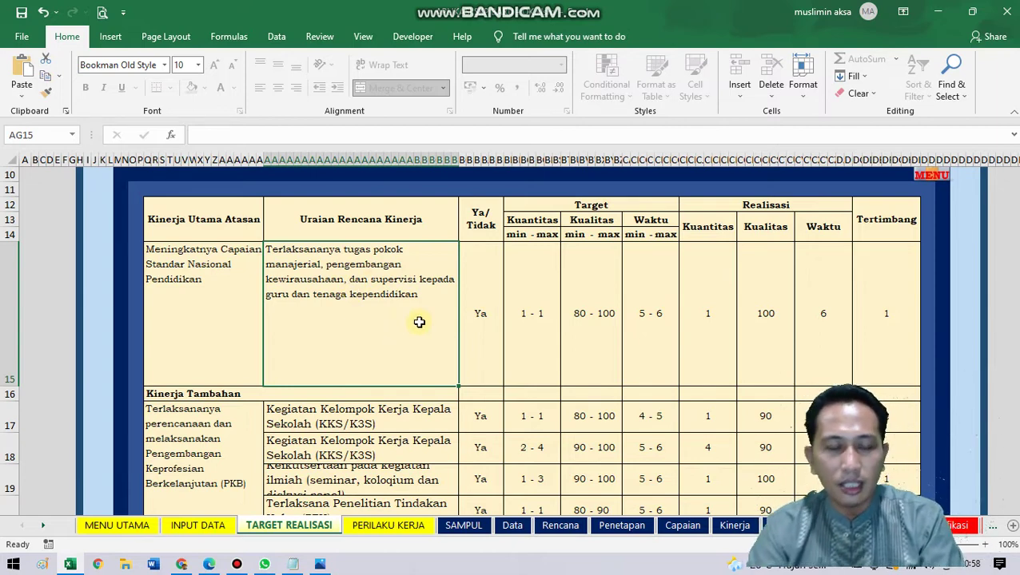
- Return to the INPUT DATA form and set the Tugas Pokok to Guru Mata Pelajaran
{"action": "left_click", "coordinate": [138, 524]}
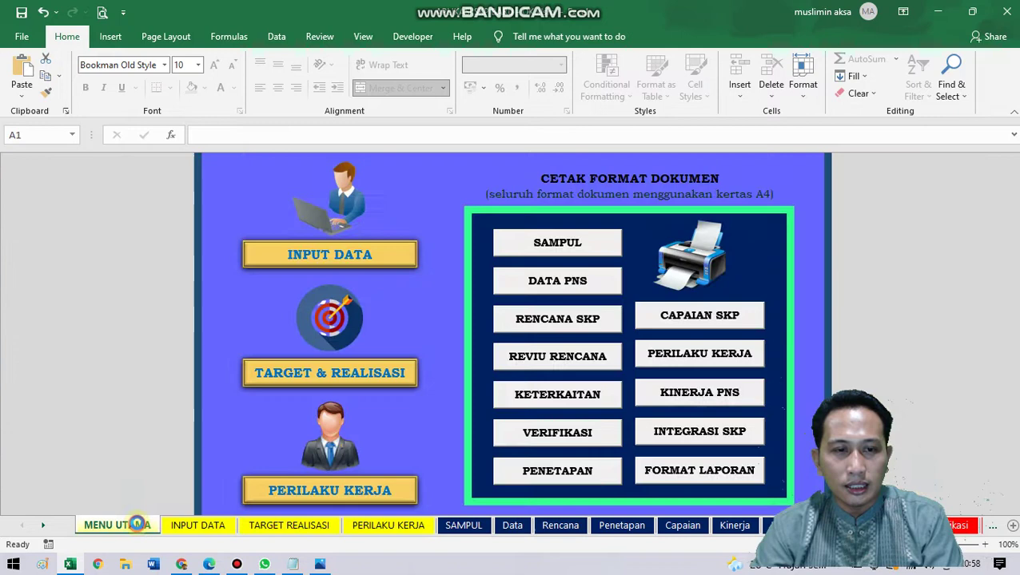
{"action": "left_click", "coordinate": [369, 258]}
{"action": "left_click", "coordinate": [436, 415]}
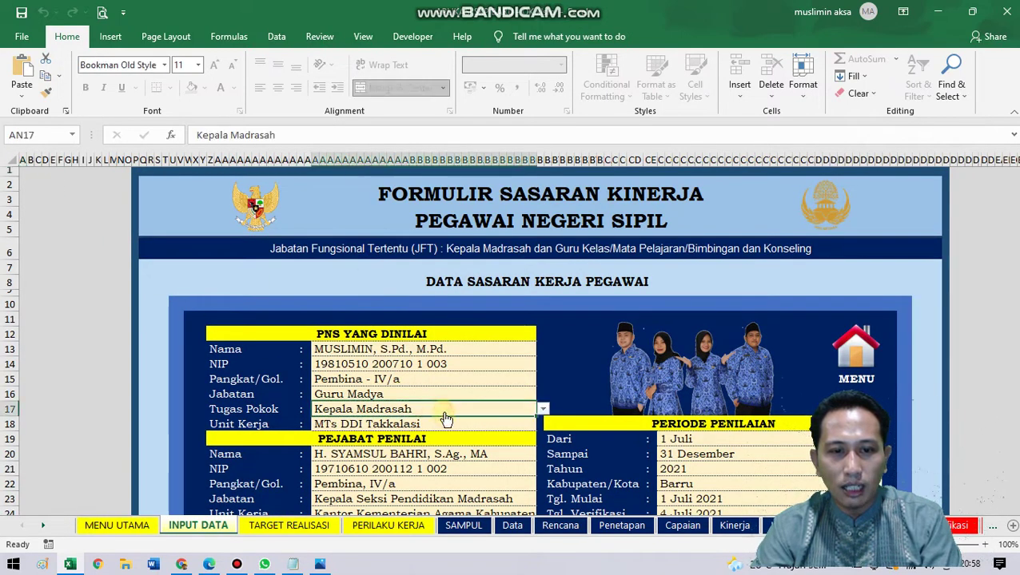
{"action": "left_click", "coordinate": [542, 411]}
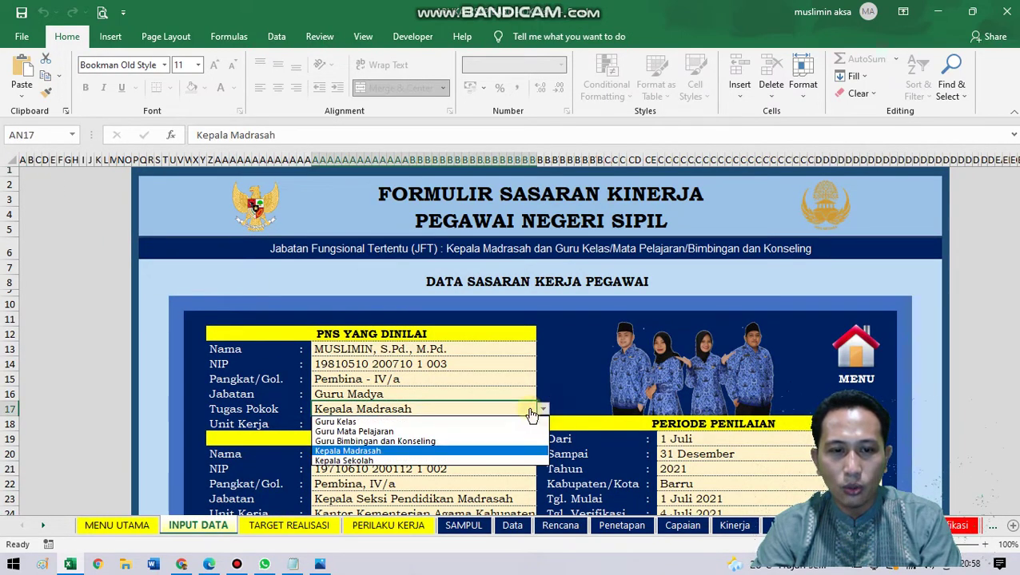
{"action": "left_click", "coordinate": [388, 433]}
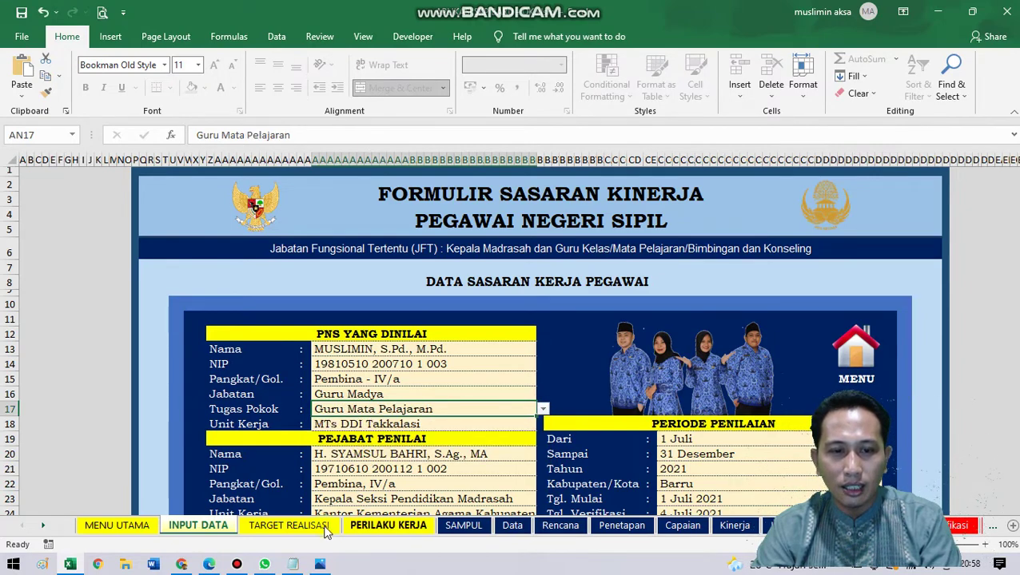
- Review the first row's Kinerja Utama Atasan and Uraian Rencana Kinerja on TARGET REALISASI for the Guru Mata Pelajaran role
{"action": "left_click", "coordinate": [324, 526]}
{"action": "left_click", "coordinate": [207, 264]}
{"action": "left_click", "coordinate": [298, 286]}
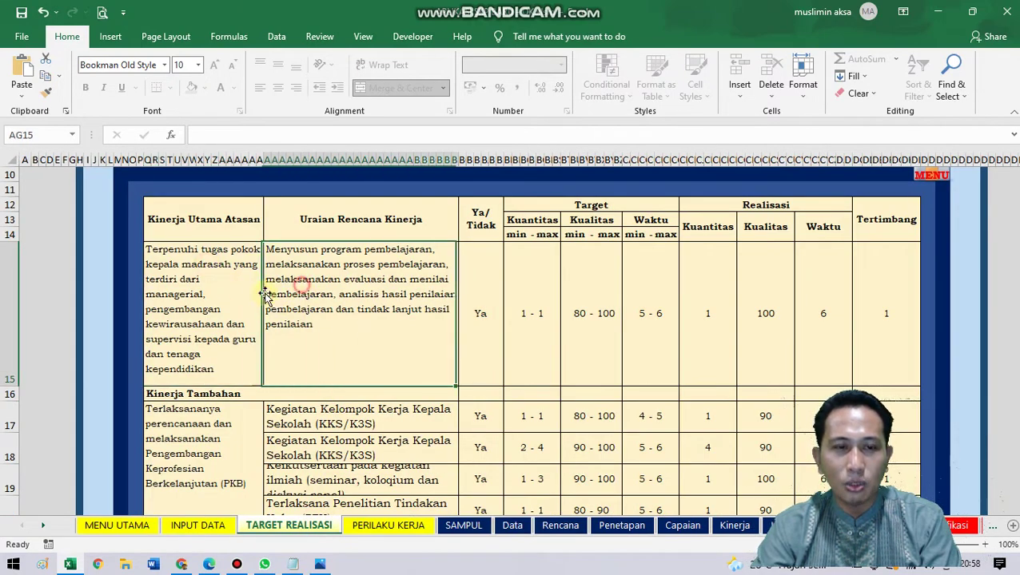
{"action": "left_click", "coordinate": [226, 286]}
{"action": "left_click", "coordinate": [272, 289]}
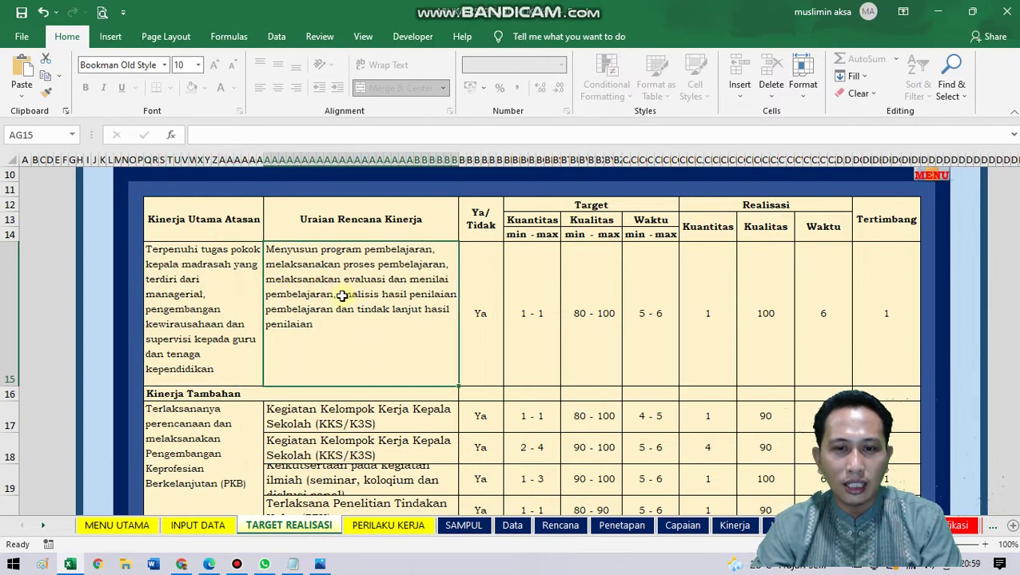
{"action": "left_click", "coordinate": [236, 301]}
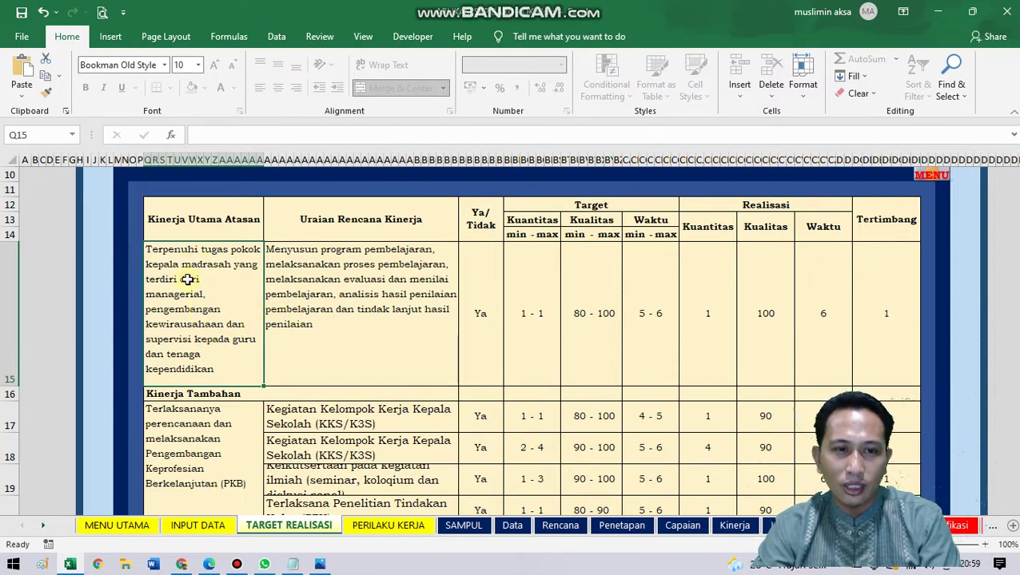
{"action": "left_click", "coordinate": [318, 280]}
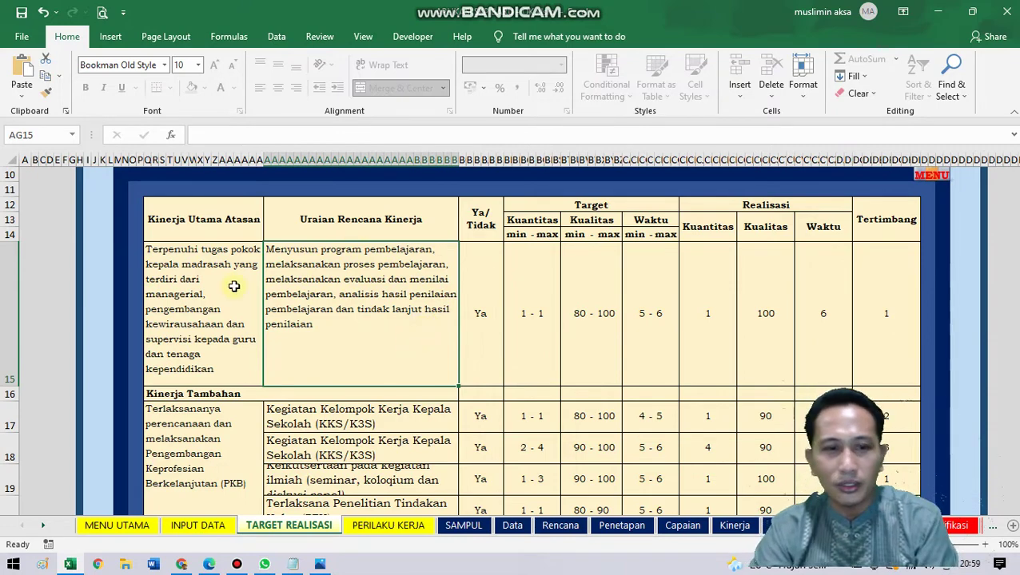
- Return to the INPUT DATA form and set the Tugas Pokok of the PNS Yang Dinilai to Guru Bimbingan dan Konseling
{"action": "left_click", "coordinate": [136, 526]}
{"action": "left_click", "coordinate": [372, 264]}
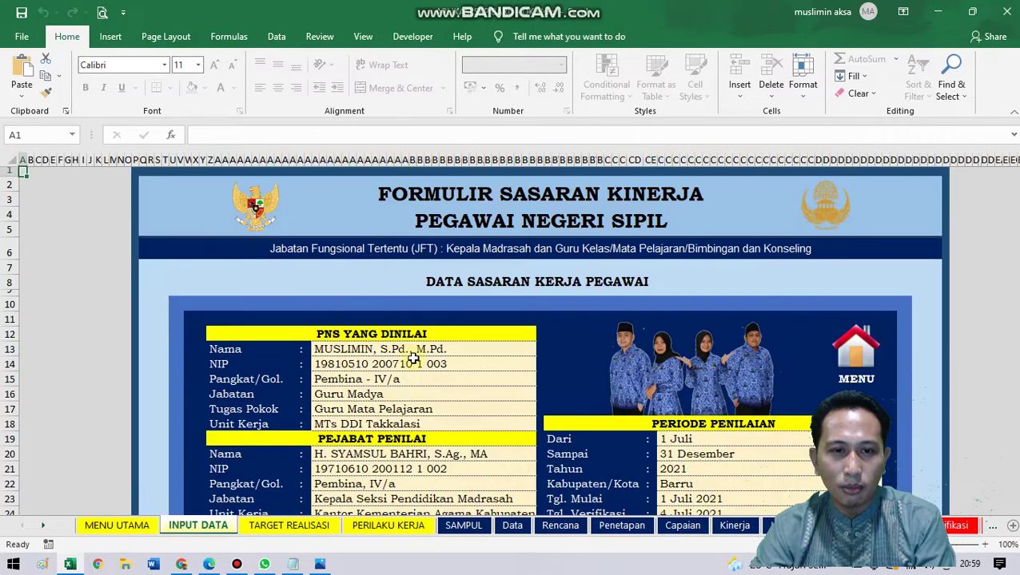
{"action": "left_click", "coordinate": [414, 414]}
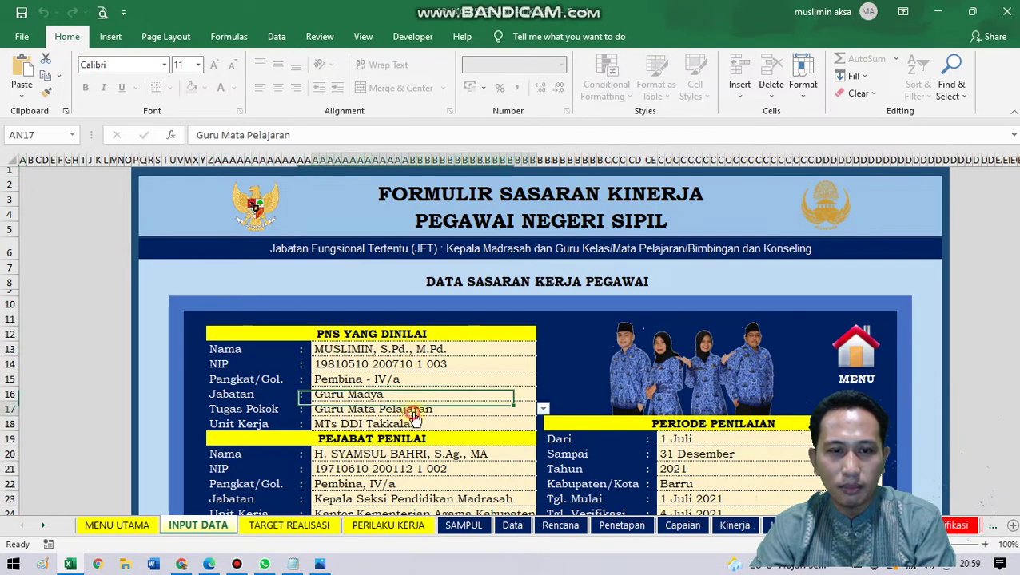
{"action": "left_click", "coordinate": [543, 410]}
{"action": "left_click", "coordinate": [446, 445]}
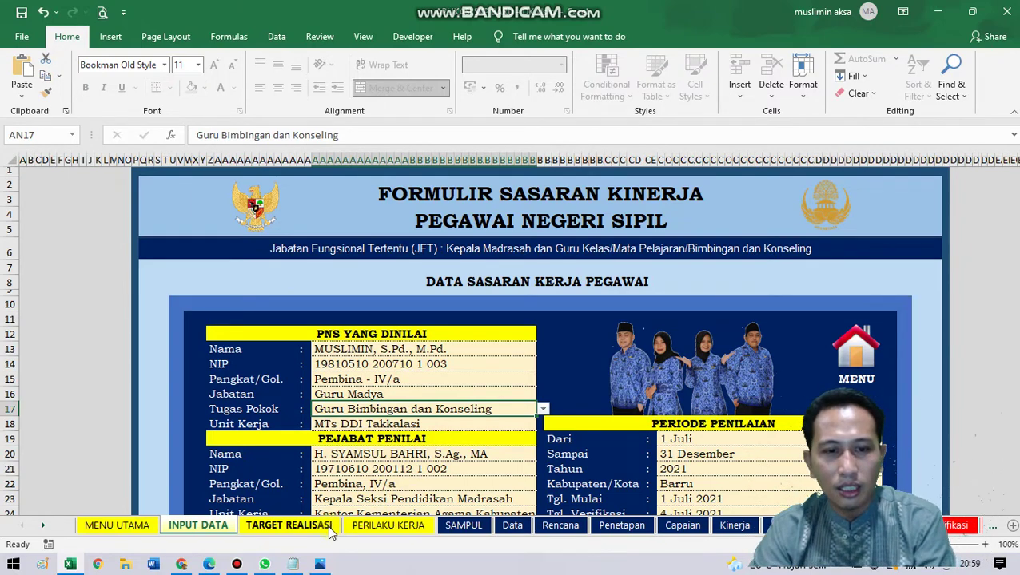
- On TARGET REALISASI, choose Ya for the first row's Ya/Tidak and check its minimum and maximum target Kuantitas
{"action": "left_click", "coordinate": [327, 525]}
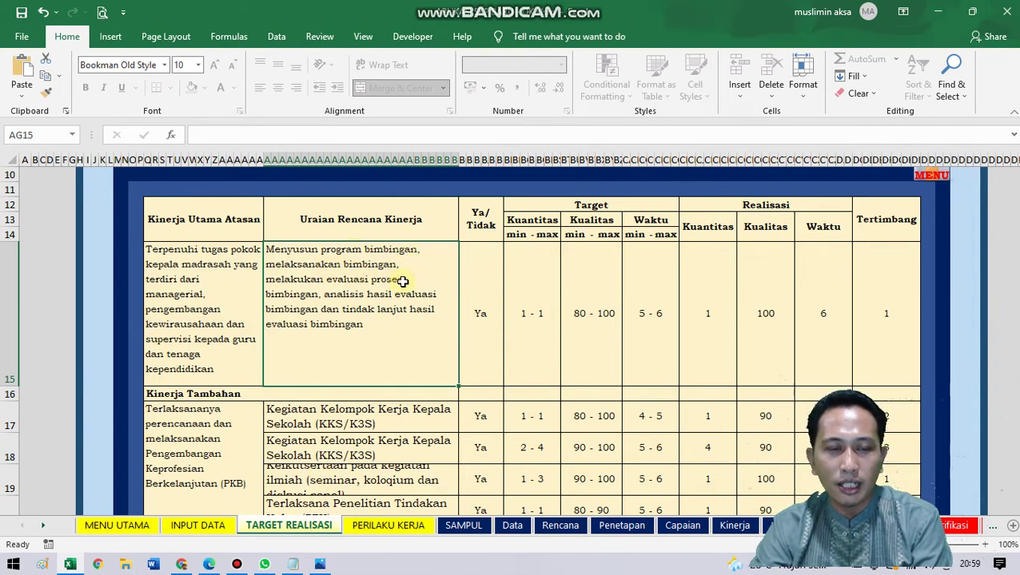
{"action": "left_click", "coordinate": [489, 318]}
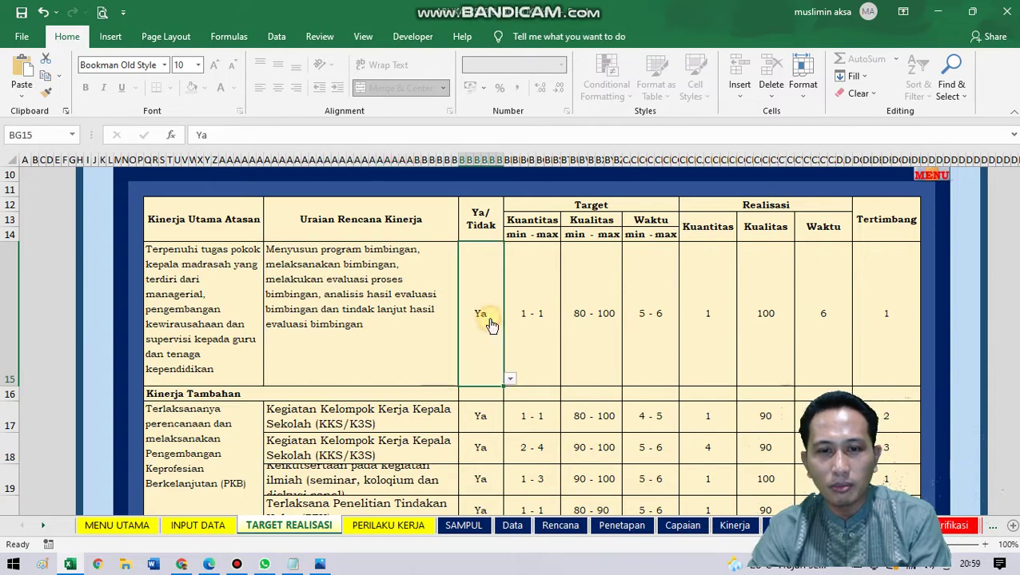
{"action": "left_click", "coordinate": [511, 381]}
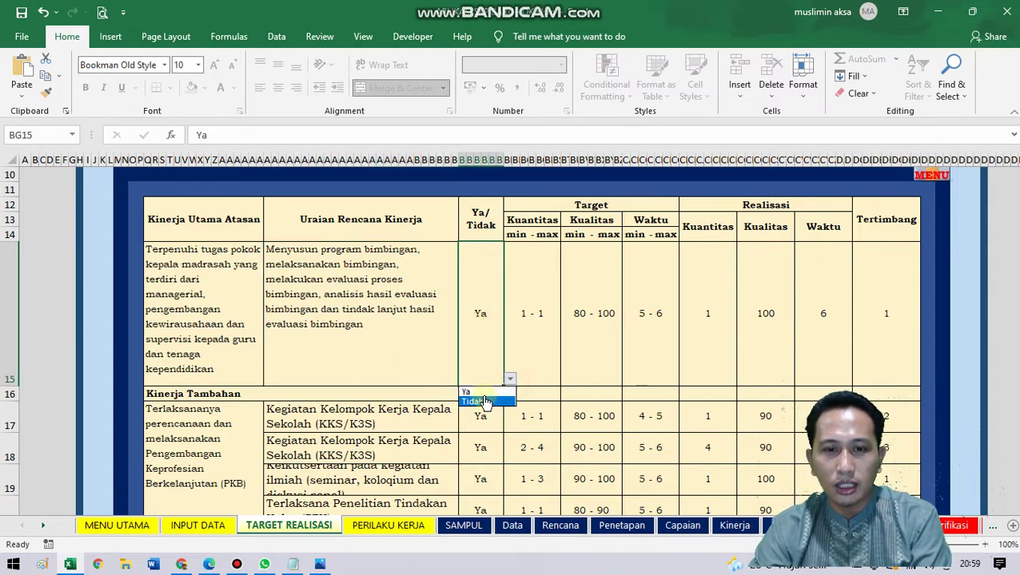
{"action": "left_click", "coordinate": [483, 391]}
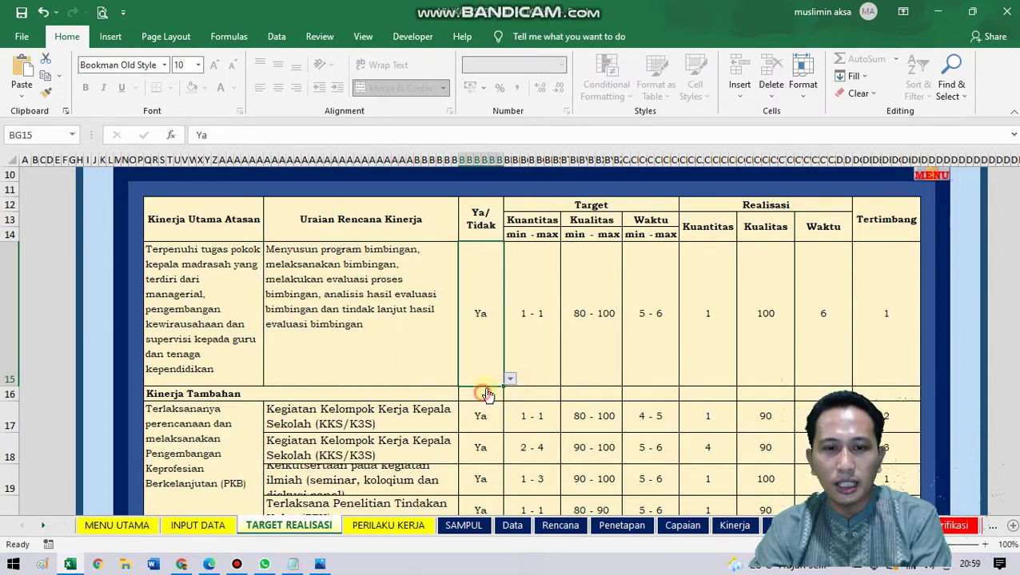
{"action": "left_click", "coordinate": [521, 318]}
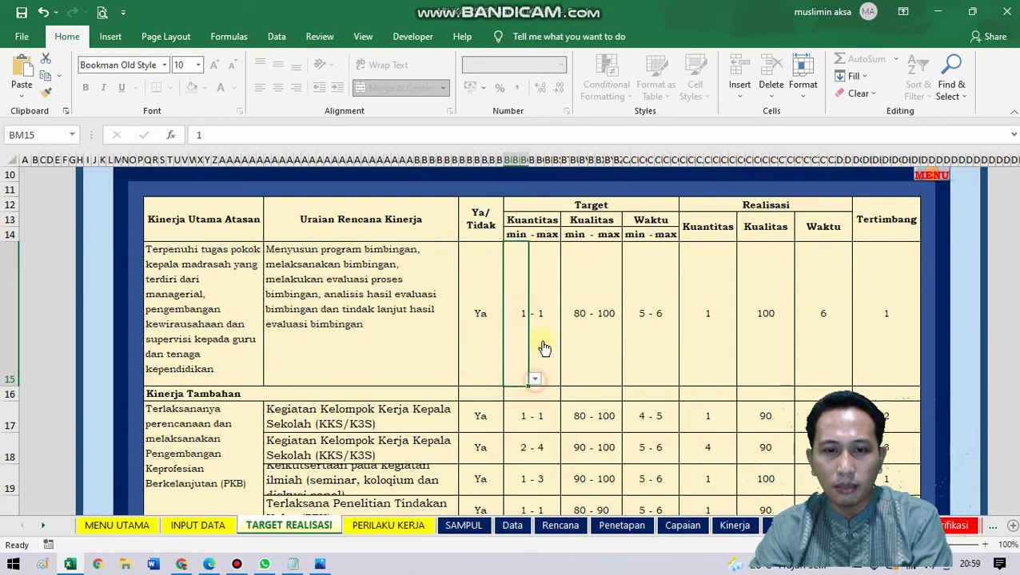
{"action": "left_click", "coordinate": [553, 320]}
- Set the first row's target Kualitas to a minimum of 90 and a maximum of 100
{"action": "left_click", "coordinate": [575, 321]}
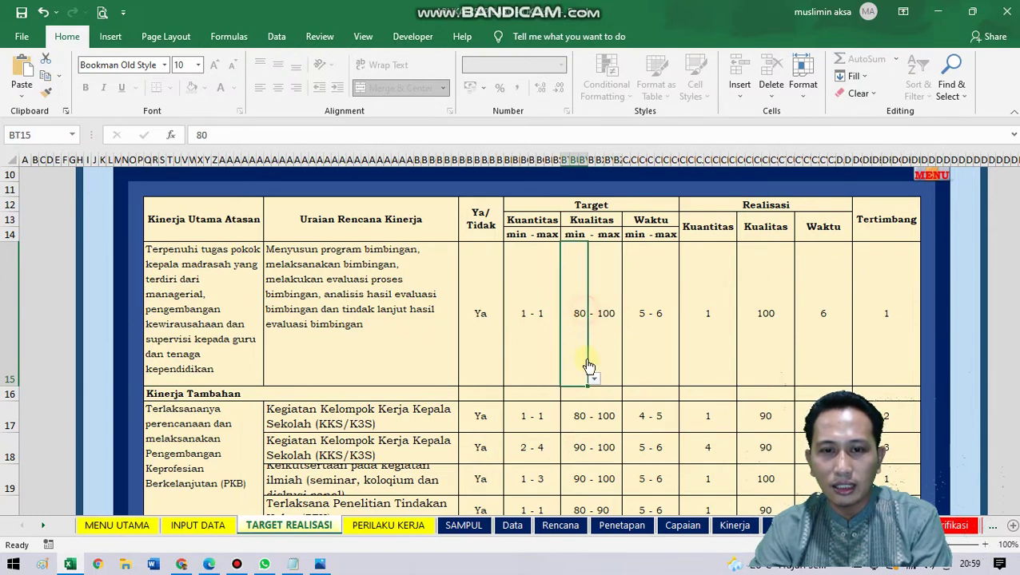
{"action": "left_click", "coordinate": [594, 379]}
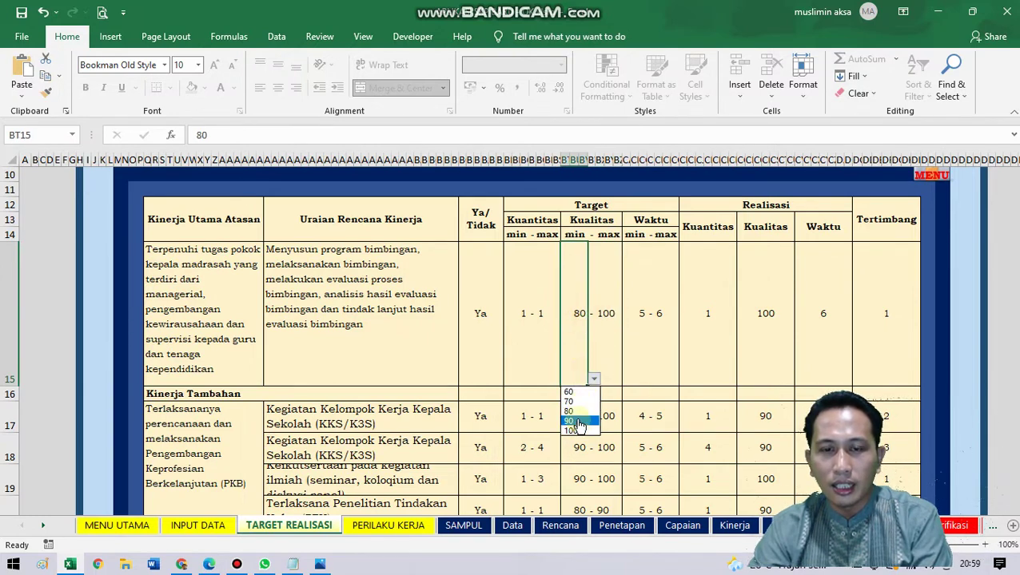
{"action": "left_click", "coordinate": [579, 422]}
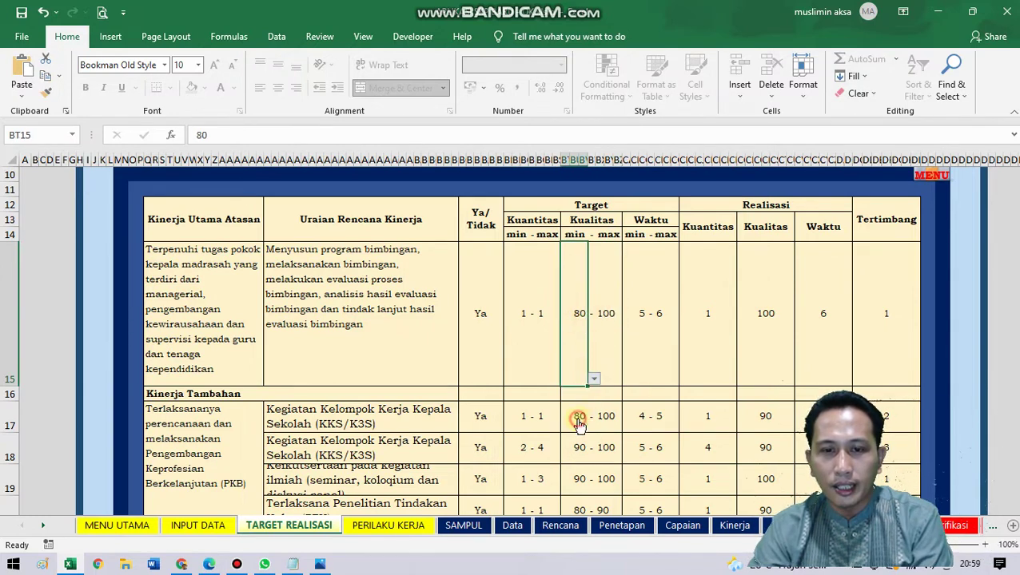
{"action": "left_click", "coordinate": [610, 312]}
{"action": "left_click", "coordinate": [628, 379]}
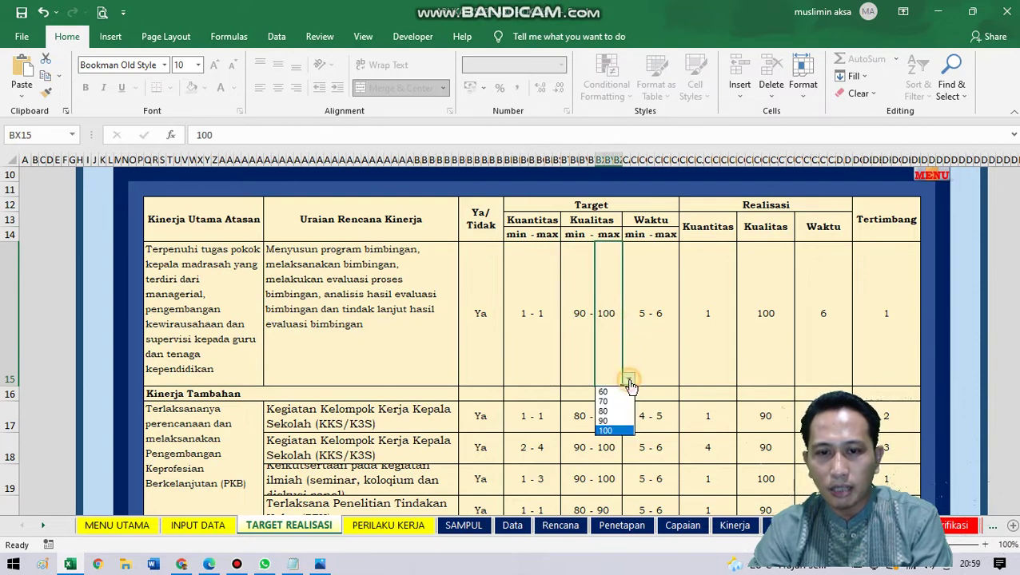
{"action": "left_click", "coordinate": [612, 421]}
{"action": "left_click", "coordinate": [627, 379]}
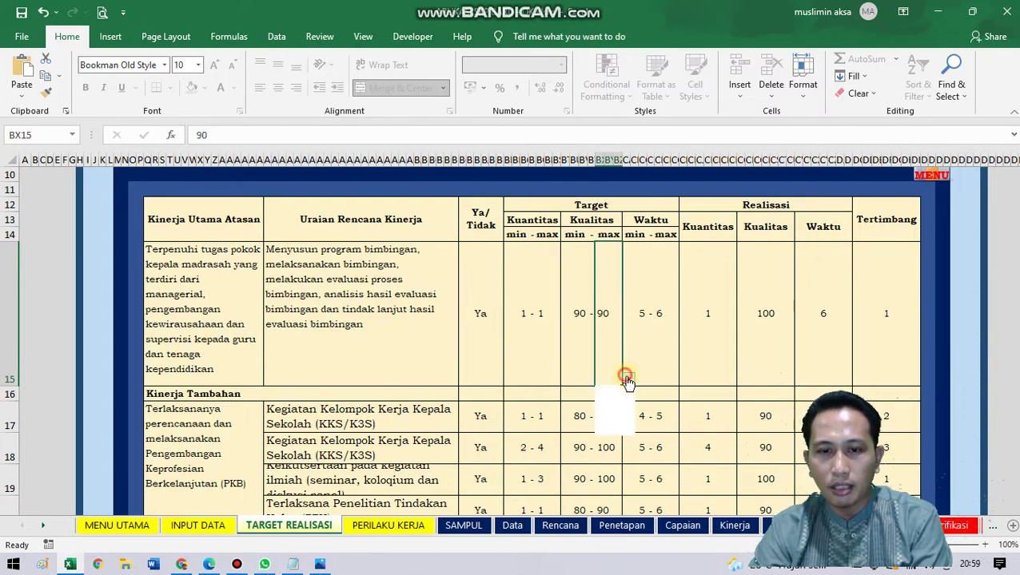
{"action": "left_click", "coordinate": [611, 432]}
- Review the minimum and maximum target Waktu of the first row and the month values offered for the minimum
{"action": "left_click", "coordinate": [641, 319]}
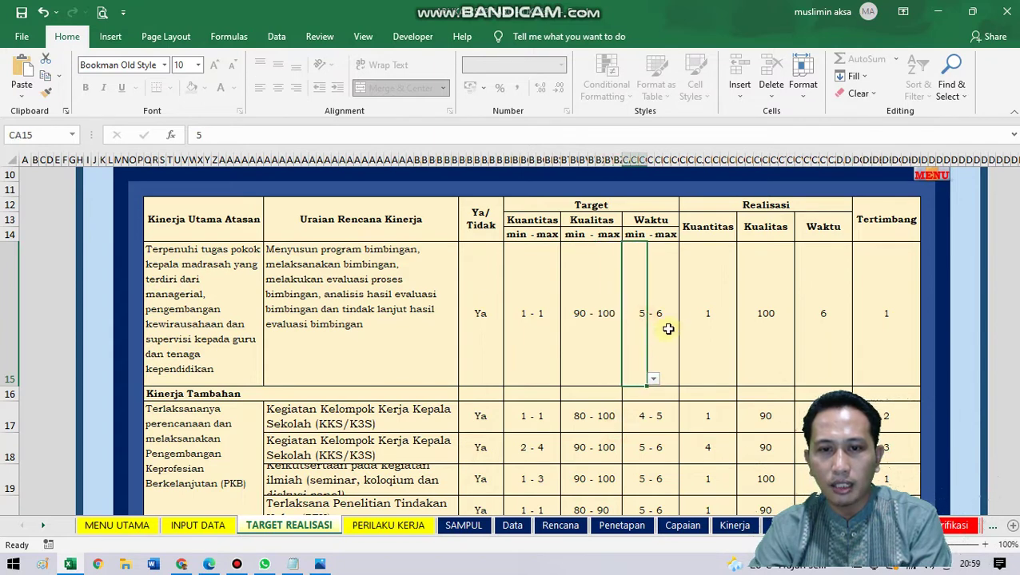
{"action": "left_click", "coordinate": [670, 318]}
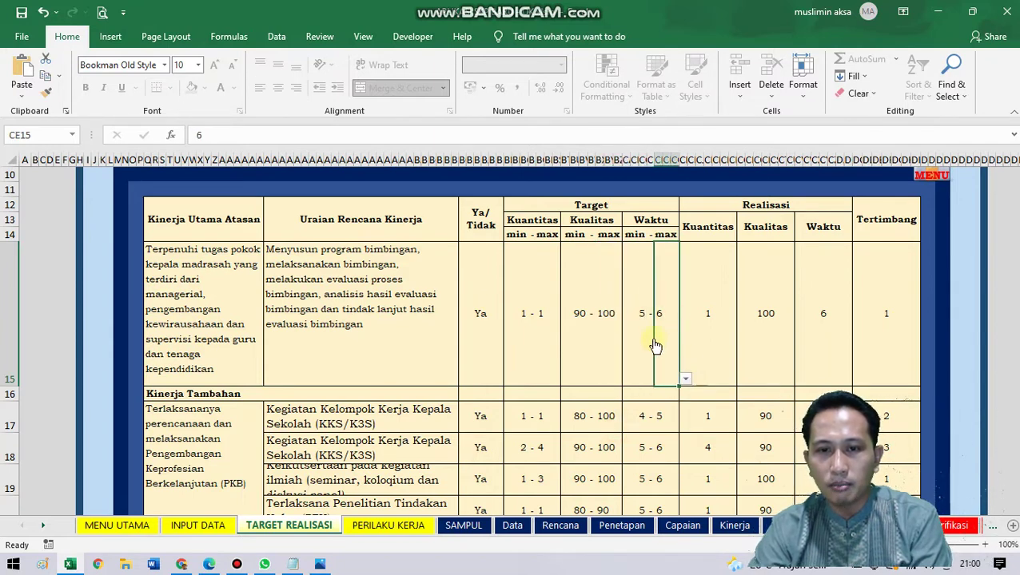
{"action": "left_click", "coordinate": [633, 318]}
{"action": "left_click", "coordinate": [652, 381]}
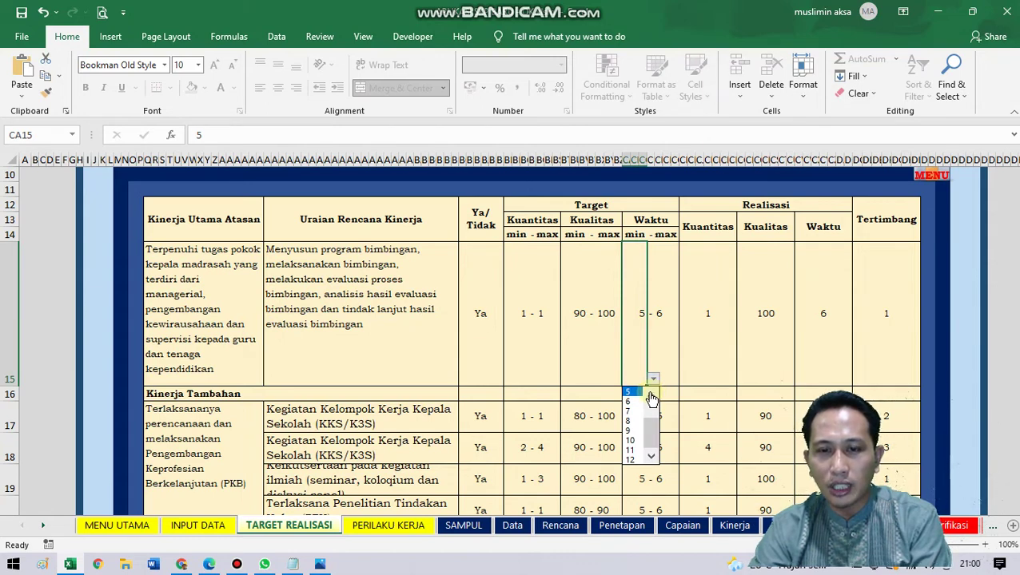
{"action": "left_click", "coordinate": [662, 318]}
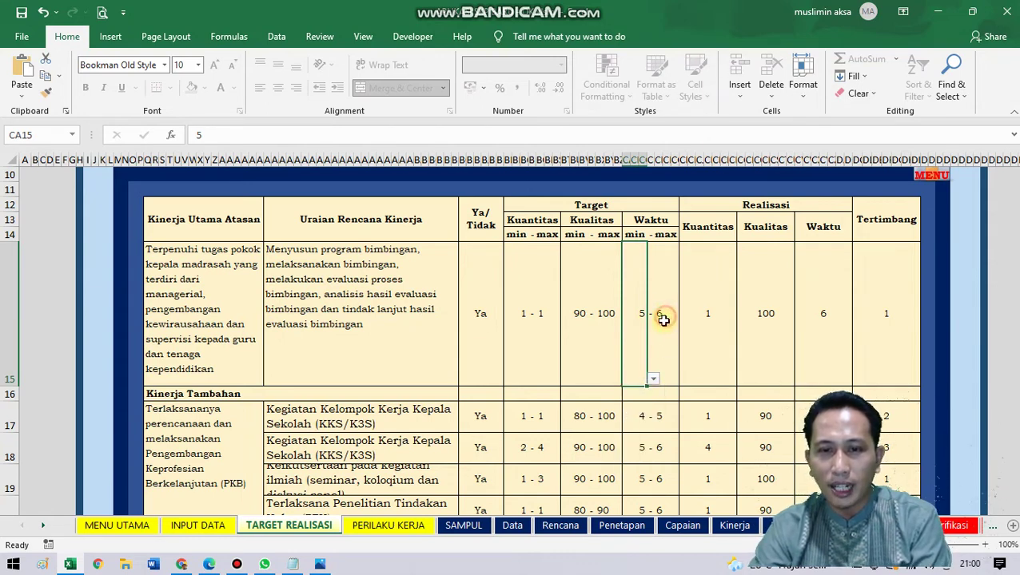
{"action": "left_click", "coordinate": [637, 316]}
{"action": "left_click", "coordinate": [666, 317]}
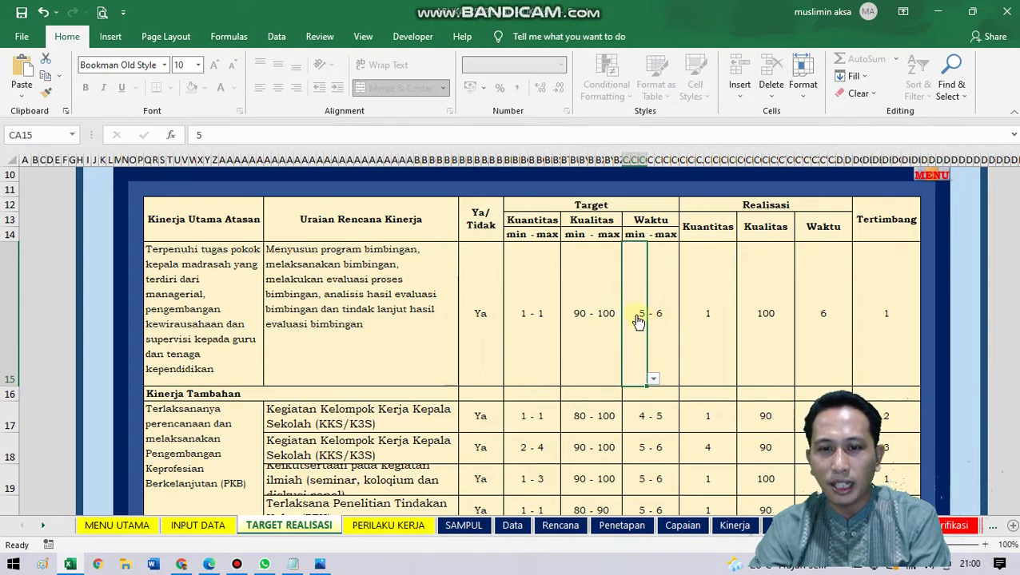
{"action": "left_click", "coordinate": [666, 317]}
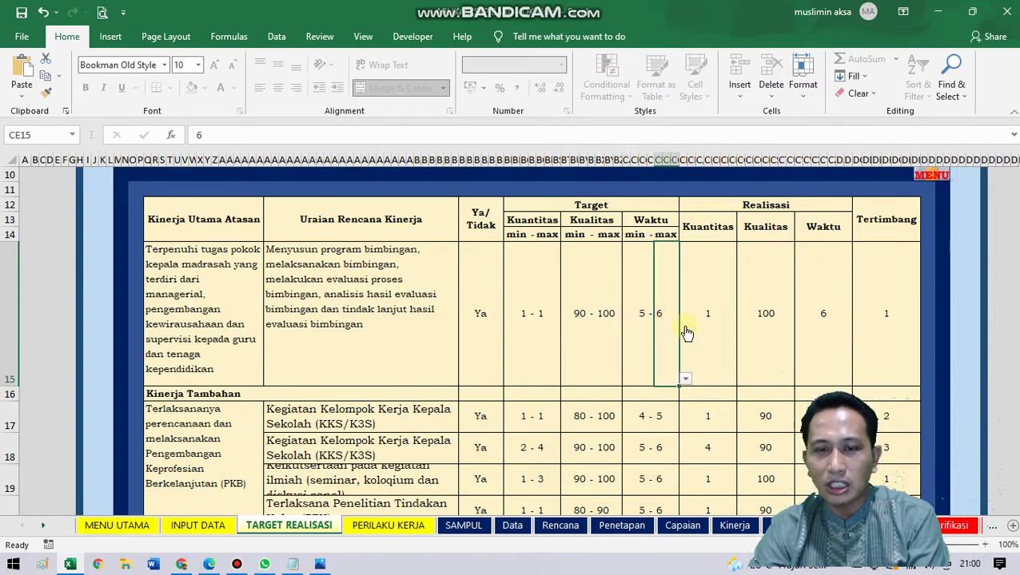
{"action": "left_click", "coordinate": [643, 319]}
{"action": "left_click", "coordinate": [653, 378]}
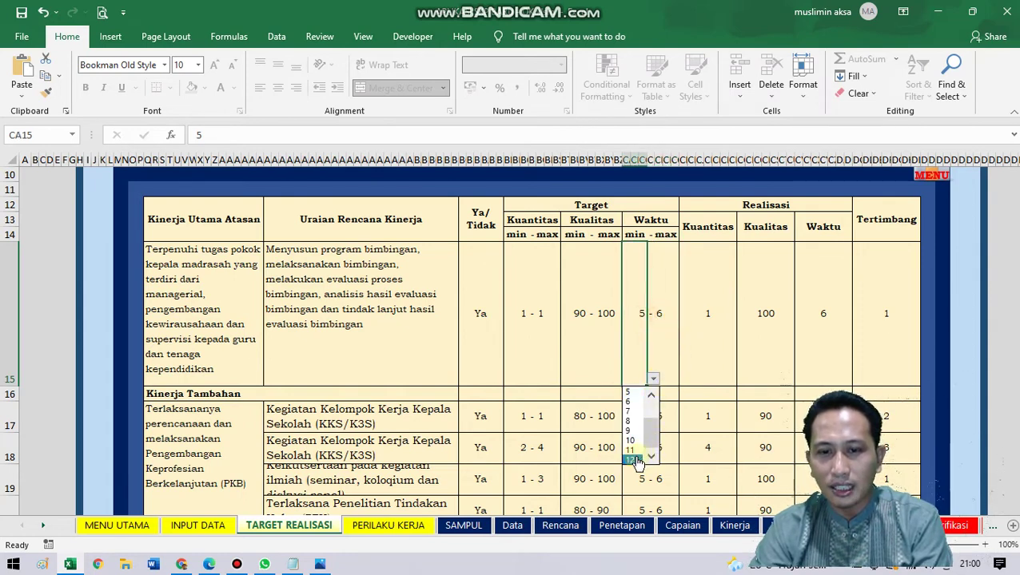
{"action": "left_click", "coordinate": [667, 333]}
- Check the choices for the first row's Realisasi Kuantitas and choose 100 for its Realisasi Kualitas
{"action": "left_click", "coordinate": [732, 341]}
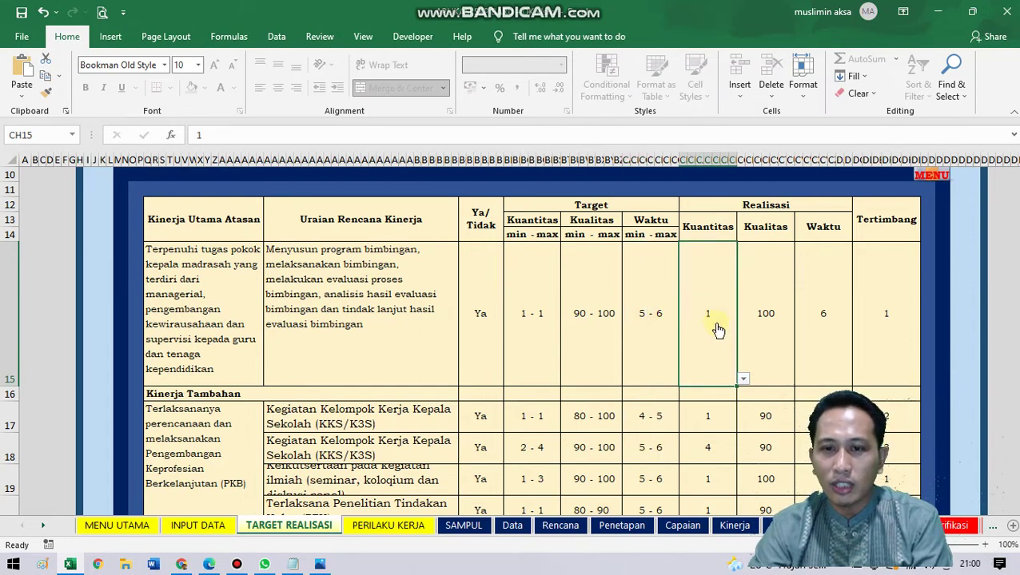
{"action": "left_click", "coordinate": [745, 380]}
{"action": "left_click", "coordinate": [709, 348]}
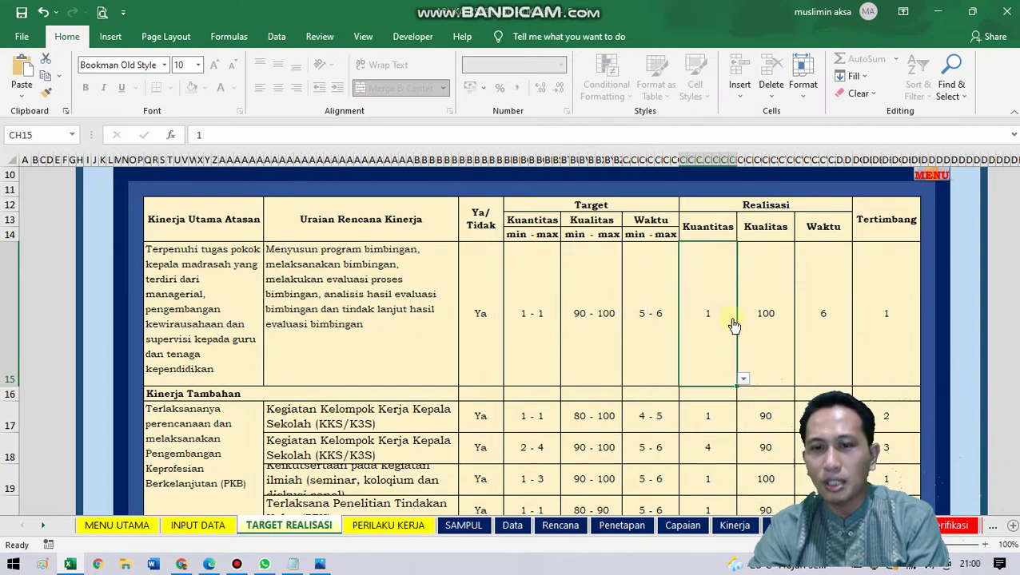
{"action": "left_click", "coordinate": [774, 324]}
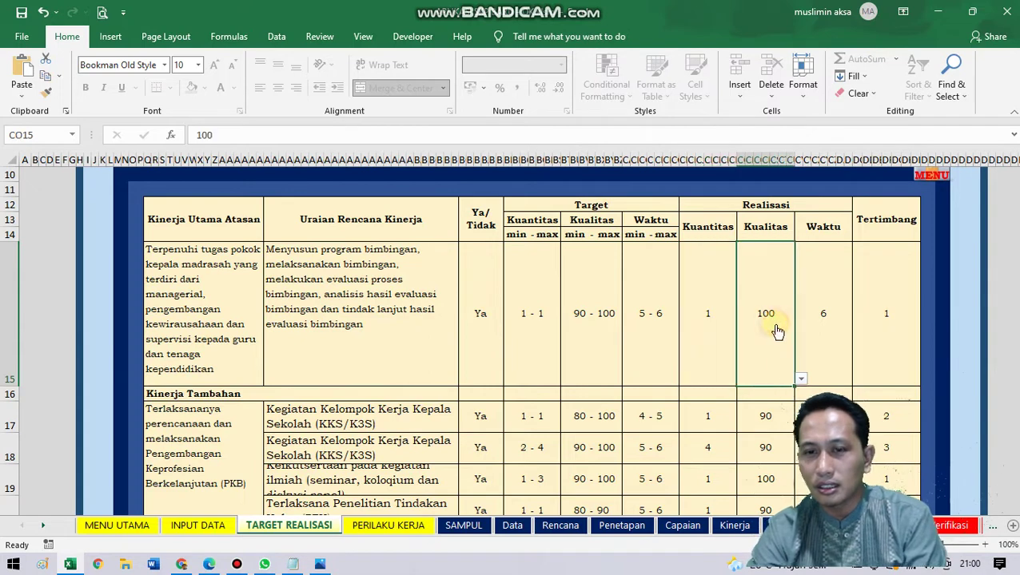
{"action": "left_click", "coordinate": [801, 380]}
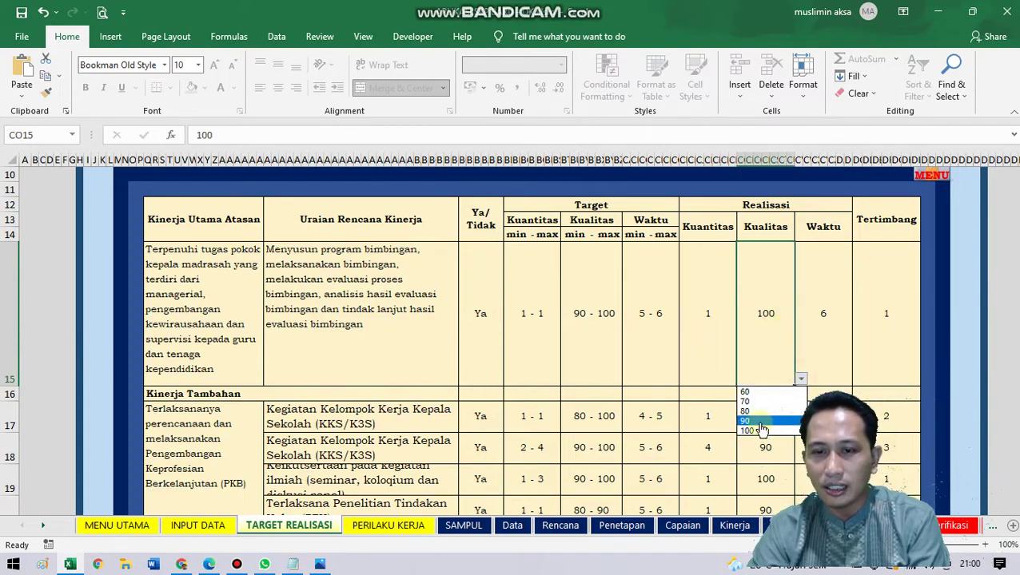
{"action": "left_click", "coordinate": [755, 430]}
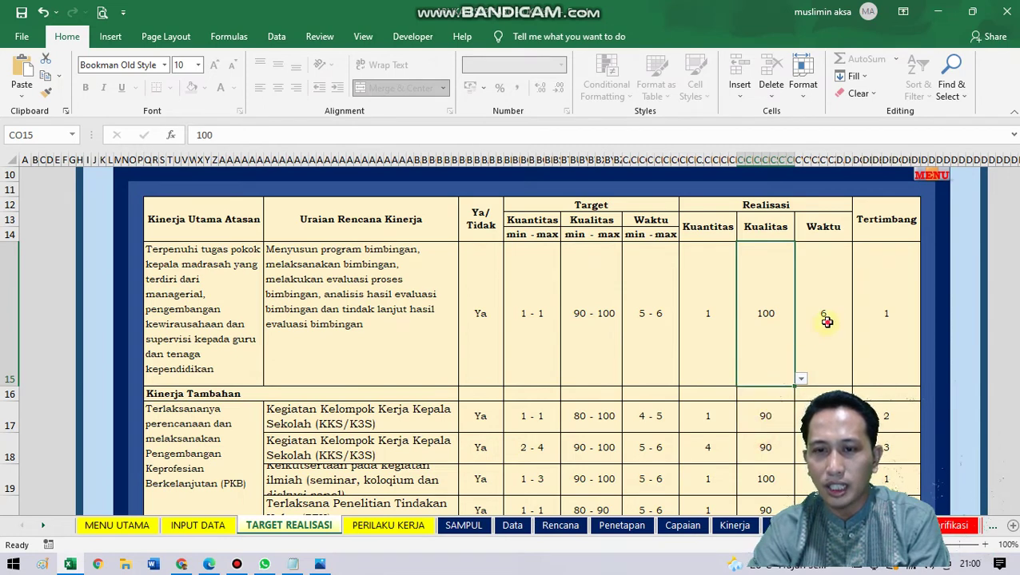
- Examine the choices offered for the first row's Realisasi Waktu and Tertimbang
{"action": "left_click", "coordinate": [828, 322]}
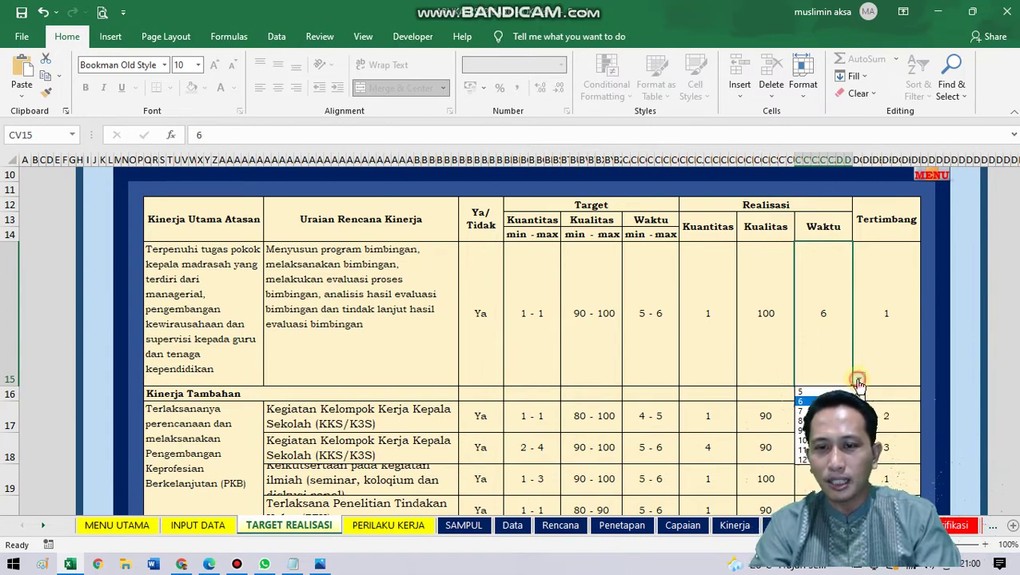
{"action": "left_click", "coordinate": [859, 382]}
{"action": "left_click", "coordinate": [887, 308]}
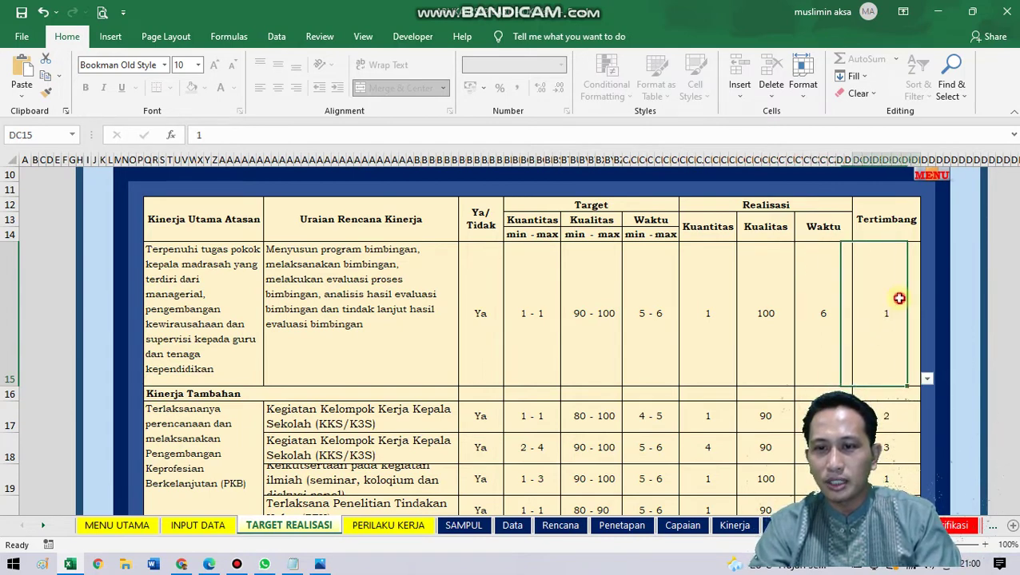
{"action": "left_click", "coordinate": [927, 377]}
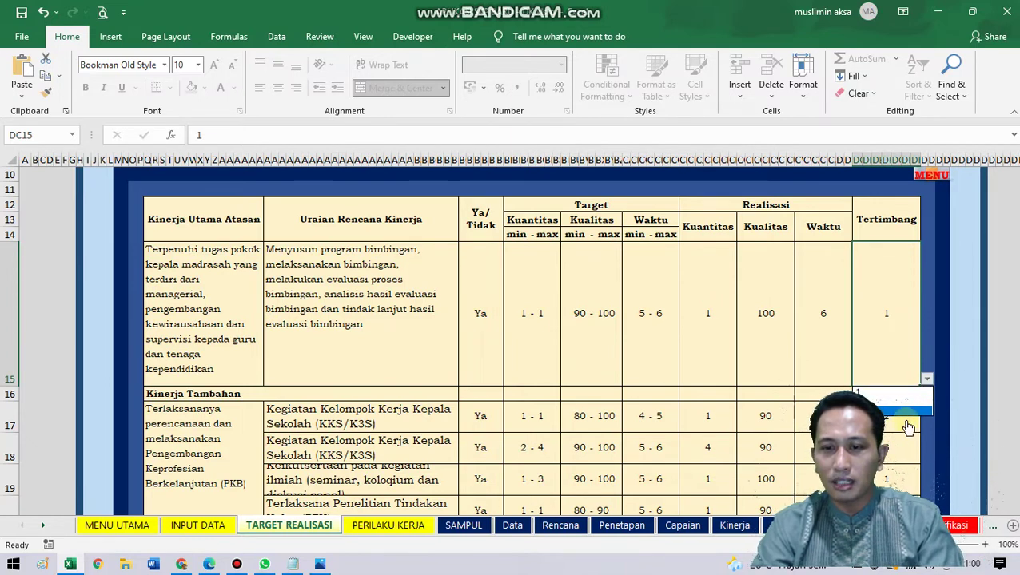
{"action": "left_click", "coordinate": [906, 358]}
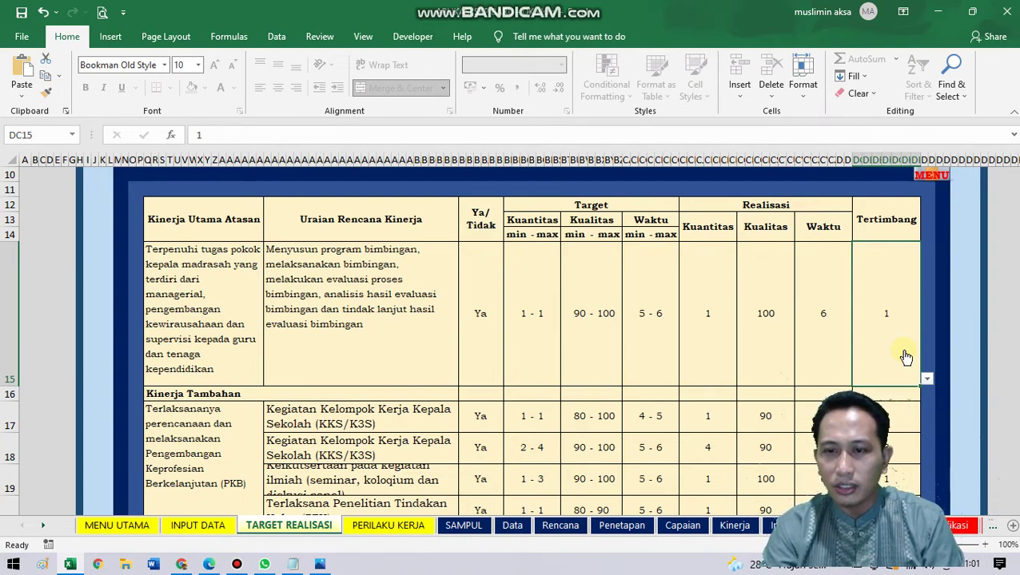
{"action": "key", "text": "alt+Down"}
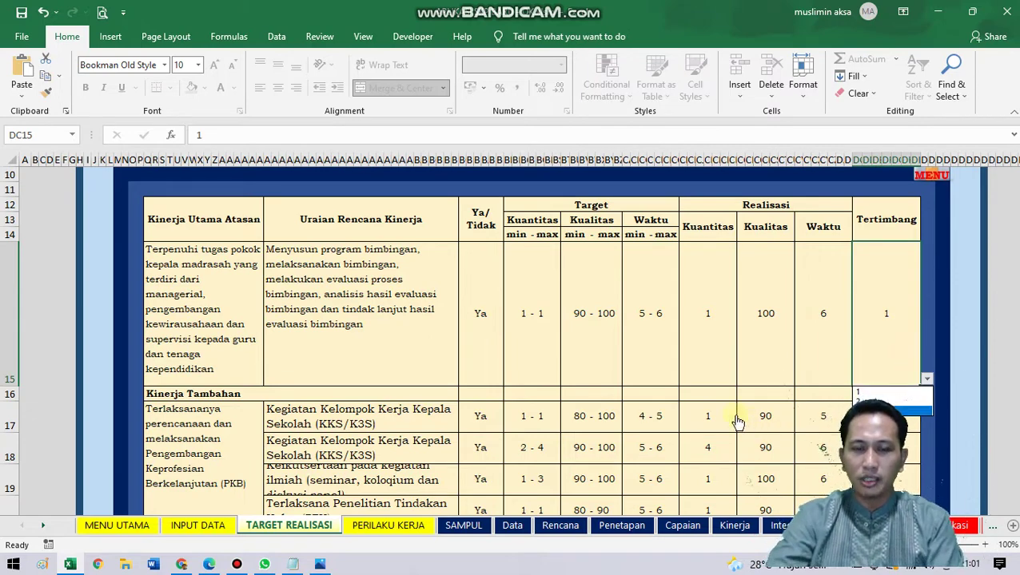
{"action": "left_click", "coordinate": [713, 335]}
- Set the first Kinerja Tambahan activity under Pengembangan Keprofesian Berkelanjutan to "Terlaksana diklat fungsional lamanya lebih dari 30 s.d. 80 jam"
{"action": "scroll", "coordinate": [711, 336], "scroll_direction": "down", "scroll_amount": 3}
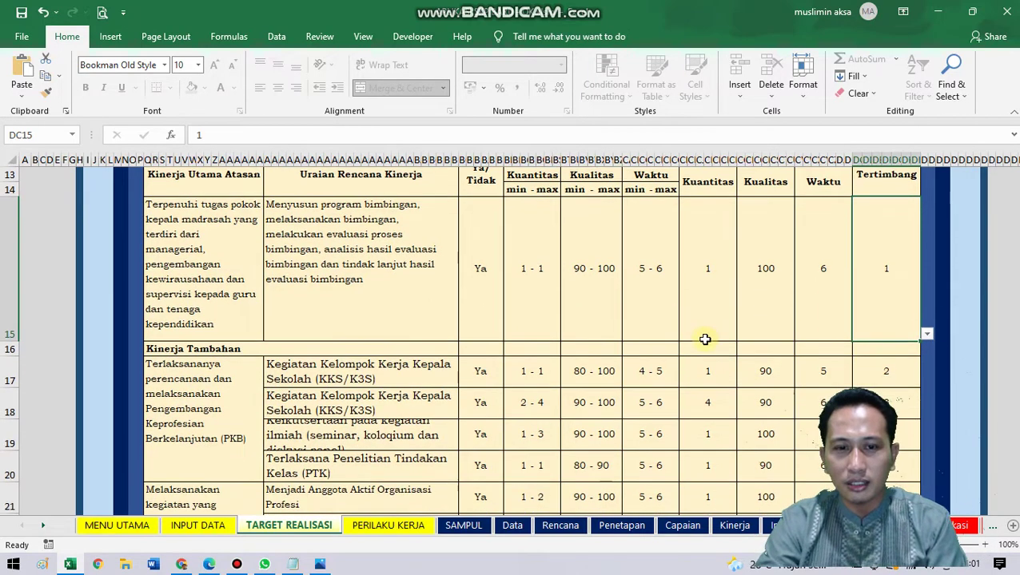
{"action": "scroll", "coordinate": [711, 346], "scroll_direction": "up", "scroll_amount": 1}
{"action": "scroll", "coordinate": [689, 344], "scroll_direction": "up", "scroll_amount": 1}
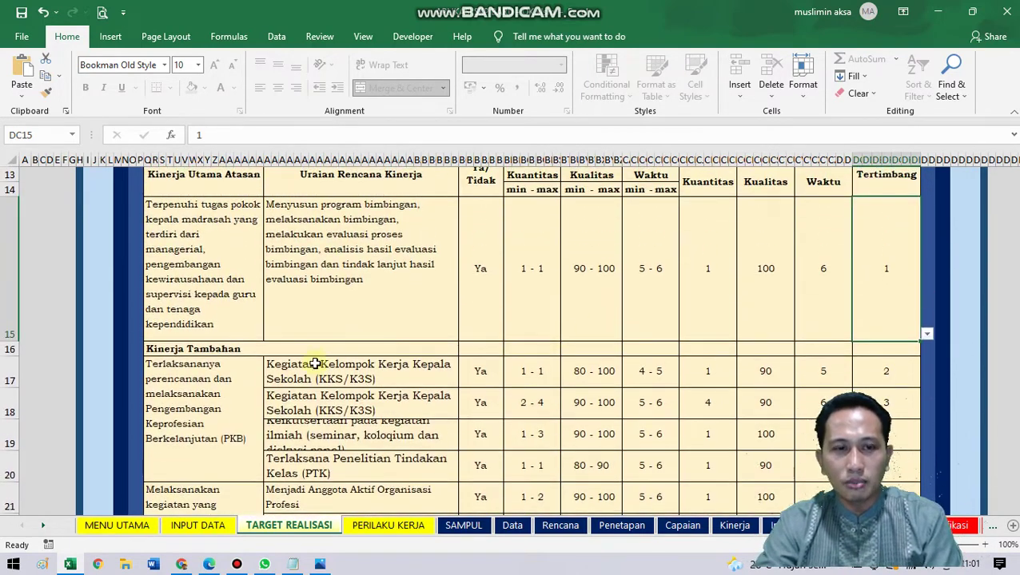
{"action": "left_click", "coordinate": [224, 394]}
{"action": "scroll", "coordinate": [293, 396], "scroll_direction": "down", "scroll_amount": 1}
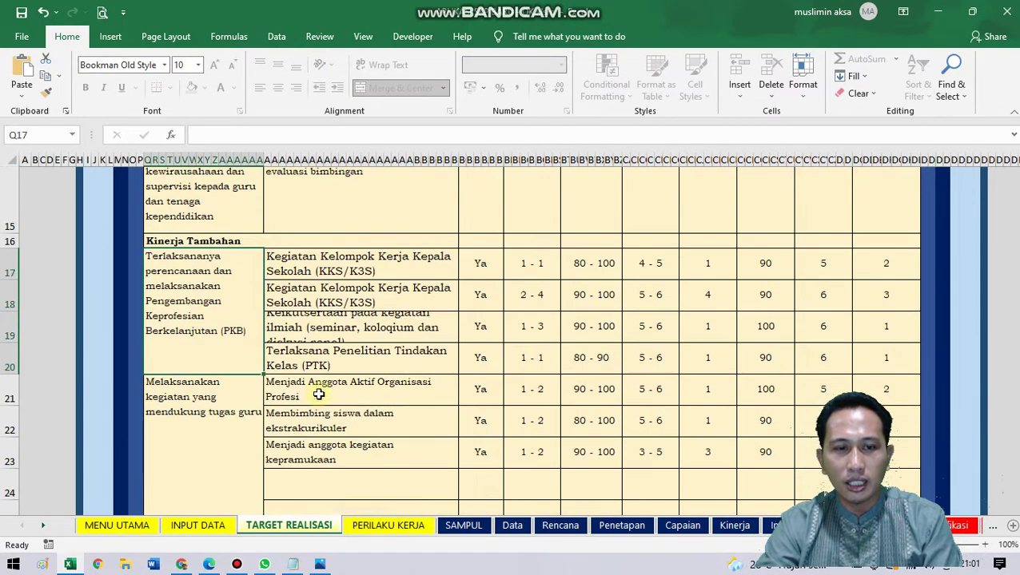
{"action": "left_click", "coordinate": [407, 202]}
{"action": "left_click", "coordinate": [465, 205]}
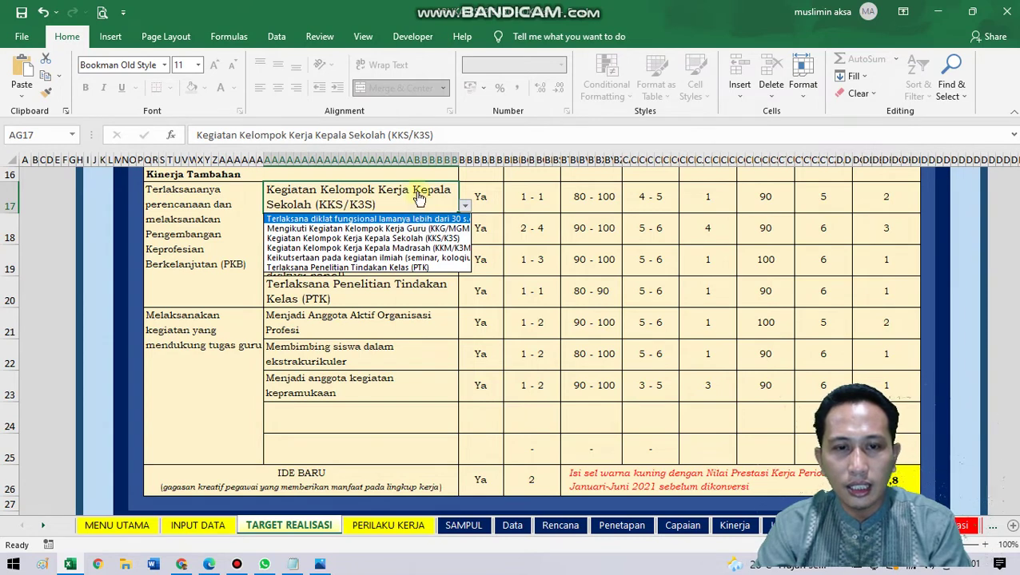
{"action": "left_click", "coordinate": [419, 219]}
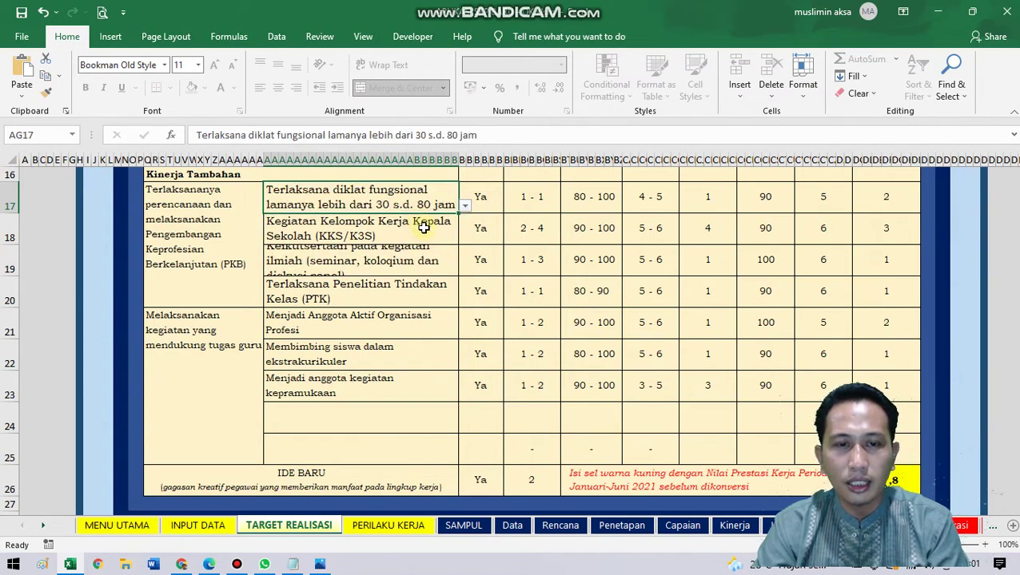
- Set the second Kinerja Tambahan activity under Pengembangan Keprofesian Berkelanjutan to "Mengikuti Kegiatan Kelompok Kerja Guru (KKG/MGMP/MGBK)"
{"action": "left_click", "coordinate": [423, 229]}
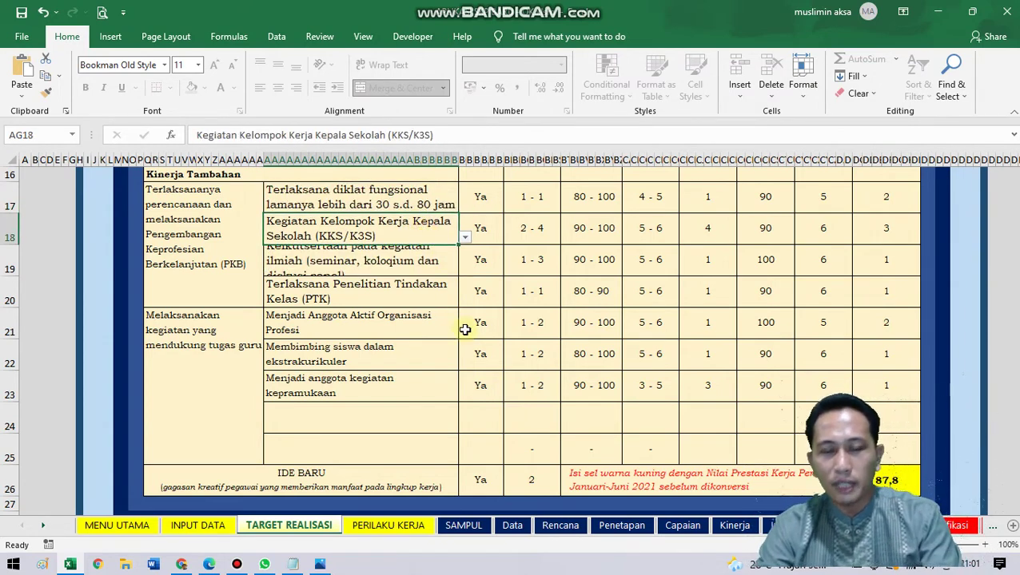
{"action": "scroll", "coordinate": [456, 333], "scroll_direction": "up", "scroll_amount": 1}
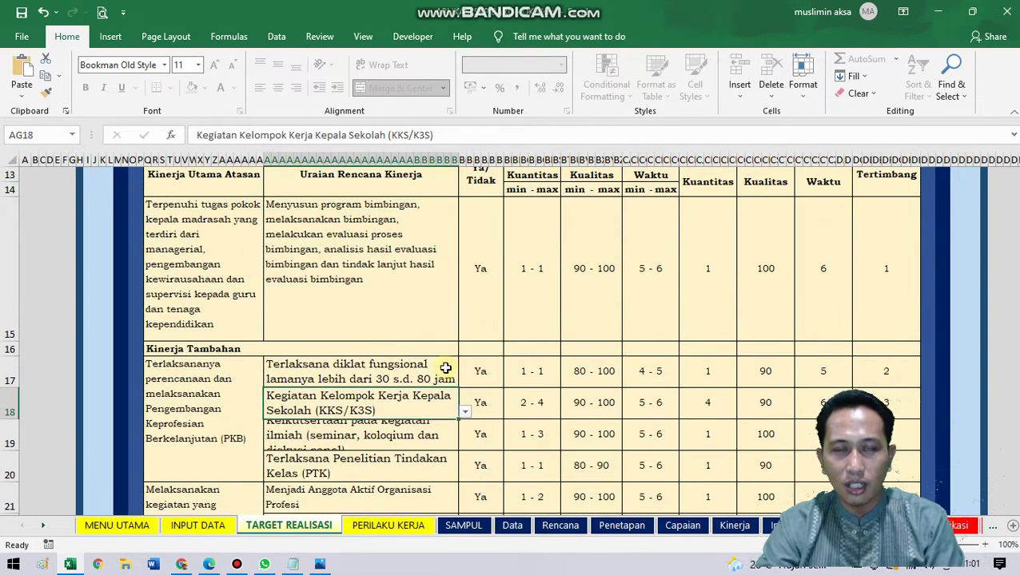
{"action": "scroll", "coordinate": [427, 336], "scroll_direction": "down", "scroll_amount": 1}
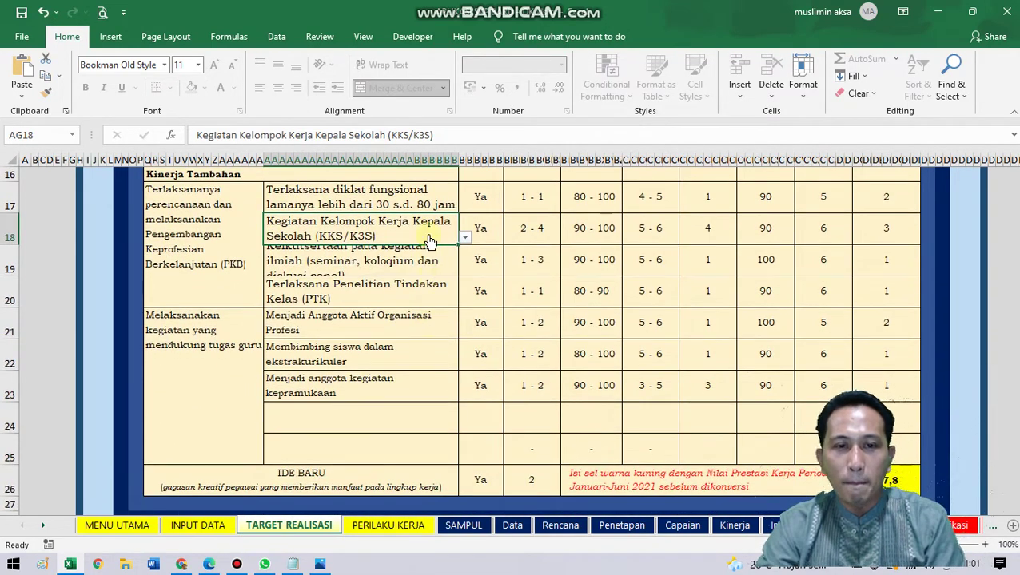
{"action": "left_click", "coordinate": [424, 200]}
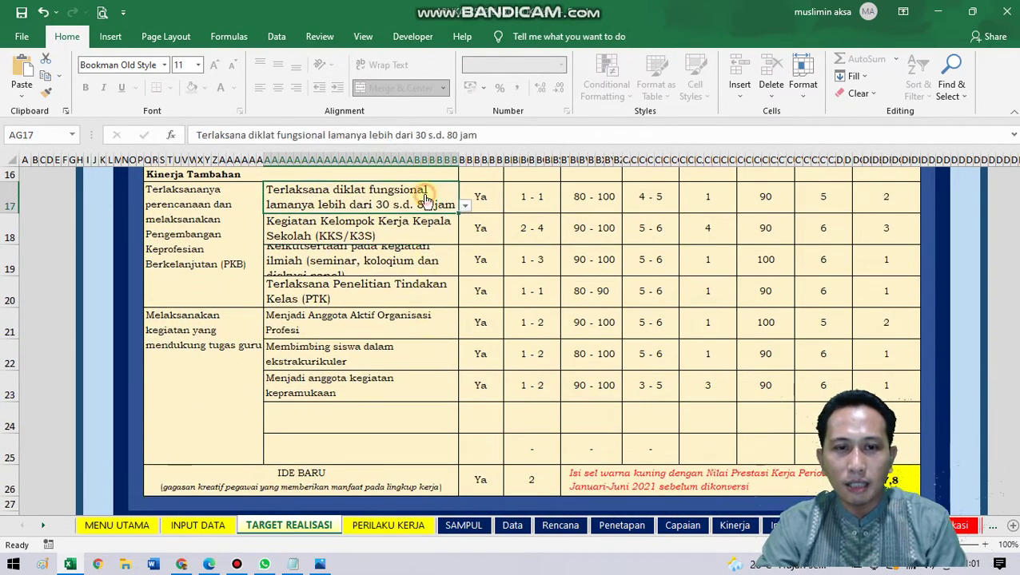
{"action": "left_click", "coordinate": [444, 236]}
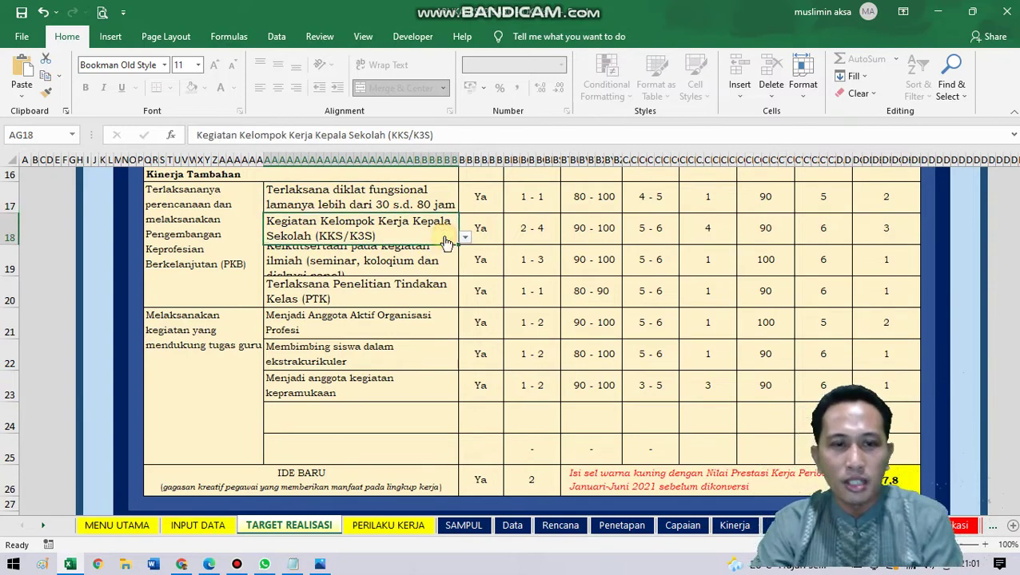
{"action": "left_click", "coordinate": [463, 240]}
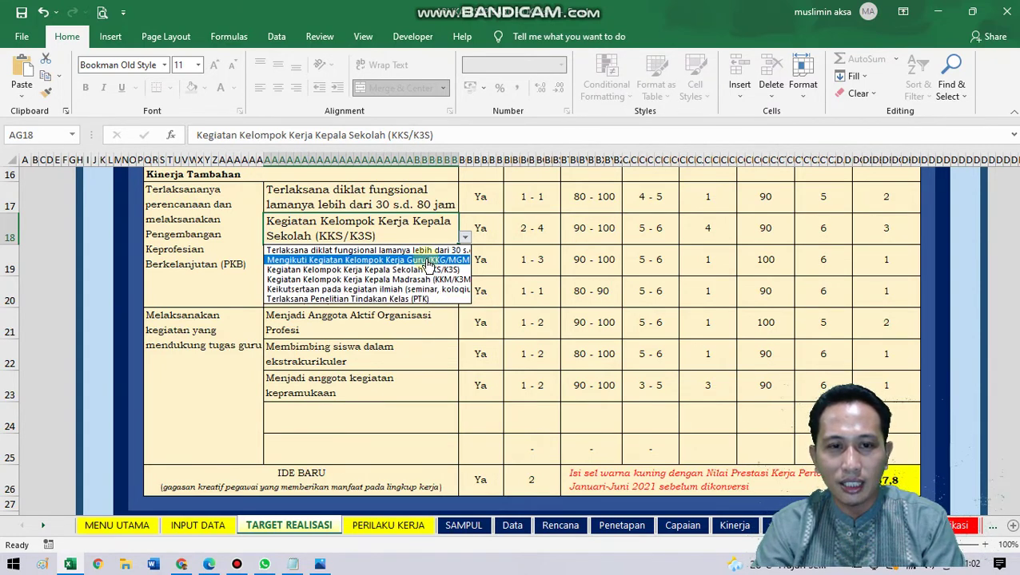
{"action": "left_click", "coordinate": [429, 262]}
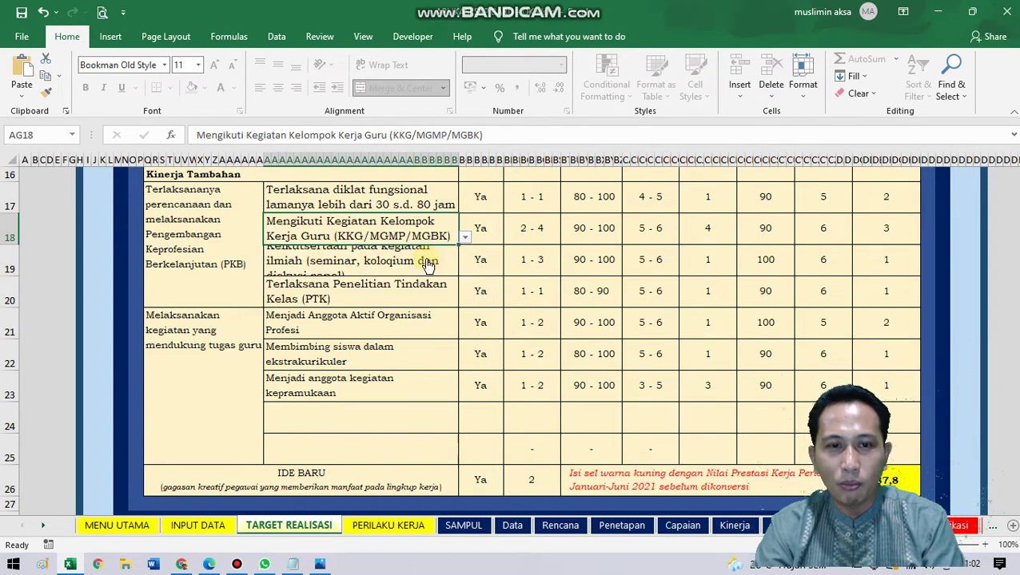
- Try the KKS/K3S and KKM/K3M options for the second additional activity, and return it to the KKG/MGMP/MGBK option
{"action": "left_click", "coordinate": [463, 238]}
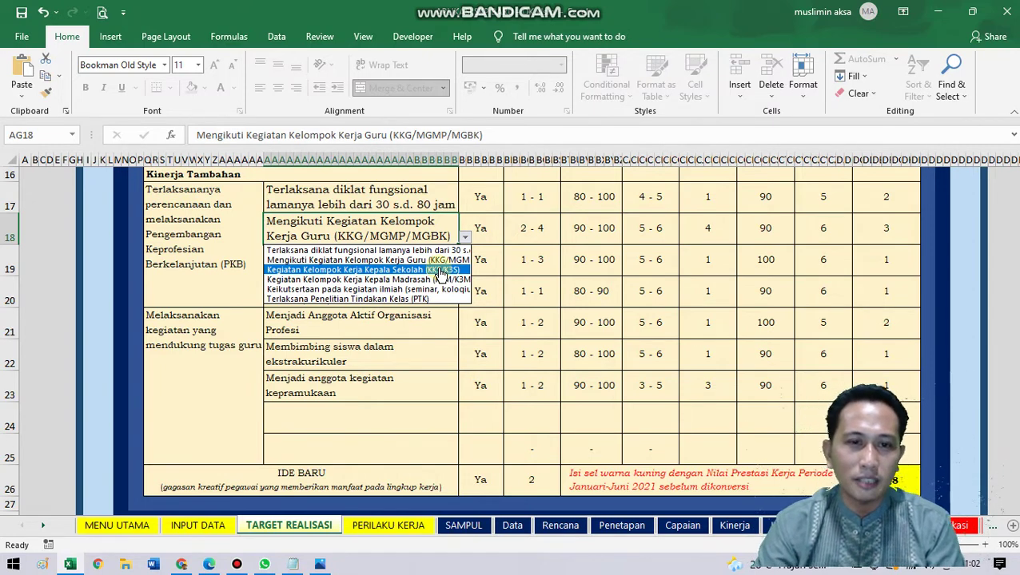
{"action": "left_click", "coordinate": [441, 272]}
{"action": "left_click", "coordinate": [464, 238]}
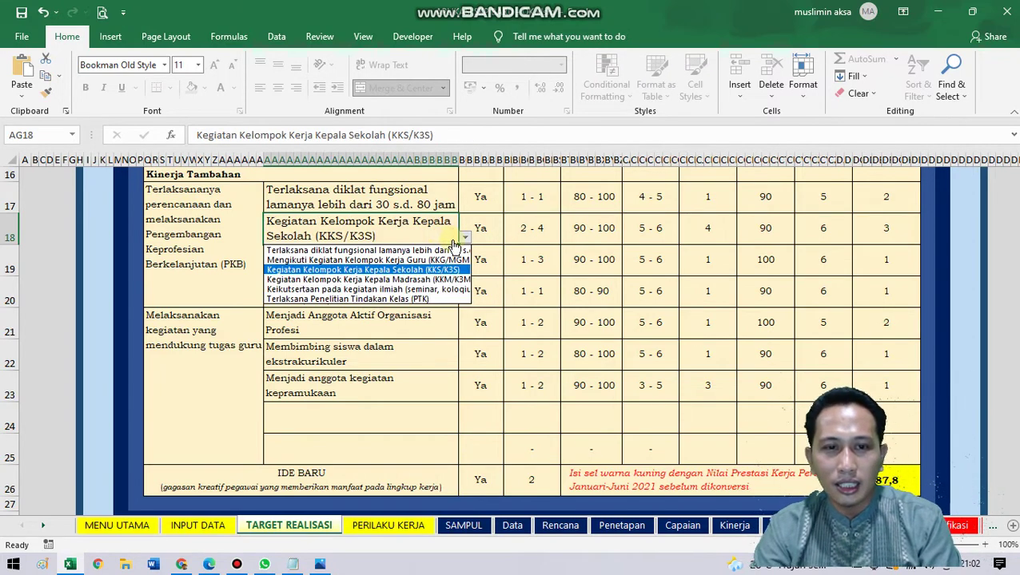
{"action": "left_click", "coordinate": [449, 279]}
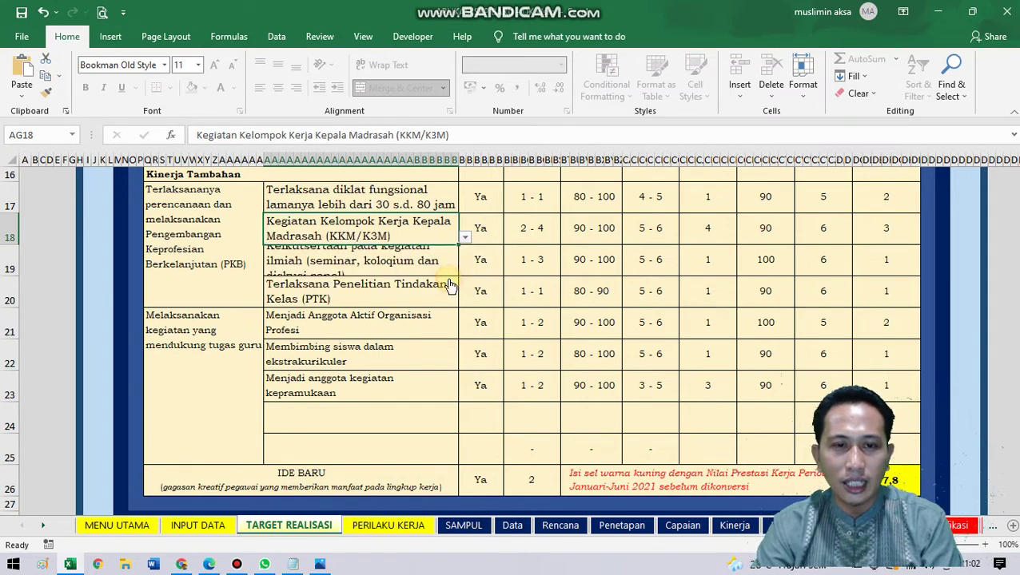
{"action": "left_click", "coordinate": [464, 237]}
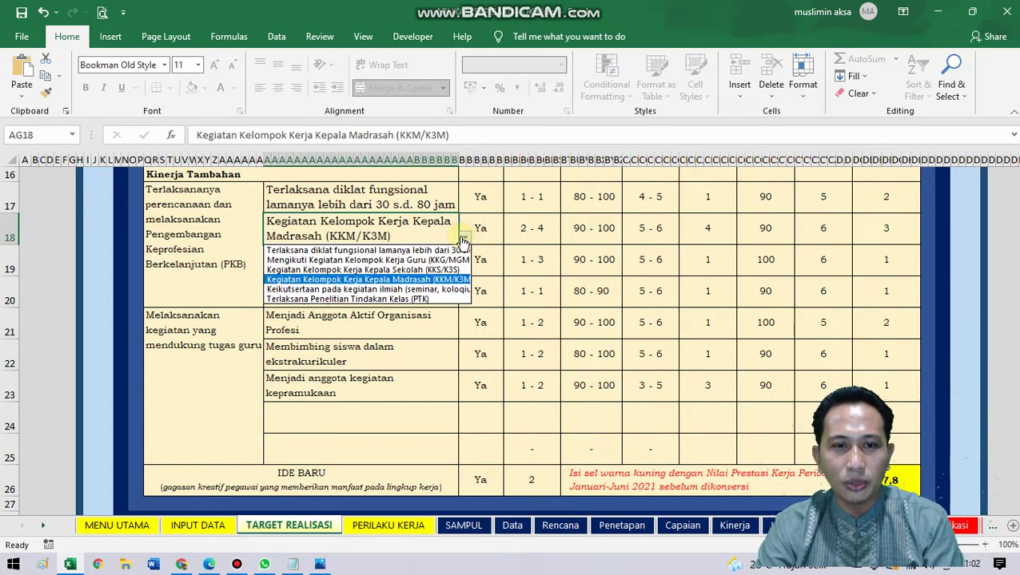
{"action": "left_click", "coordinate": [432, 261]}
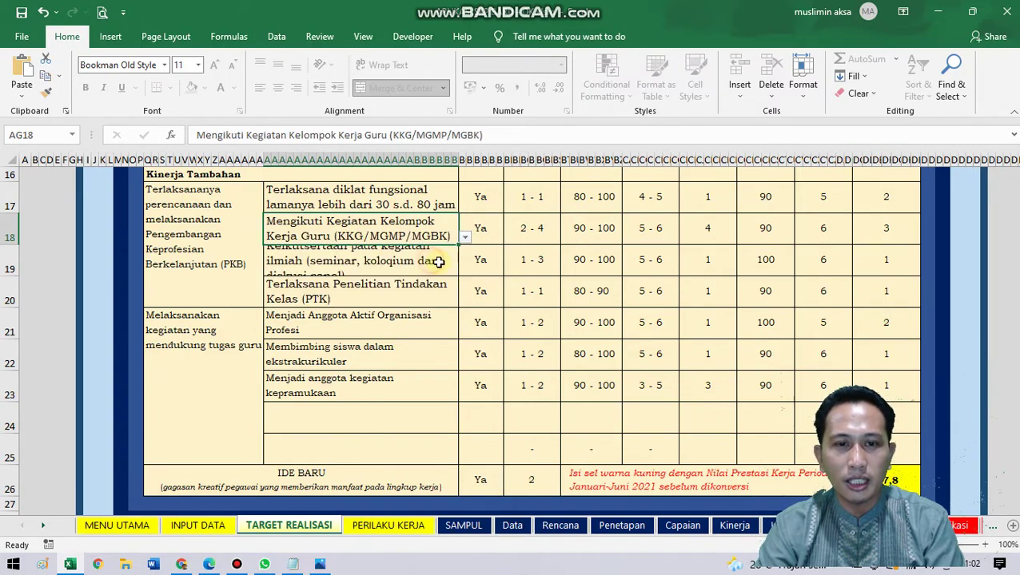
- Choose "Keikutsertaan pada kegiatan ilmiah (seminar, koloqium dan diskusi panel)" as the third additional activity and "Terlaksana Penelitian Tindakan Kelas (PTK)" as the fourth
{"action": "left_click", "coordinate": [449, 267]}
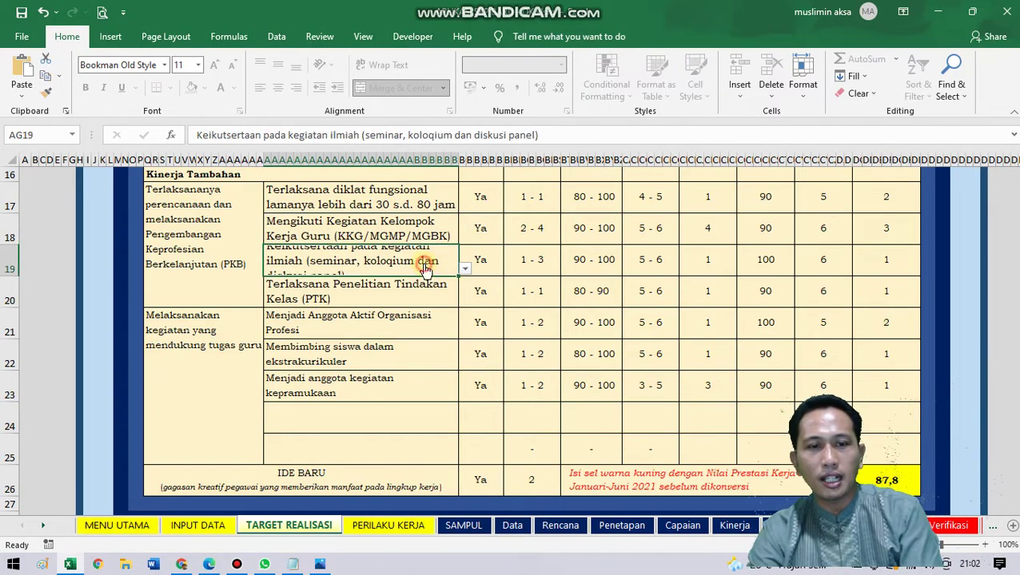
{"action": "left_click", "coordinate": [465, 269]}
{"action": "left_click", "coordinate": [432, 323]}
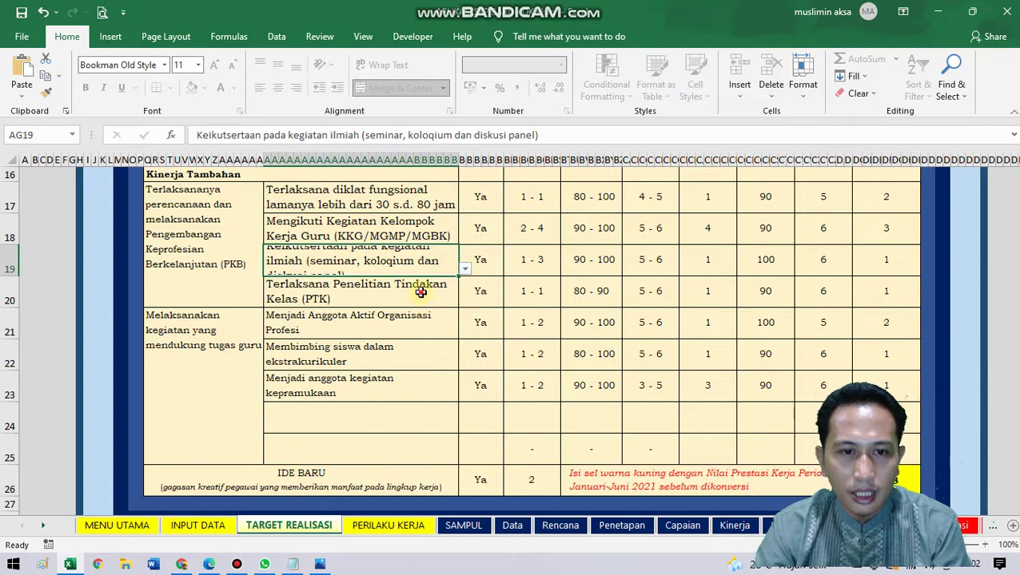
{"action": "left_click", "coordinate": [417, 292]}
{"action": "key", "text": "alt+Down"}
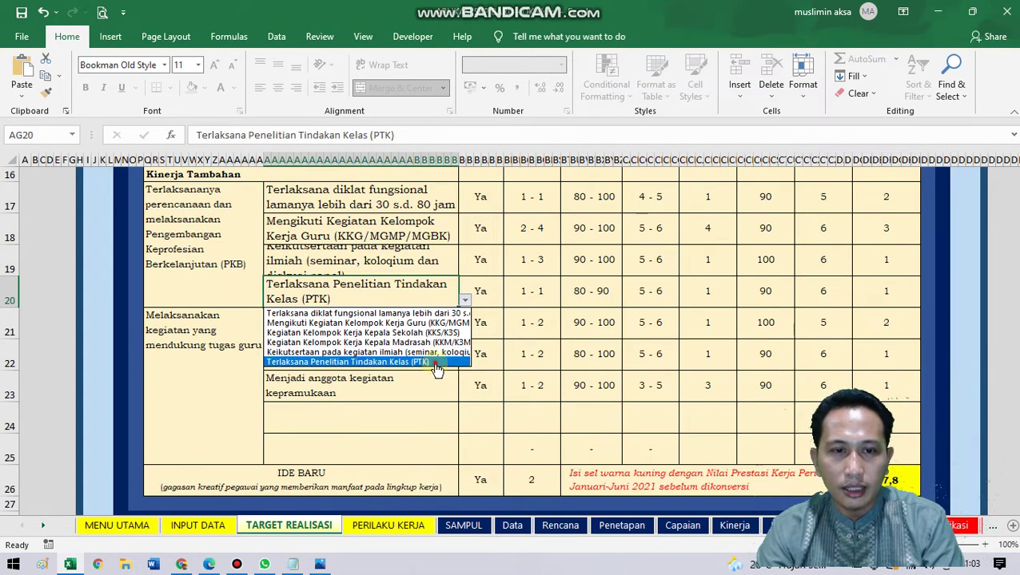
{"action": "left_click", "coordinate": [435, 363]}
- Check the Ya/Tidak choices for the first Kinerja Tambahan activity
{"action": "left_click", "coordinate": [478, 202]}
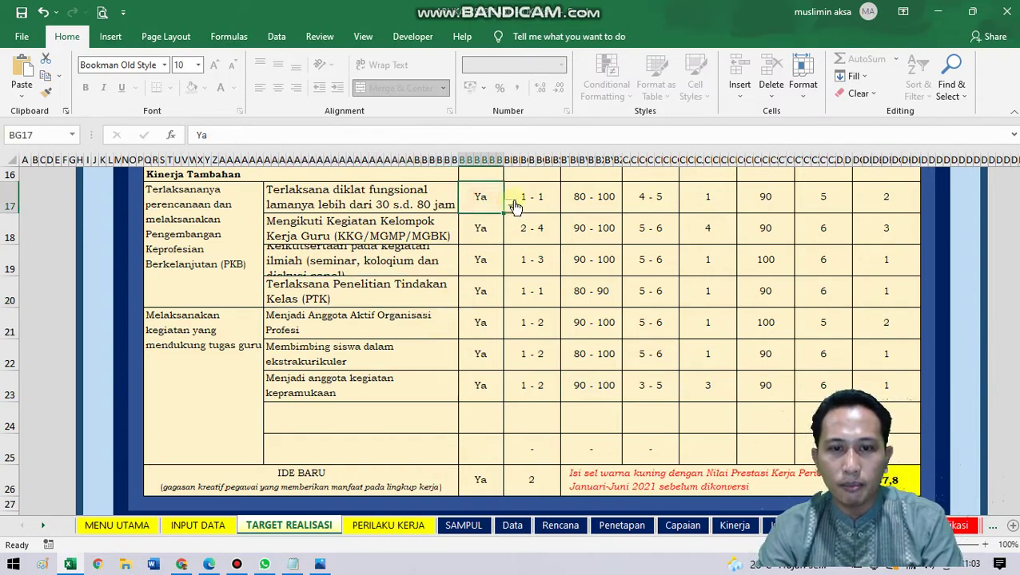
{"action": "left_click", "coordinate": [509, 207]}
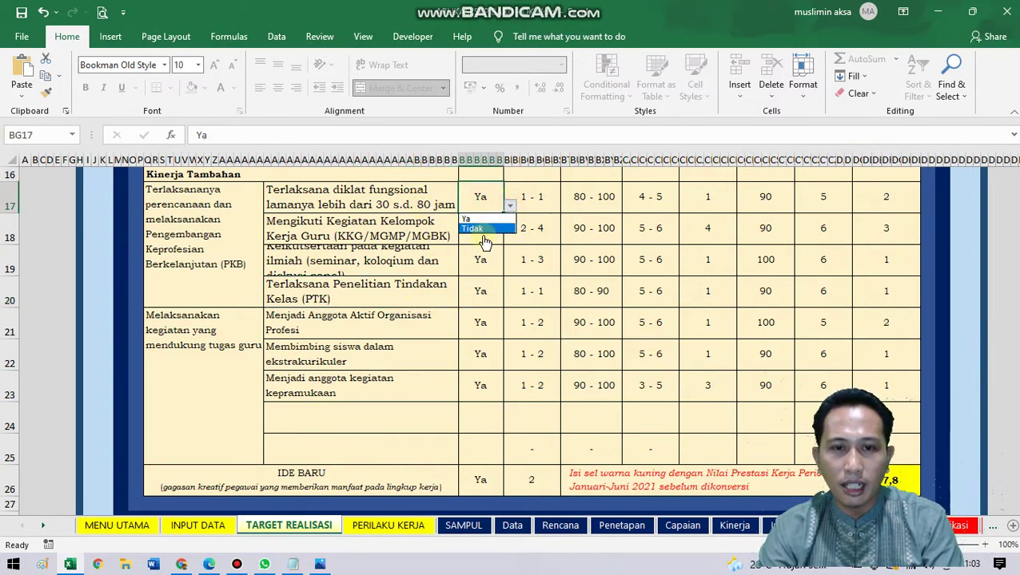
{"action": "left_click", "coordinate": [479, 260]}
- Review the Target Kuantitas, Kualitas and Waktu columns of the Kinerja Tambahan rows against the table headings and the main performance row
{"action": "left_click", "coordinate": [526, 200]}
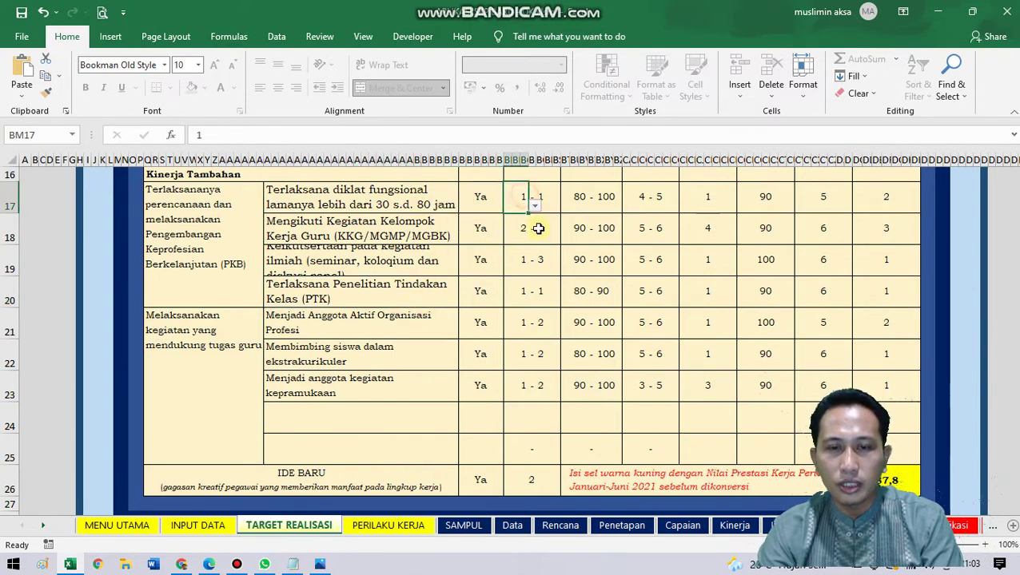
{"action": "scroll", "coordinate": [539, 229], "scroll_direction": "up", "scroll_amount": 2}
{"action": "scroll", "coordinate": [539, 232], "scroll_direction": "down", "scroll_amount": 2}
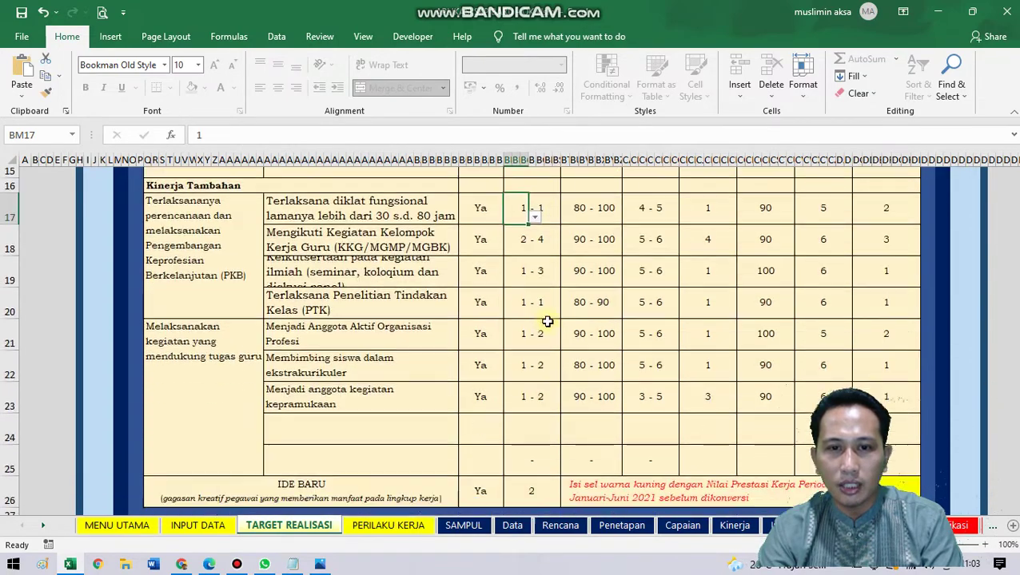
{"action": "scroll", "coordinate": [547, 322], "scroll_direction": "down", "scroll_amount": 1}
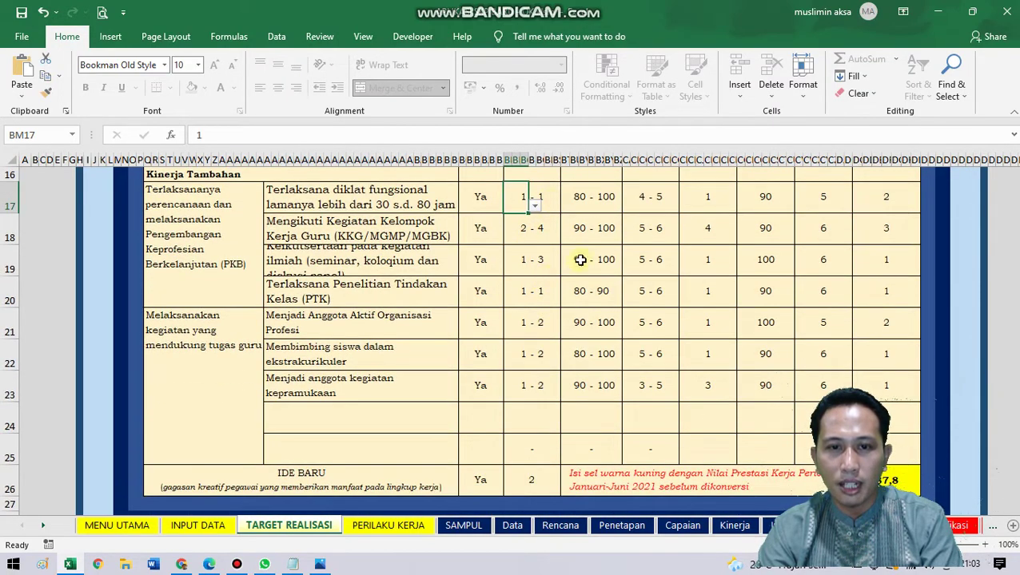
{"action": "scroll", "coordinate": [601, 231], "scroll_direction": "up", "scroll_amount": 3}
{"action": "scroll", "coordinate": [609, 239], "scroll_direction": "up", "scroll_amount": 2}
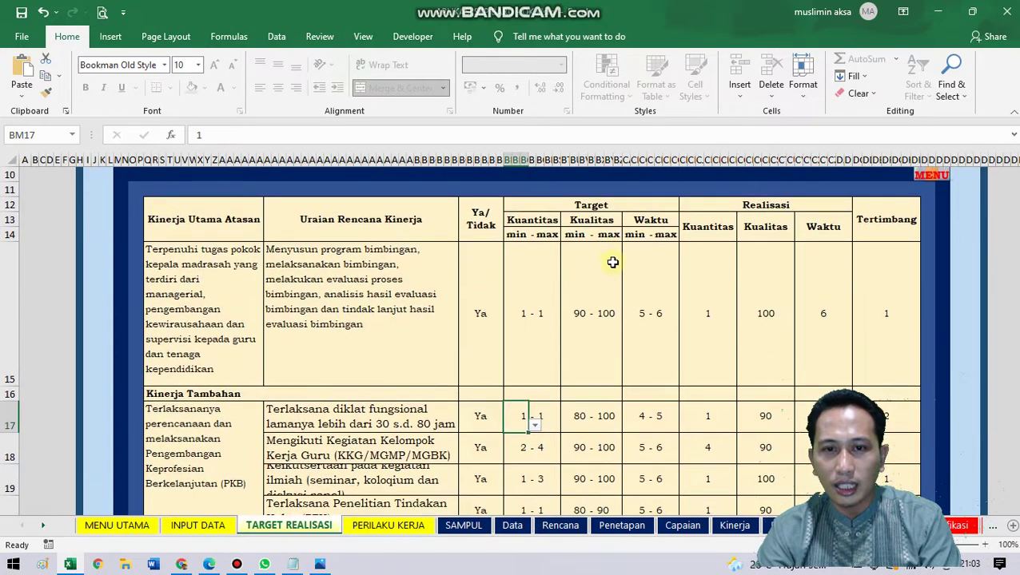
{"action": "scroll", "coordinate": [610, 261], "scroll_direction": "down", "scroll_amount": 4}
{"action": "scroll", "coordinate": [621, 321], "scroll_direction": "up", "scroll_amount": 2}
{"action": "scroll", "coordinate": [652, 280], "scroll_direction": "up", "scroll_amount": 2}
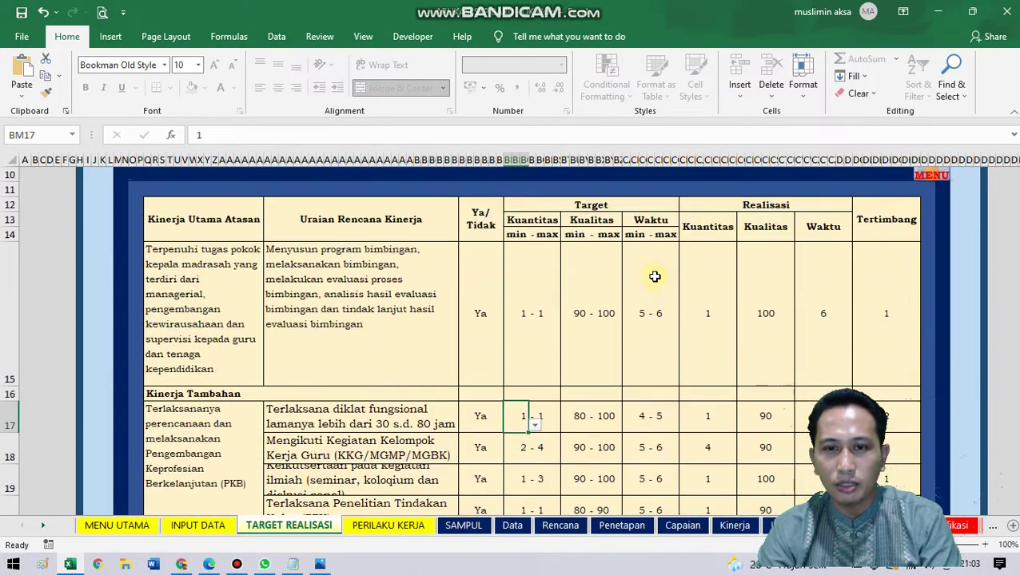
{"action": "scroll", "coordinate": [652, 300], "scroll_direction": "down", "scroll_amount": 4}
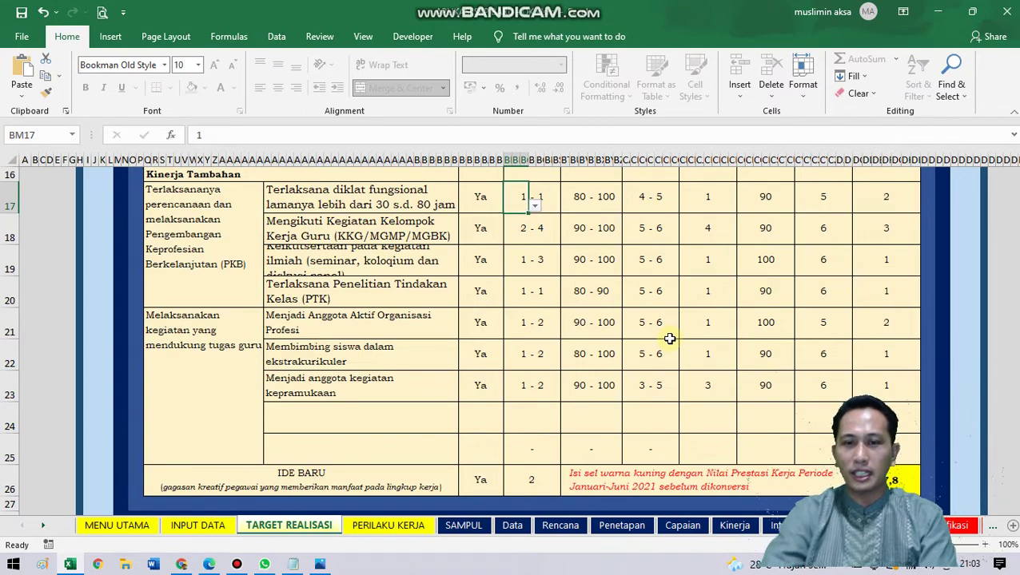
{"action": "scroll", "coordinate": [670, 339], "scroll_direction": "up", "scroll_amount": 2}
{"action": "scroll", "coordinate": [682, 369], "scroll_direction": "down", "scroll_amount": 2}
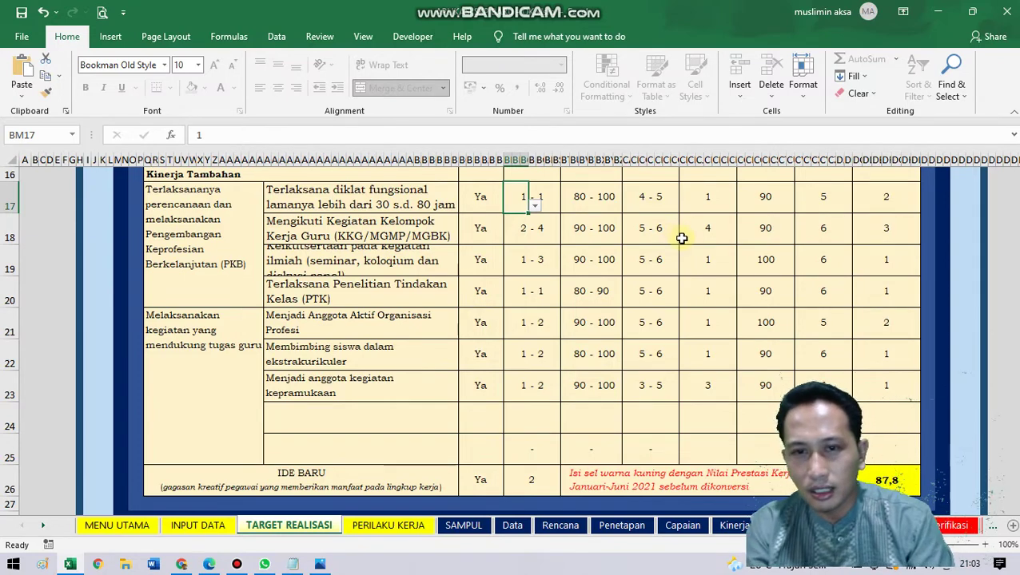
- Examine the maximum target Waktu of the first two additional activities and the Realisasi Kuantitas of the first one
{"action": "scroll", "coordinate": [681, 238], "scroll_direction": "up", "scroll_amount": 1}
{"action": "left_click", "coordinate": [663, 372]}
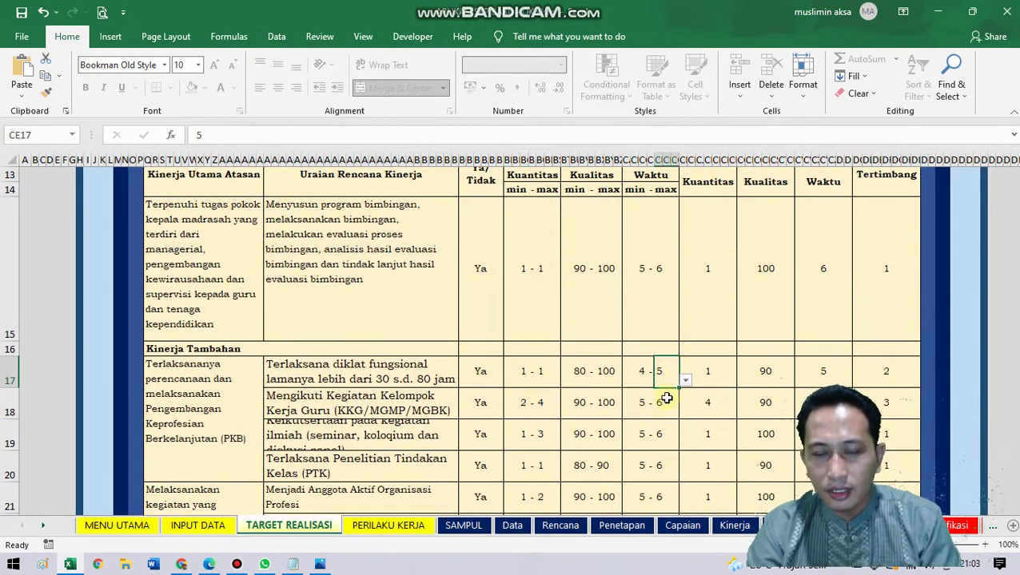
{"action": "left_click", "coordinate": [661, 400]}
{"action": "scroll", "coordinate": [701, 410], "scroll_direction": "down", "scroll_amount": 1}
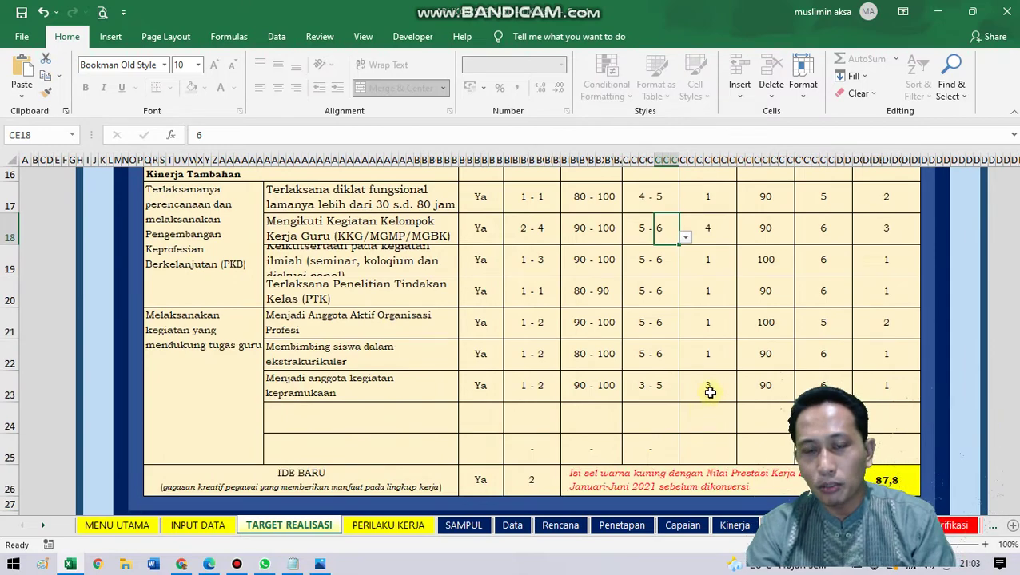
{"action": "scroll", "coordinate": [710, 392], "scroll_direction": "up", "scroll_amount": 1}
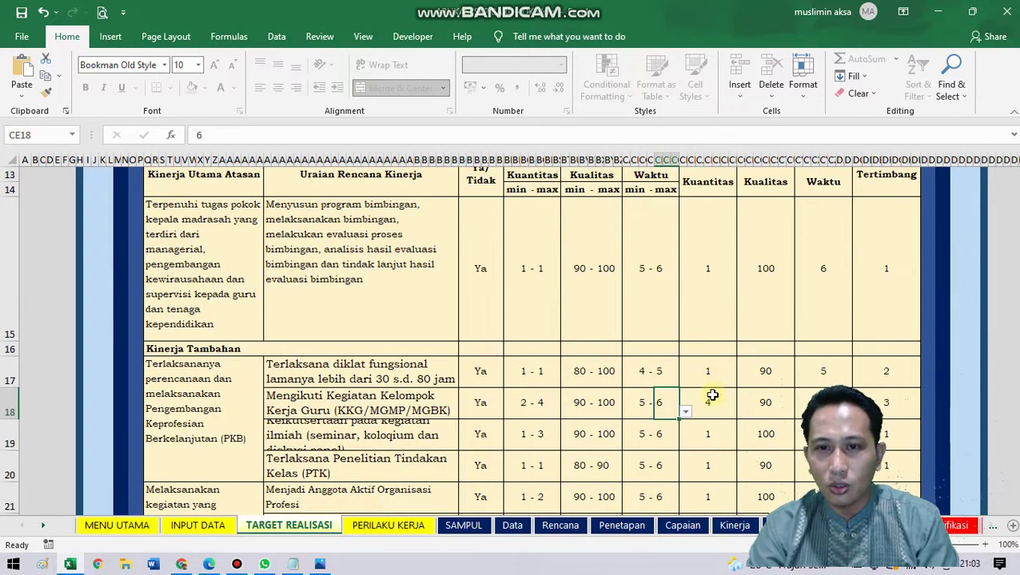
{"action": "left_click", "coordinate": [710, 373]}
{"action": "scroll", "coordinate": [720, 380], "scroll_direction": "down", "scroll_amount": 1}
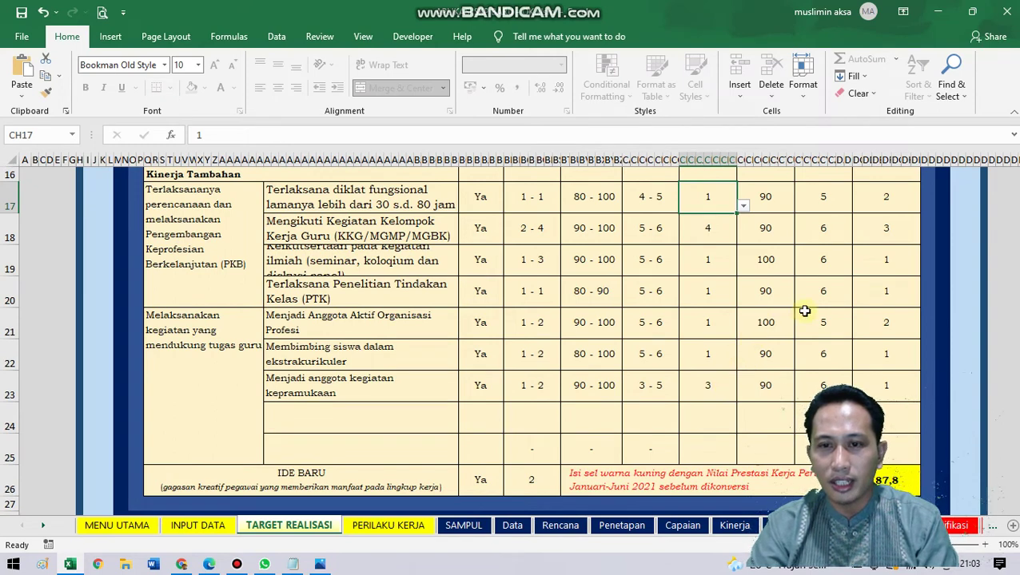
- Set the first activity supporting the teacher's duties to "Menjadi Anggota Aktif Organisasi Profesi" and review the other activities offered
{"action": "left_click", "coordinate": [351, 319]}
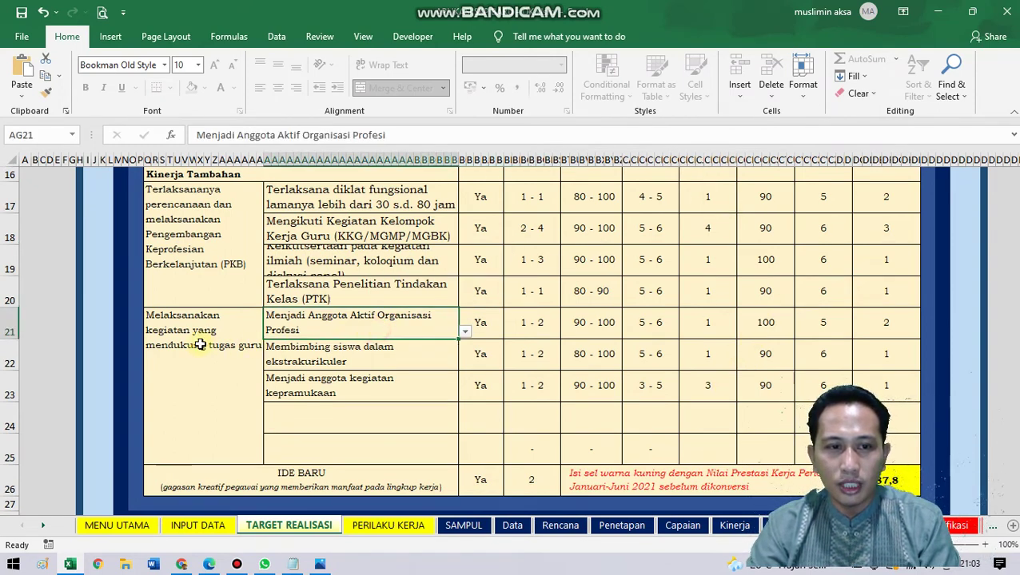
{"action": "left_click", "coordinate": [467, 331]}
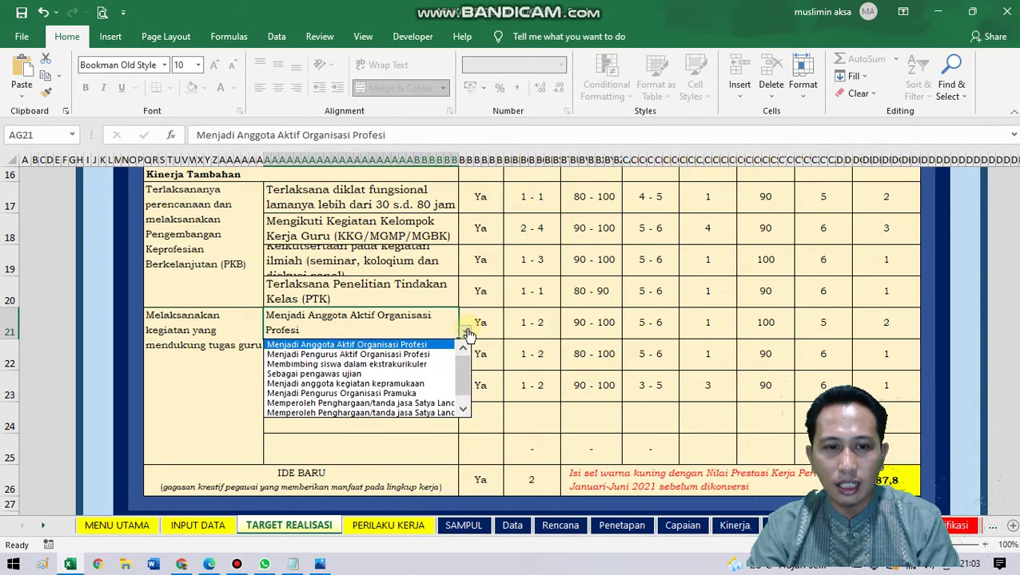
{"action": "left_click", "coordinate": [404, 316]}
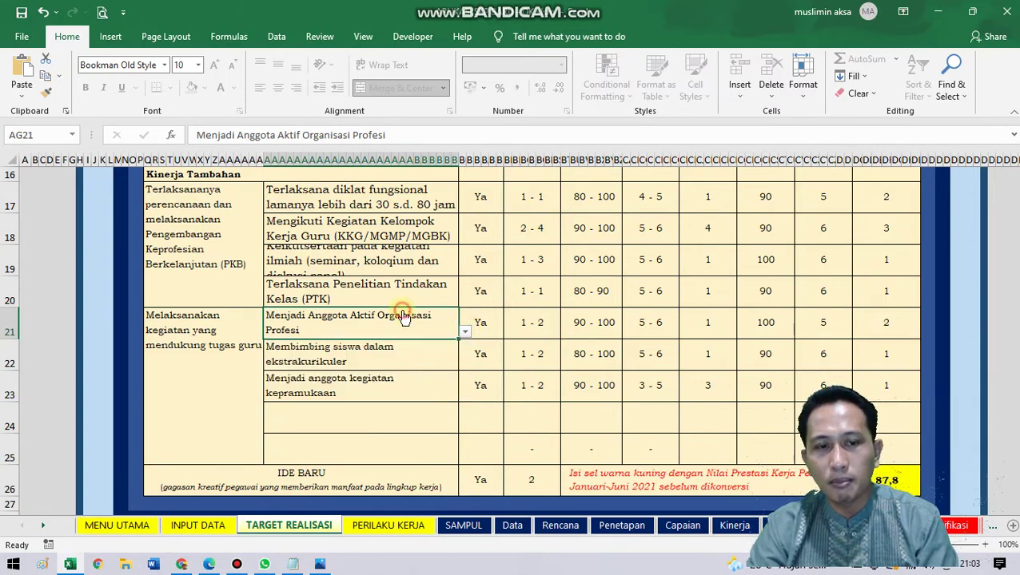
{"action": "left_click", "coordinate": [461, 331]}
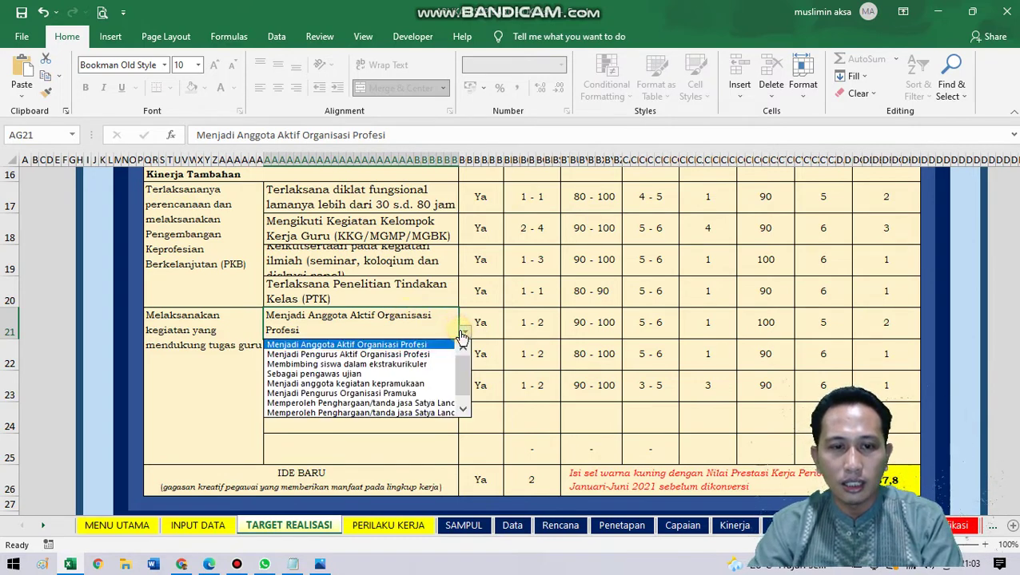
{"action": "left_click", "coordinate": [416, 346]}
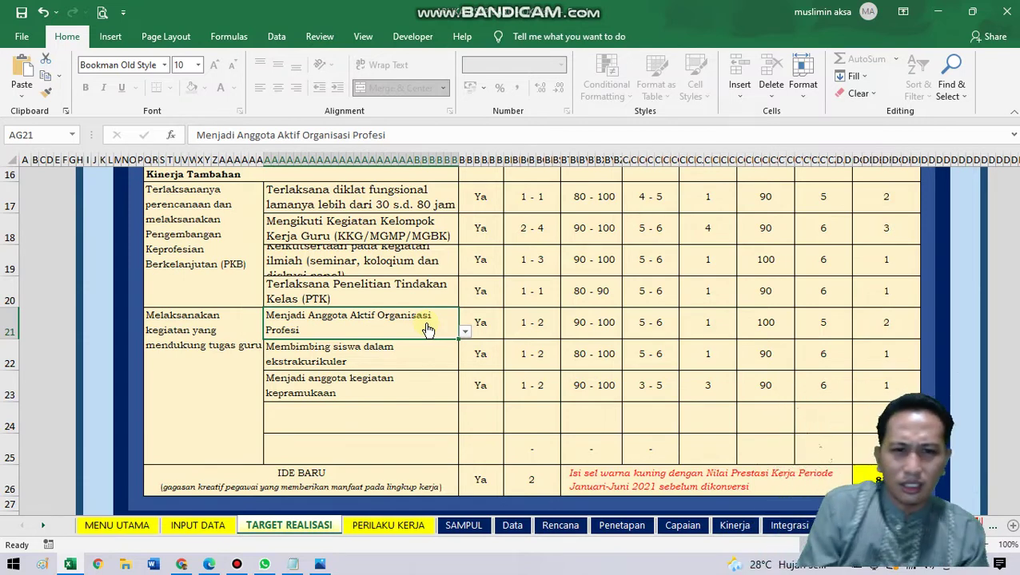
{"action": "left_click", "coordinate": [464, 330]}
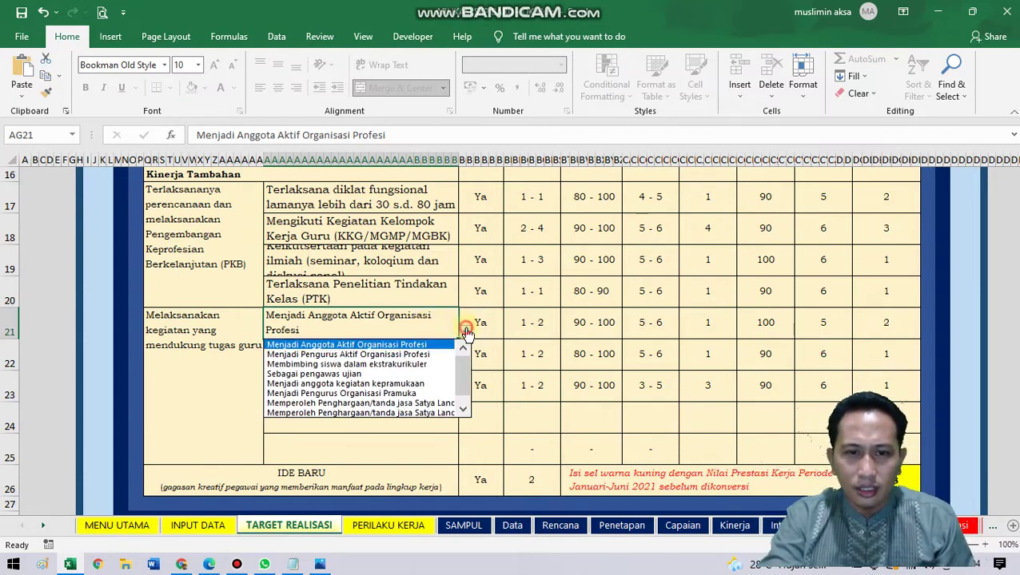
{"action": "left_click", "coordinate": [447, 317]}
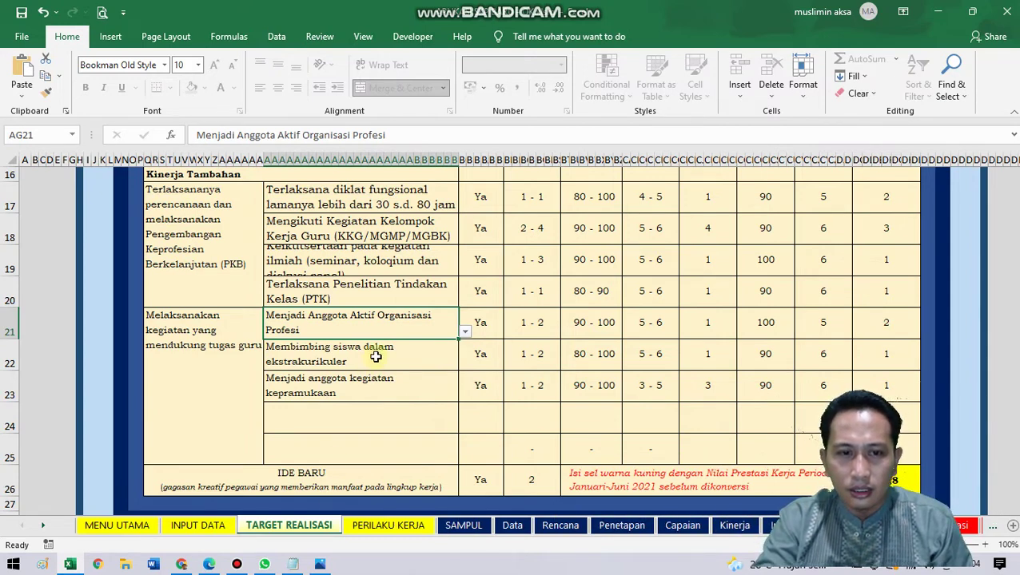
- Change the first activity supporting the teacher's duties to "Menjadi Pengurus Aktif Organisasi Profesi"
{"action": "left_click", "coordinate": [428, 318]}
{"action": "left_click", "coordinate": [424, 320]}
{"action": "left_click", "coordinate": [391, 324]}
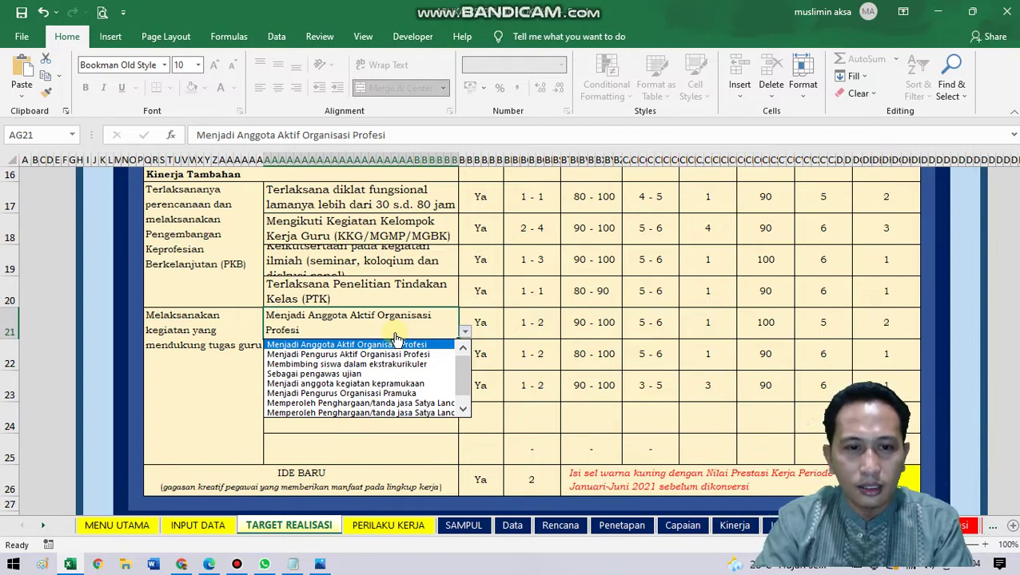
{"action": "left_click", "coordinate": [395, 335]}
{"action": "left_click", "coordinate": [390, 320]}
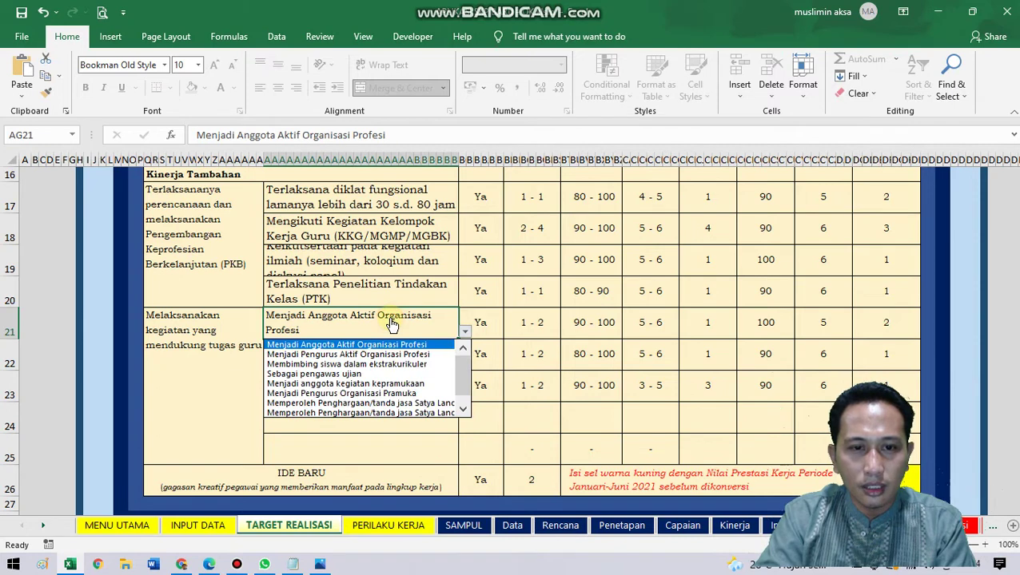
{"action": "left_click", "coordinate": [387, 357]}
- Review the activities offered for the second and third supporting-duty rows and the two unused rows beneath them
{"action": "left_click", "coordinate": [412, 353]}
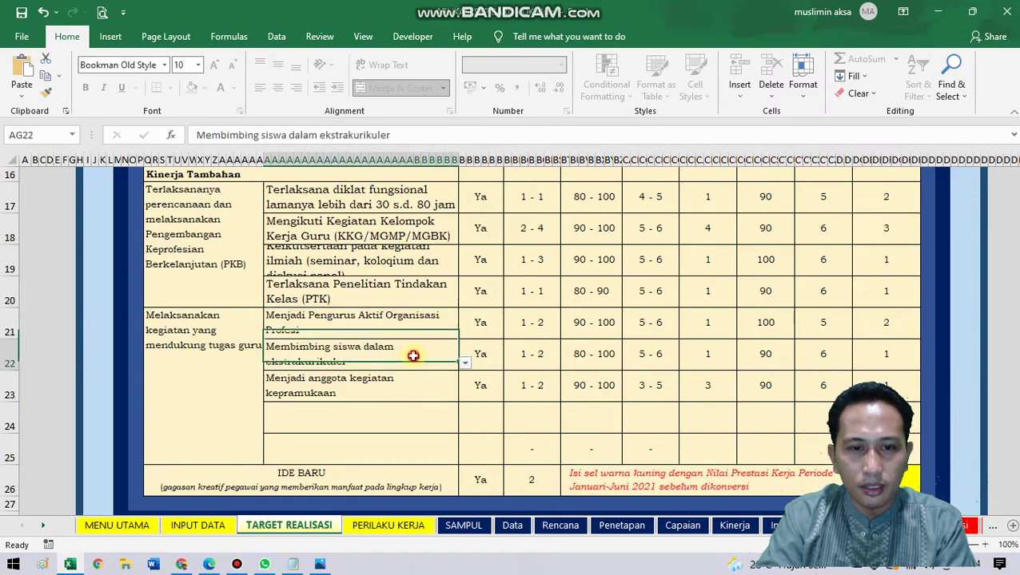
{"action": "left_click", "coordinate": [468, 366]}
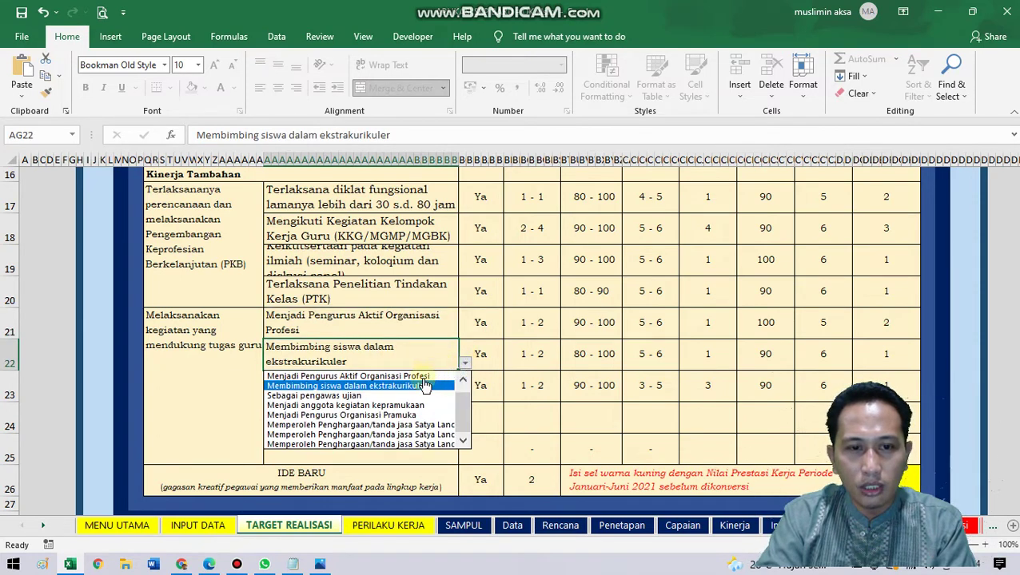
{"action": "left_click", "coordinate": [385, 362]}
{"action": "left_click", "coordinate": [387, 383]}
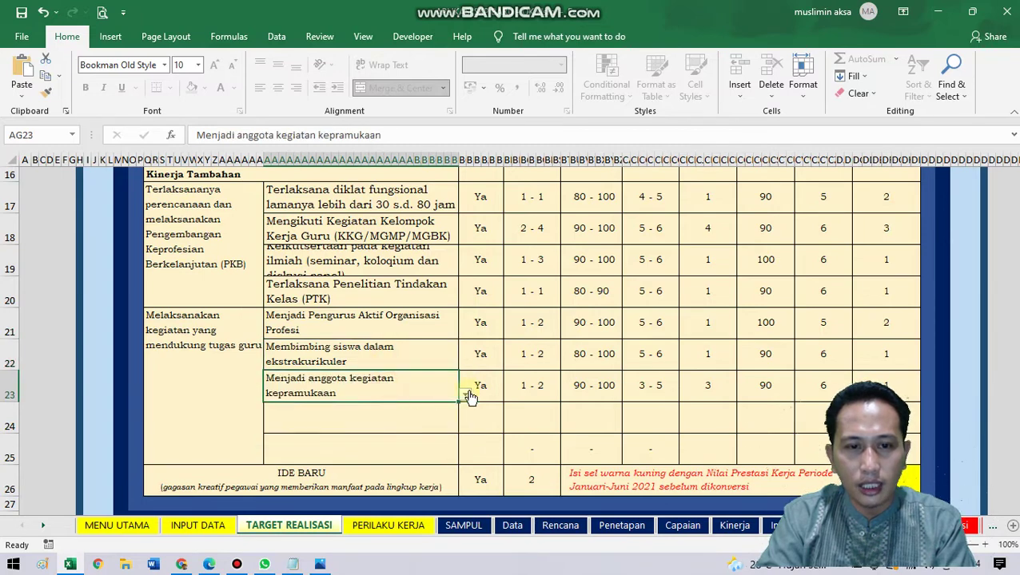
{"action": "left_click", "coordinate": [466, 397]}
{"action": "left_click", "coordinate": [421, 382]}
{"action": "left_click_drag", "start_coordinate": [387, 420], "coordinate": [915, 459]}
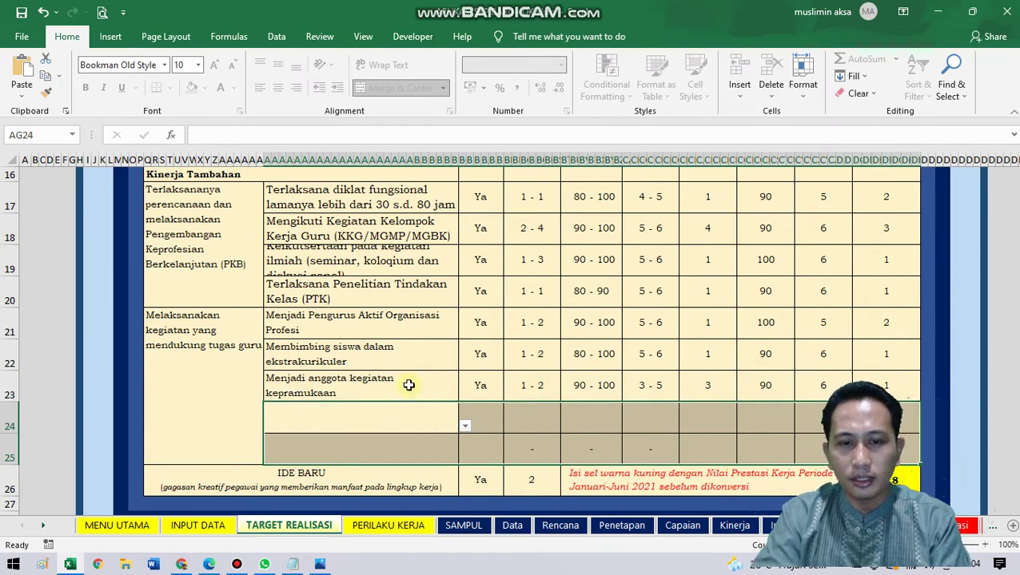
{"action": "left_click_drag", "start_coordinate": [408, 385], "coordinate": [525, 388]}
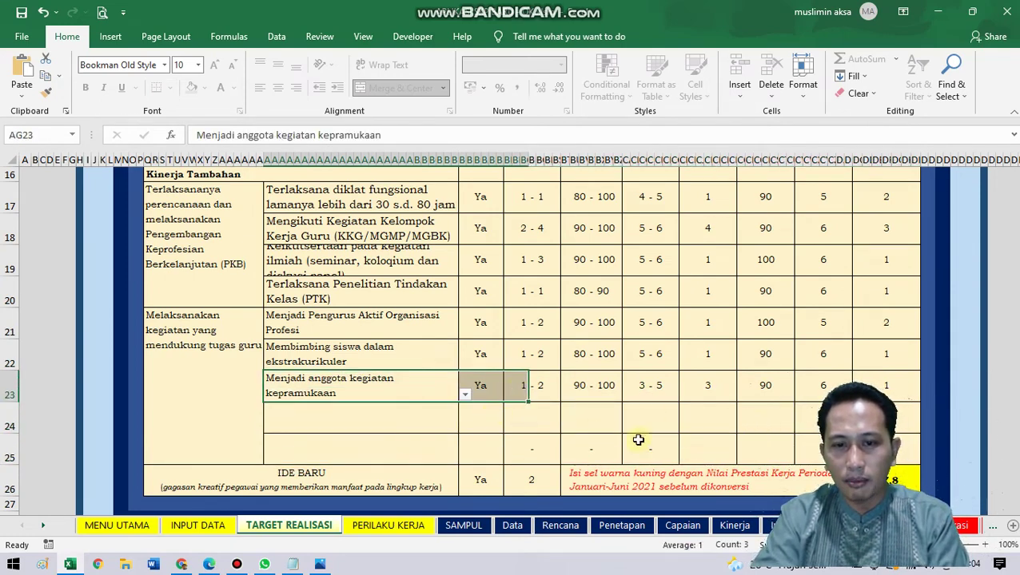
- Set the Nilai Prestasi Kerja for January-June 2021 before conversion to 88,19 in the yellow cell of the IDE BARU row
{"action": "scroll", "coordinate": [462, 428], "scroll_direction": "down", "scroll_amount": 2}
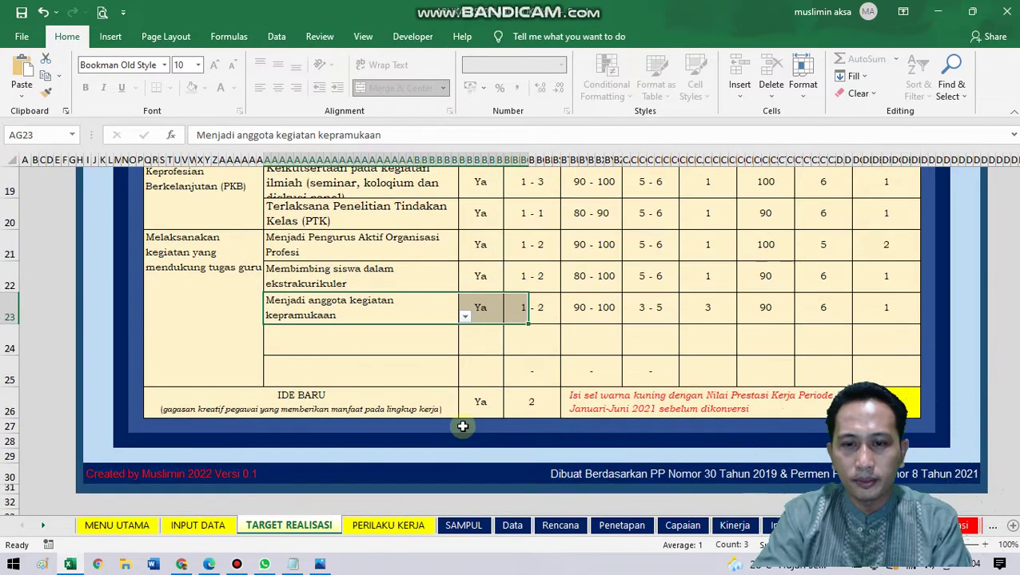
{"action": "left_click", "coordinate": [878, 317]}
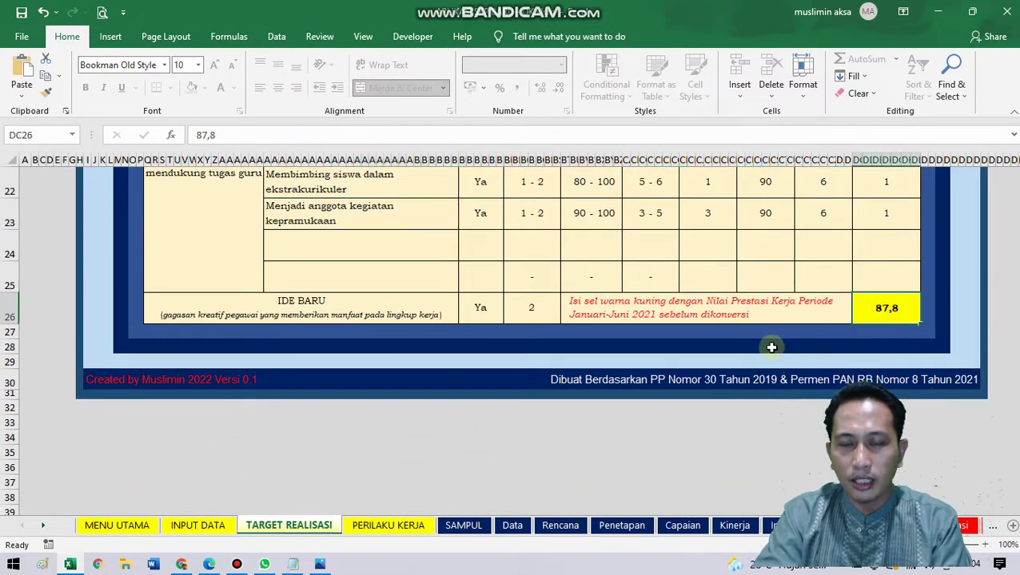
{"action": "scroll", "coordinate": [768, 350], "scroll_direction": "up", "scroll_amount": 1}
{"action": "scroll", "coordinate": [768, 350], "scroll_direction": "up", "scroll_amount": 1}
{"action": "scroll", "coordinate": [681, 403], "scroll_direction": "down", "scroll_amount": 2}
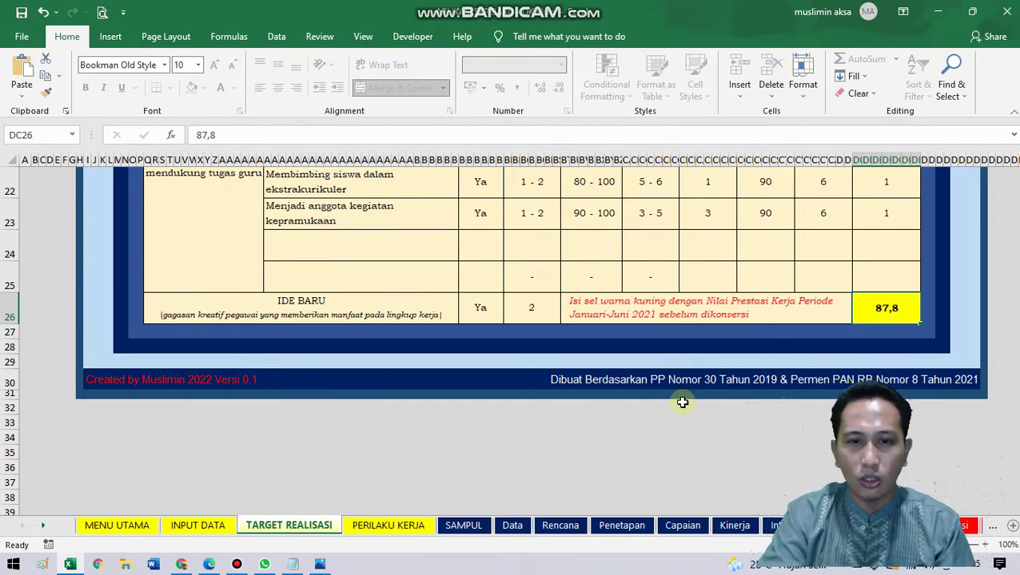
{"action": "scroll", "coordinate": [682, 403], "scroll_direction": "up", "scroll_amount": 2}
{"action": "scroll", "coordinate": [680, 416], "scroll_direction": "down", "scroll_amount": 2}
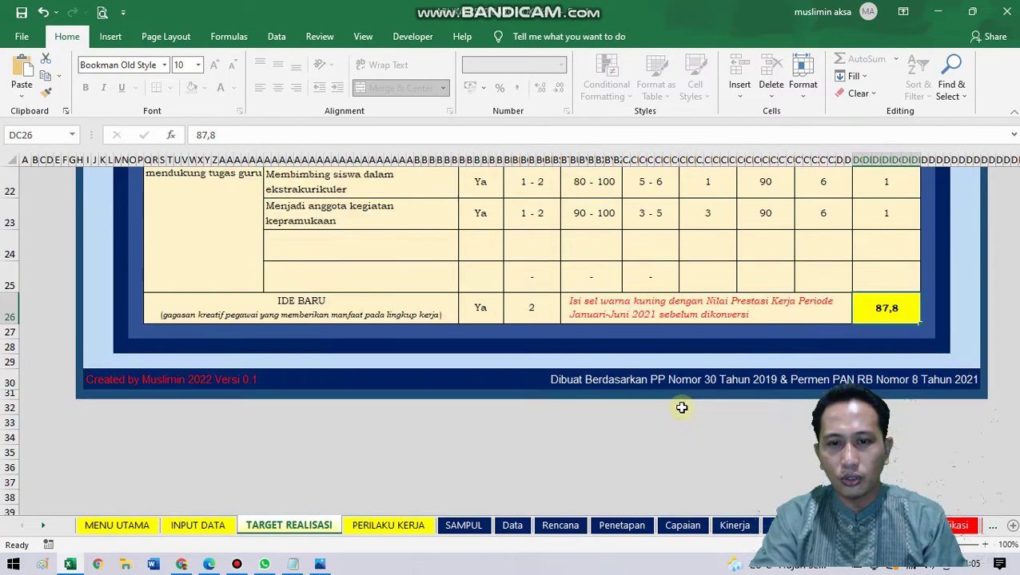
{"action": "left_click", "coordinate": [678, 316]}
{"action": "left_click", "coordinate": [877, 307]}
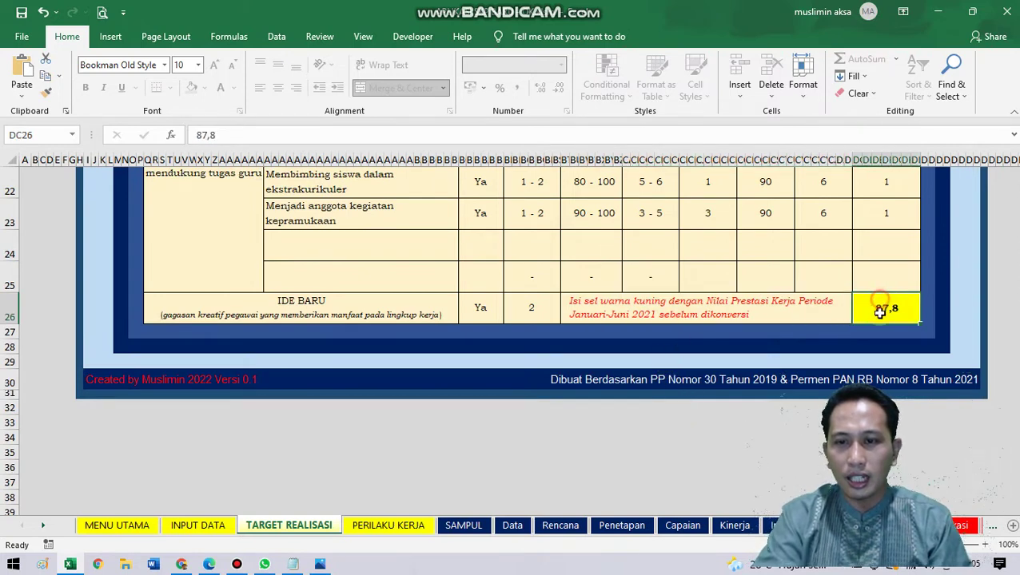
{"action": "left_click", "coordinate": [800, 314]}
{"action": "left_click", "coordinate": [884, 310]}
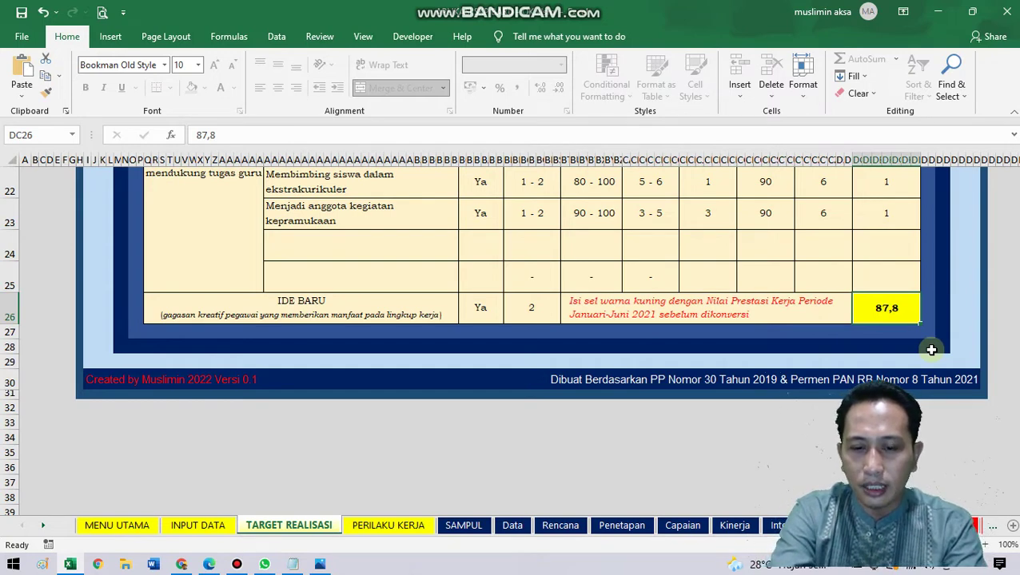
{"action": "type", "text": "88"}
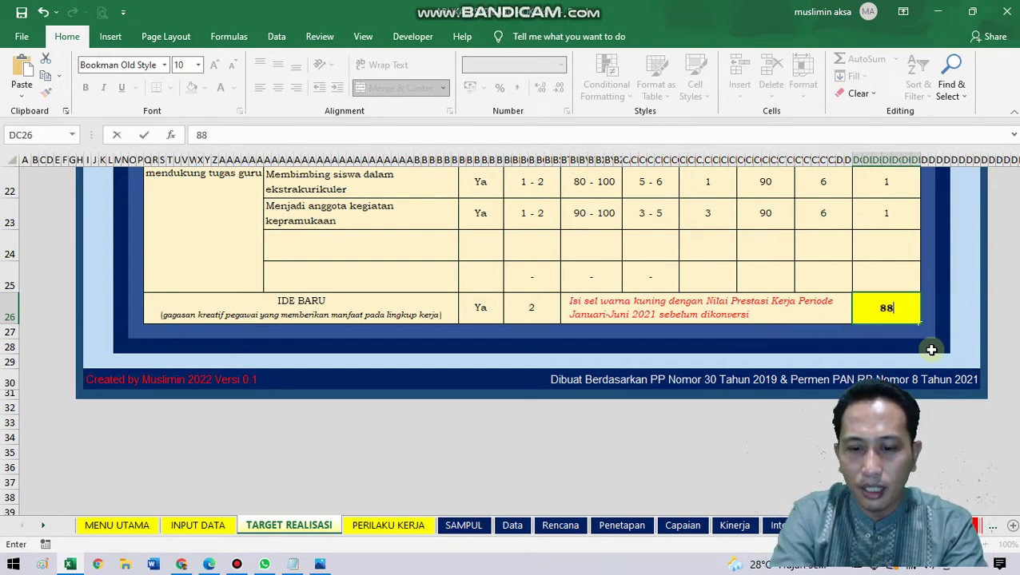
{"action": "type", "text": ",19"}
{"action": "key", "text": "Return"}
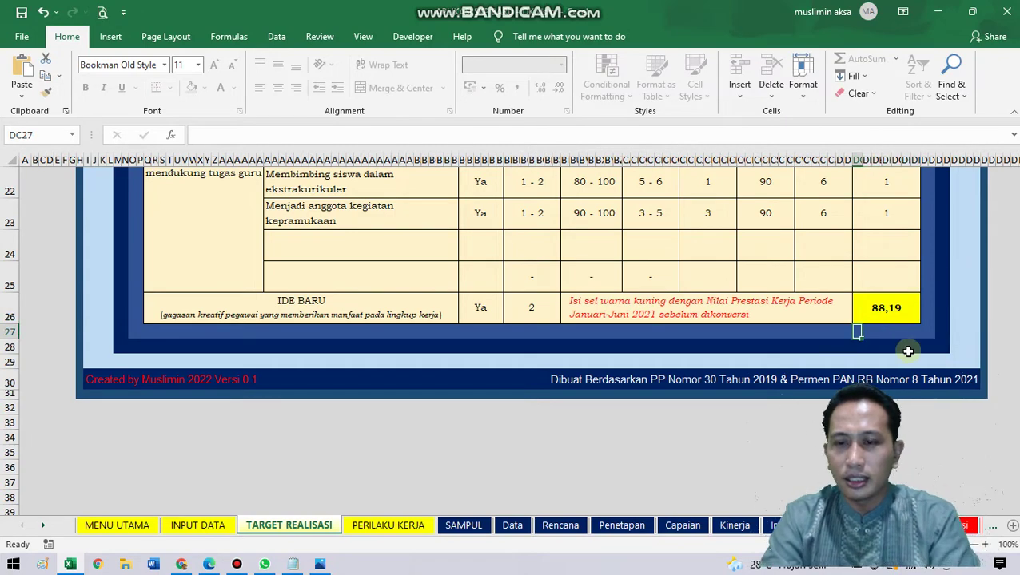
{"action": "left_click", "coordinate": [883, 313]}
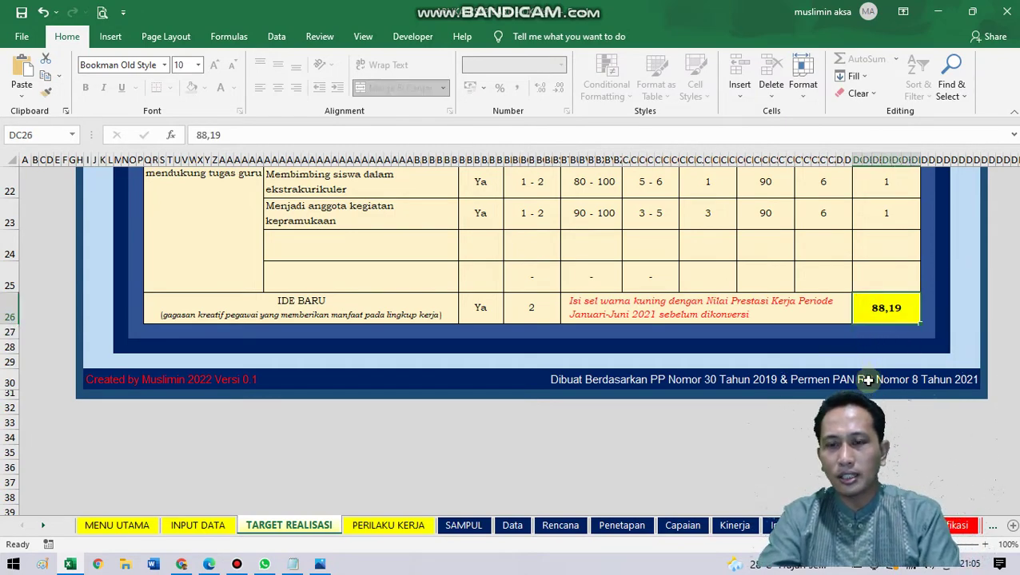
- Review the completed TARGET REALISASI table from the headings to the IDE BARU row and return to the main menu
{"action": "scroll", "coordinate": [740, 341], "scroll_direction": "up", "scroll_amount": 2}
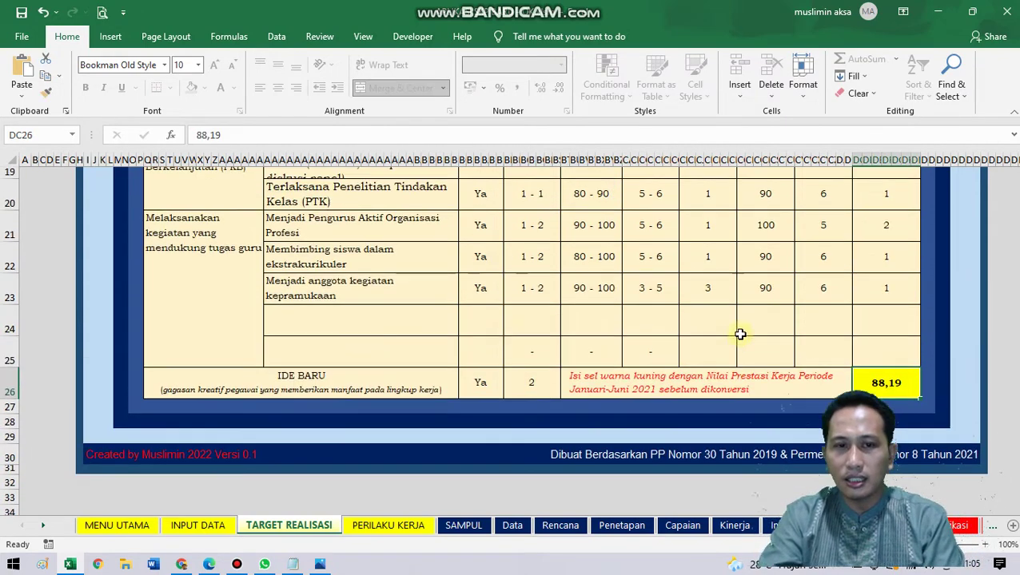
{"action": "scroll", "coordinate": [735, 346], "scroll_direction": "up", "scroll_amount": 2}
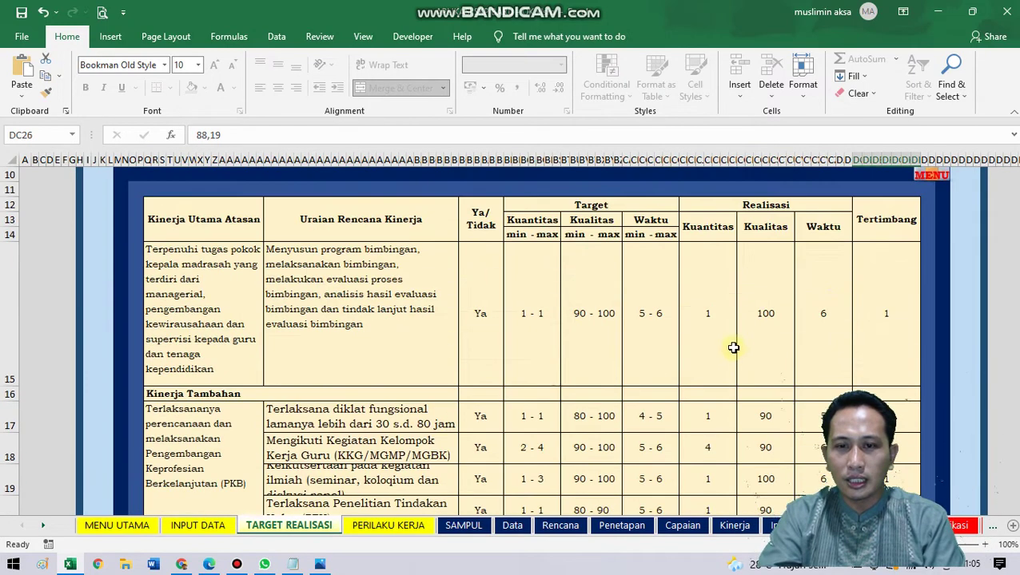
{"action": "scroll", "coordinate": [875, 248], "scroll_direction": "up", "scroll_amount": 1}
{"action": "scroll", "coordinate": [749, 319], "scroll_direction": "down", "scroll_amount": 4}
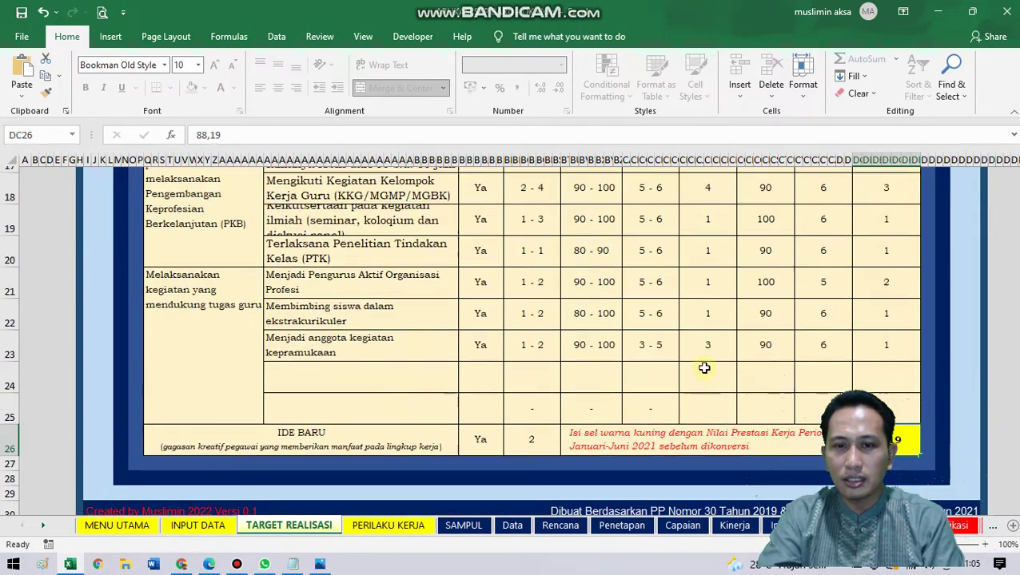
{"action": "scroll", "coordinate": [706, 365], "scroll_direction": "up", "scroll_amount": 5}
{"action": "left_click", "coordinate": [931, 254]}
{"action": "scroll", "coordinate": [543, 403], "scroll_direction": "down", "scroll_amount": 3}
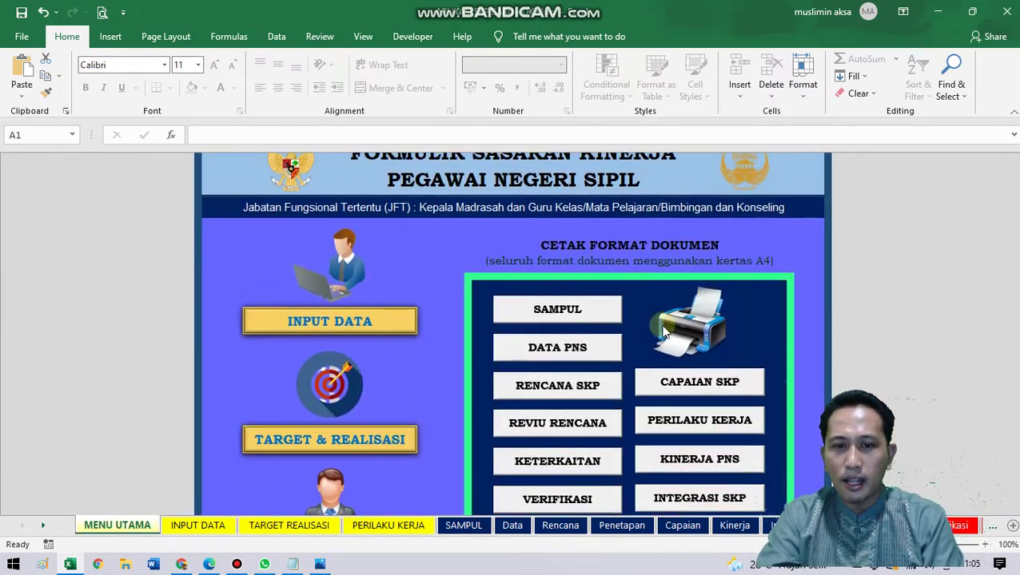
{"action": "scroll", "coordinate": [428, 424], "scroll_direction": "down", "scroll_amount": 2}
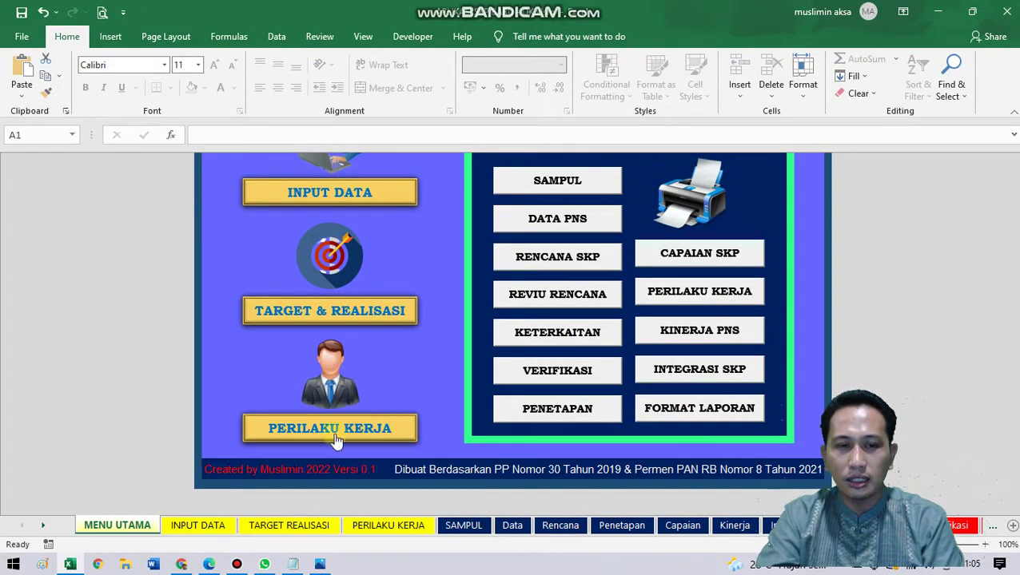
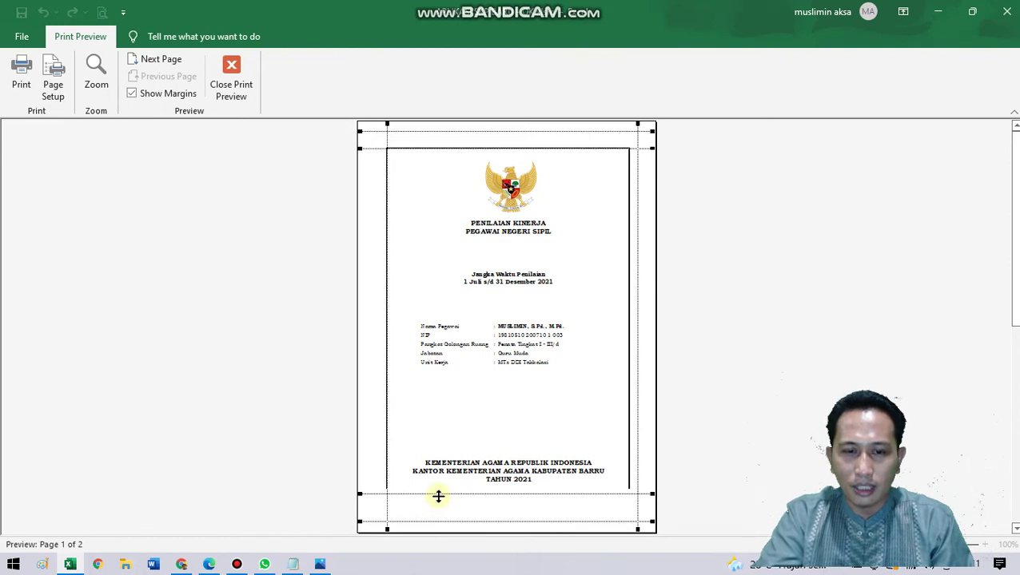
- Reduce the cover's bottom margin in the print preview to fit one page, check it enlarged, and close the preview
{"action": "left_click_drag", "start_coordinate": [438, 497], "coordinate": [440, 510]}
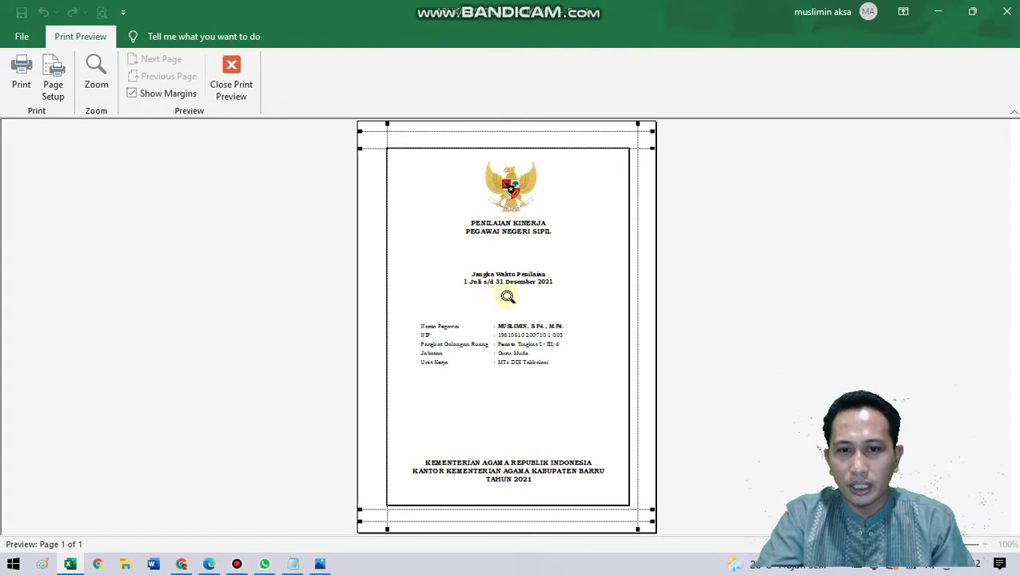
{"action": "left_click", "coordinate": [481, 295]}
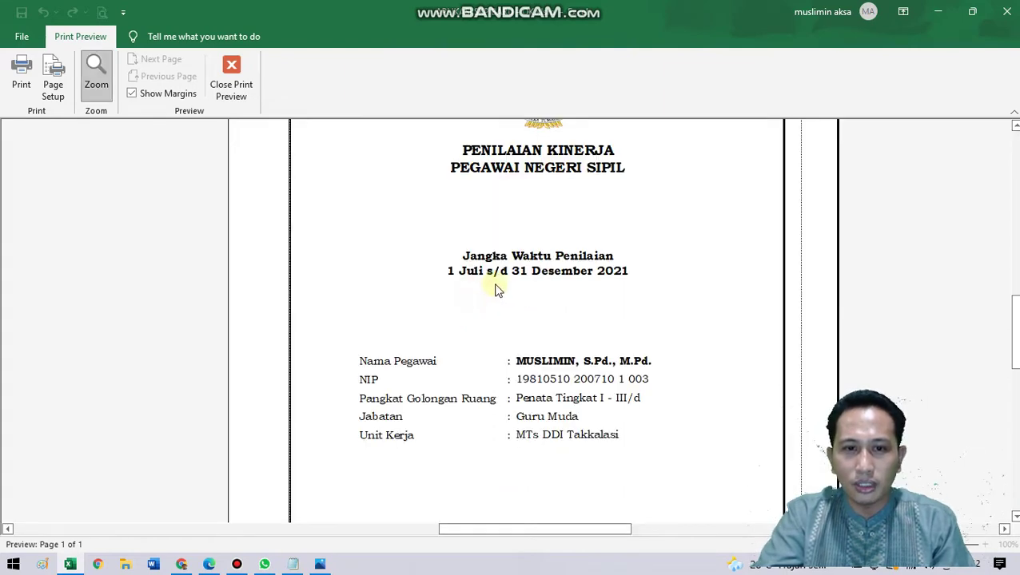
{"action": "left_click", "coordinate": [242, 96]}
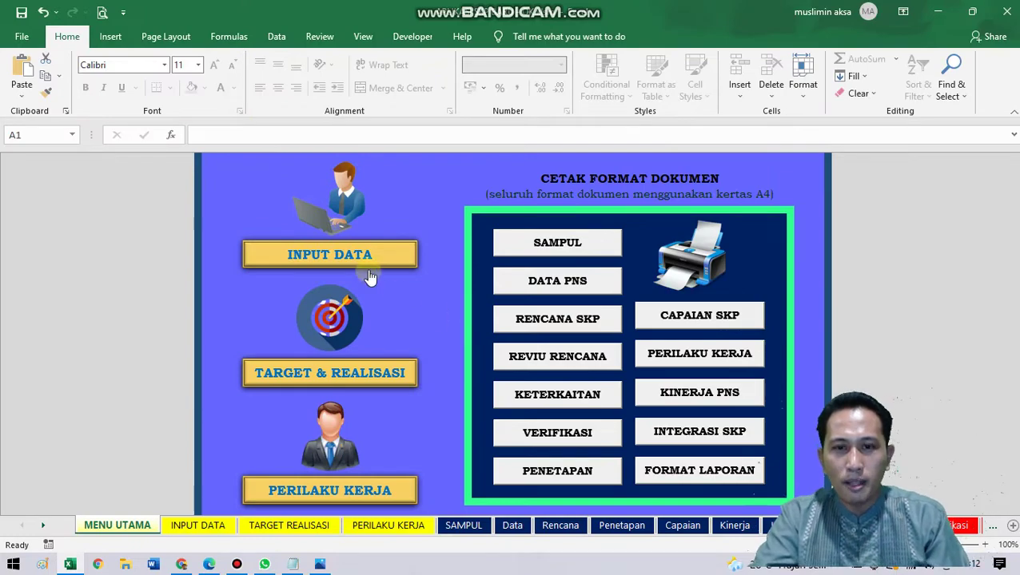
- Set the start of the assessment period (Dari) to 1 Januari in the INPUT DATA form
{"action": "left_click", "coordinate": [376, 264]}
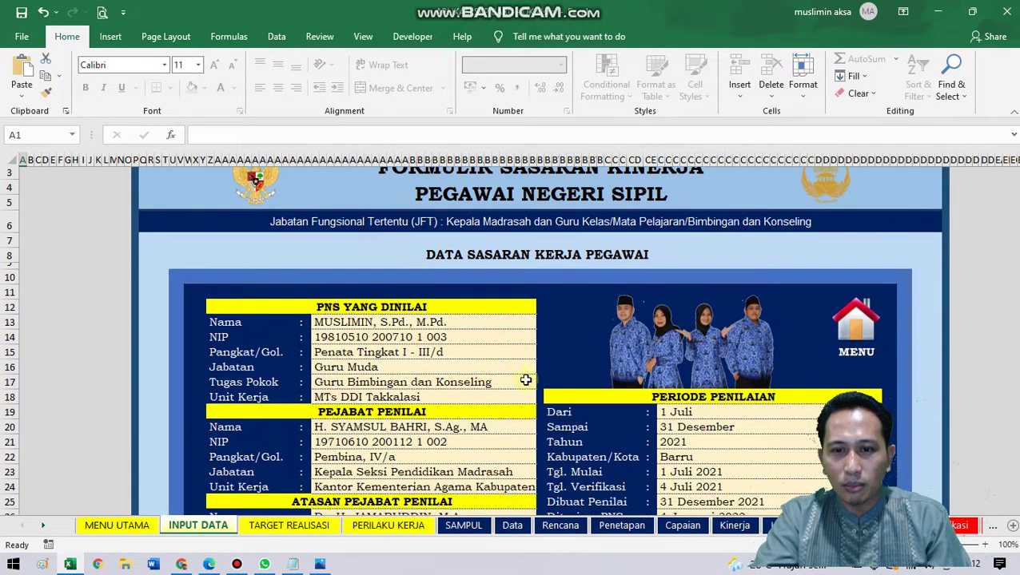
{"action": "left_click", "coordinate": [696, 412]}
{"action": "left_click", "coordinate": [689, 399]}
{"action": "scroll", "coordinate": [719, 392], "scroll_direction": "down", "scroll_amount": 1}
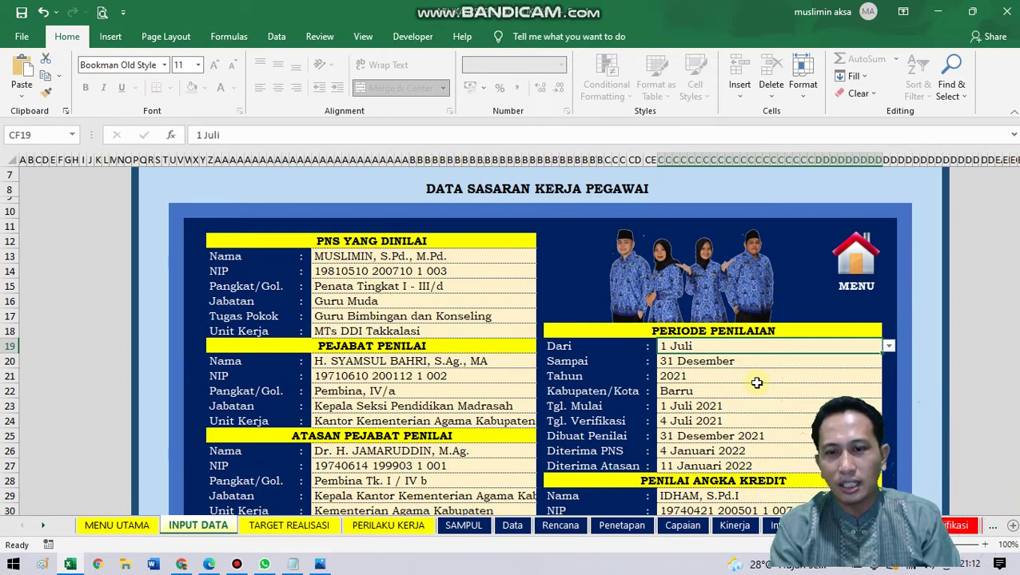
{"action": "left_click", "coordinate": [890, 350]}
{"action": "left_click", "coordinate": [723, 364]}
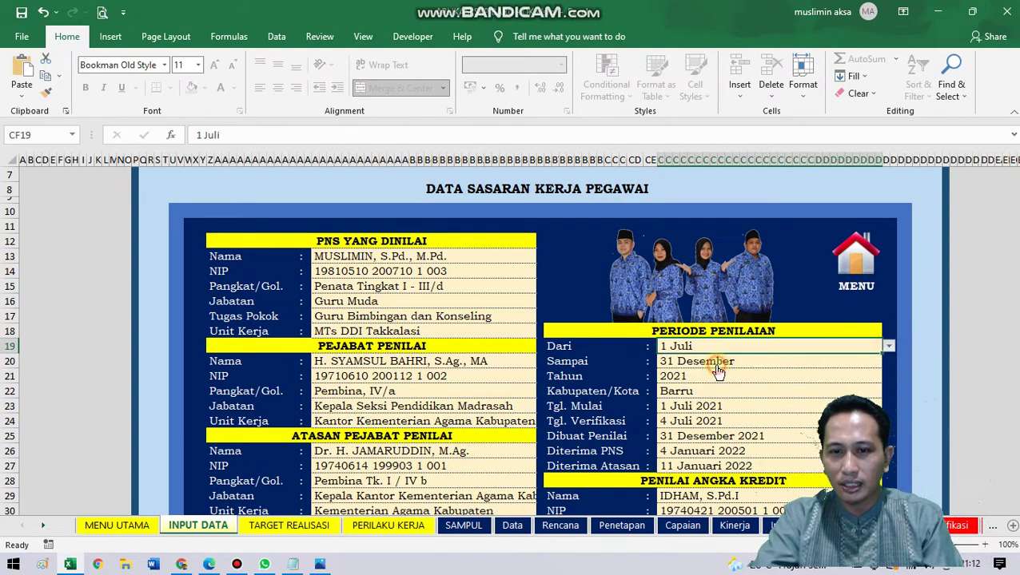
{"action": "left_click", "coordinate": [888, 347]}
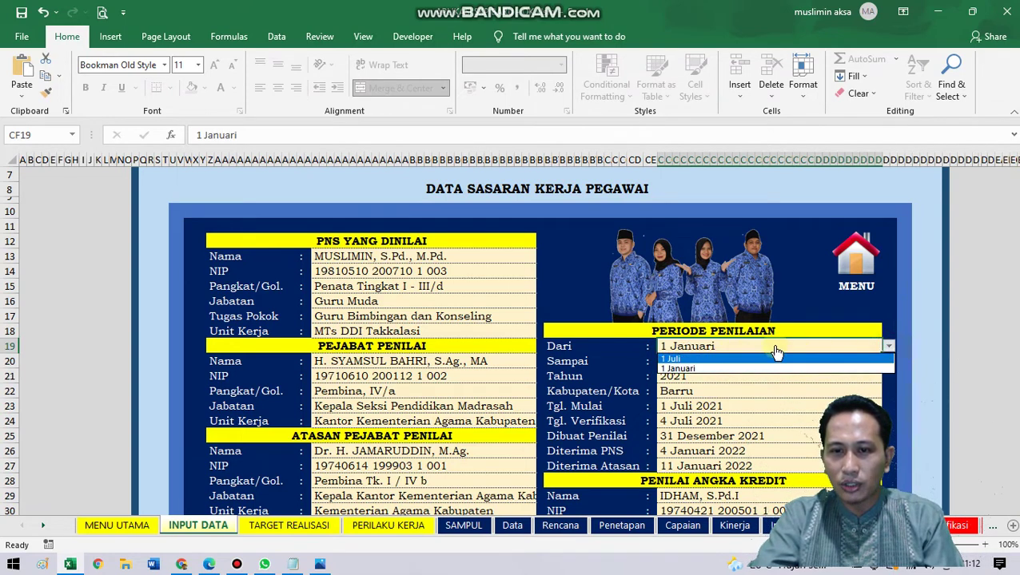
{"action": "left_click", "coordinate": [743, 367]}
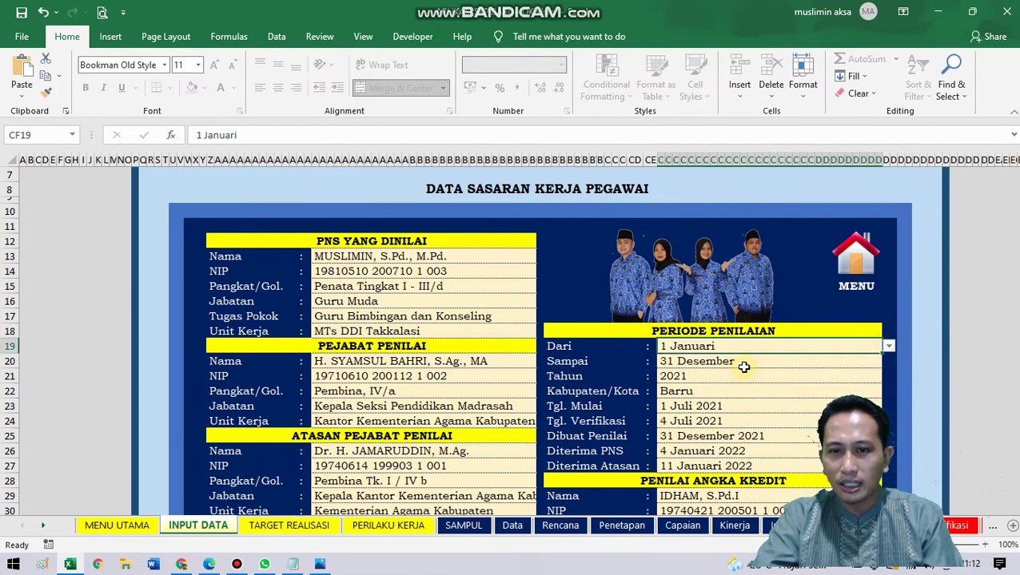
- Check the Jangka Waktu Penilaian on the SAMPUL cover sheet and return to the main menu
{"action": "left_click", "coordinate": [467, 526]}
{"action": "scroll", "coordinate": [431, 448], "scroll_direction": "up", "scroll_amount": 4}
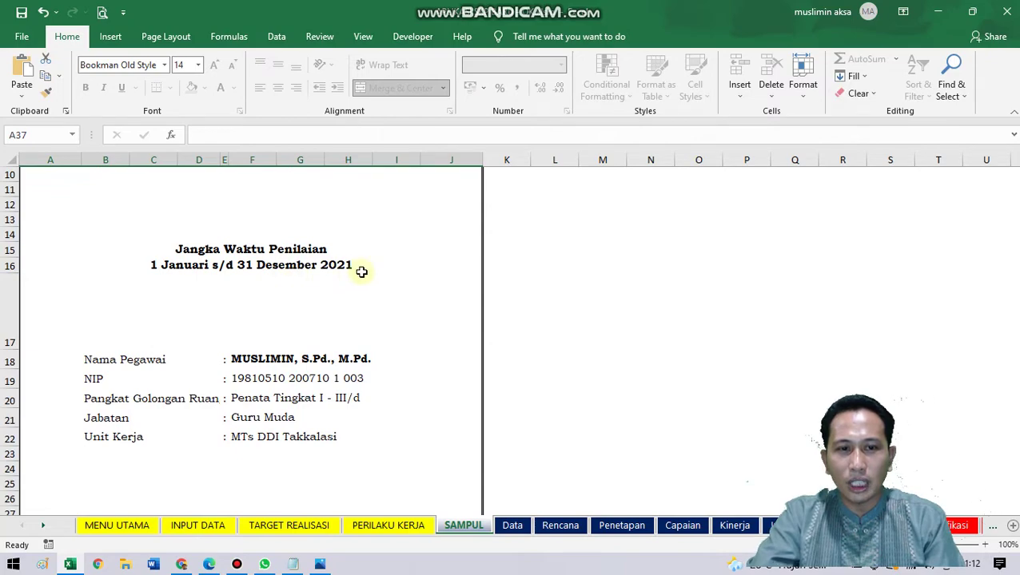
{"action": "left_click", "coordinate": [132, 526]}
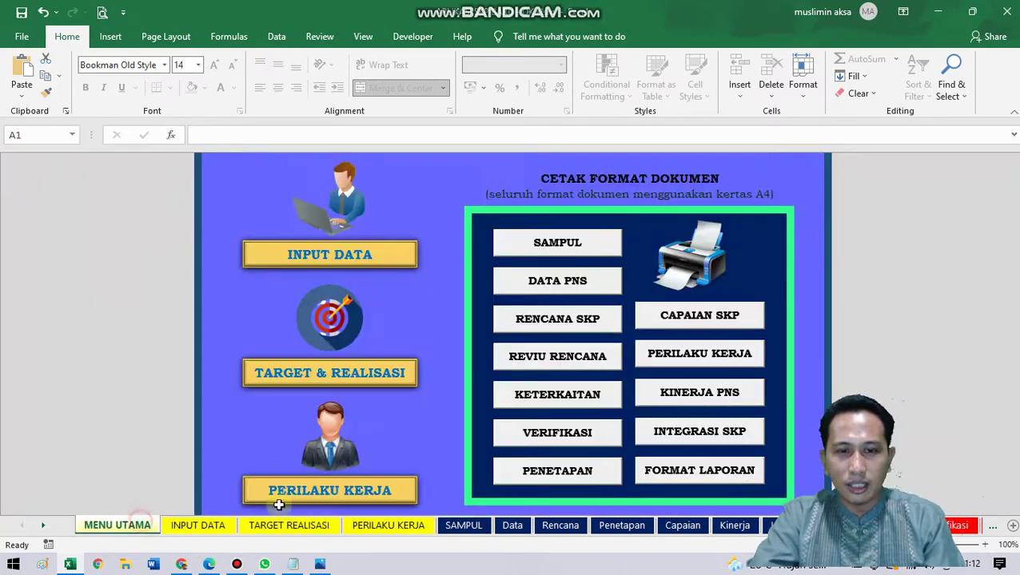
- Set the Tahun of the assessment period to 2022 in the INPUT DATA form
{"action": "left_click", "coordinate": [337, 255]}
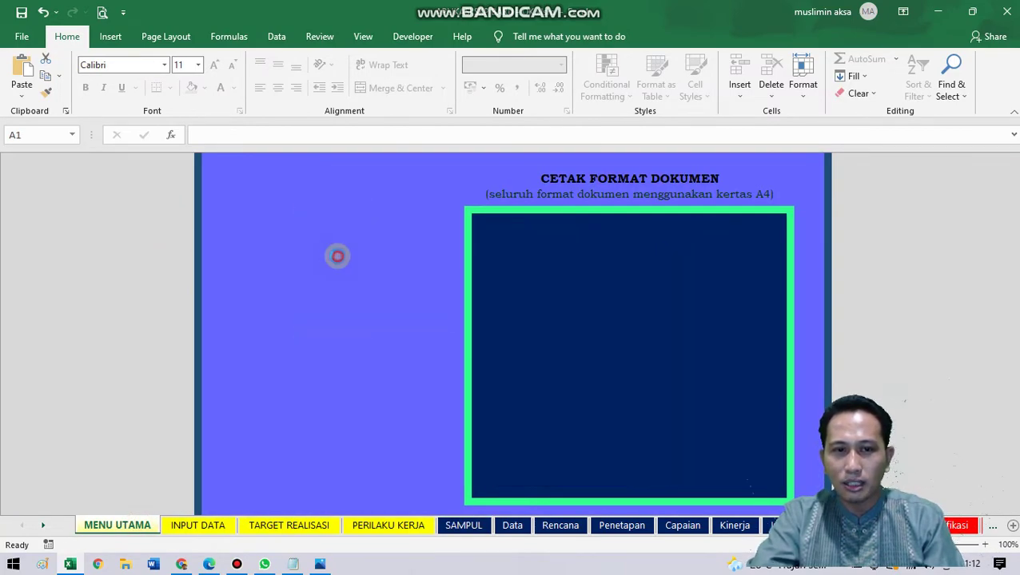
{"action": "scroll", "coordinate": [644, 396], "scroll_direction": "down", "scroll_amount": 1}
{"action": "double_click", "coordinate": [715, 429]}
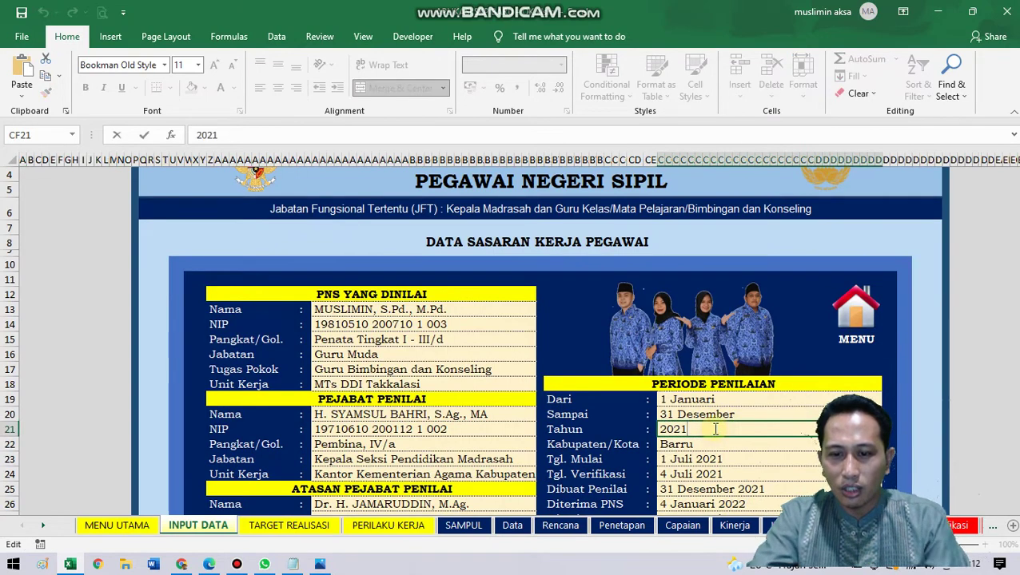
{"action": "key", "text": "BackSpace"}
{"action": "type", "text": "2"}
{"action": "key", "text": "Return"}
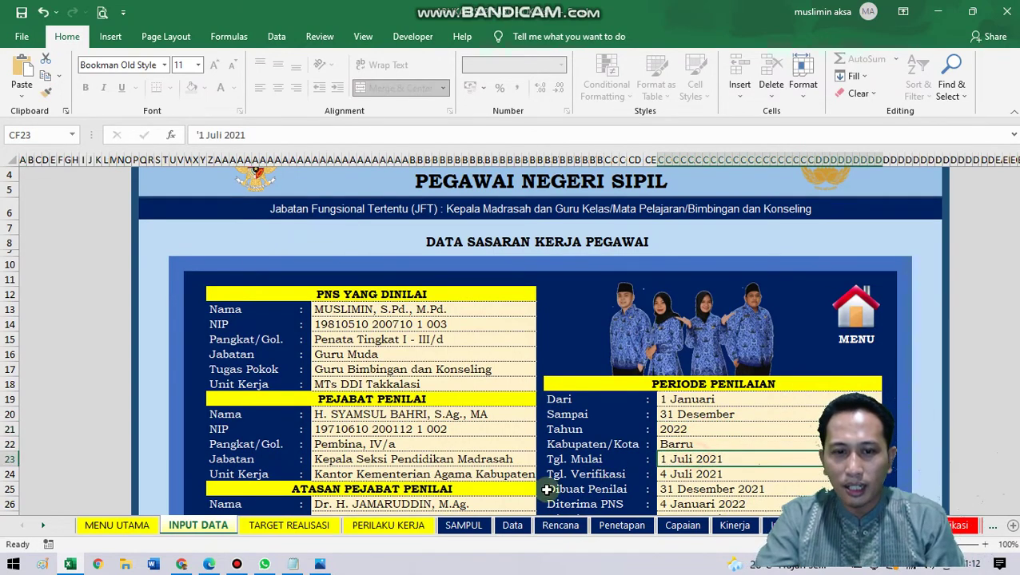
- Check the assessment period on the SAMPUL cover sheet and reopen the INPUT DATA form through the main menu
{"action": "left_click", "coordinate": [463, 526]}
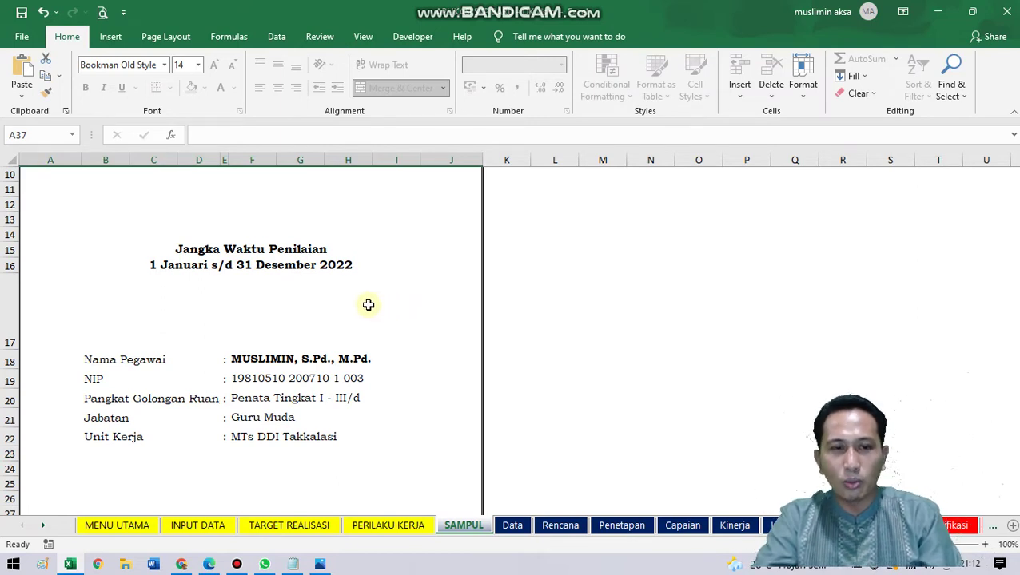
{"action": "left_click", "coordinate": [125, 527]}
{"action": "left_click", "coordinate": [361, 266]}
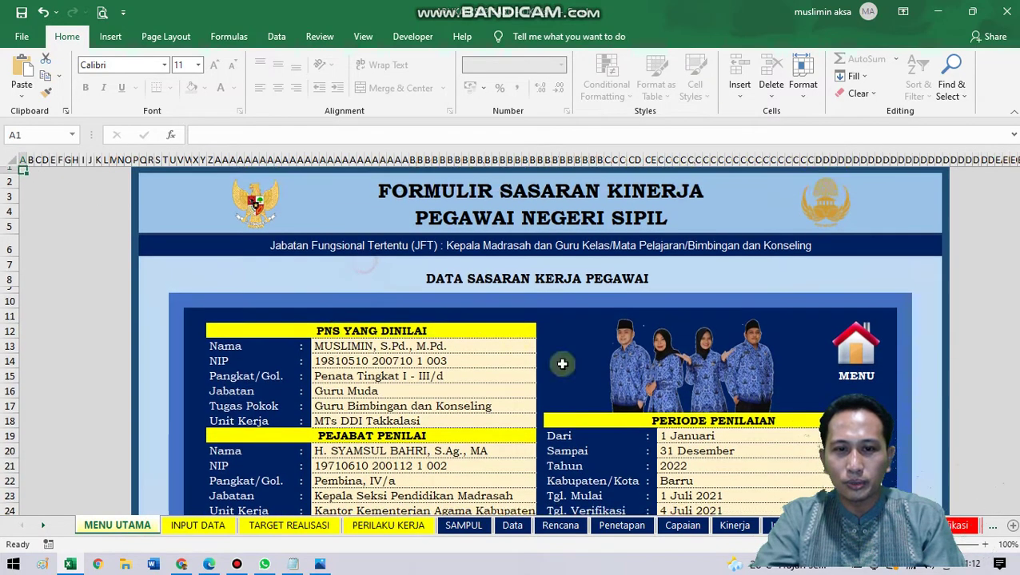
- Set the assessment period's start (Dari) to 1 Juli and its Tahun to 2021 in the INPUT DATA form
{"action": "left_click", "coordinate": [723, 439]}
{"action": "key", "text": "alt+Down"}
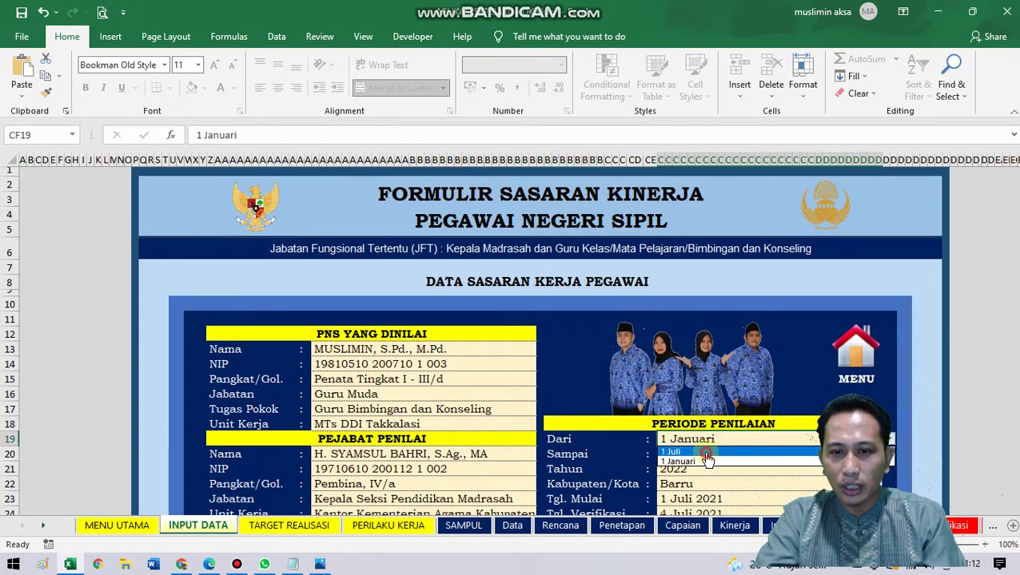
{"action": "left_click", "coordinate": [714, 459]}
{"action": "left_click", "coordinate": [718, 456]}
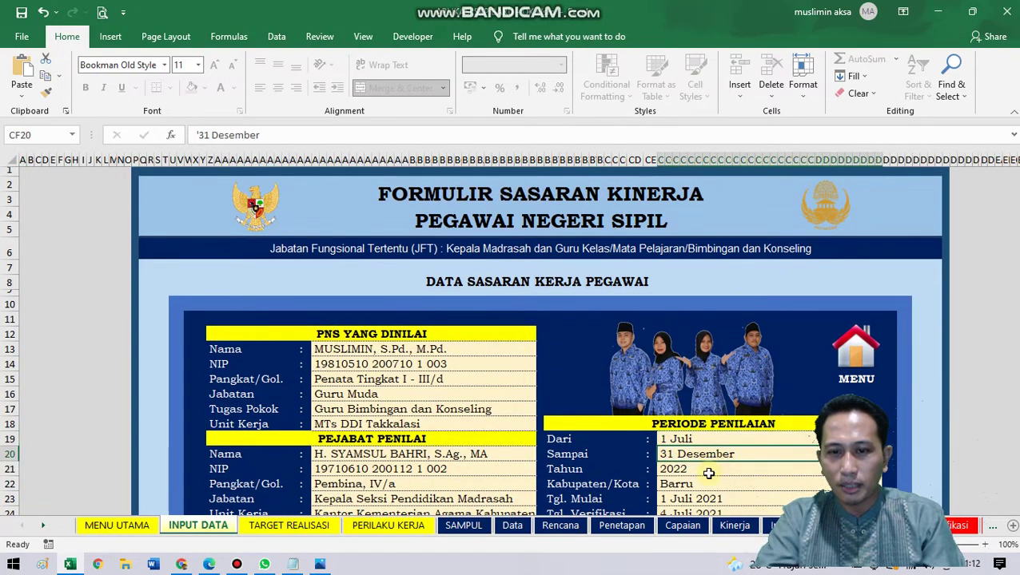
{"action": "double_click", "coordinate": [709, 471]}
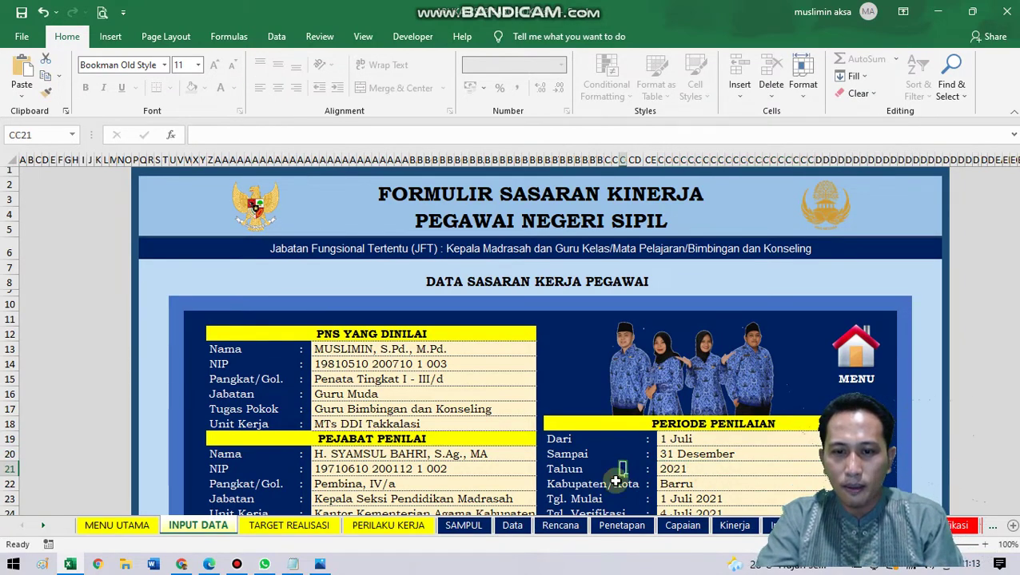
- Check the Jangka Waktu Penilaian on the SAMPUL cover again and go back to the main menu
{"action": "left_click", "coordinate": [464, 525]}
{"action": "scroll", "coordinate": [502, 504], "scroll_direction": "up", "scroll_amount": 3}
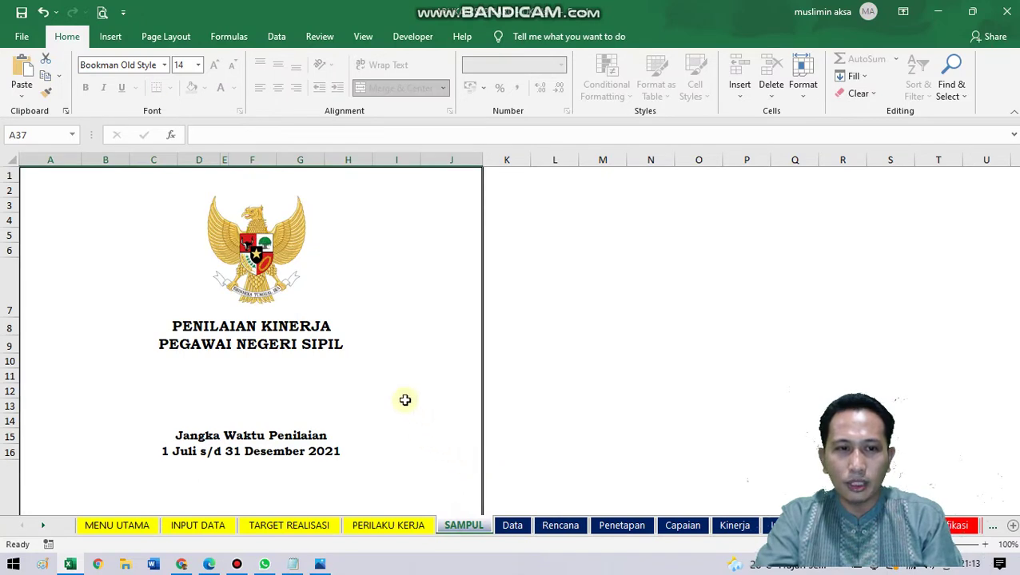
{"action": "left_click", "coordinate": [121, 527]}
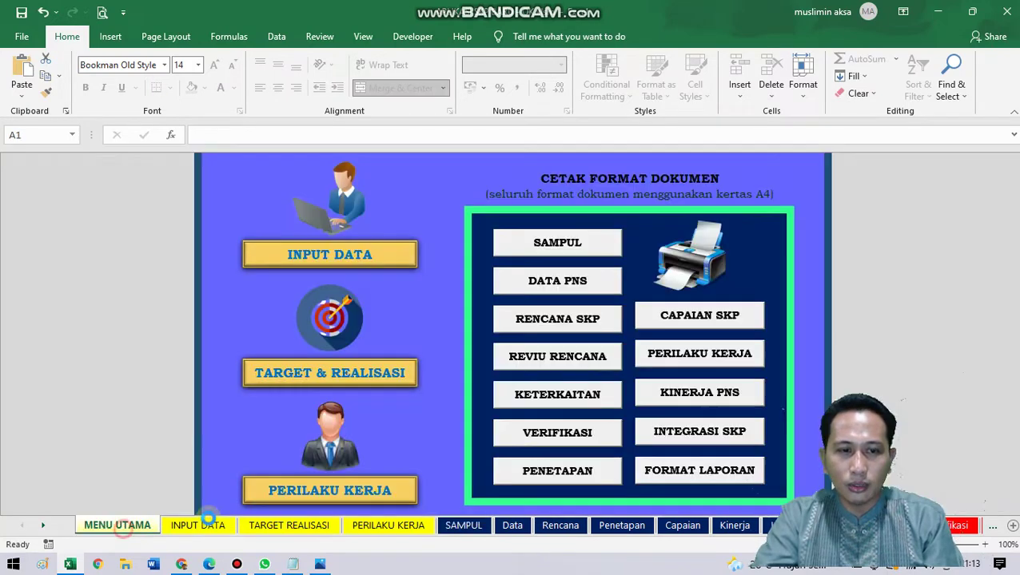
- Preview the DATA PNS document for printing, view it enlarged and as a whole page, and close the preview
{"action": "left_click", "coordinate": [573, 283]}
{"action": "scroll", "coordinate": [571, 303], "scroll_direction": "up", "scroll_amount": 5}
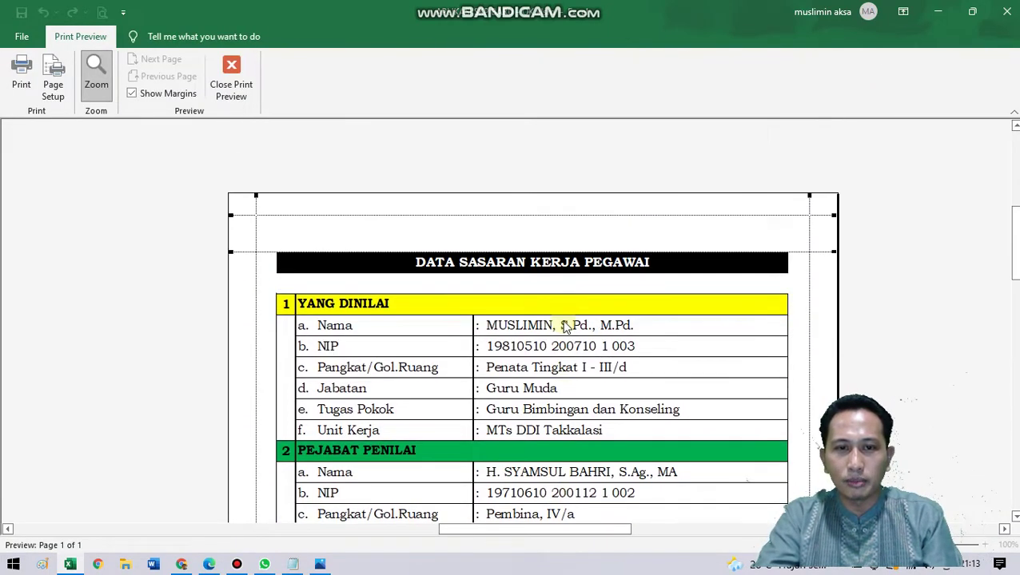
{"action": "scroll", "coordinate": [551, 312], "scroll_direction": "down", "scroll_amount": 3}
{"action": "left_click", "coordinate": [437, 225]}
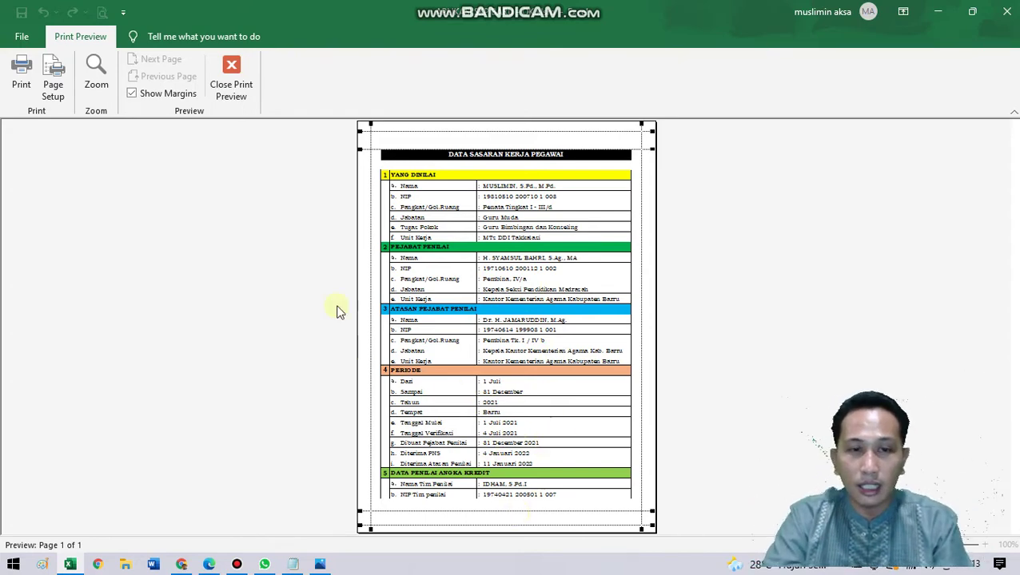
{"action": "left_click", "coordinate": [231, 79]}
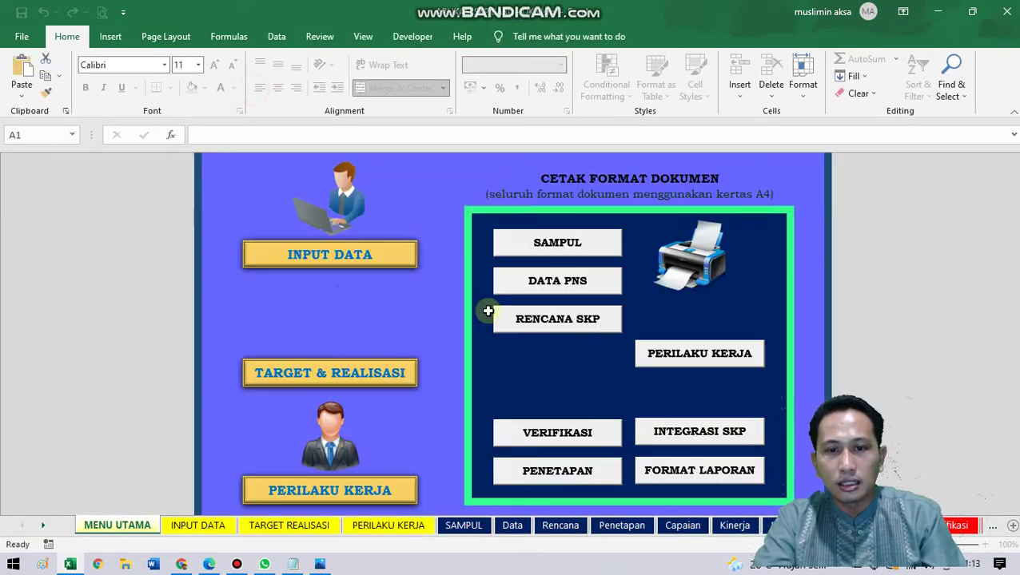
- Open the print preview of the RENCANA SKP document and examine both of its pages
{"action": "left_click", "coordinate": [567, 328]}
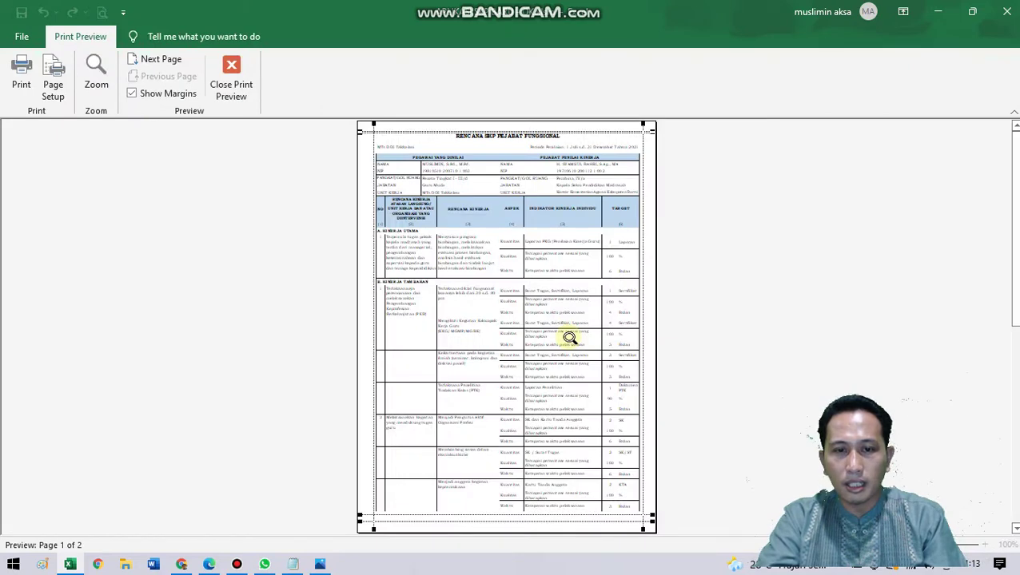
{"action": "scroll", "coordinate": [569, 326], "scroll_direction": "down", "scroll_amount": 1}
{"action": "scroll", "coordinate": [573, 328], "scroll_direction": "up", "scroll_amount": 1}
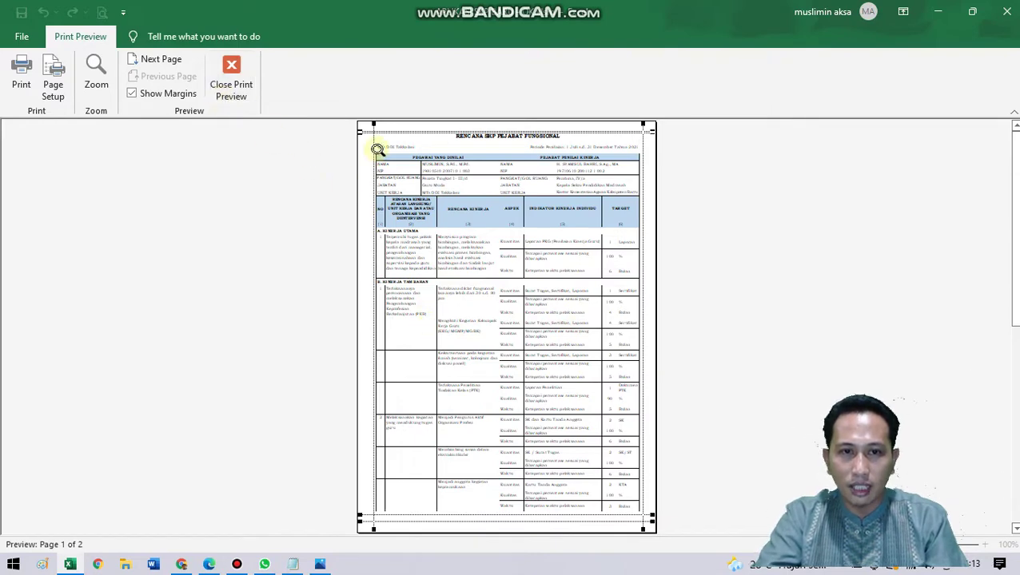
{"action": "scroll", "coordinate": [474, 290], "scroll_direction": "down", "scroll_amount": 1}
{"action": "scroll", "coordinate": [480, 298], "scroll_direction": "up", "scroll_amount": 1}
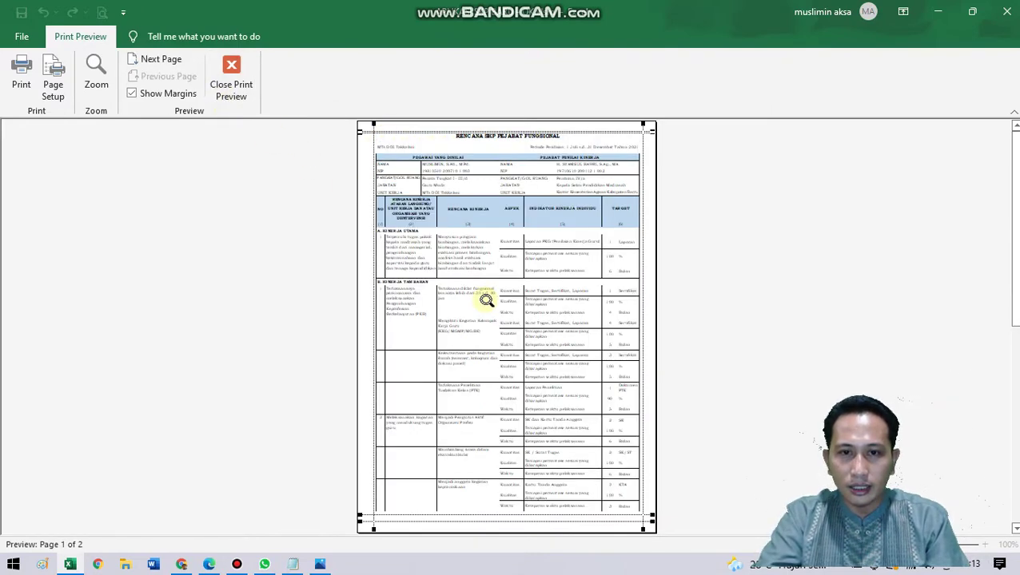
{"action": "scroll", "coordinate": [495, 272], "scroll_direction": "down", "scroll_amount": 1}
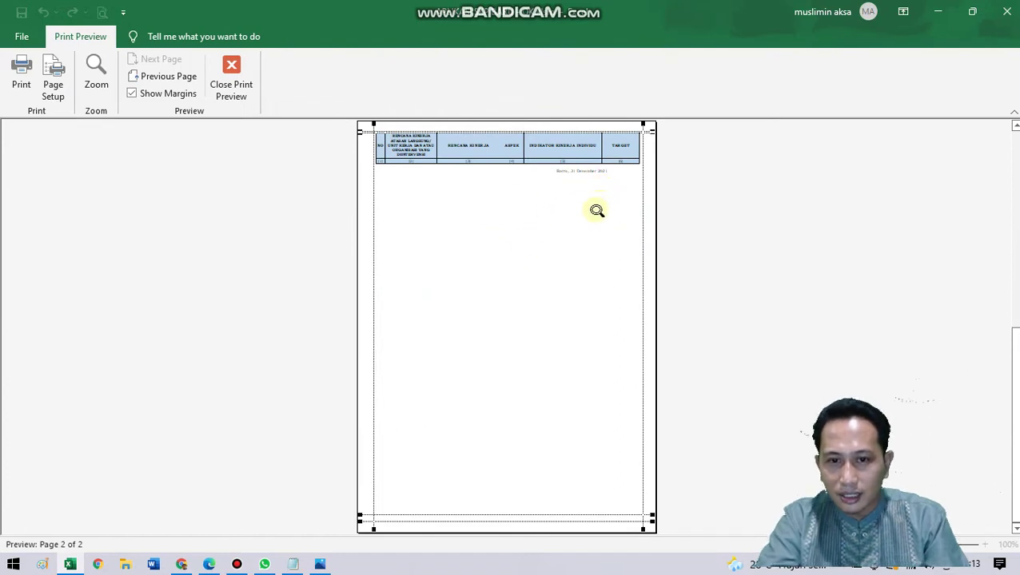
{"action": "scroll", "coordinate": [597, 207], "scroll_direction": "up", "scroll_amount": 1}
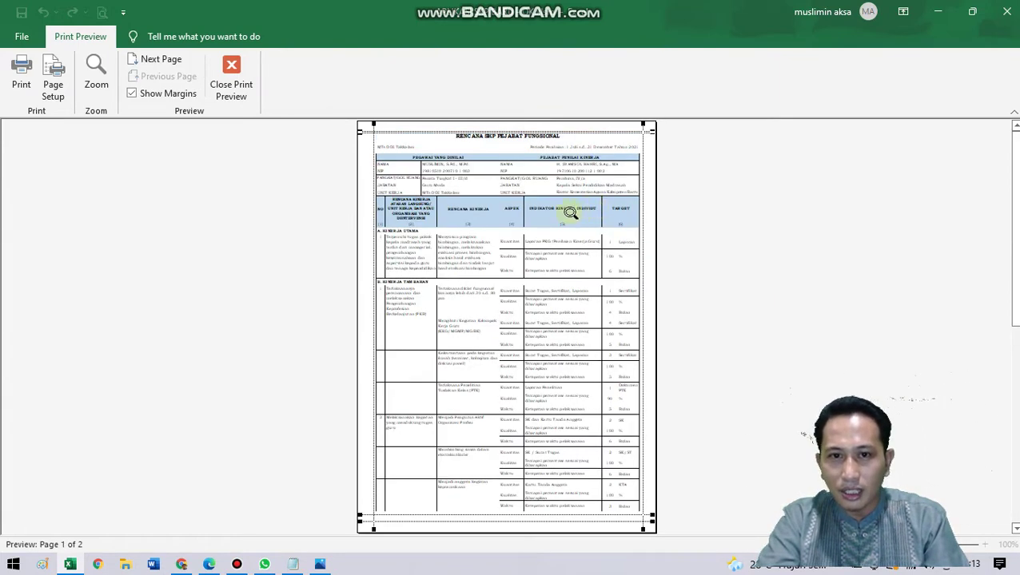
- Increase the top and bottom margins of the RENCANA SKP document, check its second page and close the preview
{"action": "left_click_drag", "start_coordinate": [421, 132], "coordinate": [434, 158]}
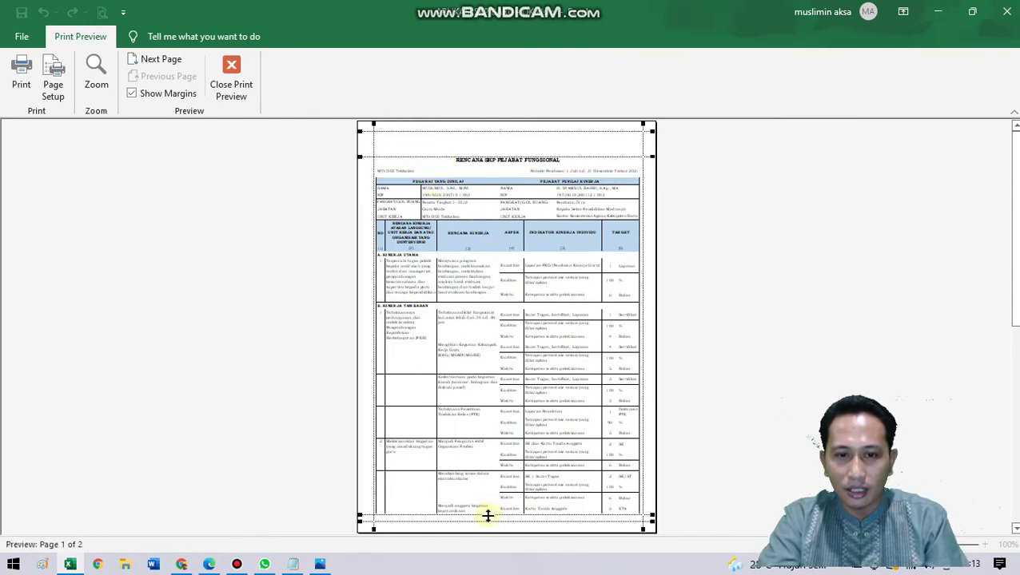
{"action": "mouse_move", "coordinate": [488, 517]}
{"action": "left_mouse_down"}
{"action": "mouse_move", "coordinate": [498, 473]}
{"action": "mouse_move", "coordinate": [496, 502]}
{"action": "left_mouse_up"}
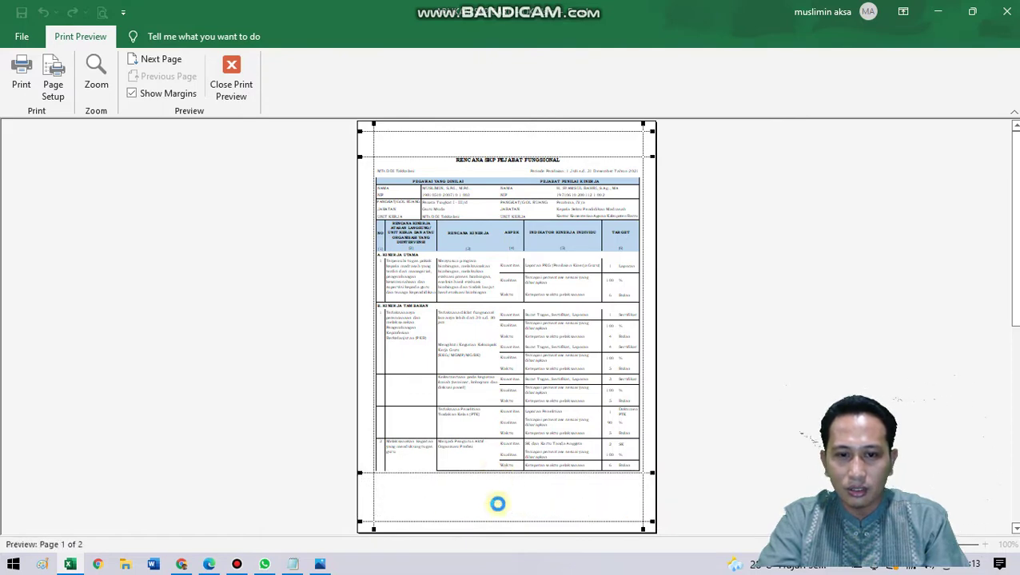
{"action": "scroll", "coordinate": [502, 506], "scroll_direction": "down", "scroll_amount": 1}
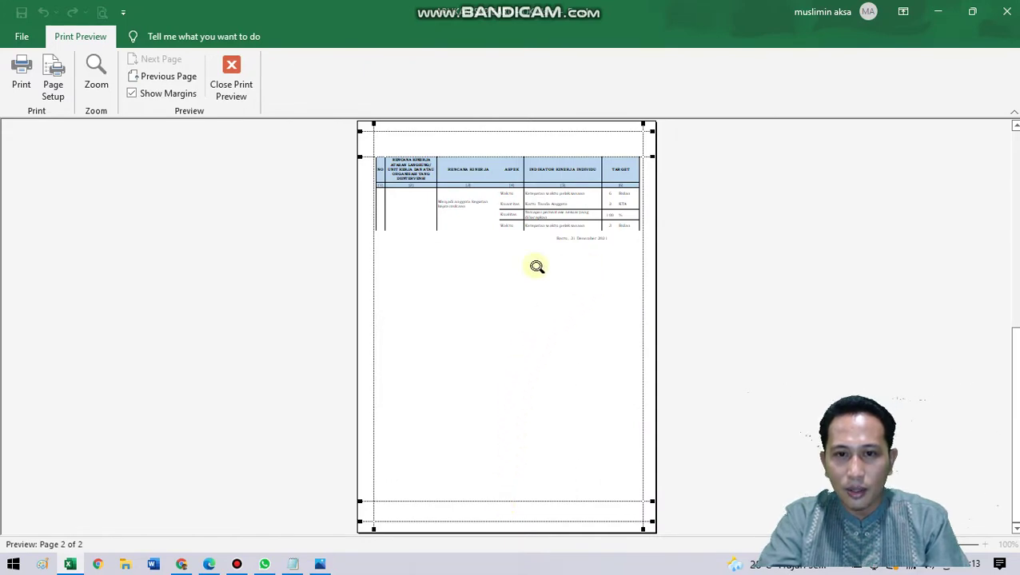
{"action": "left_click", "coordinate": [231, 82]}
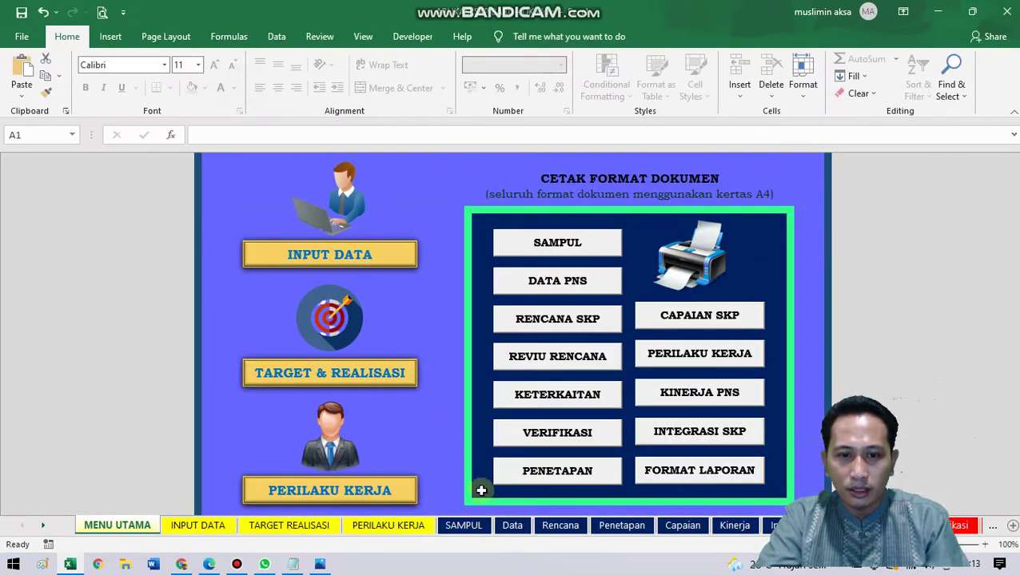
- Inspect the signature block at the end of the Rencana sheet and return to the main menu
{"action": "left_click", "coordinate": [558, 530]}
{"action": "scroll", "coordinate": [526, 458], "scroll_direction": "down", "scroll_amount": 4}
{"action": "scroll", "coordinate": [526, 458], "scroll_direction": "down", "scroll_amount": 1}
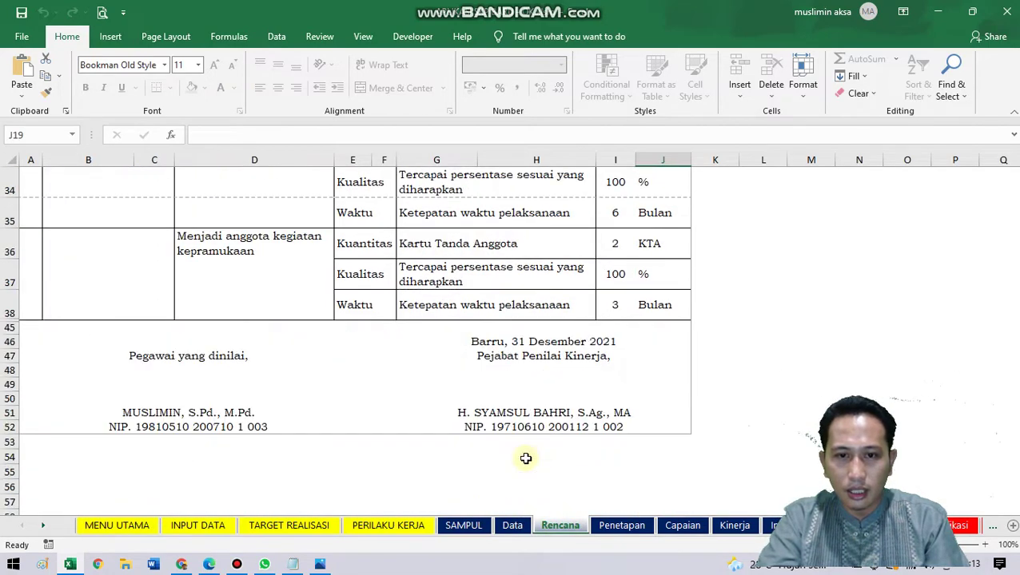
{"action": "left_click", "coordinate": [529, 399]}
{"action": "left_click", "coordinate": [604, 428]}
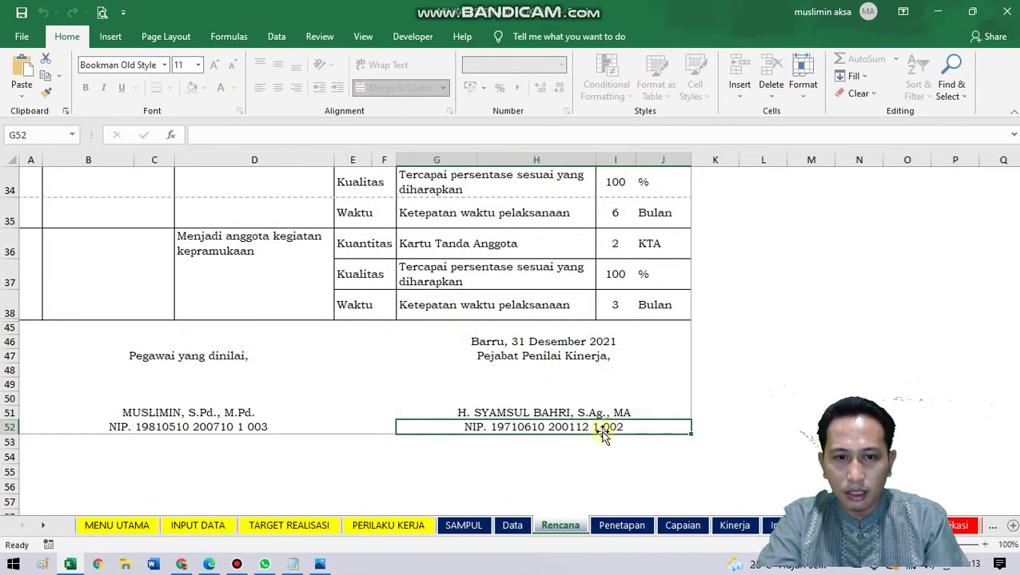
{"action": "left_click", "coordinate": [524, 389]}
{"action": "left_click", "coordinate": [485, 431]}
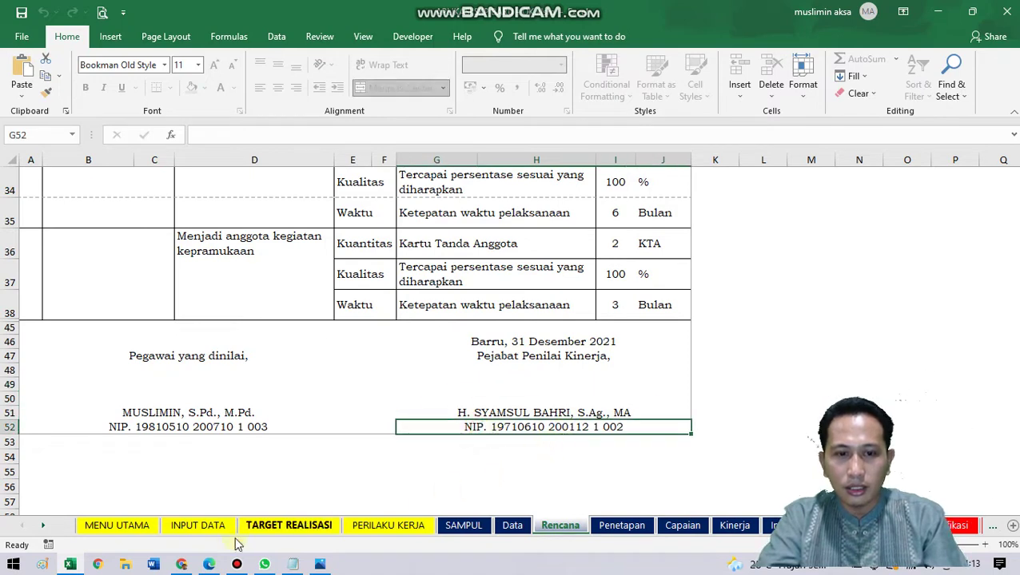
{"action": "left_click", "coordinate": [117, 525]}
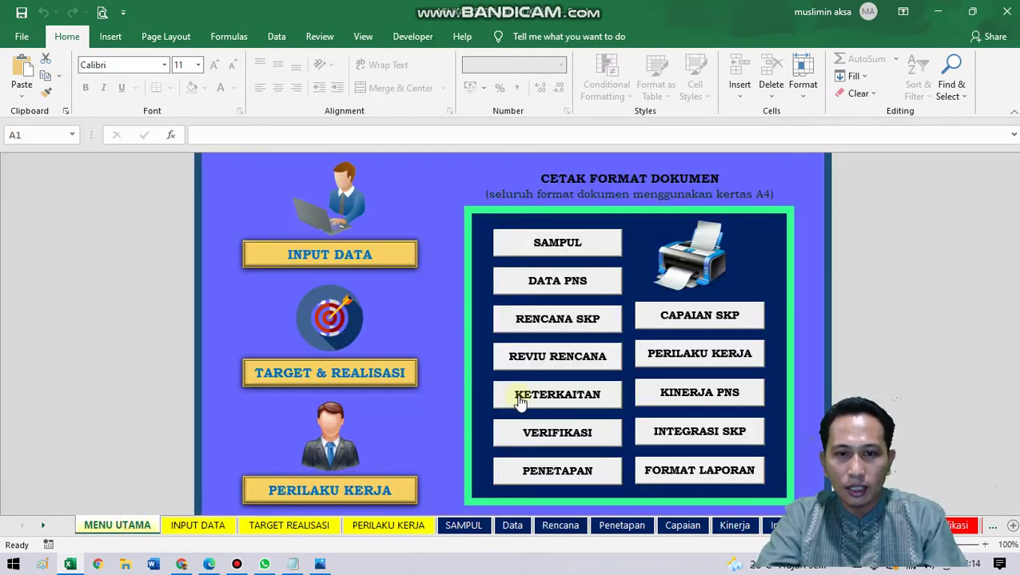
- Preview the REVIU RENCANA document, examine the table end and signature block on page 2 enlarged, and close the preview
{"action": "left_click", "coordinate": [577, 358]}
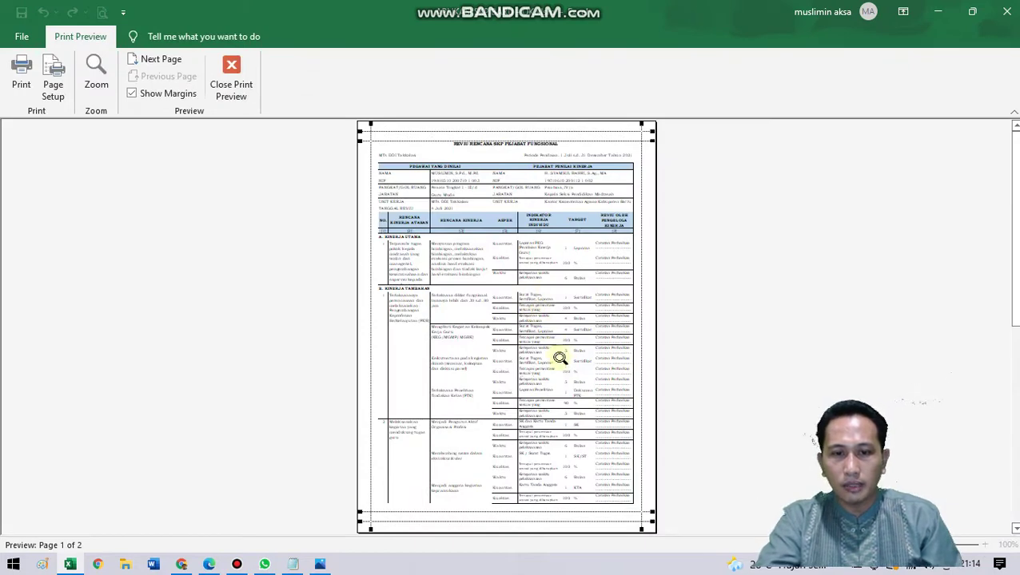
{"action": "scroll", "coordinate": [564, 363], "scroll_direction": "down", "scroll_amount": 1}
{"action": "scroll", "coordinate": [567, 368], "scroll_direction": "up", "scroll_amount": 1}
{"action": "scroll", "coordinate": [567, 369], "scroll_direction": "down", "scroll_amount": 1}
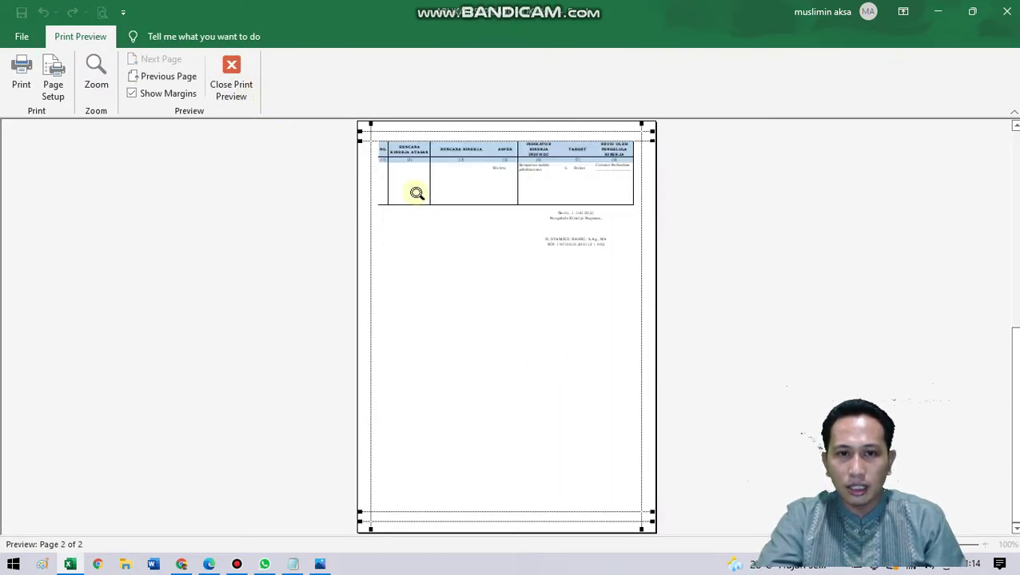
{"action": "left_click", "coordinate": [543, 199]}
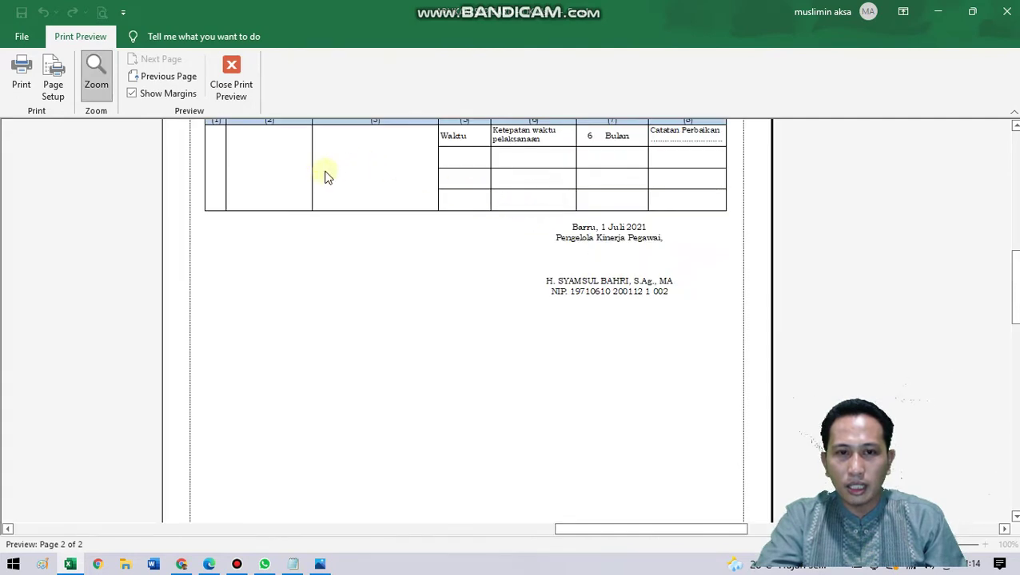
{"action": "scroll", "coordinate": [558, 207], "scroll_direction": "up", "scroll_amount": 1}
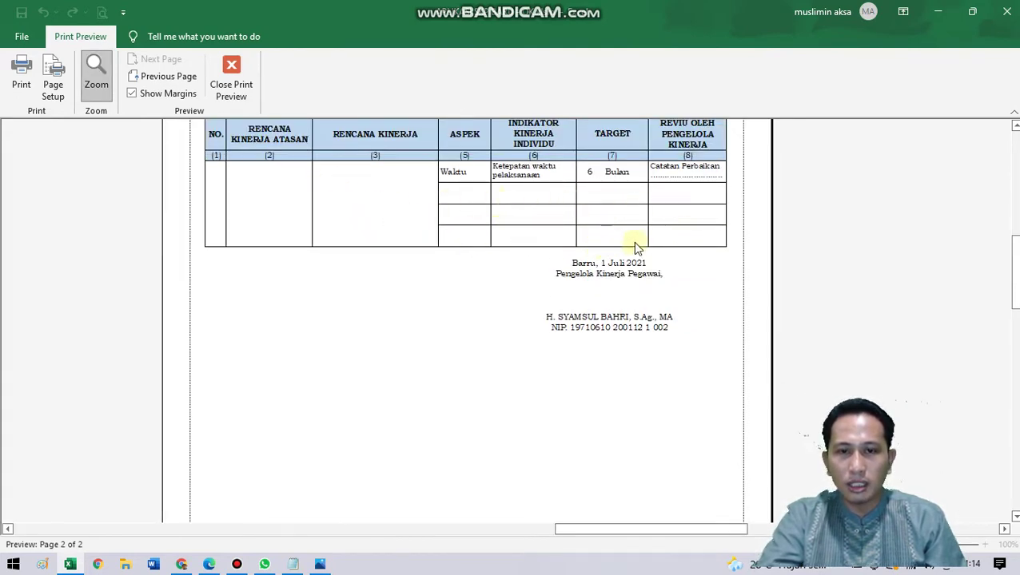
{"action": "left_click", "coordinate": [232, 90]}
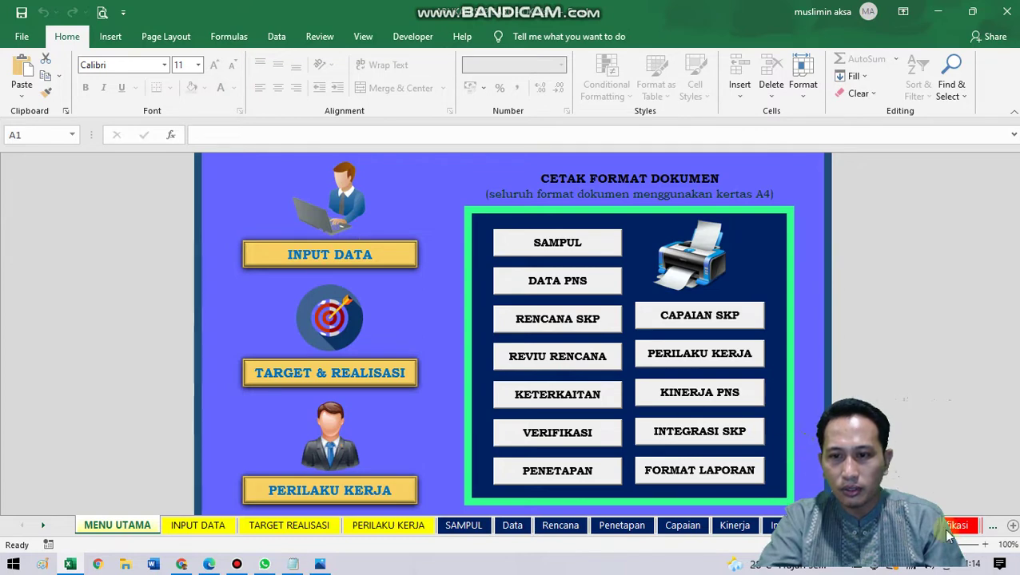
- Locate the Reviu sheet among the workbook's sheets and check its last table rows and signature block
{"action": "left_click", "coordinate": [973, 529]}
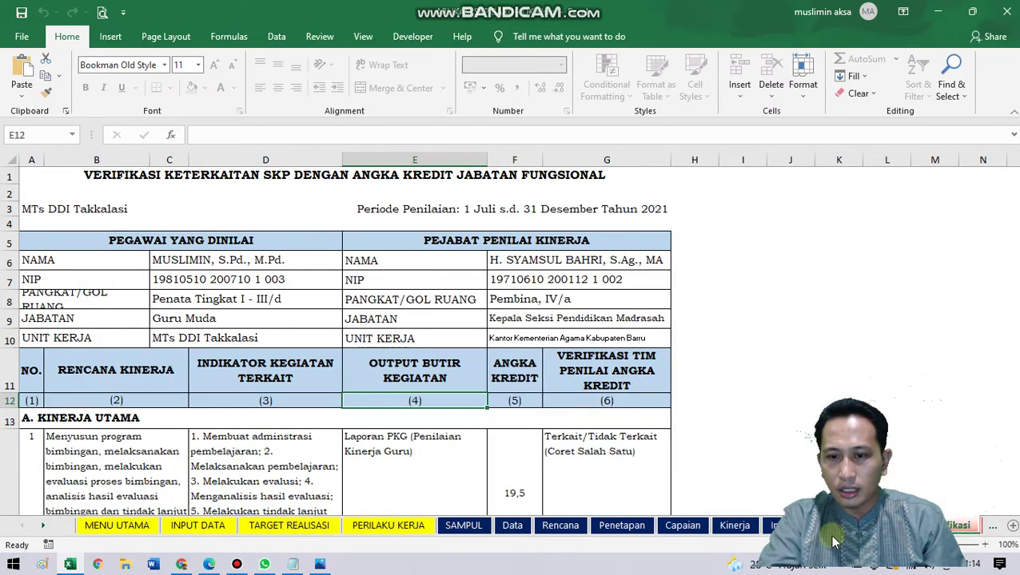
{"action": "left_click", "coordinate": [237, 565]}
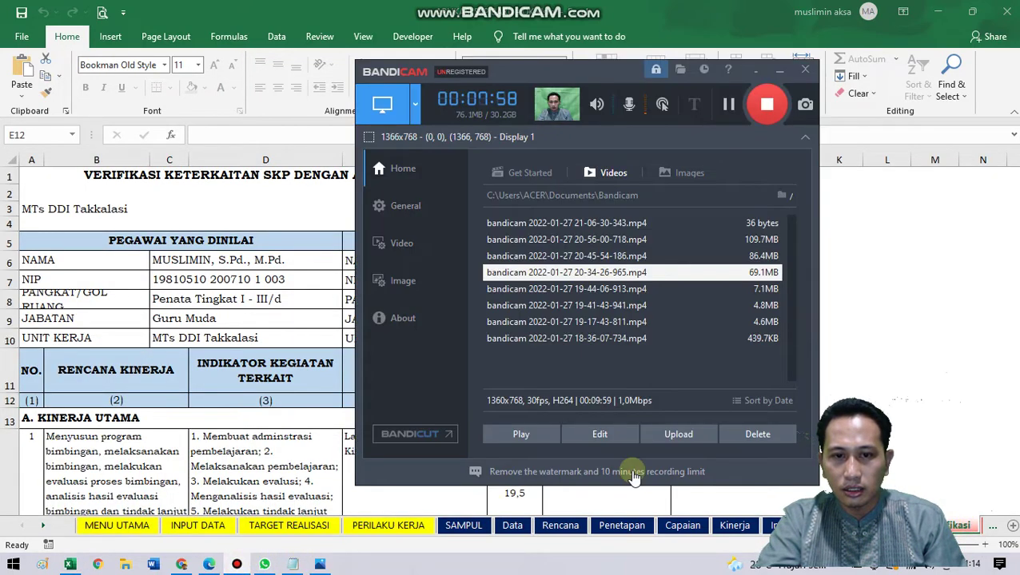
{"action": "left_click", "coordinate": [926, 303]}
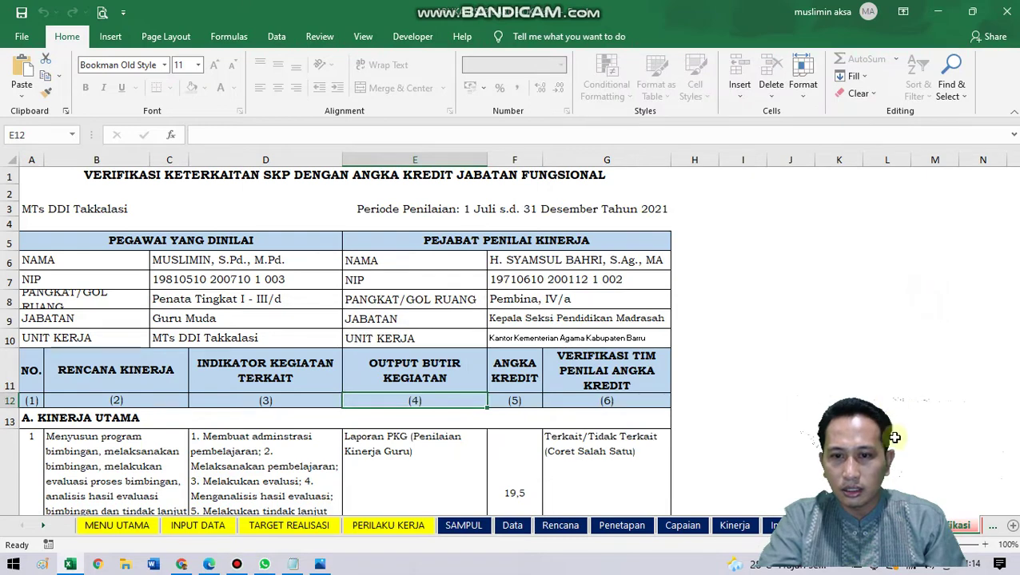
{"action": "left_click", "coordinate": [990, 526]}
{"action": "left_click", "coordinate": [972, 528]}
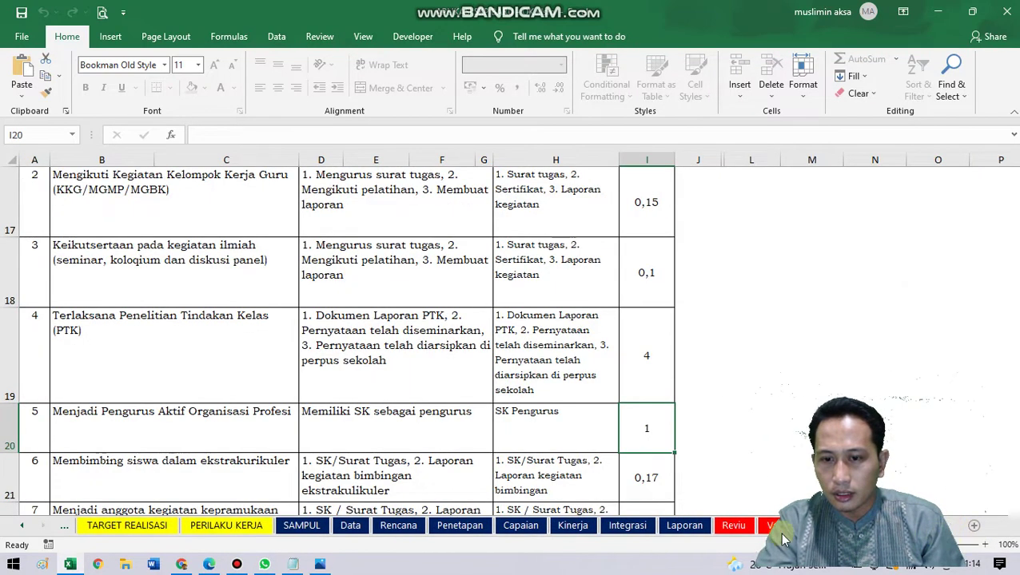
{"action": "left_click", "coordinate": [733, 525]}
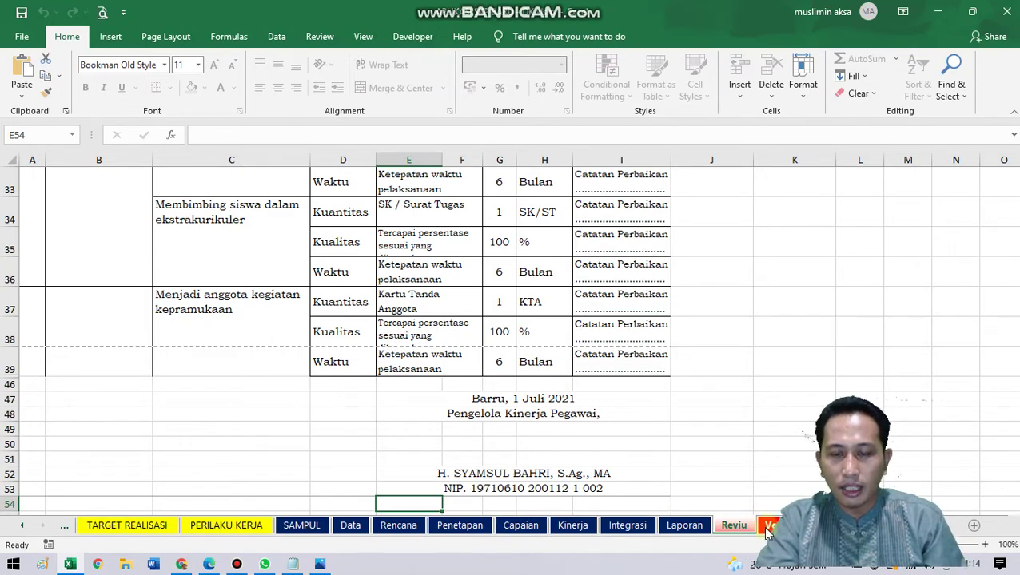
{"action": "left_click", "coordinate": [770, 527]}
{"action": "left_click", "coordinate": [730, 526]}
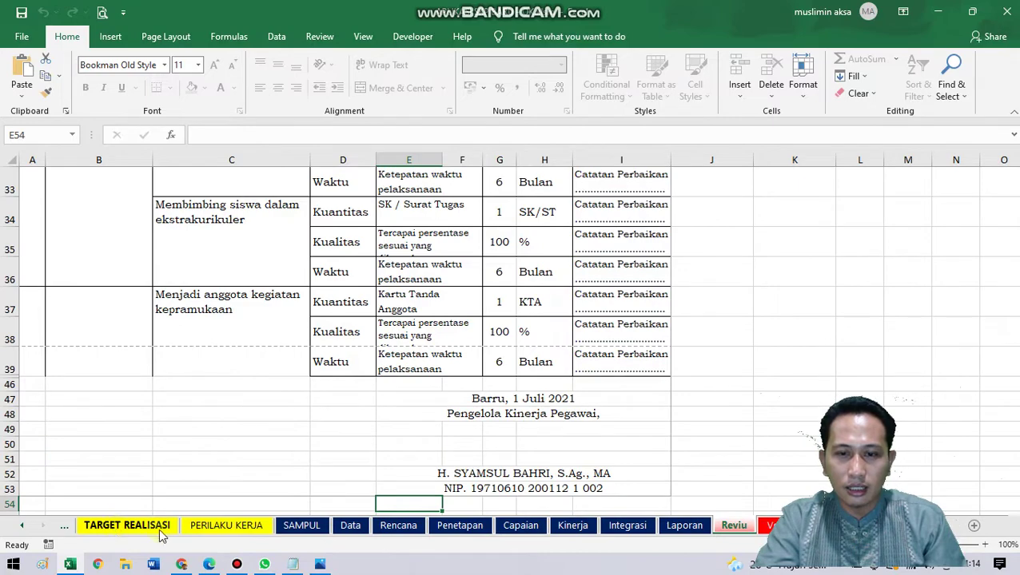
{"action": "left_click", "coordinate": [102, 527]}
{"action": "left_click", "coordinate": [733, 526]}
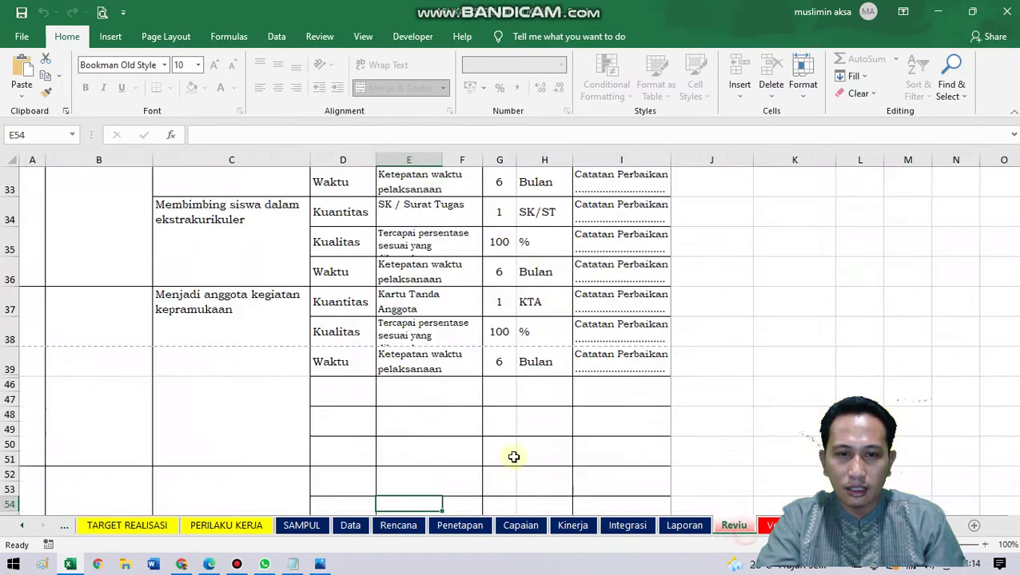
- Check the end of the Reviu table and return to the workbook's main menu
{"action": "scroll", "coordinate": [198, 429], "scroll_direction": "up", "scroll_amount": 1}
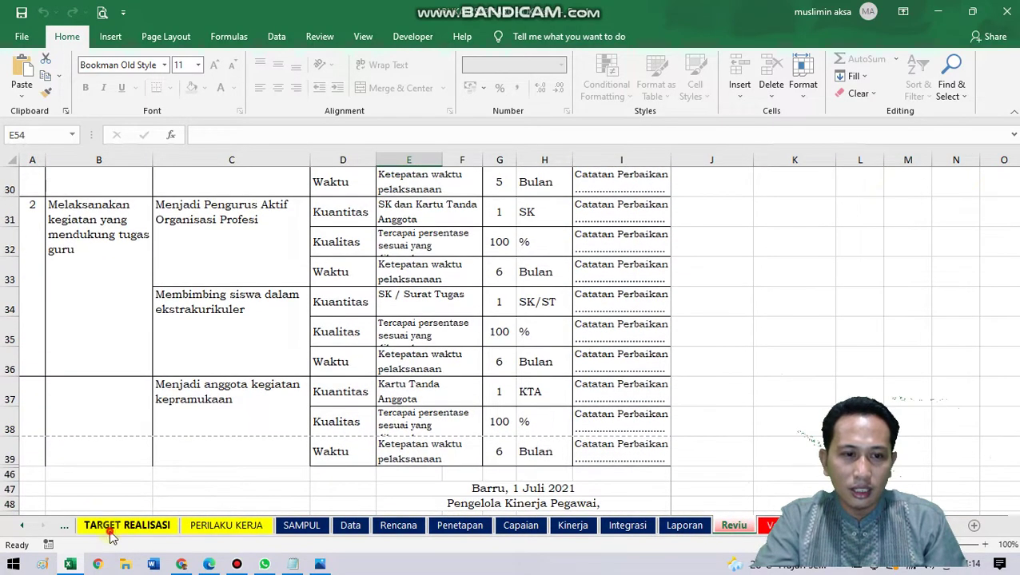
{"action": "left_click", "coordinate": [110, 527]}
{"action": "left_click", "coordinate": [91, 534]}
{"action": "left_click", "coordinate": [64, 527]}
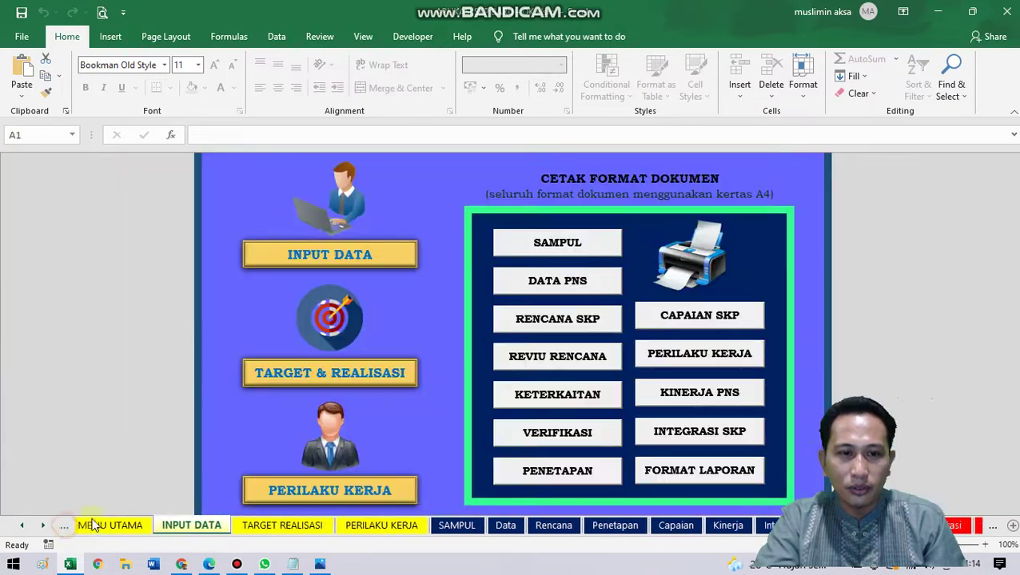
- Preview the REVIU RENCANA document and examine the page break between its two pages in full-page view
{"action": "left_click", "coordinate": [593, 375]}
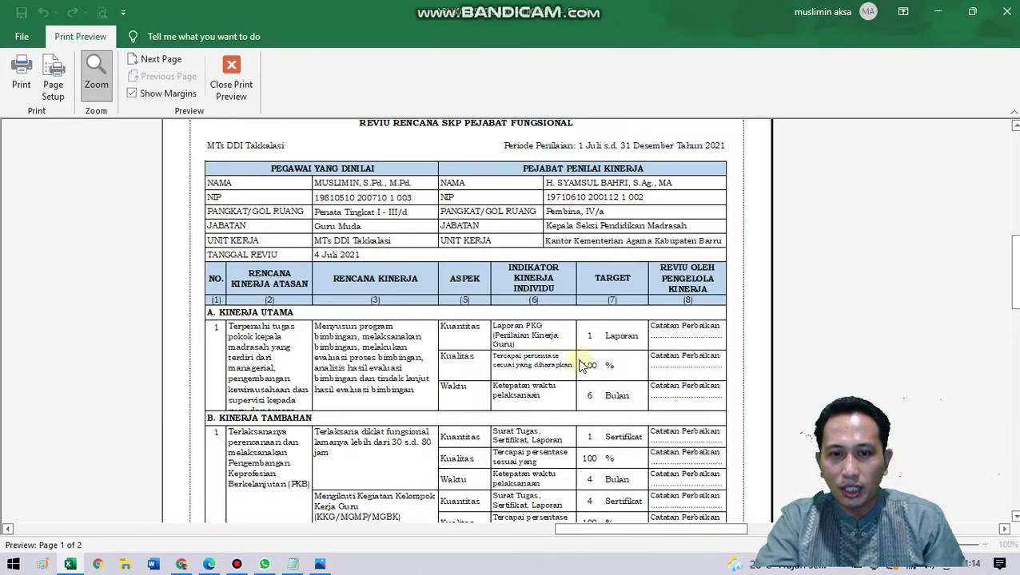
{"action": "scroll", "coordinate": [560, 348], "scroll_direction": "down", "scroll_amount": 3}
{"action": "left_click", "coordinate": [561, 346]}
{"action": "scroll", "coordinate": [567, 350], "scroll_direction": "down", "scroll_amount": 2}
{"action": "scroll", "coordinate": [568, 351], "scroll_direction": "up", "scroll_amount": 1}
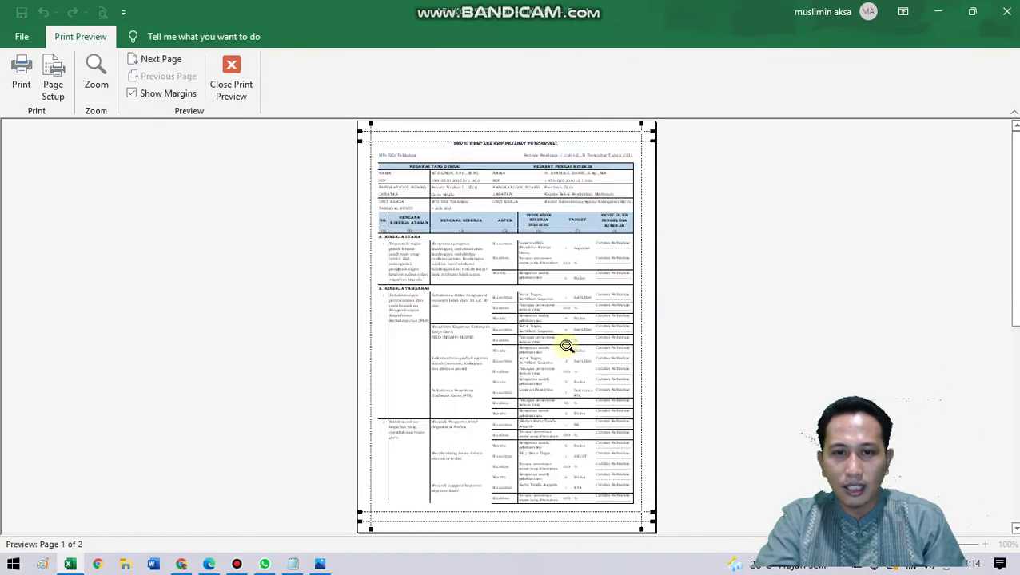
{"action": "scroll", "coordinate": [567, 350], "scroll_direction": "down", "scroll_amount": 1}
{"action": "scroll", "coordinate": [585, 214], "scroll_direction": "up", "scroll_amount": 1}
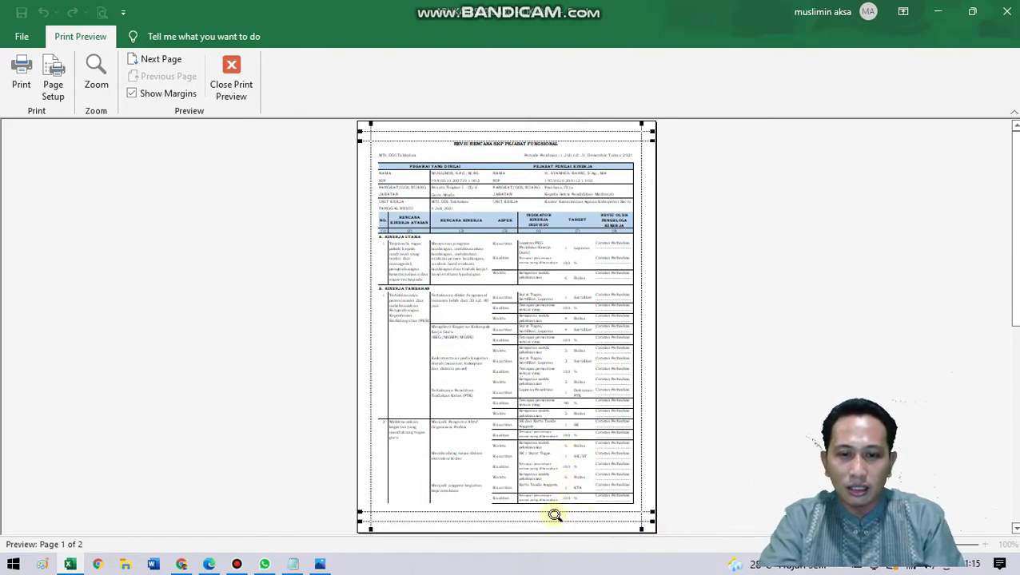
{"action": "scroll", "coordinate": [555, 515], "scroll_direction": "down", "scroll_amount": 1}
{"action": "scroll", "coordinate": [560, 485], "scroll_direction": "up", "scroll_amount": 1}
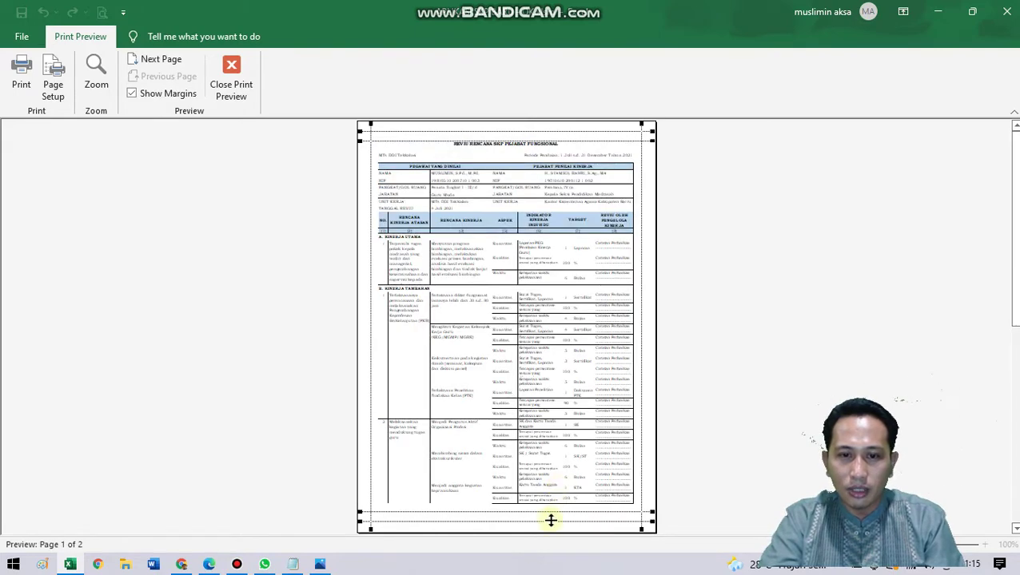
{"action": "scroll", "coordinate": [552, 518], "scroll_direction": "down", "scroll_amount": 1}
{"action": "scroll", "coordinate": [548, 488], "scroll_direction": "up", "scroll_amount": 1}
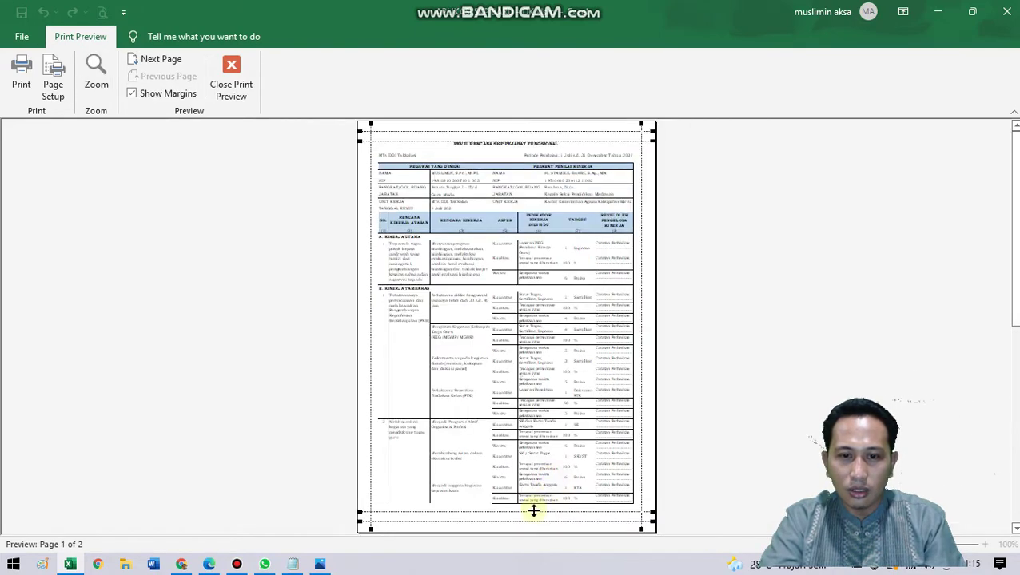
- Increase the bottom and top margins of the REVIU RENCANA document, check its second page and close the preview
{"action": "left_click_drag", "start_coordinate": [534, 513], "coordinate": [548, 494]}
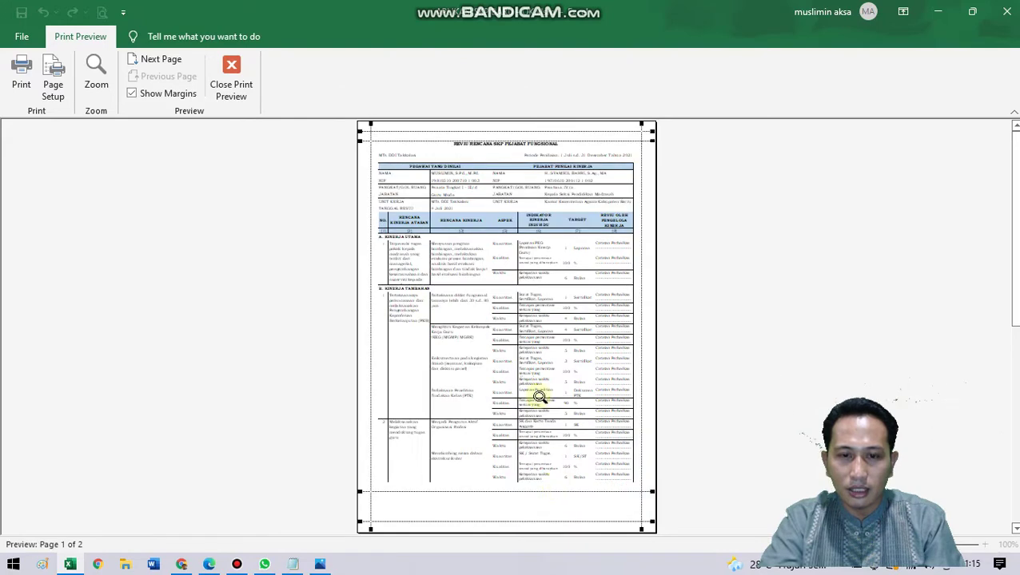
{"action": "left_click_drag", "start_coordinate": [509, 140], "coordinate": [509, 154]}
{"action": "scroll", "coordinate": [555, 308], "scroll_direction": "down", "scroll_amount": 1}
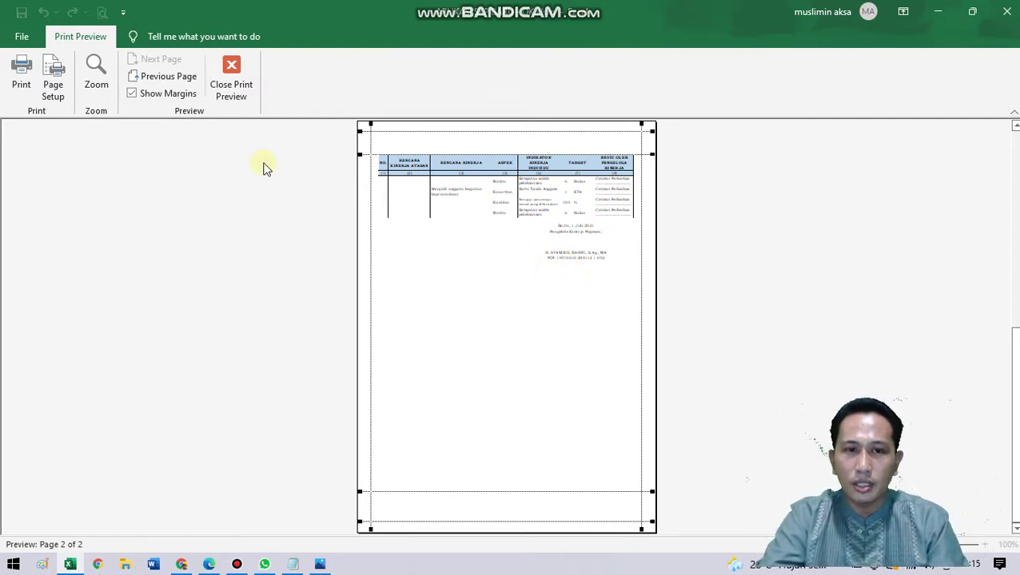
{"action": "left_click", "coordinate": [238, 95]}
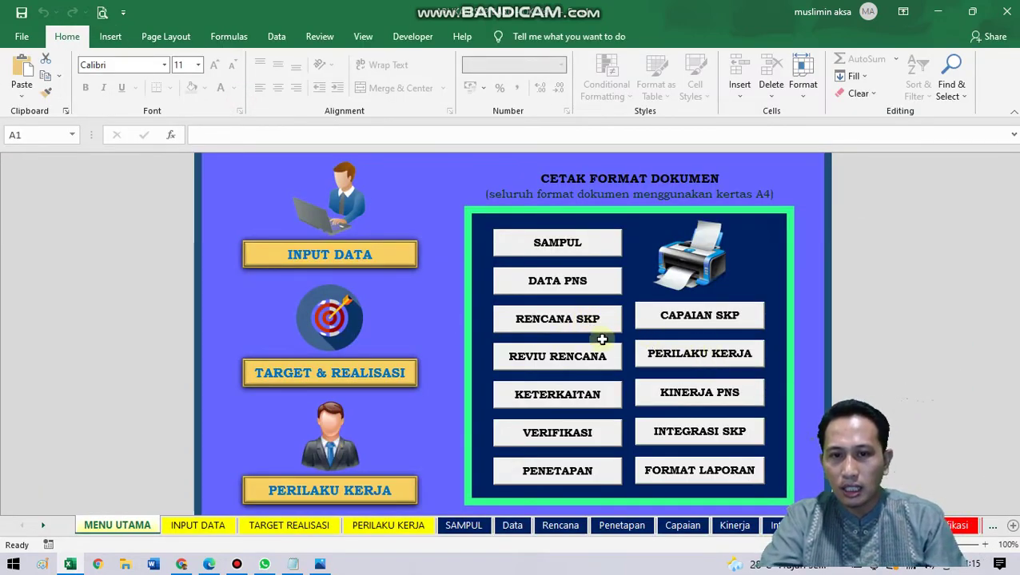
- Preview the PENETAPAN document, examine its lower table rows and signature block enlarged, and close the preview
{"action": "left_click", "coordinate": [579, 471]}
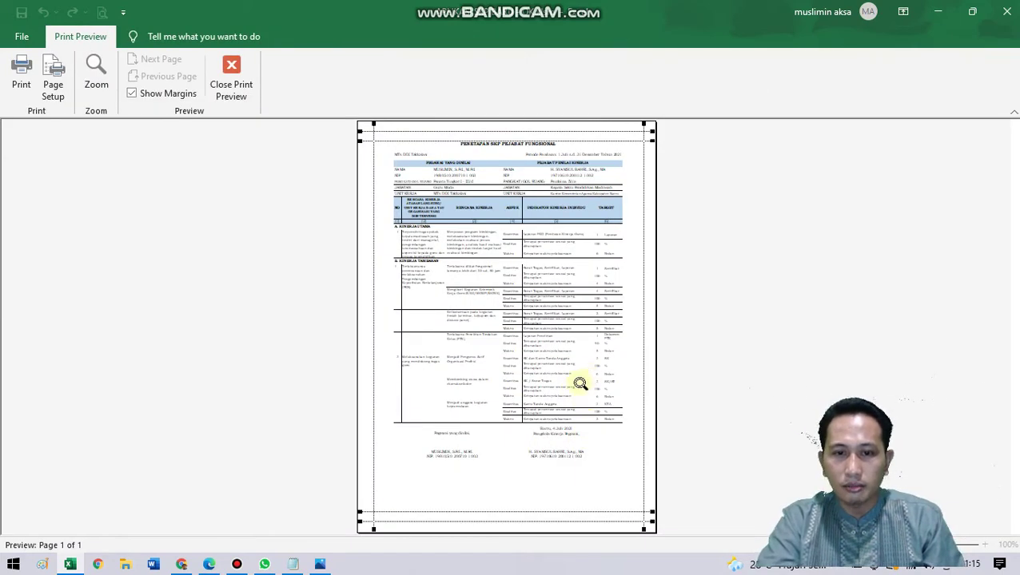
{"action": "left_click", "coordinate": [569, 398]}
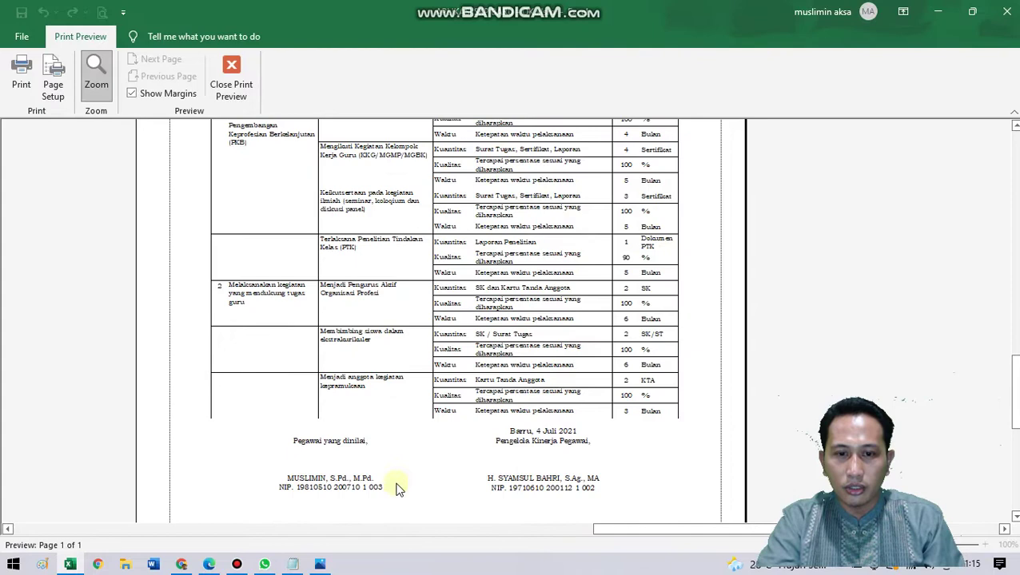
{"action": "left_click", "coordinate": [560, 450]}
{"action": "left_click", "coordinate": [231, 78]}
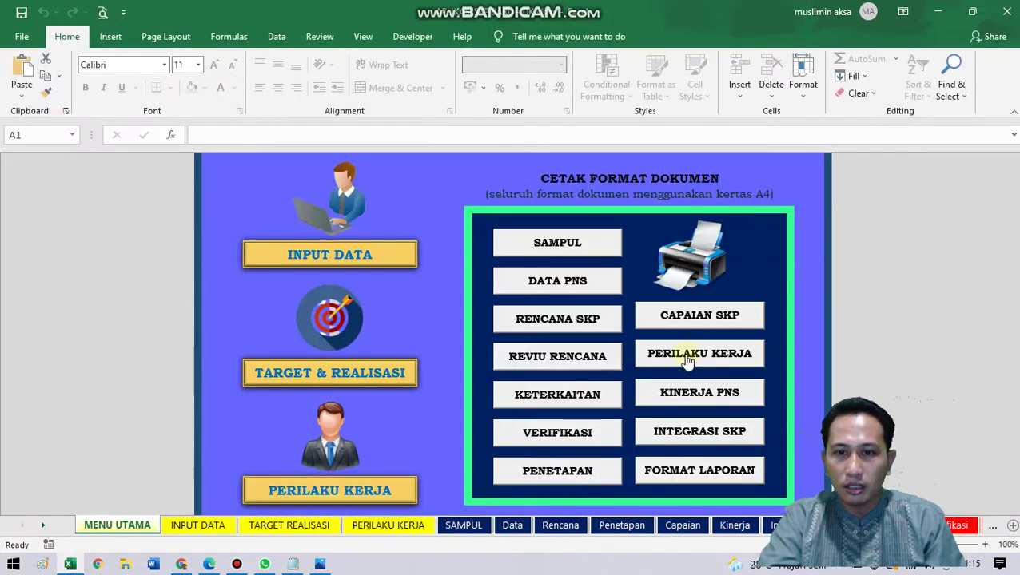
- Preview the CAPAIAN SKP document, examine the achievement tables on pages 1 and 2, and close the preview
{"action": "left_click", "coordinate": [690, 320]}
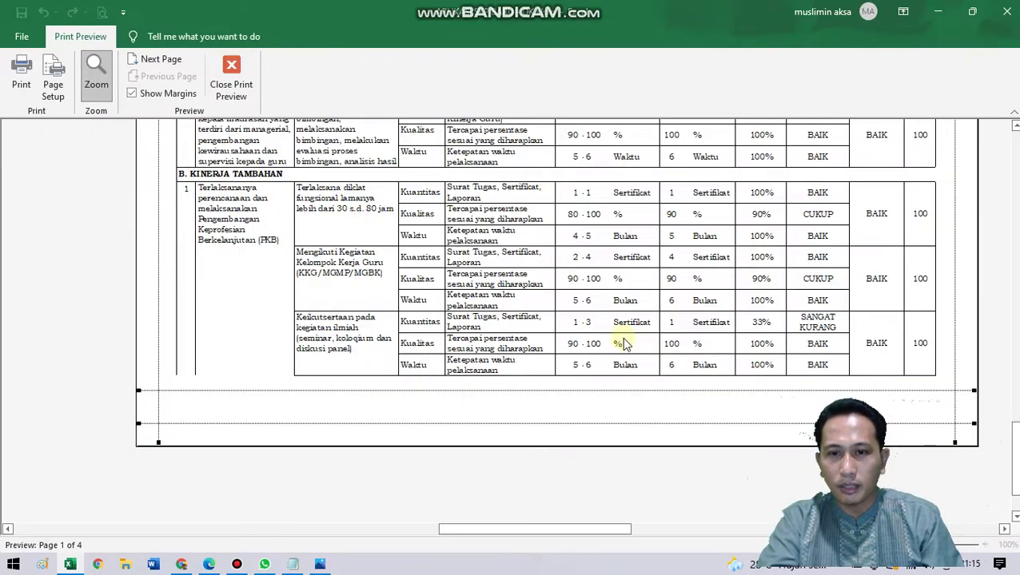
{"action": "left_click", "coordinate": [557, 320]}
{"action": "scroll", "coordinate": [557, 322], "scroll_direction": "down", "scroll_amount": 1}
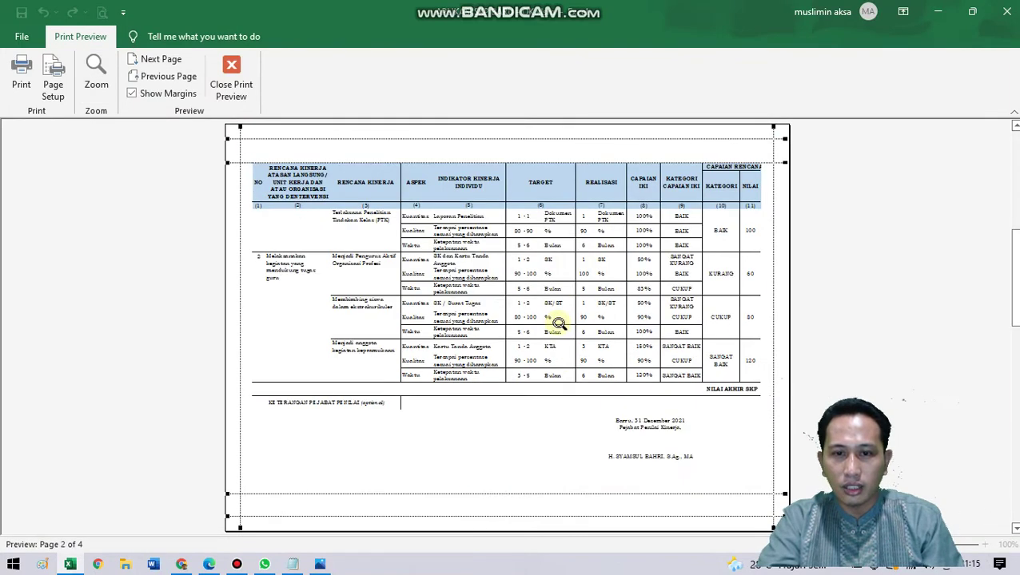
{"action": "left_click", "coordinate": [505, 277]}
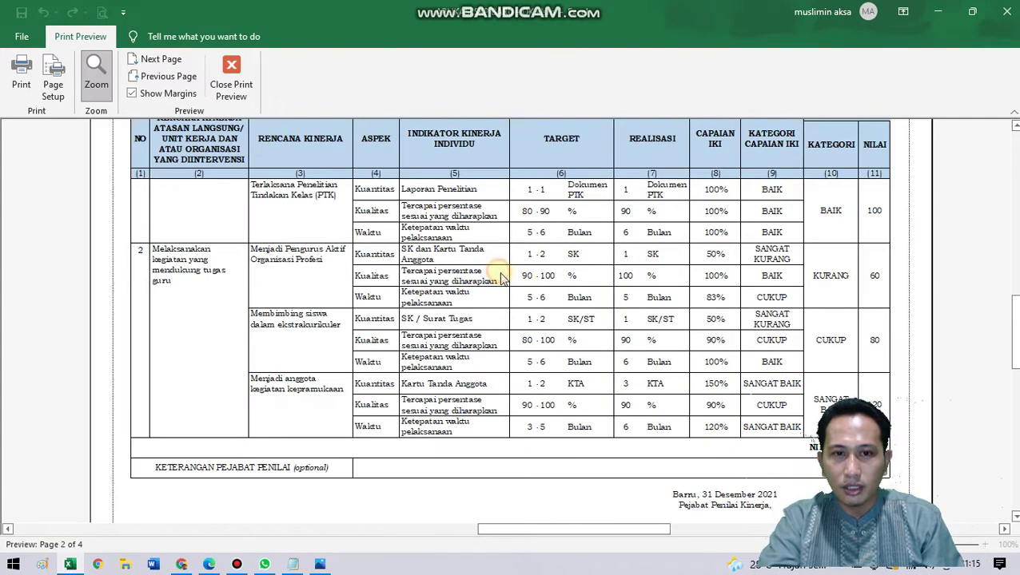
{"action": "scroll", "coordinate": [519, 412], "scroll_direction": "up", "scroll_amount": 3}
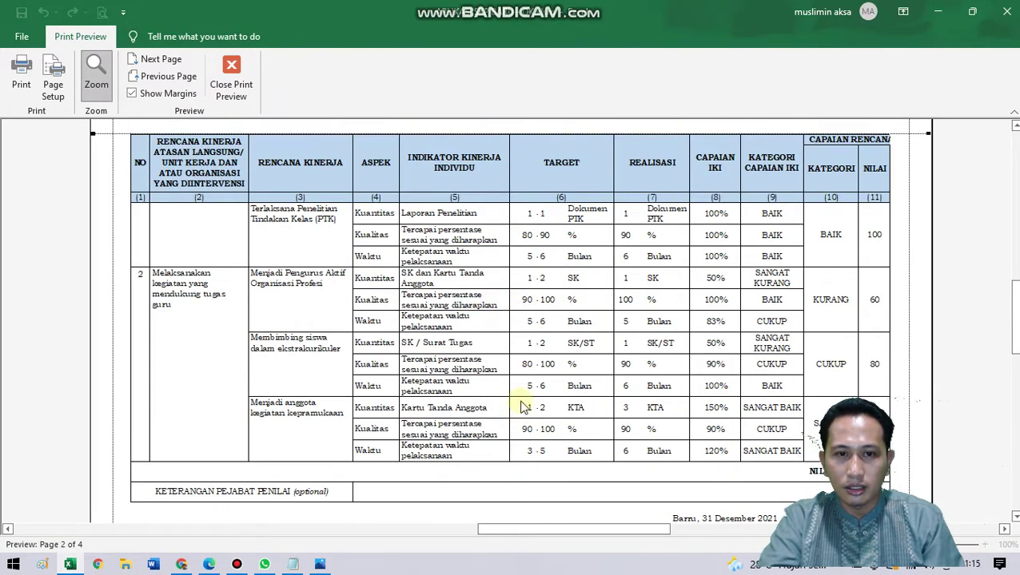
{"action": "left_click", "coordinate": [512, 337]}
{"action": "scroll", "coordinate": [513, 337], "scroll_direction": "up", "scroll_amount": 1}
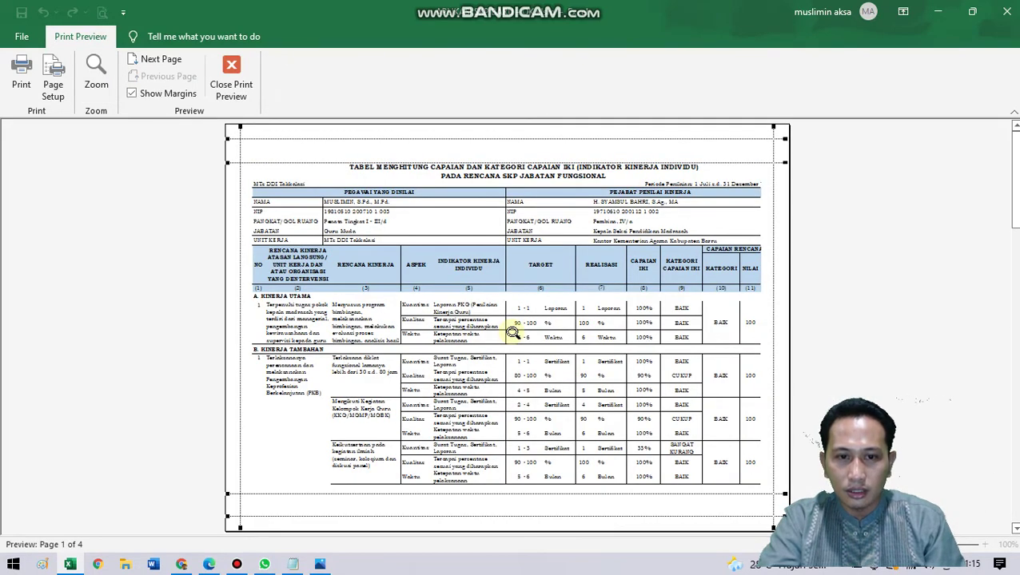
{"action": "scroll", "coordinate": [517, 340], "scroll_direction": "down", "scroll_amount": 1}
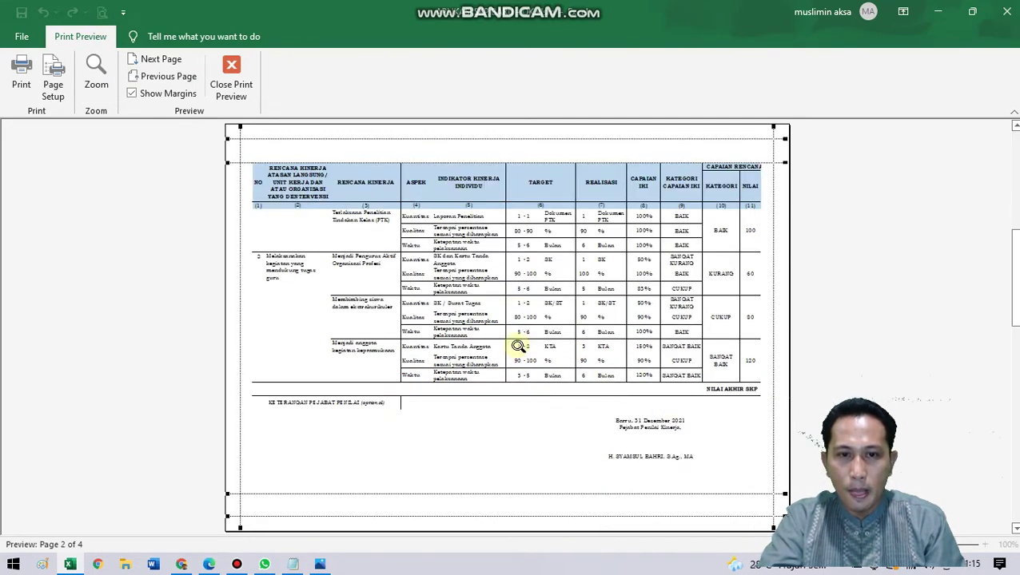
{"action": "left_click", "coordinate": [240, 95]}
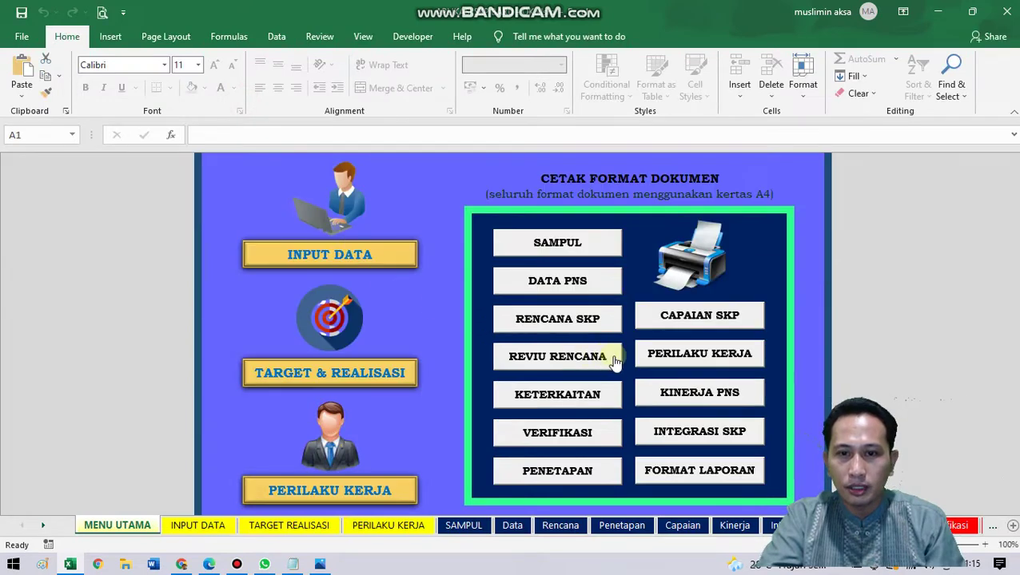
- Preview the PERILAKU KERJA document, examine its behaviour scores and assessment period enlarged, and close the preview
{"action": "left_click", "coordinate": [695, 358]}
{"action": "left_click", "coordinate": [546, 318]}
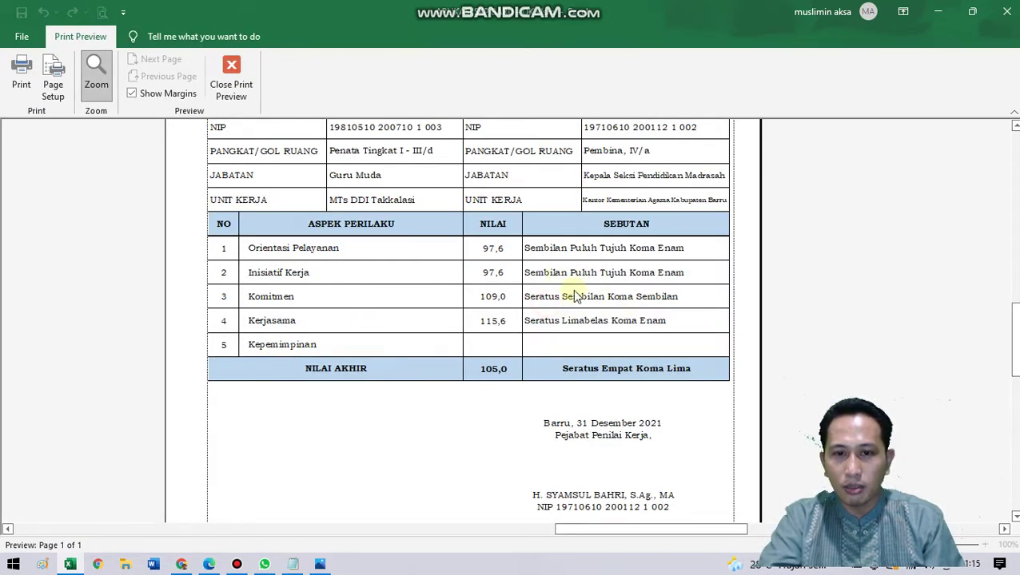
{"action": "scroll", "coordinate": [572, 289], "scroll_direction": "down", "scroll_amount": 2}
{"action": "scroll", "coordinate": [615, 307], "scroll_direction": "up", "scroll_amount": 6}
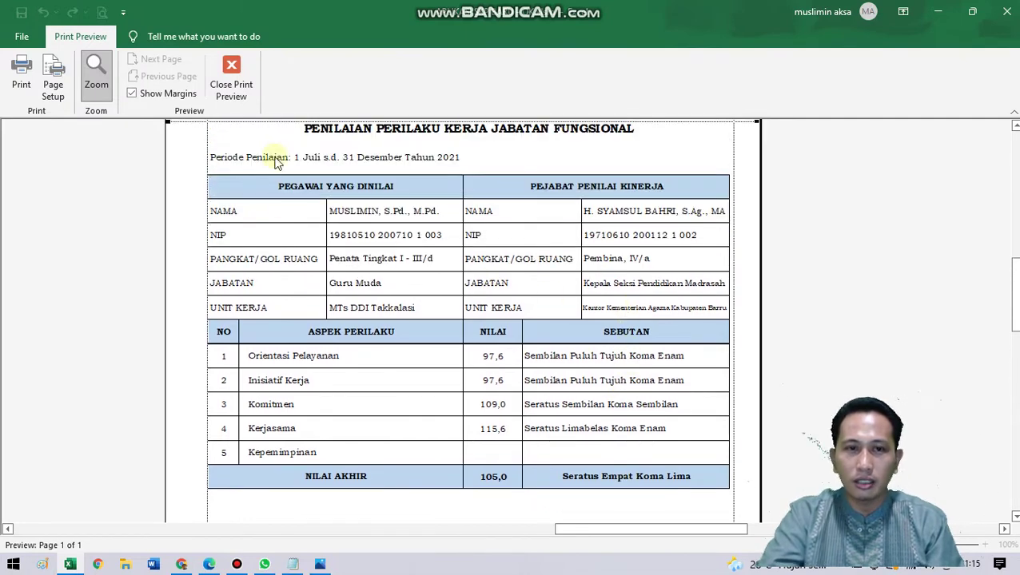
{"action": "left_click", "coordinate": [230, 76]}
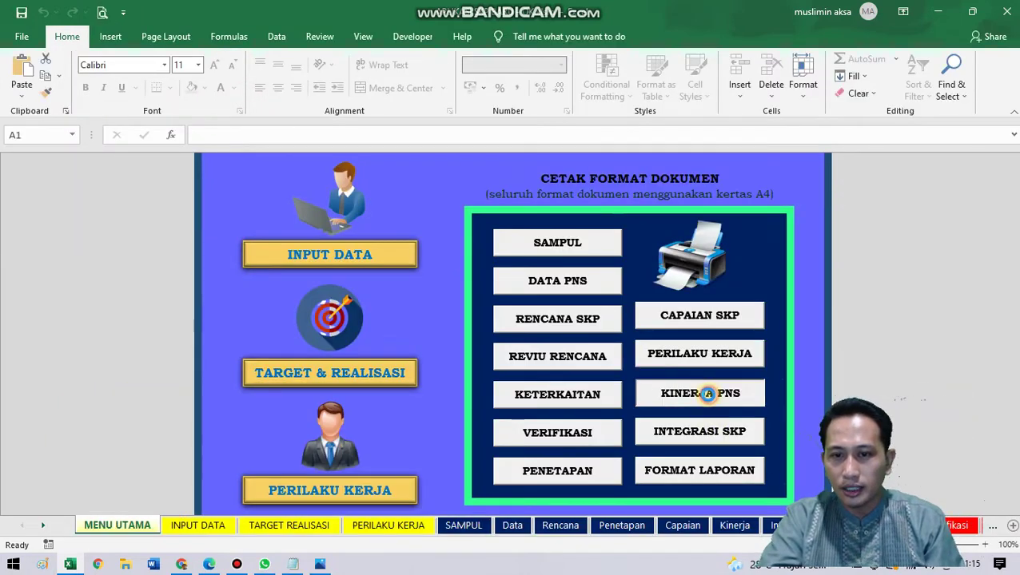
- Preview the KINERJA PNS and INTEGRASI SKP documents, check their score tables and close each preview
{"action": "left_click", "coordinate": [707, 393]}
{"action": "scroll", "coordinate": [472, 319], "scroll_direction": "down", "scroll_amount": 3}
{"action": "scroll", "coordinate": [478, 302], "scroll_direction": "up", "scroll_amount": 1}
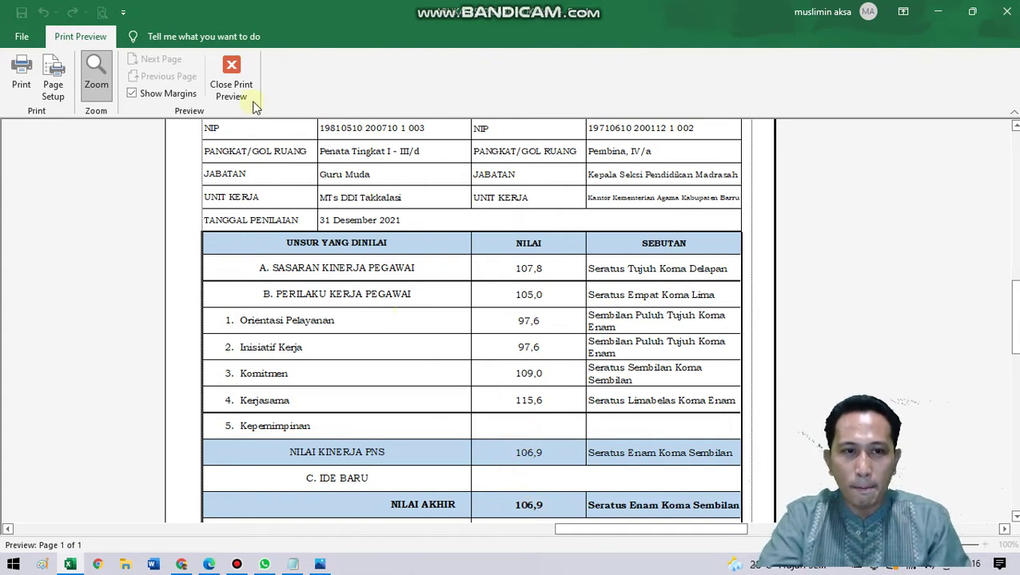
{"action": "left_click", "coordinate": [240, 89]}
{"action": "left_click", "coordinate": [676, 434]}
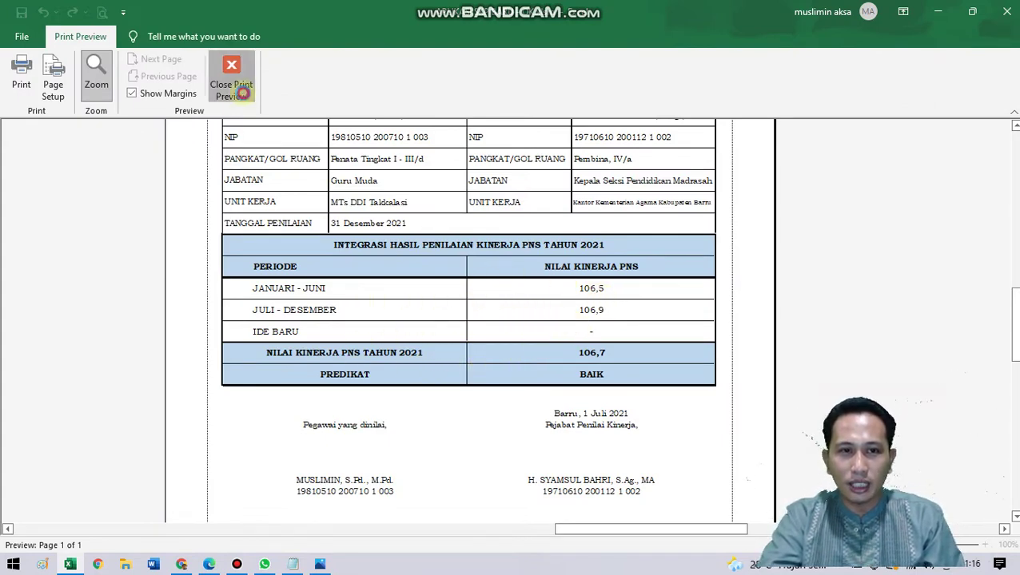
{"action": "left_click", "coordinate": [229, 80]}
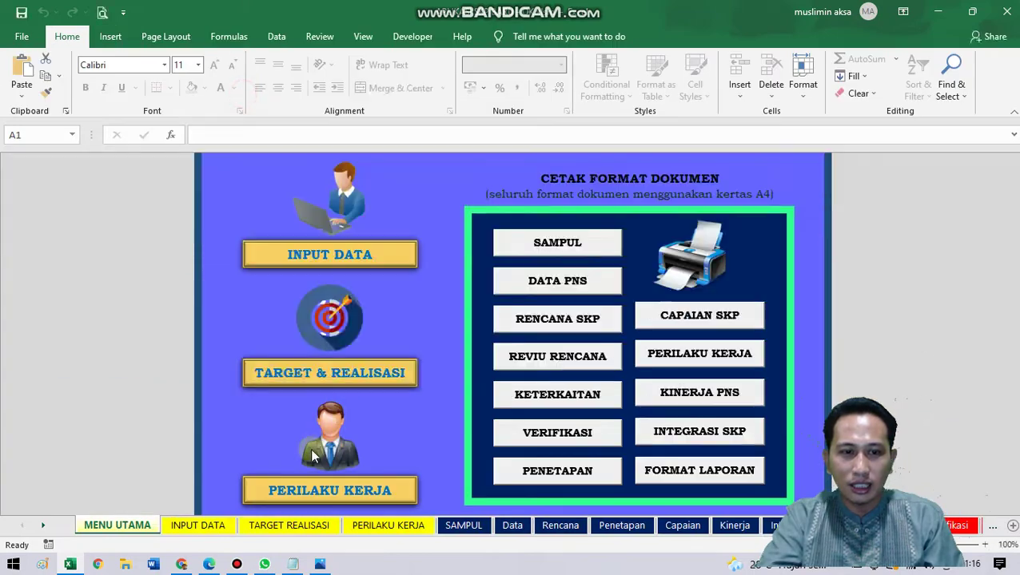
- Set the yellow January–June 2021 work performance score on the TARGET REALISASI sheet to 90,13 and return to the main menu
{"action": "left_click", "coordinate": [202, 526]}
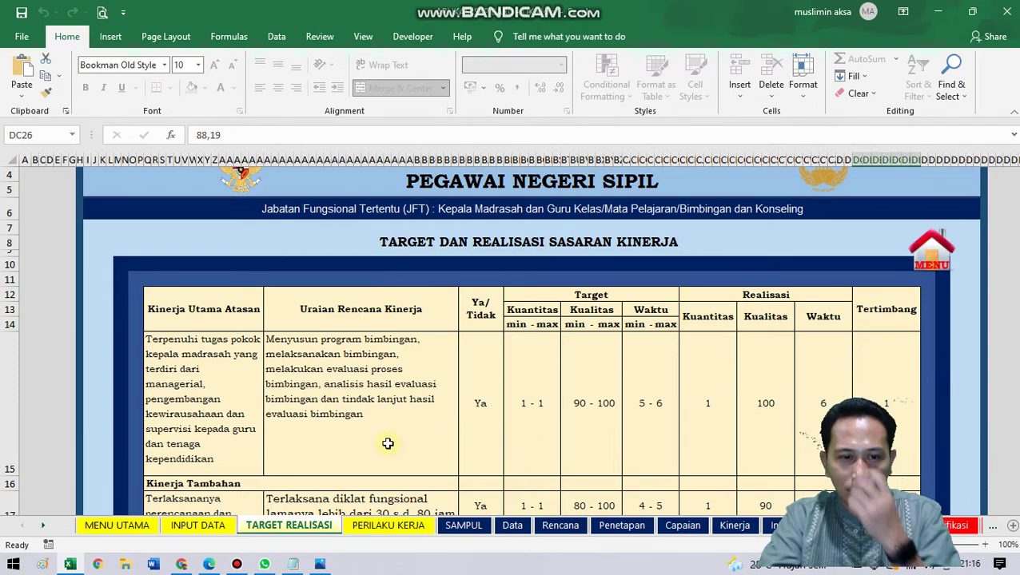
{"action": "scroll", "coordinate": [392, 446], "scroll_direction": "down", "scroll_amount": 7}
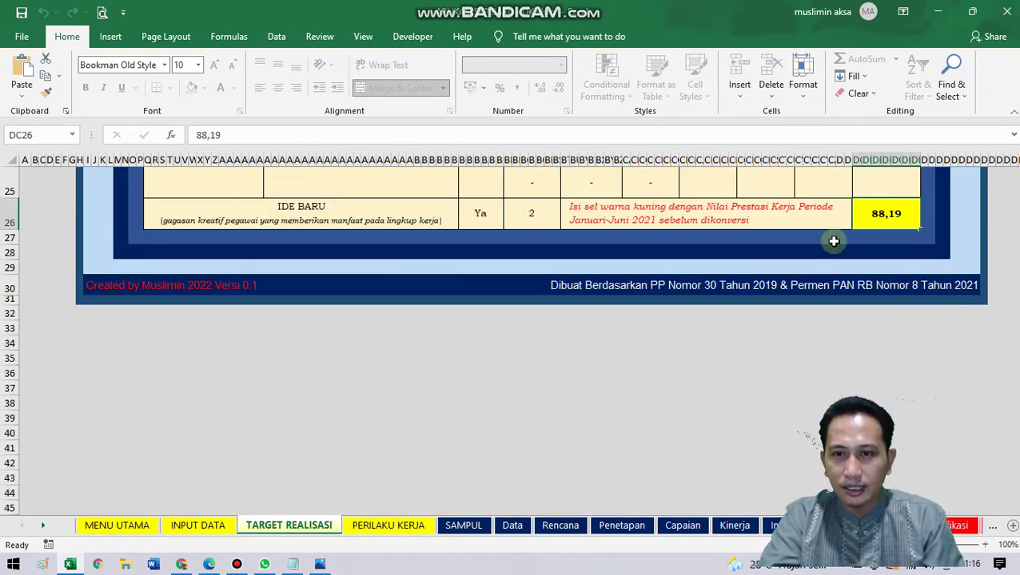
{"action": "left_click", "coordinate": [729, 222]}
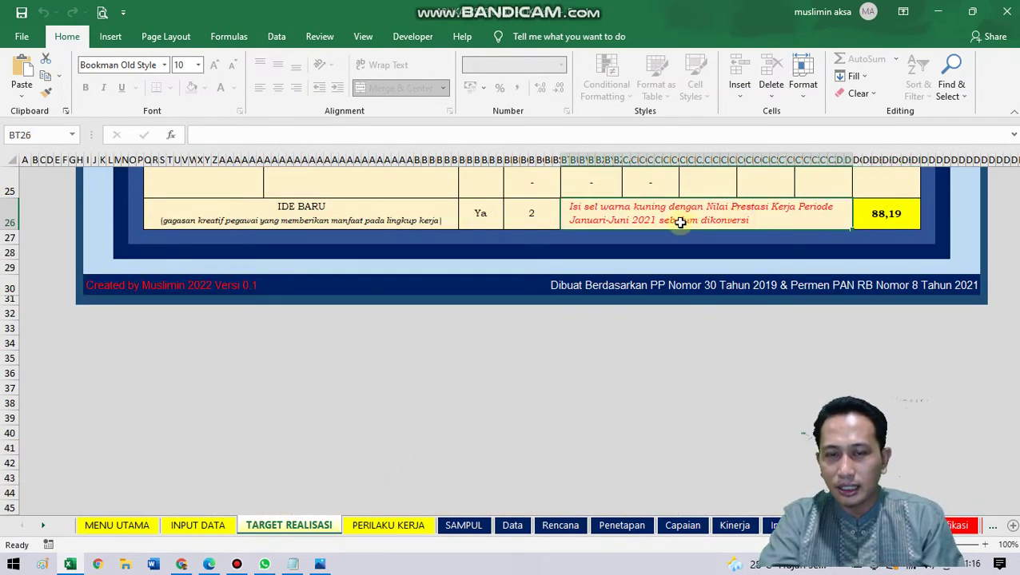
{"action": "left_click", "coordinate": [879, 226]}
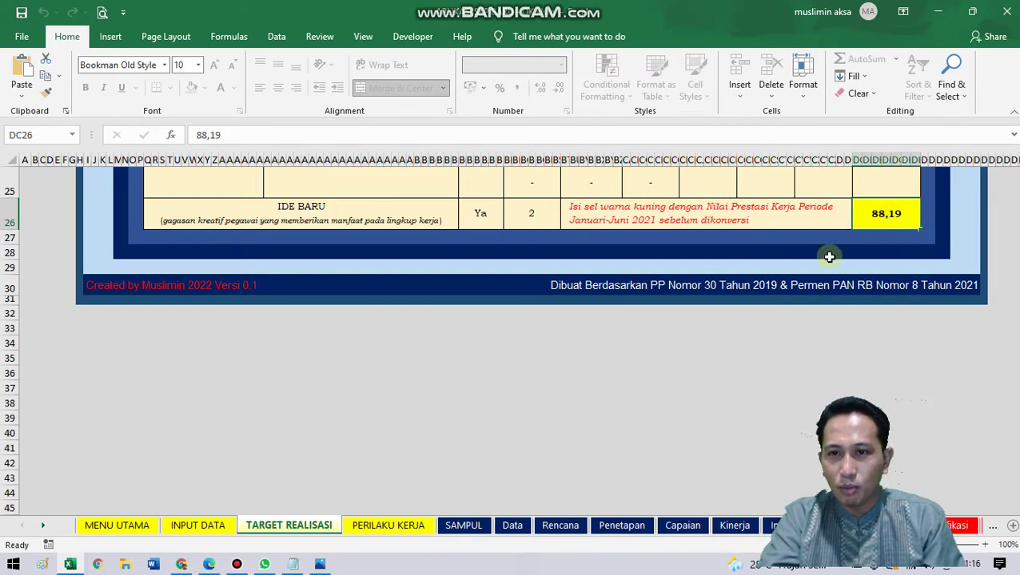
{"action": "scroll", "coordinate": [830, 257], "scroll_direction": "up", "scroll_amount": 1}
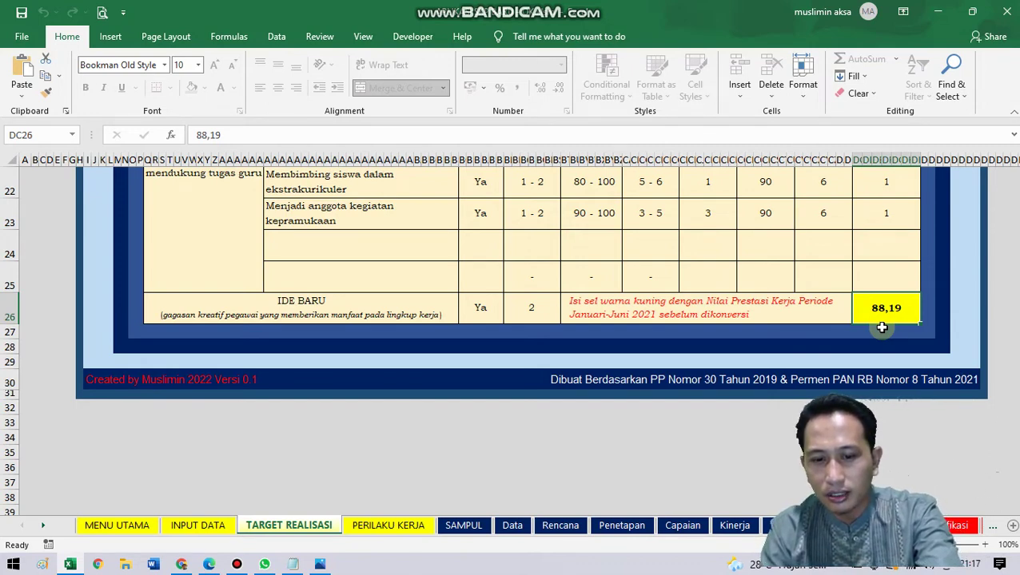
{"action": "type", "text": "90"}
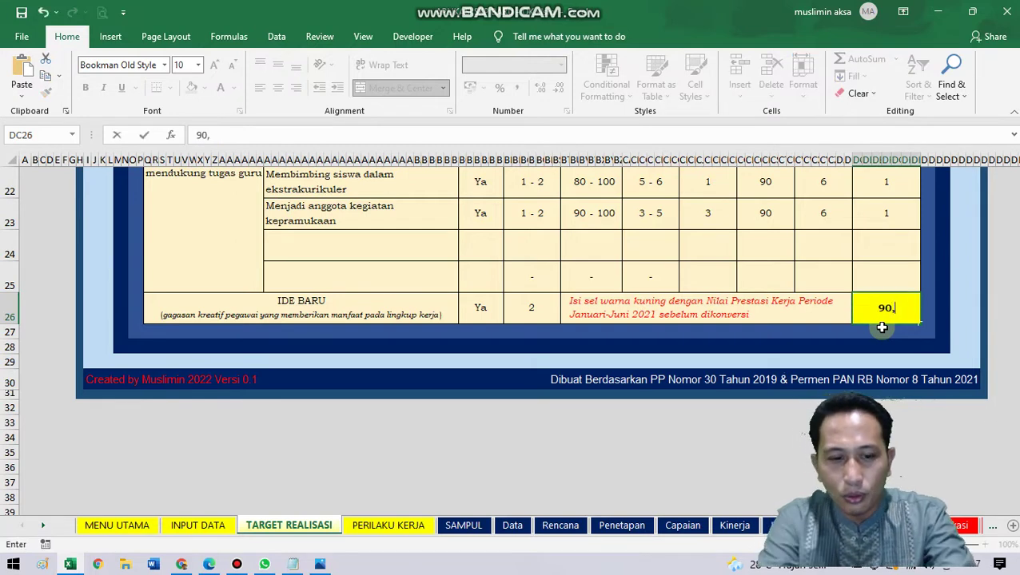
{"action": "type", "text": ",13"}
{"action": "key", "text": "Return"}
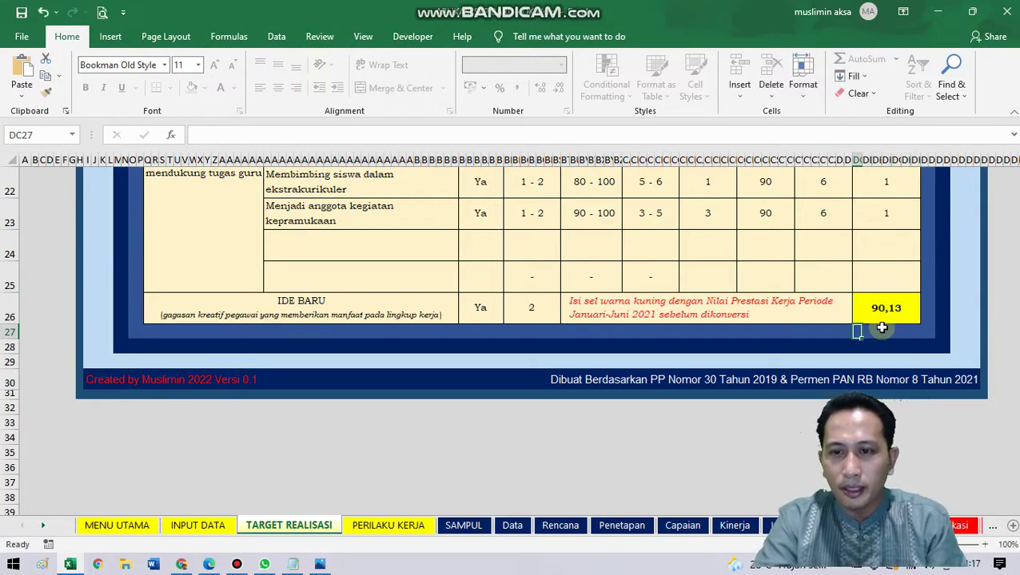
{"action": "left_click", "coordinate": [896, 304]}
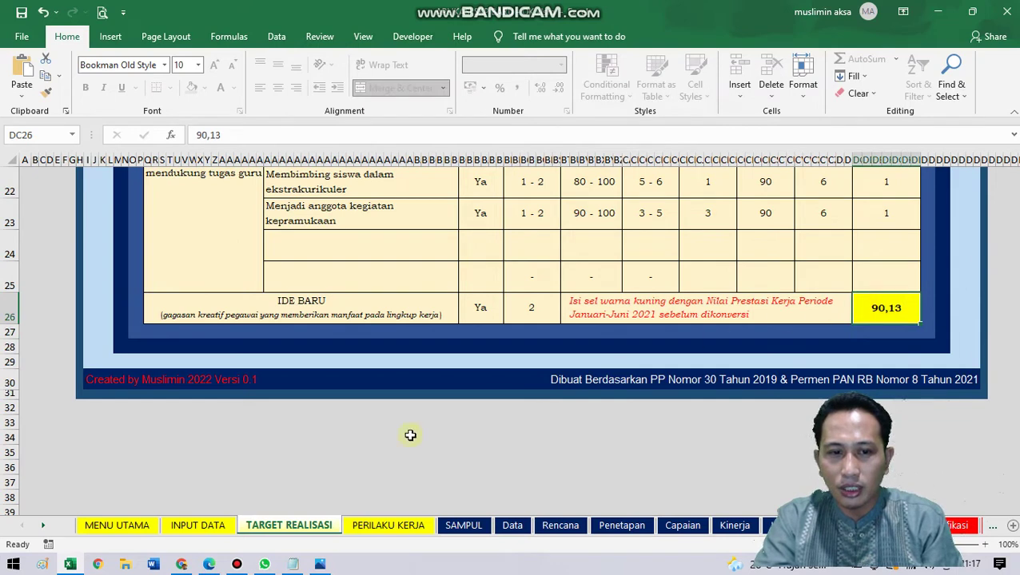
{"action": "left_click", "coordinate": [128, 531]}
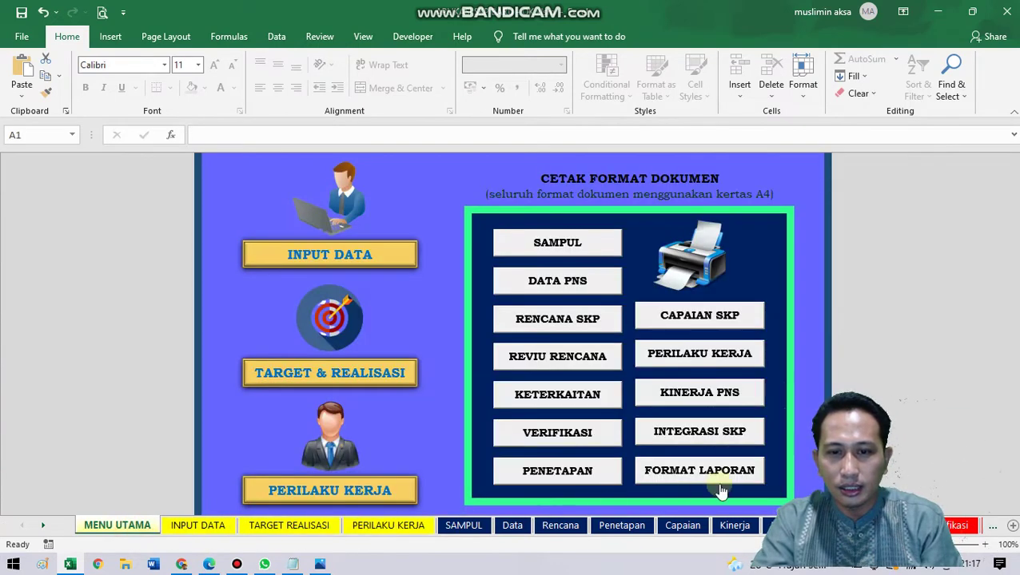
- Compare the January–June score in the INTEGRASI SKP preview with the yellow score on the TARGET REALISASI sheet, and close the preview
{"action": "left_click", "coordinate": [710, 430]}
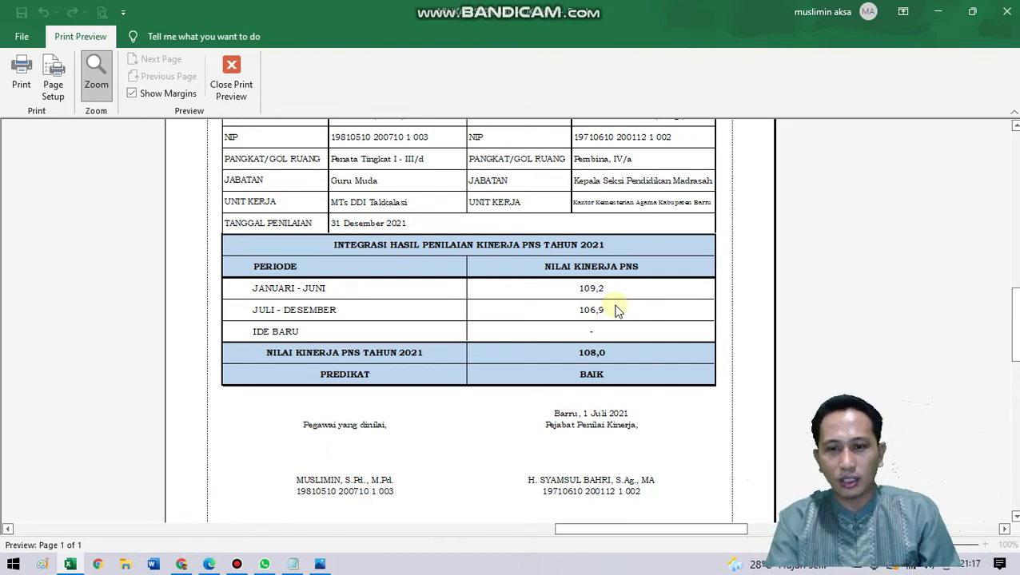
{"action": "left_click", "coordinate": [230, 76]}
{"action": "left_click", "coordinate": [278, 528]}
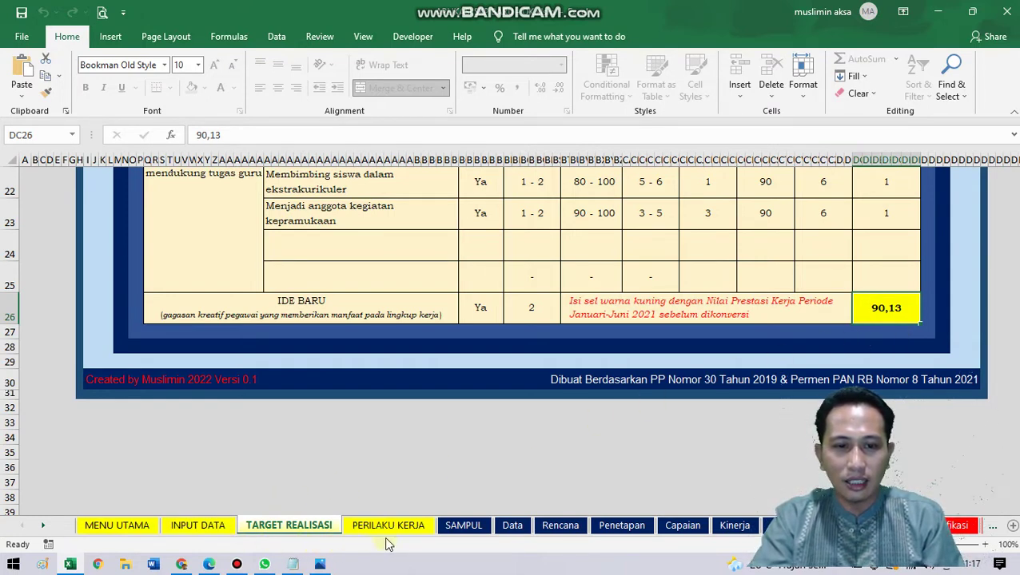
{"action": "left_click", "coordinate": [128, 527]}
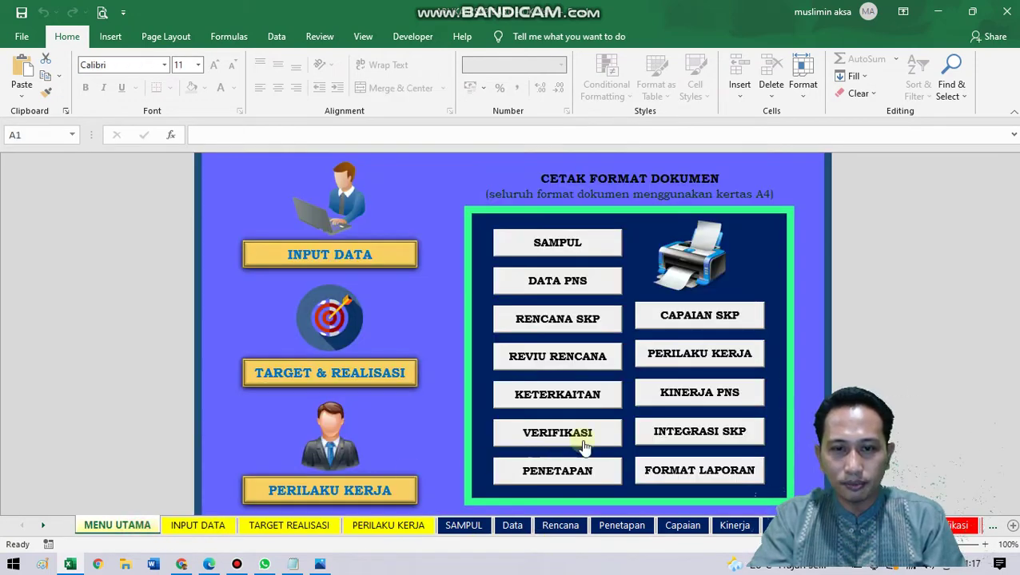
{"action": "left_click", "coordinate": [730, 429]}
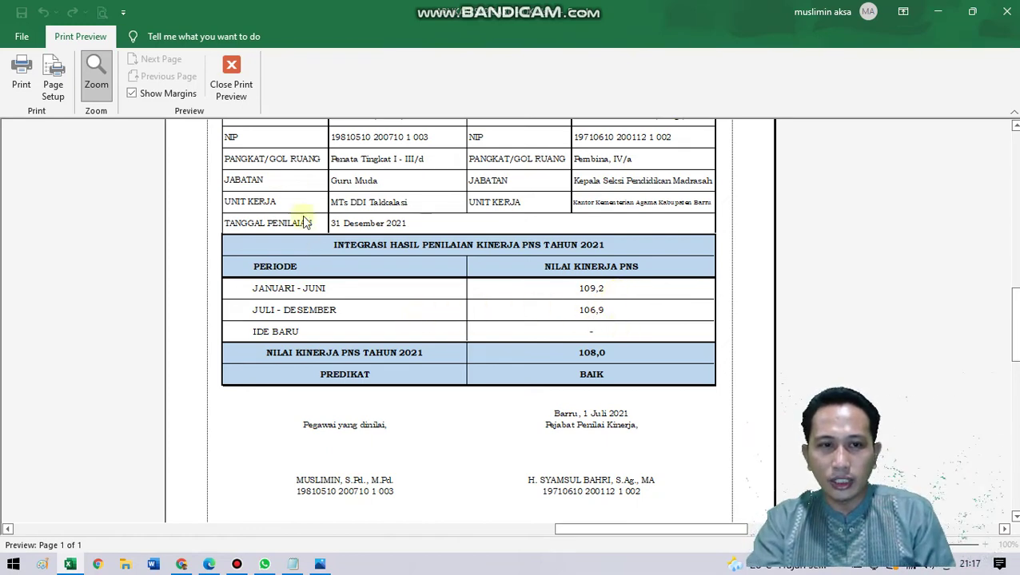
{"action": "left_click", "coordinate": [231, 76]}
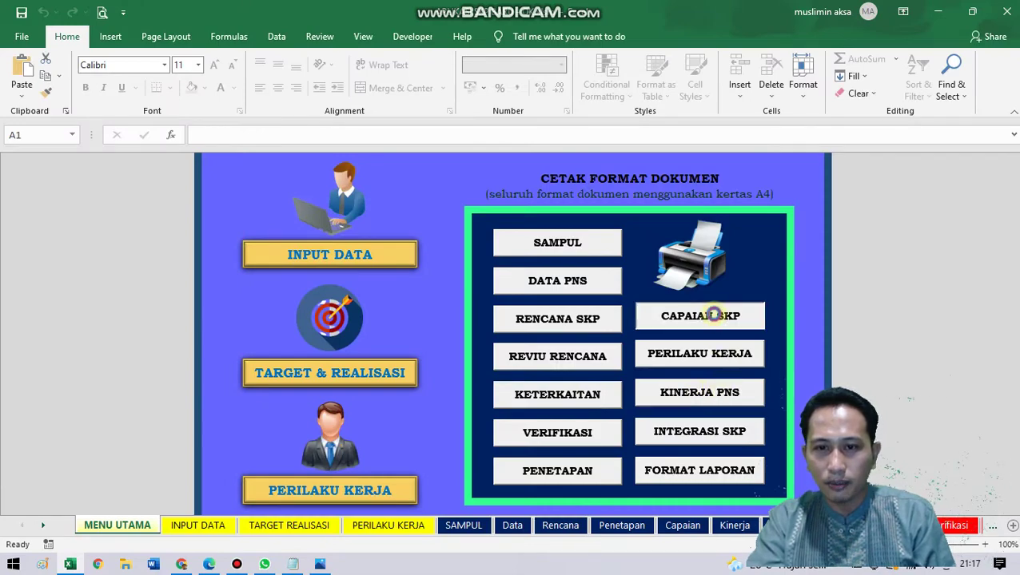
- Preview the CAPAIAN SKP document, look over the KINERJA TAMBAHAN rows on page 1, and close the preview
{"action": "left_click", "coordinate": [720, 314]}
{"action": "scroll", "coordinate": [683, 360], "scroll_direction": "down", "scroll_amount": 5}
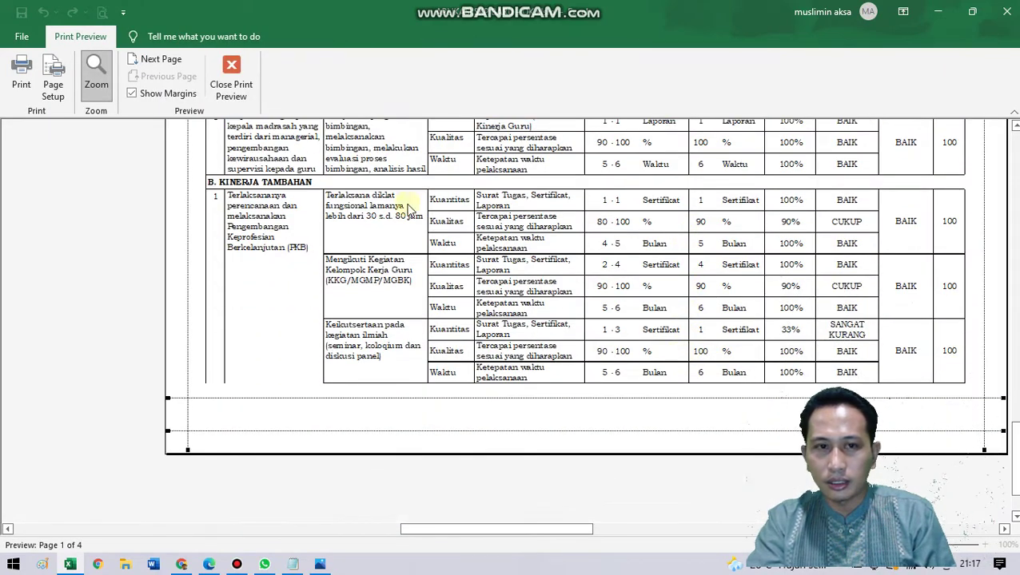
{"action": "left_click", "coordinate": [231, 80]}
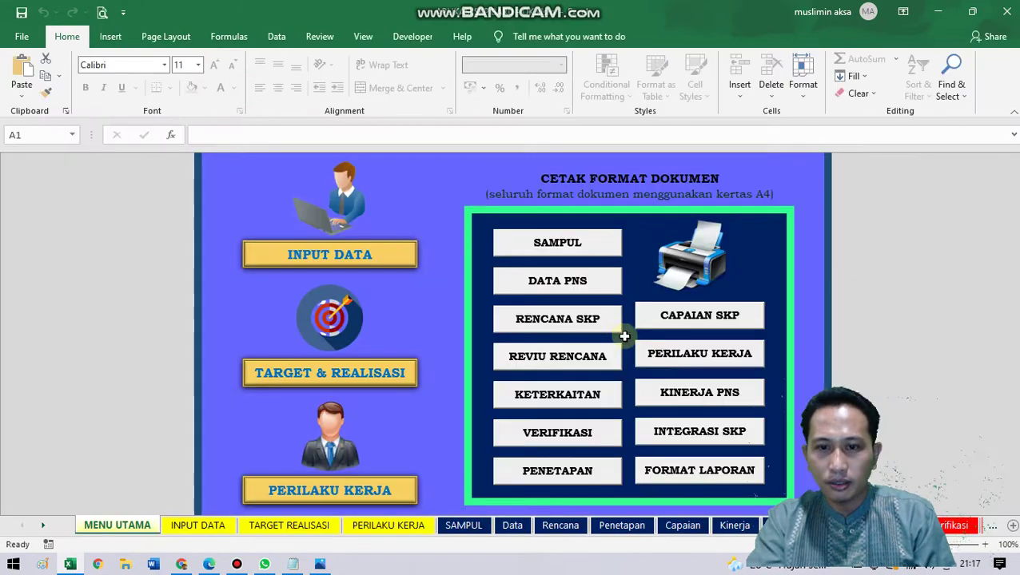
- Compare the KINERJA PNS final score with the July–December score and yearly rating in the INTEGRASI SKP preview, closing each preview
{"action": "left_click", "coordinate": [712, 393]}
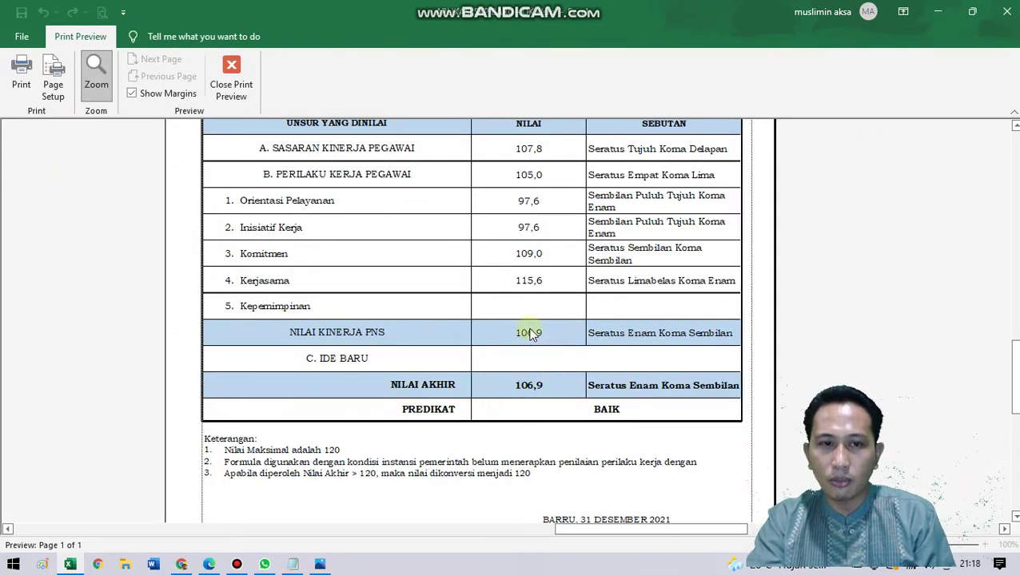
{"action": "left_click", "coordinate": [231, 80]}
{"action": "left_click", "coordinate": [698, 441]}
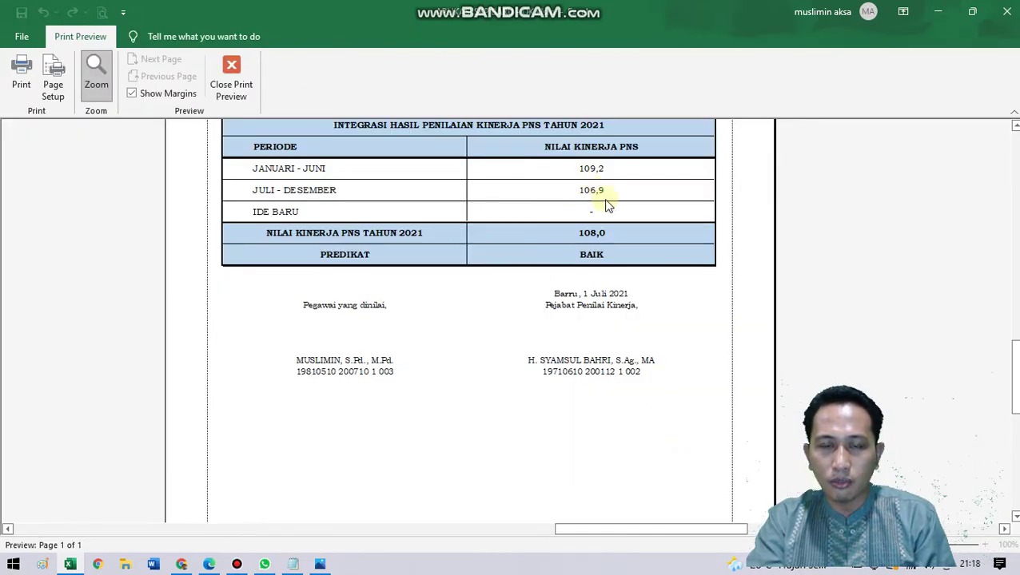
{"action": "scroll", "coordinate": [619, 220], "scroll_direction": "up", "scroll_amount": 1}
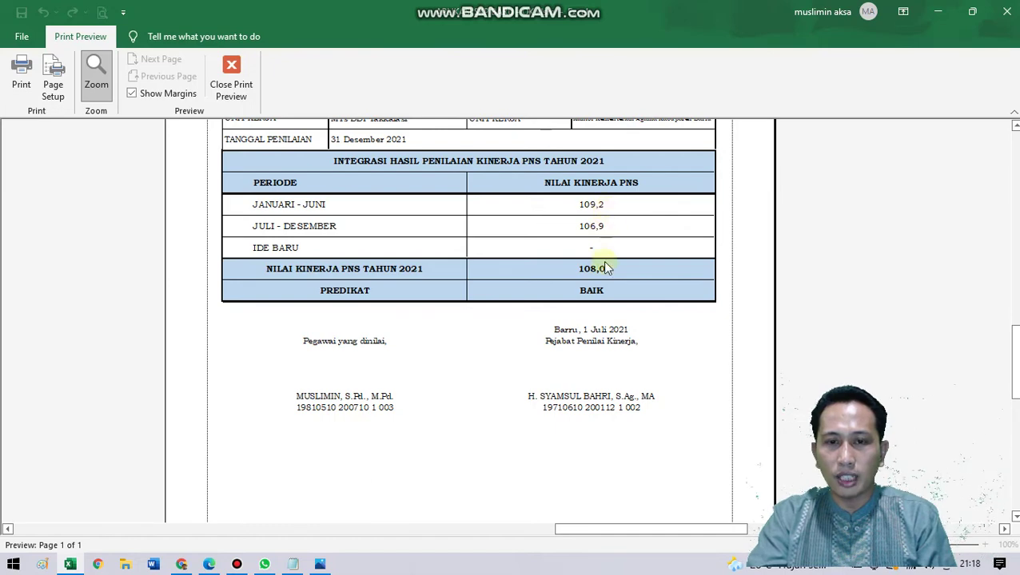
{"action": "scroll", "coordinate": [624, 304], "scroll_direction": "up", "scroll_amount": 1}
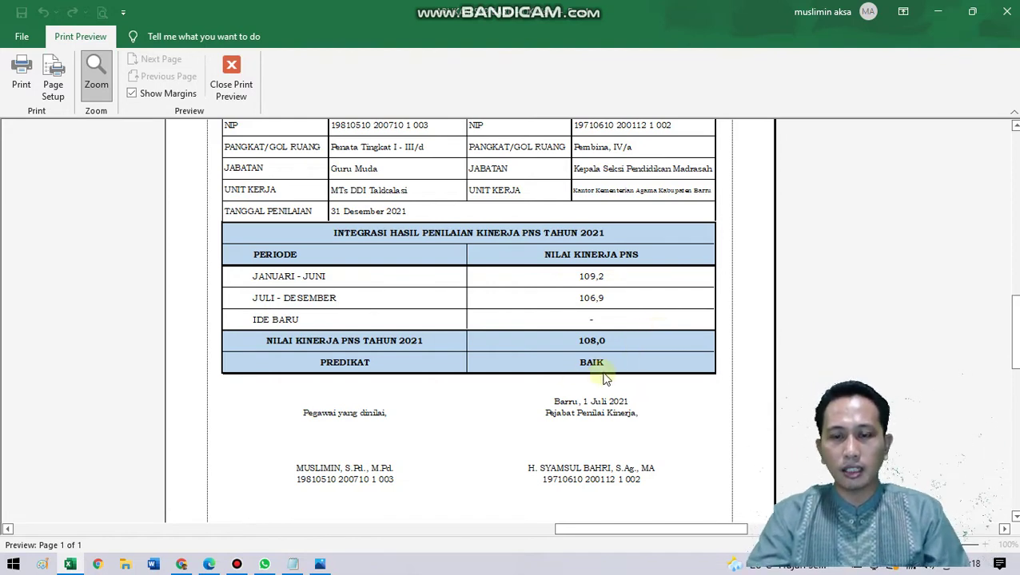
{"action": "left_click", "coordinate": [231, 74]}
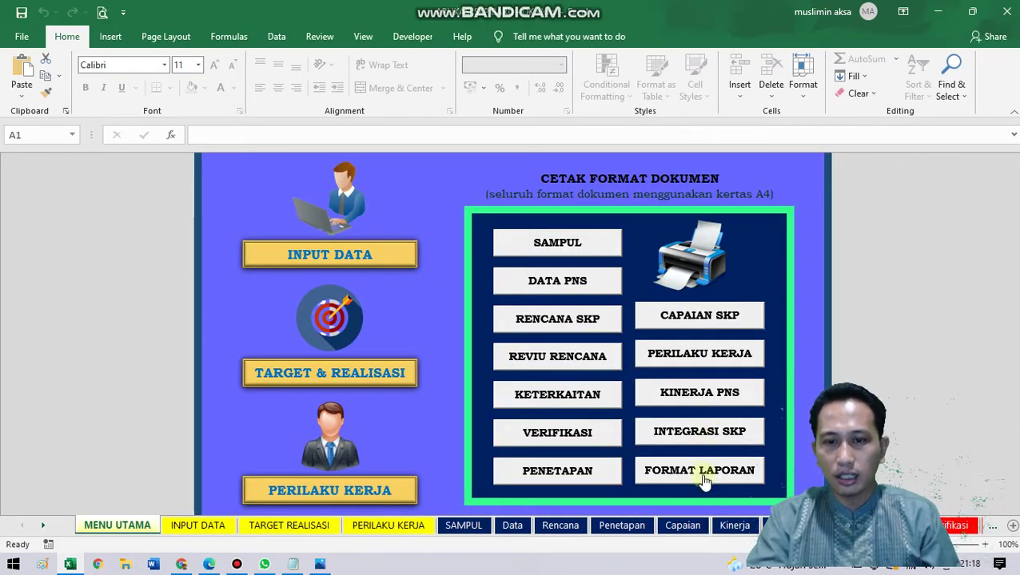
- Preview the FORMAT LAPORAN document, examine it from the officials' data through the performance scores to the signature blocks, and close the preview
{"action": "left_click", "coordinate": [702, 477]}
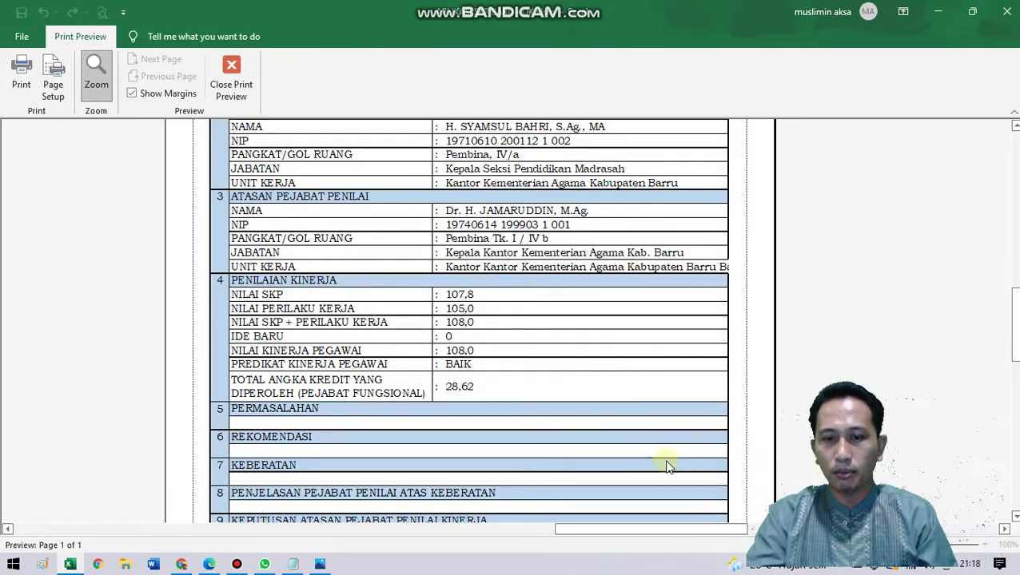
{"action": "scroll", "coordinate": [515, 356], "scroll_direction": "up", "scroll_amount": 3}
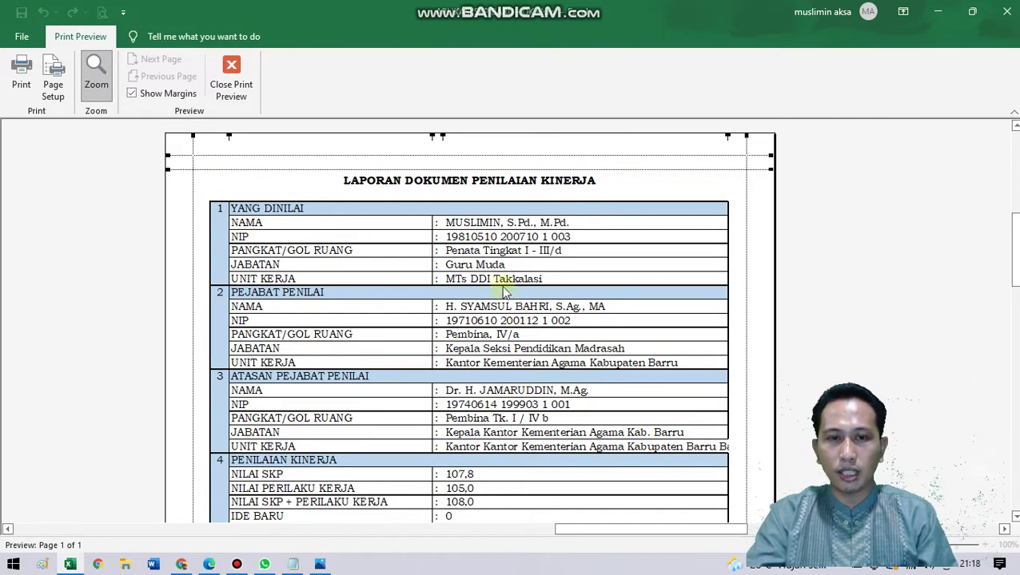
{"action": "scroll", "coordinate": [515, 296], "scroll_direction": "down", "scroll_amount": 1}
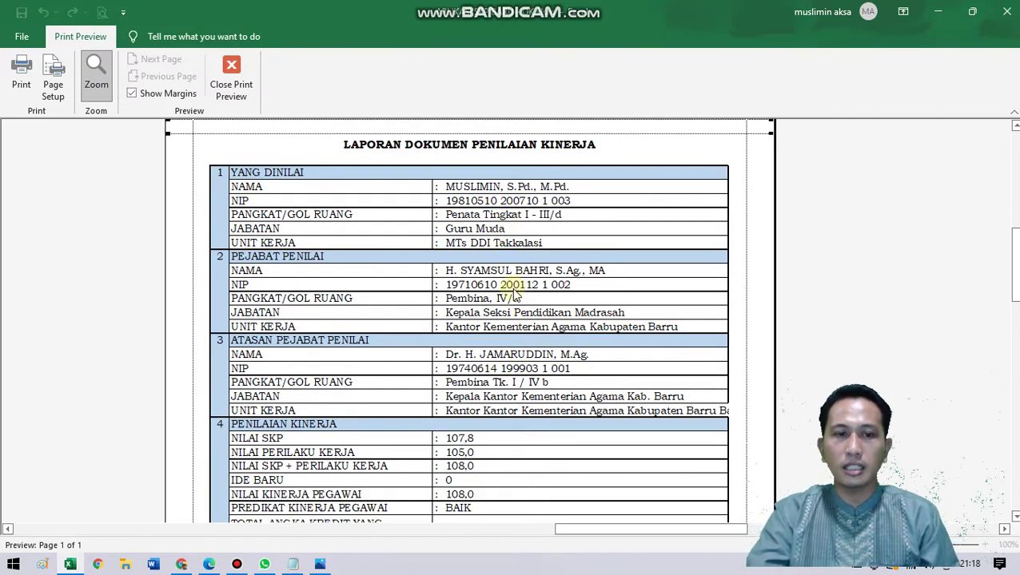
{"action": "scroll", "coordinate": [514, 295], "scroll_direction": "down", "scroll_amount": 4}
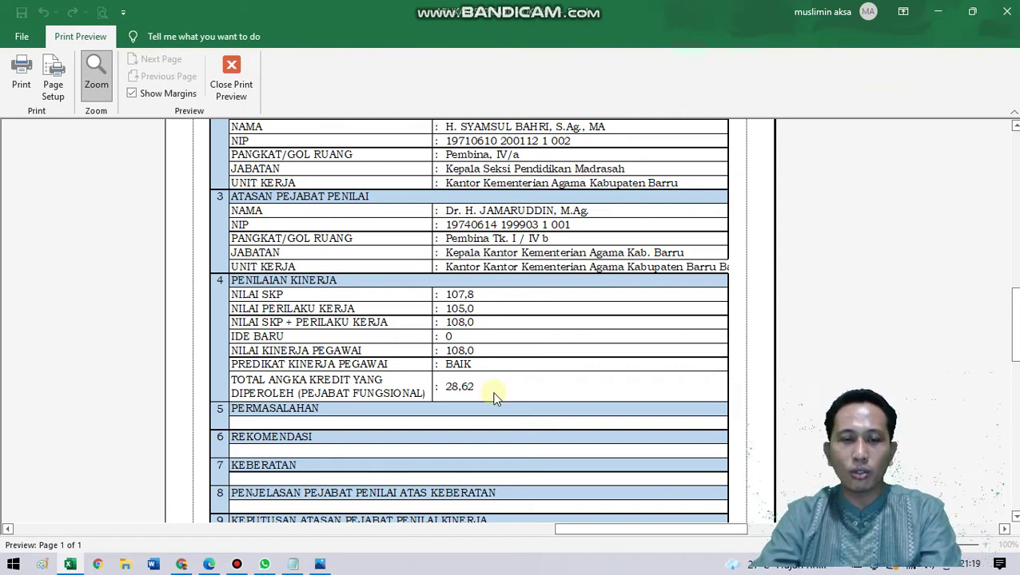
{"action": "scroll", "coordinate": [472, 399], "scroll_direction": "down", "scroll_amount": 3}
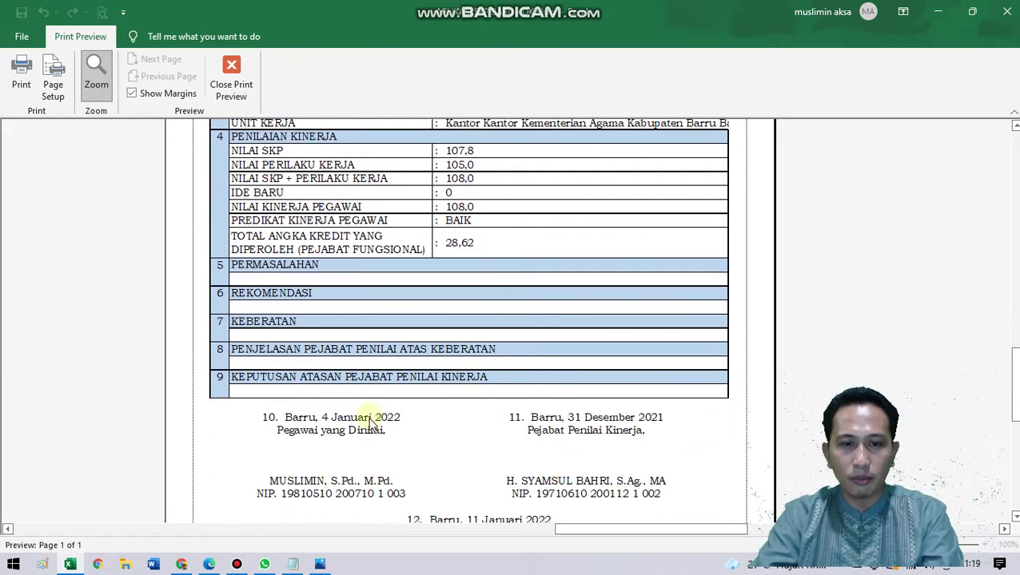
{"action": "scroll", "coordinate": [370, 424], "scroll_direction": "down", "scroll_amount": 1}
{"action": "scroll", "coordinate": [636, 412], "scroll_direction": "down", "scroll_amount": 1}
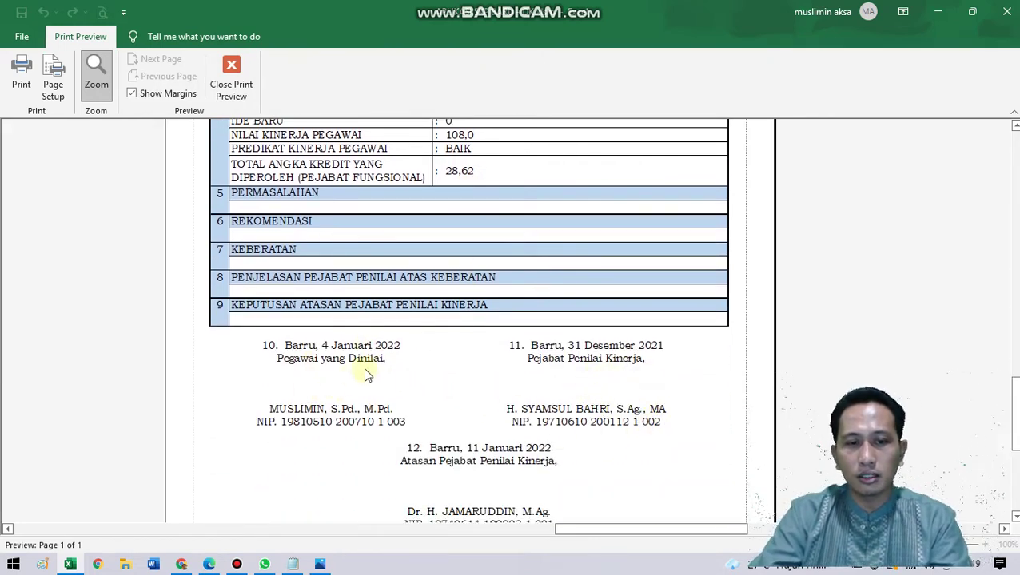
{"action": "scroll", "coordinate": [365, 374], "scroll_direction": "down", "scroll_amount": 1}
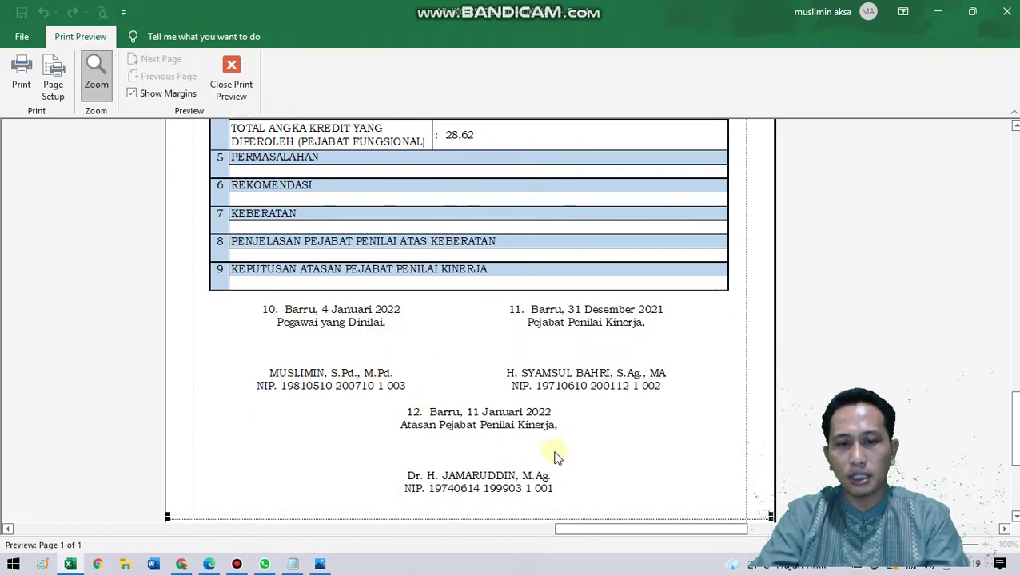
{"action": "scroll", "coordinate": [557, 457], "scroll_direction": "down", "scroll_amount": 1}
{"action": "left_click", "coordinate": [234, 73]}
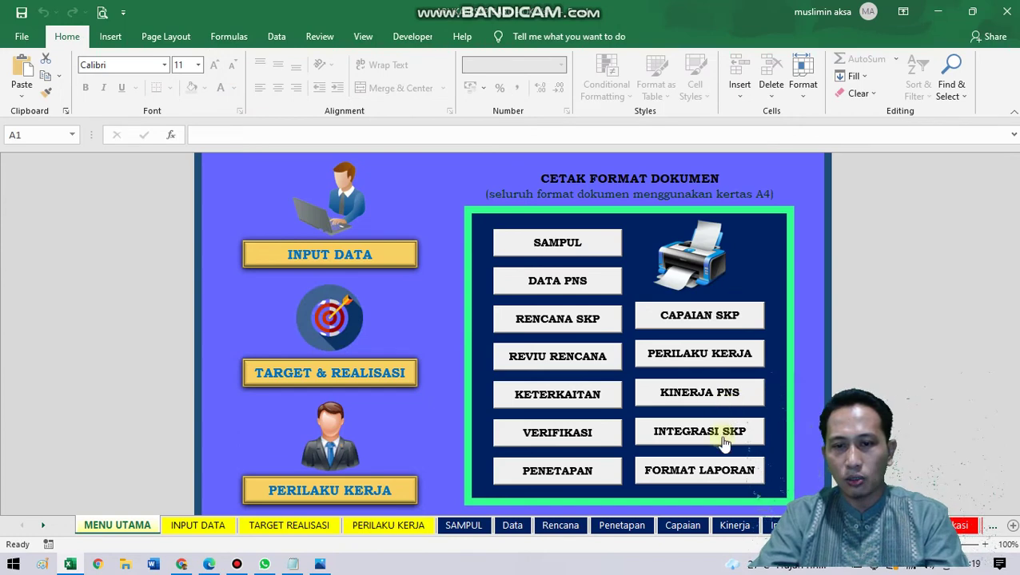
- Preview the PERILAKU KERJA document, examine the behaviour aspect scores and final score, and close the preview
{"action": "left_click", "coordinate": [724, 354]}
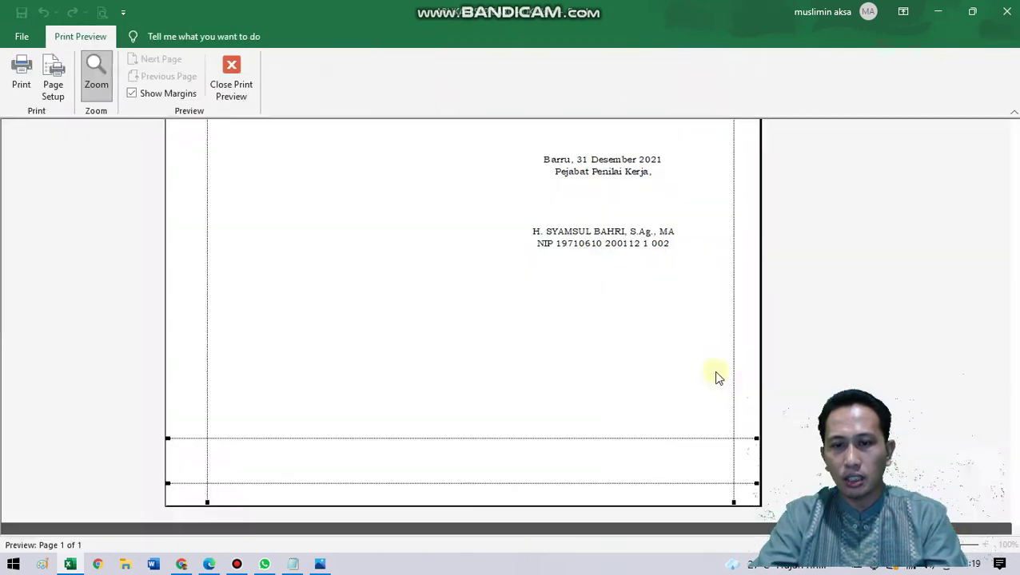
{"action": "scroll", "coordinate": [665, 389], "scroll_direction": "up", "scroll_amount": 5}
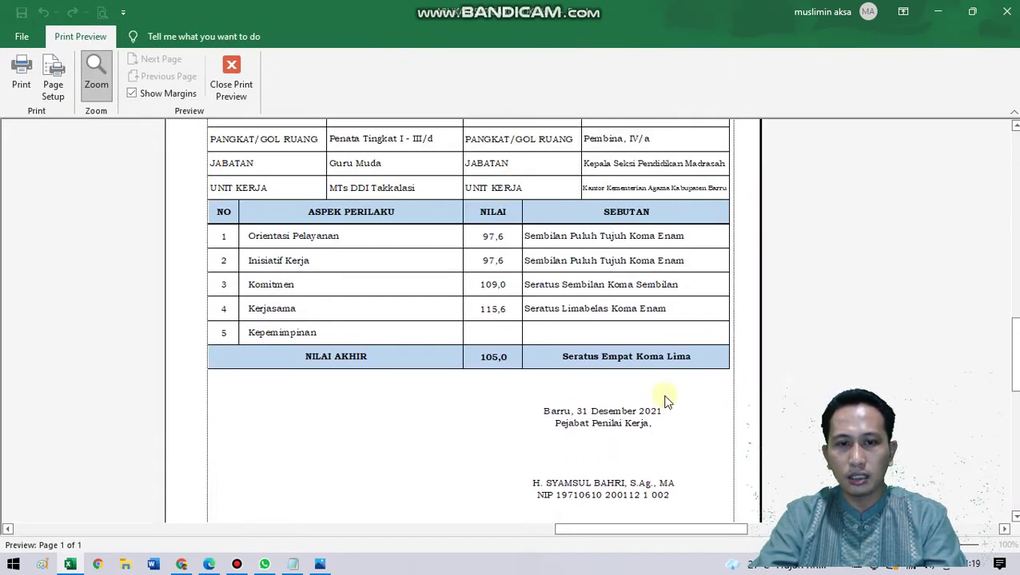
{"action": "scroll", "coordinate": [666, 402], "scroll_direction": "up", "scroll_amount": 1}
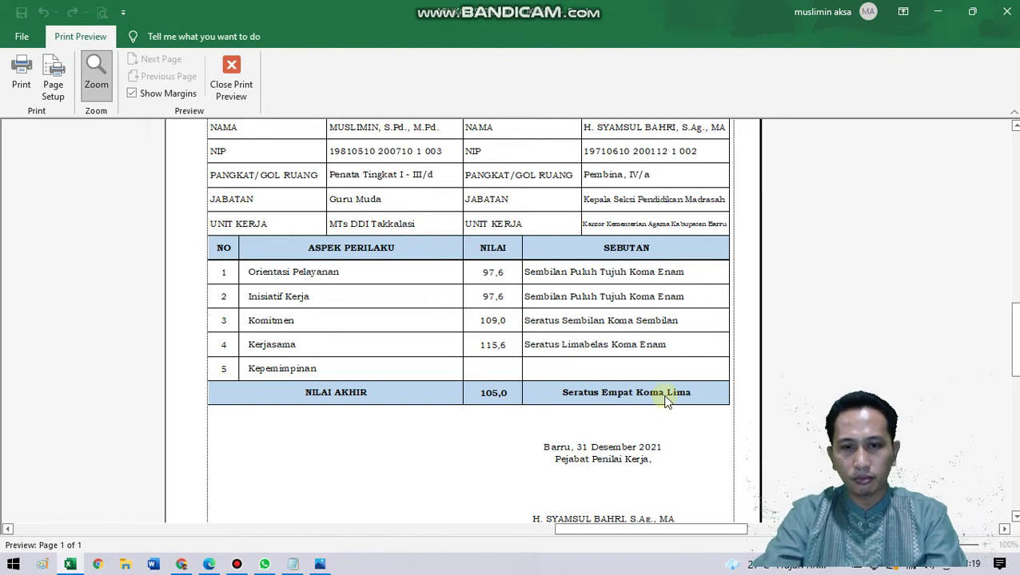
{"action": "left_click", "coordinate": [232, 73]}
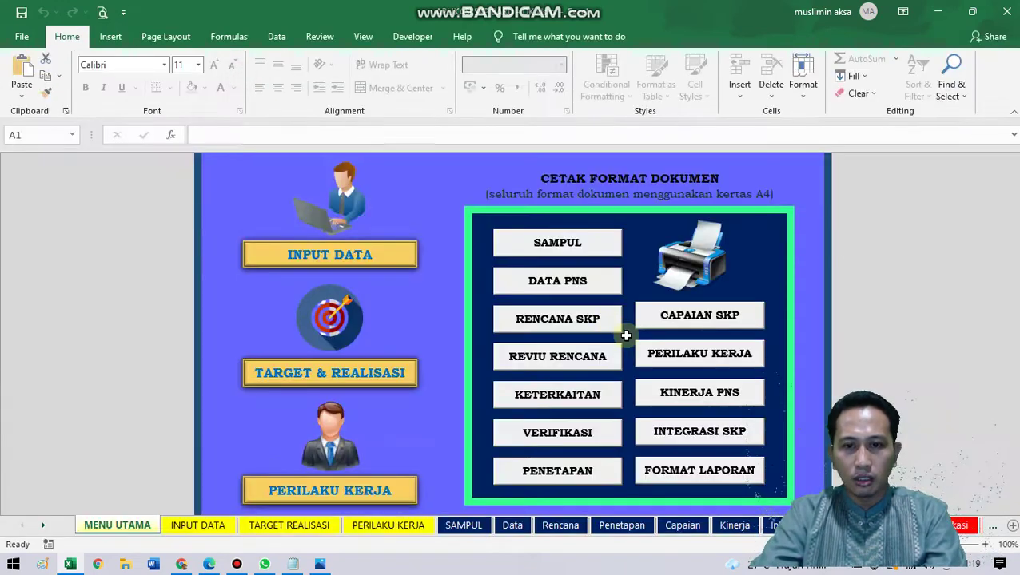
- Preview the KINERJA PNS document and examine its assessed elements, final score, rating and explanatory notes
{"action": "left_click", "coordinate": [735, 403]}
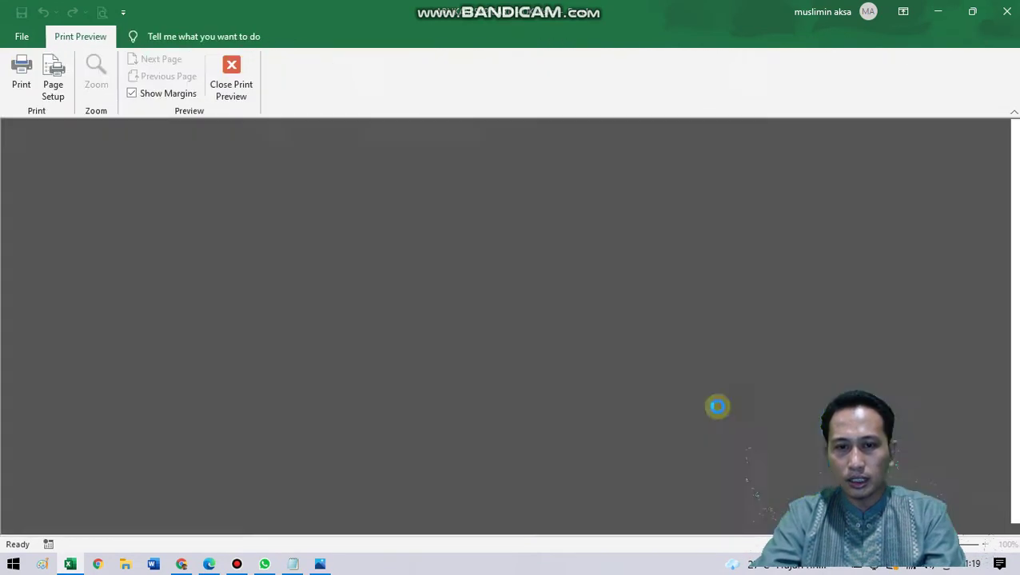
{"action": "scroll", "coordinate": [652, 404], "scroll_direction": "down", "scroll_amount": 1}
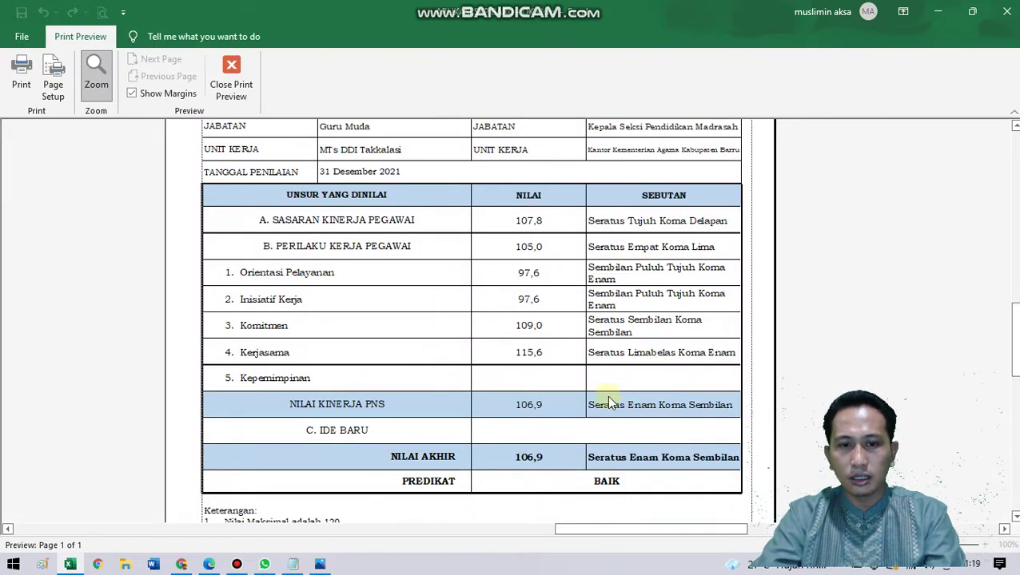
{"action": "scroll", "coordinate": [571, 404], "scroll_direction": "down", "scroll_amount": 1}
{"action": "scroll", "coordinate": [554, 421], "scroll_direction": "down", "scroll_amount": 1}
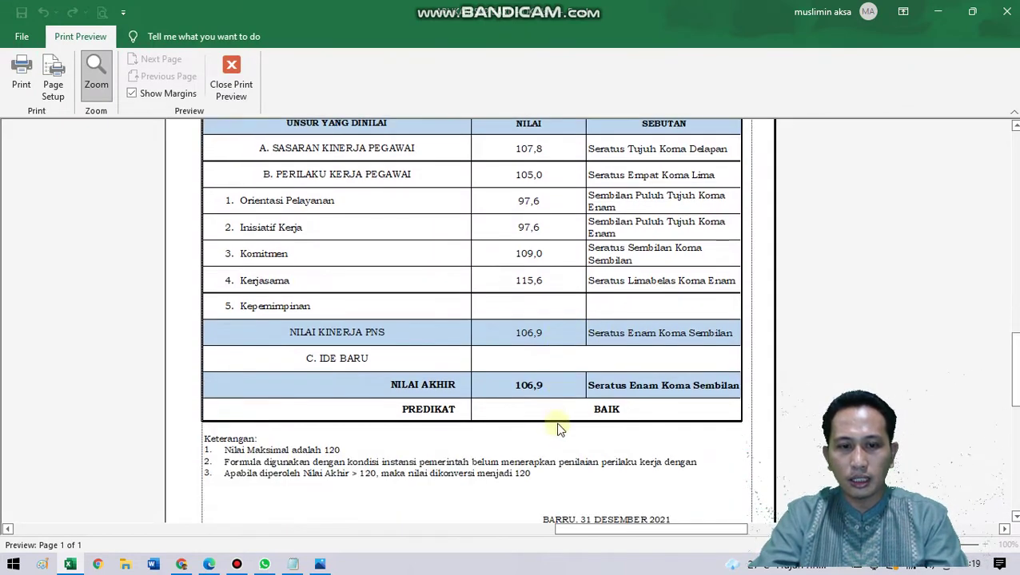
{"action": "scroll", "coordinate": [559, 426], "scroll_direction": "up", "scroll_amount": 2}
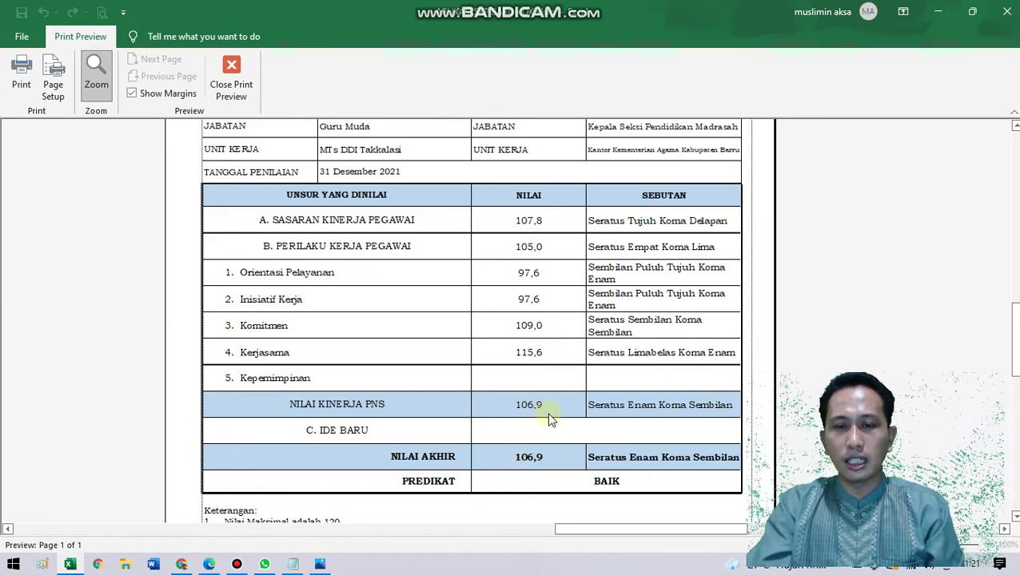
- Look up the page number for Menghitung Nilai SKP in the FORMAT HALAMAN notes in Notepad, and switch to the regulation PDFs in Edge
{"action": "left_click", "coordinate": [294, 565]}
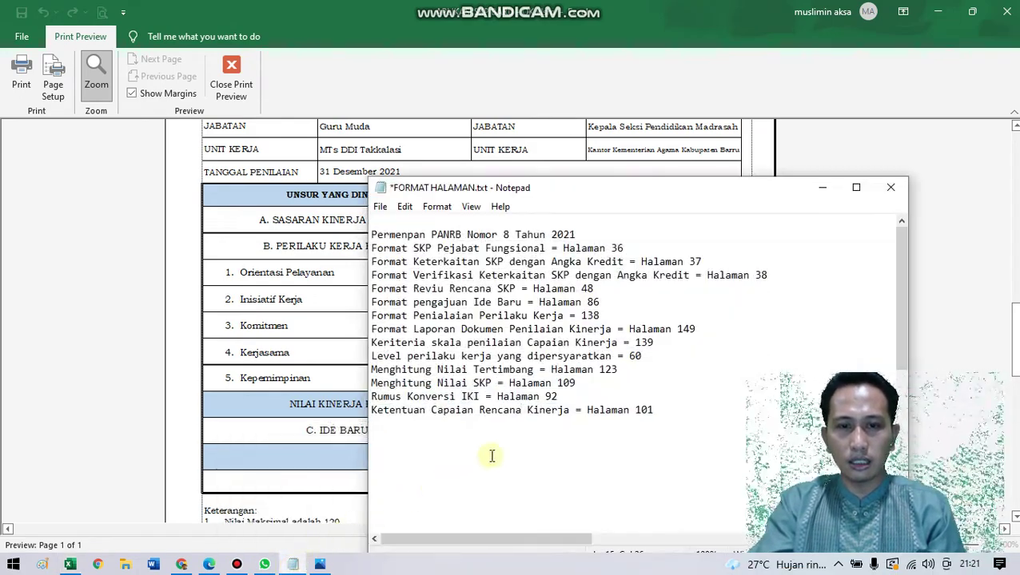
{"action": "left_click", "coordinate": [589, 384]}
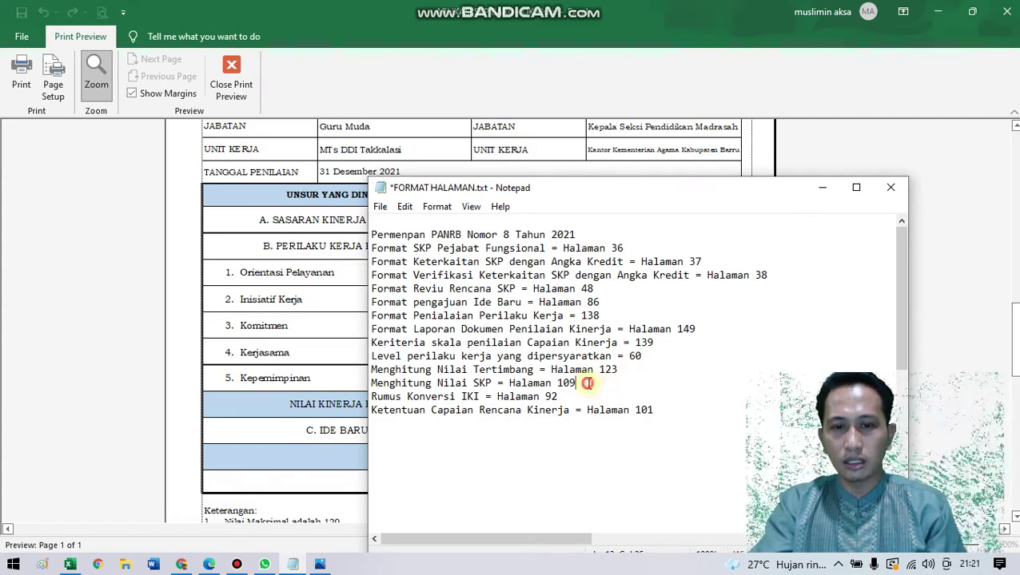
{"action": "left_click", "coordinate": [209, 564]}
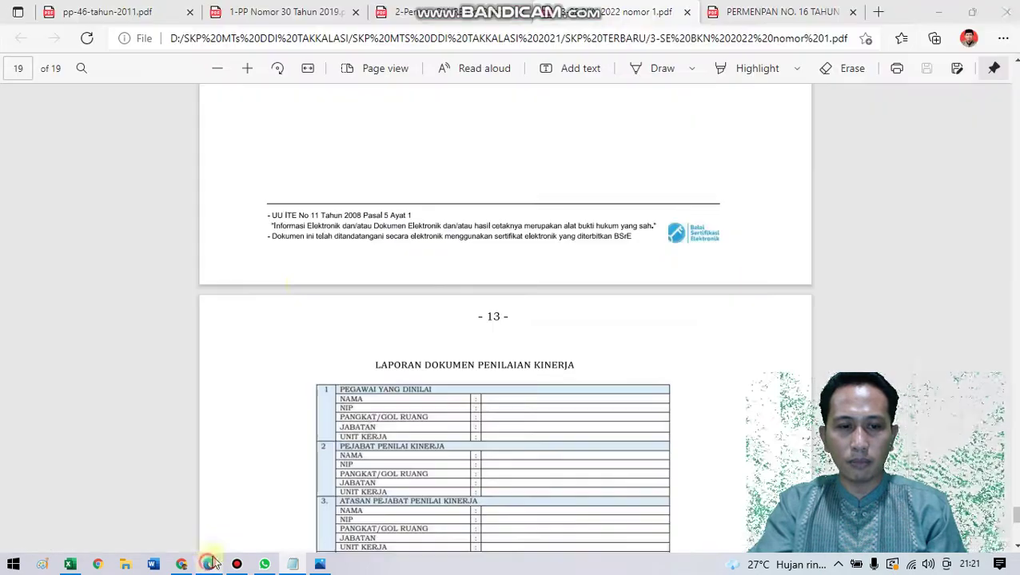
{"action": "left_click", "coordinate": [19, 68]}
{"action": "key", "text": "Return"}
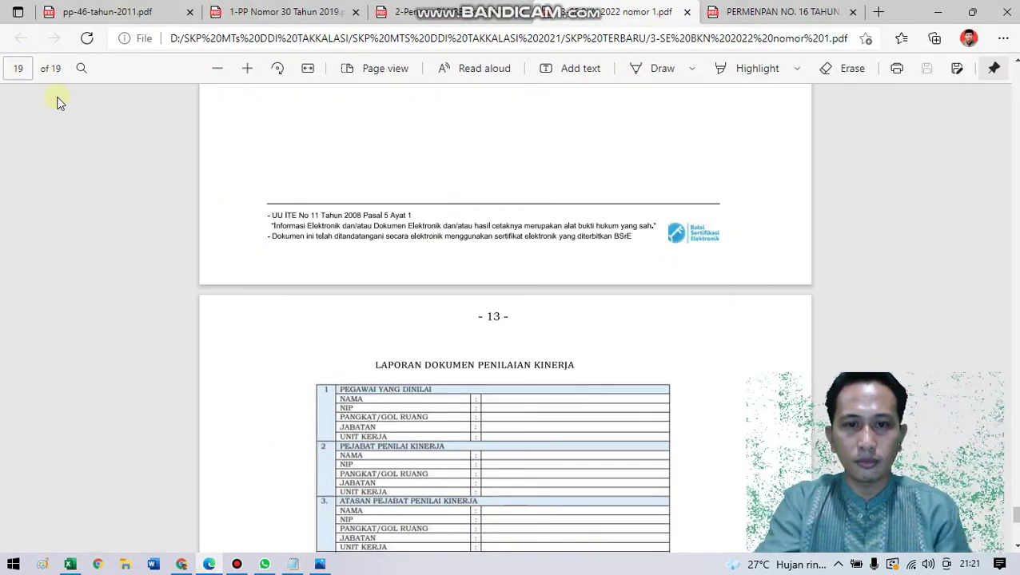
{"action": "double_click", "coordinate": [28, 75]}
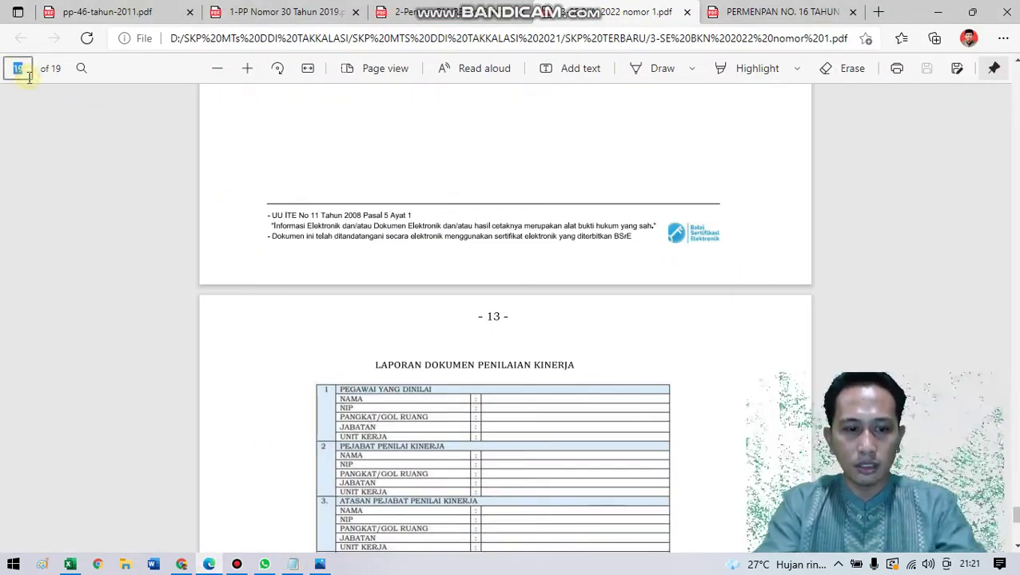
{"action": "type", "text": "10"}
{"action": "key", "text": "Return"}
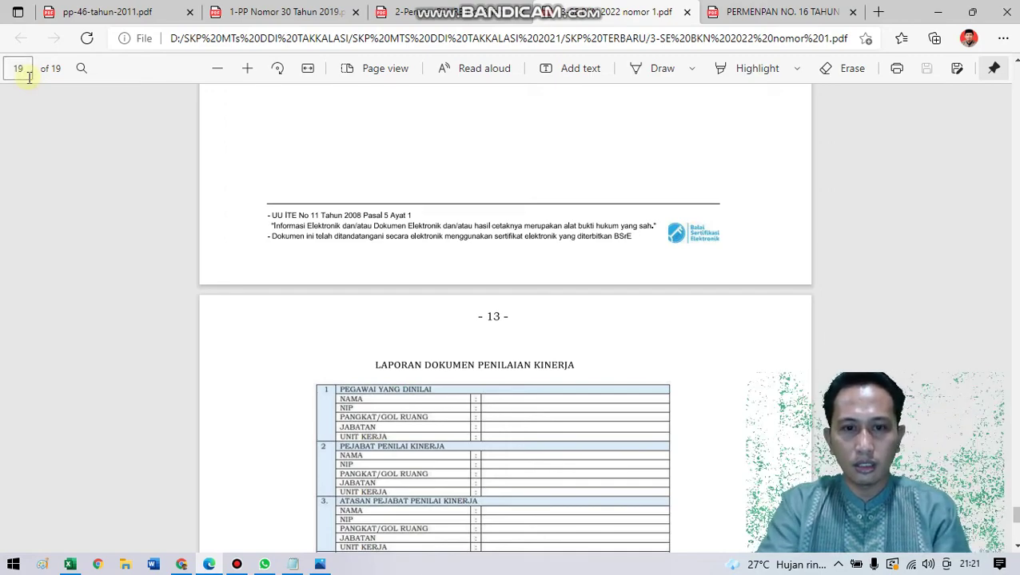
{"action": "scroll", "coordinate": [396, 228], "scroll_direction": "up", "scroll_amount": 3}
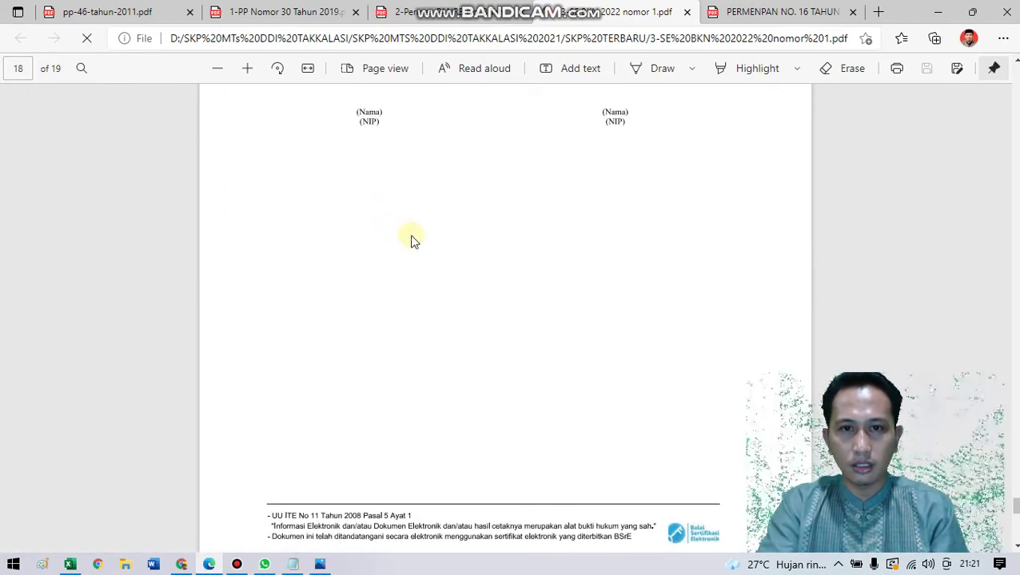
{"action": "key", "text": "alt+Left"}
- Go to page 108 of the Permen PANRB No. 8 PDF and examine the weighted-score formulas, the weight table and the case examples on page 106
{"action": "left_click", "coordinate": [417, 11]}
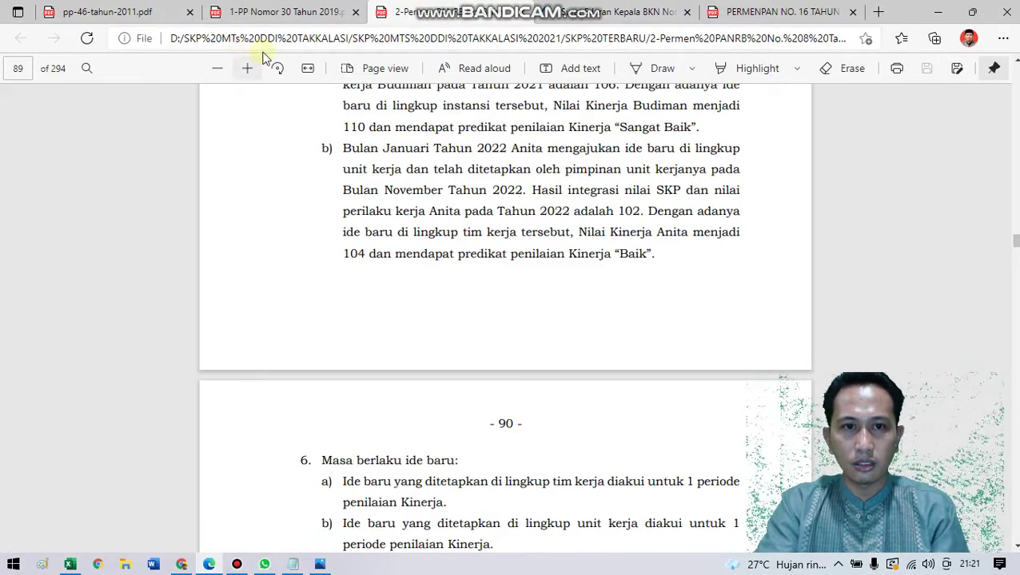
{"action": "left_click", "coordinate": [18, 69]}
{"action": "type", "text": "10"}
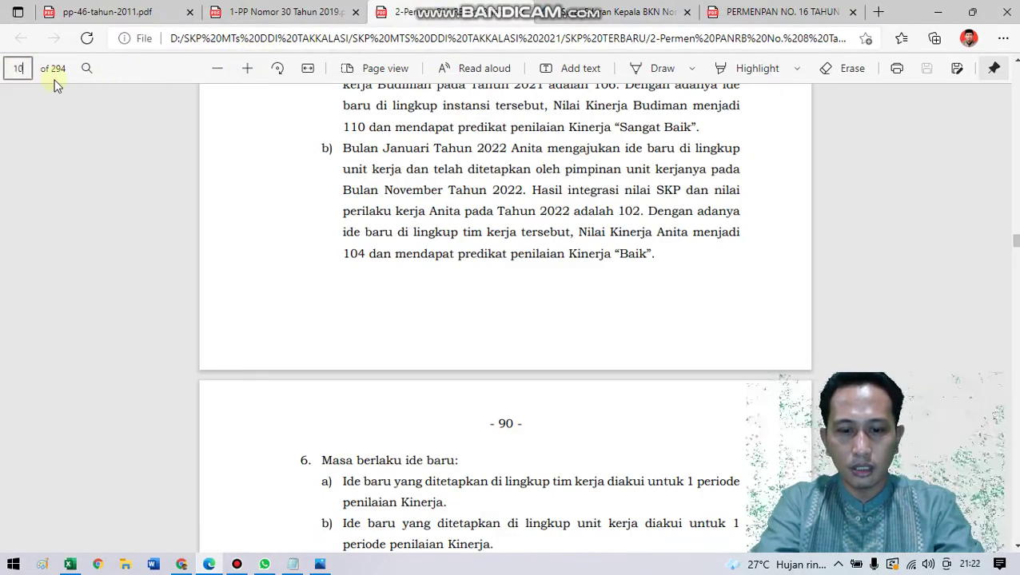
{"action": "type", "text": "8"}
{"action": "key", "text": "Return"}
{"action": "scroll", "coordinate": [604, 292], "scroll_direction": "up", "scroll_amount": 3}
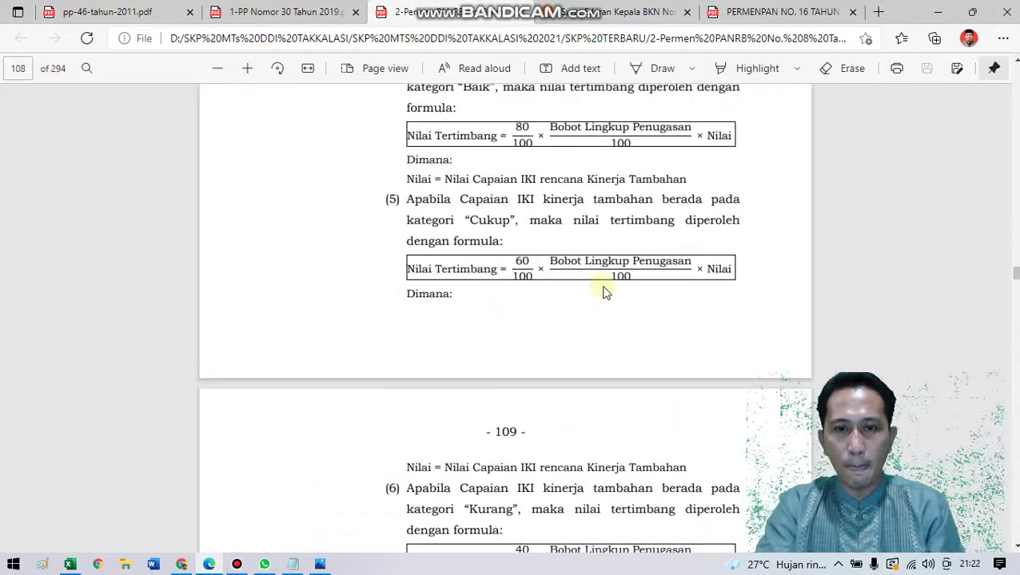
{"action": "scroll", "coordinate": [604, 293], "scroll_direction": "down", "scroll_amount": 12}
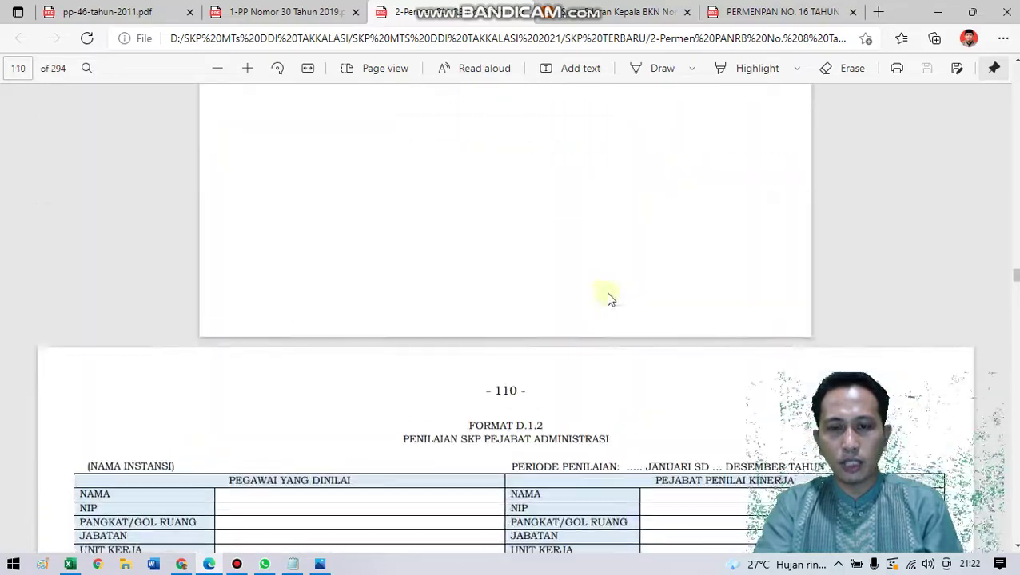
{"action": "scroll", "coordinate": [608, 298], "scroll_direction": "up", "scroll_amount": 10}
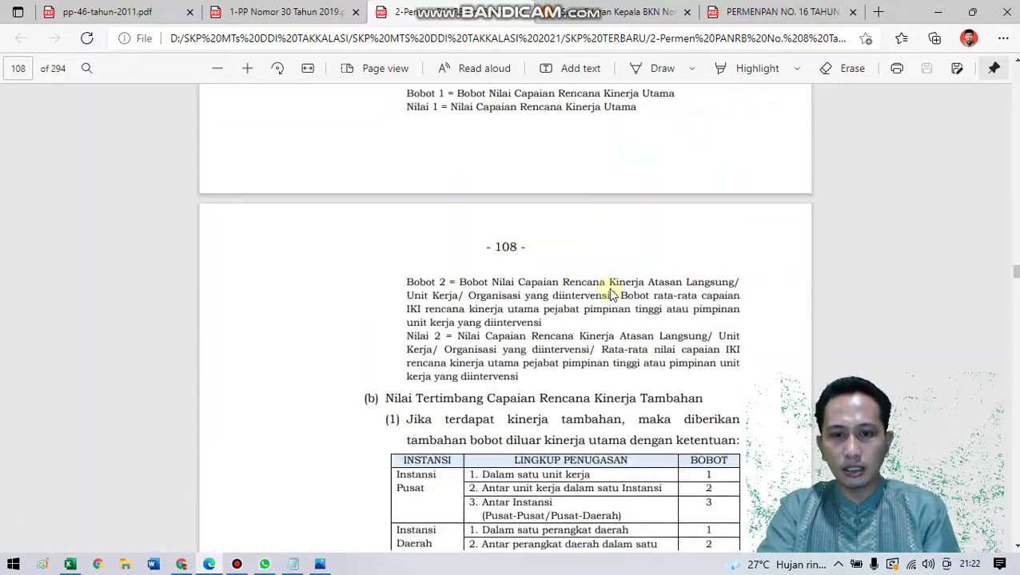
{"action": "scroll", "coordinate": [610, 293], "scroll_direction": "up", "scroll_amount": 5}
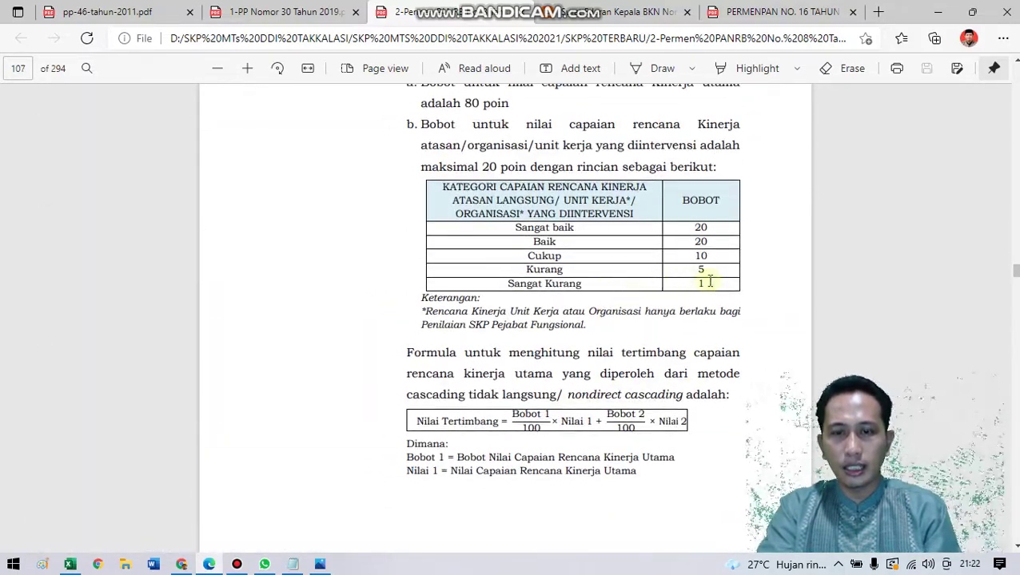
{"action": "scroll", "coordinate": [707, 288], "scroll_direction": "up", "scroll_amount": 10}
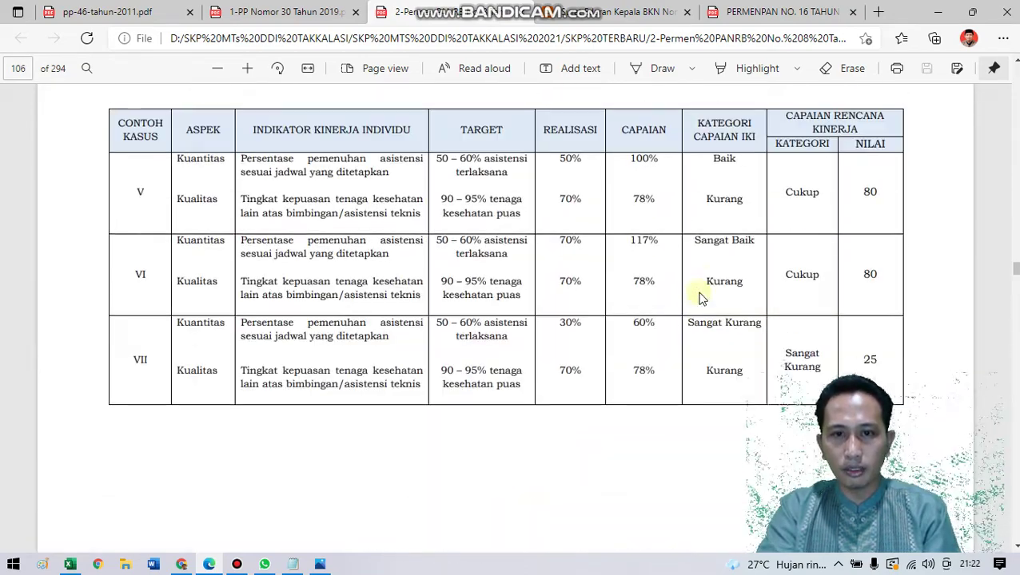
- Check the Notepad page list, go to page 139 of the Permen PANRB PDF, and examine the Penilaian Kinerja section through page 144
{"action": "left_click", "coordinate": [292, 564]}
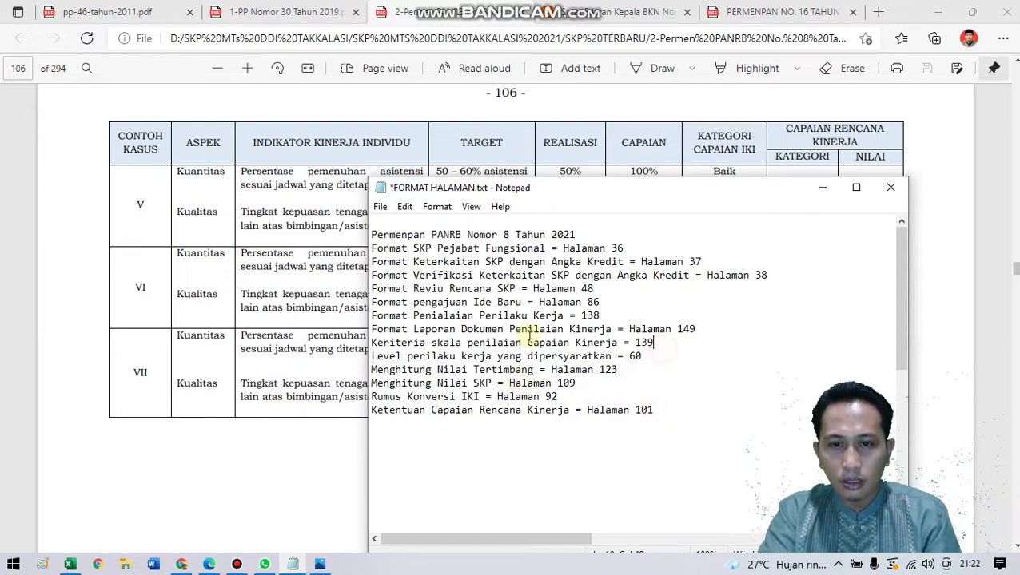
{"action": "left_click", "coordinate": [19, 69]}
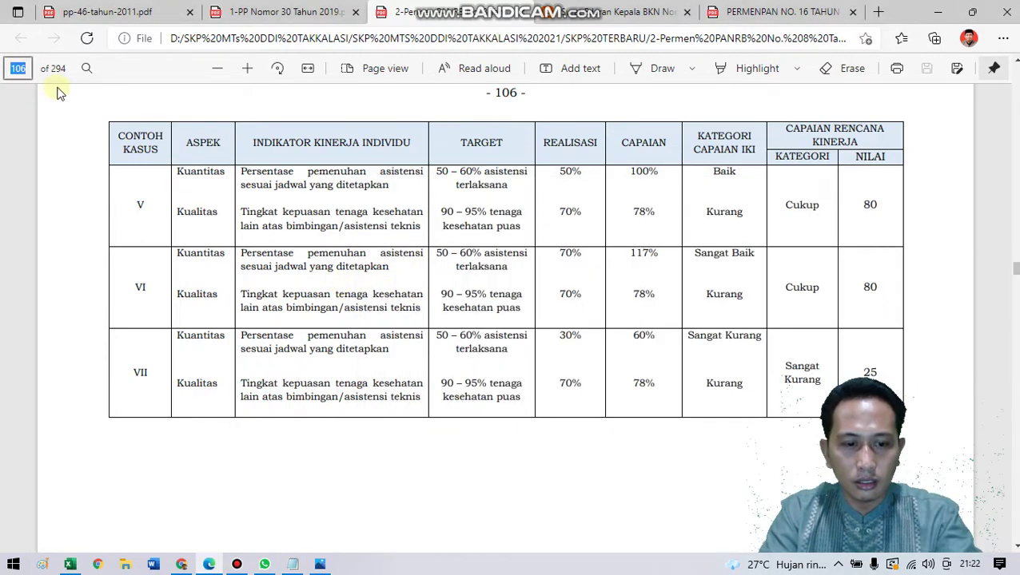
{"action": "type", "text": "139"}
{"action": "key", "text": "Return"}
{"action": "scroll", "coordinate": [489, 255], "scroll_direction": "up", "scroll_amount": 12}
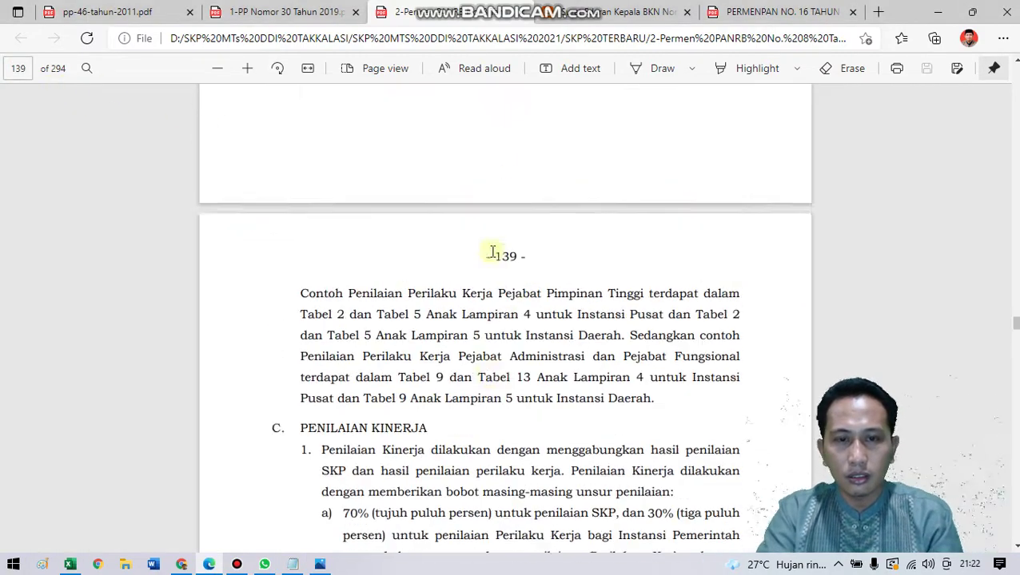
{"action": "scroll", "coordinate": [537, 319], "scroll_direction": "down", "scroll_amount": 20}
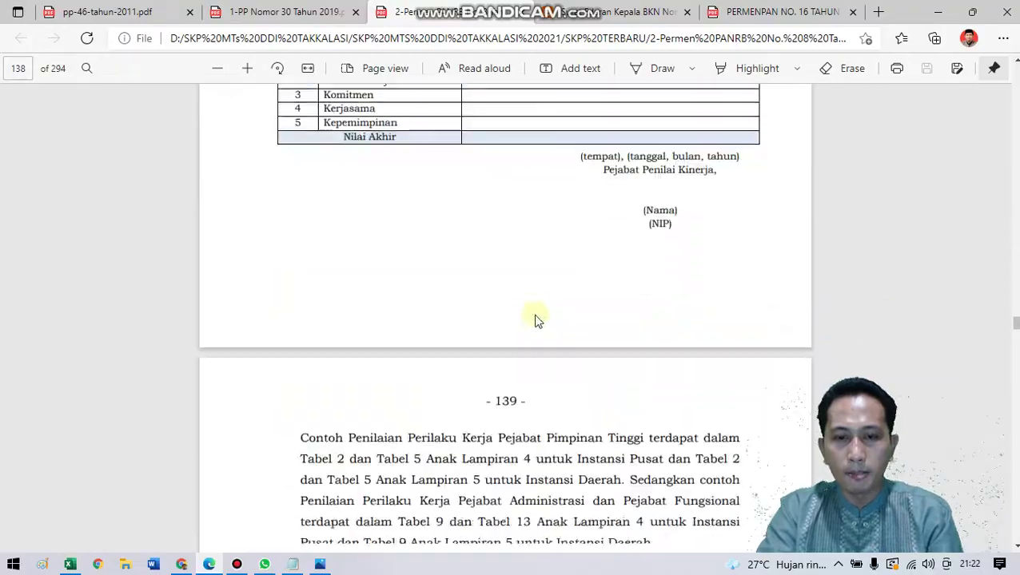
{"action": "scroll", "coordinate": [548, 319], "scroll_direction": "down", "scroll_amount": 20}
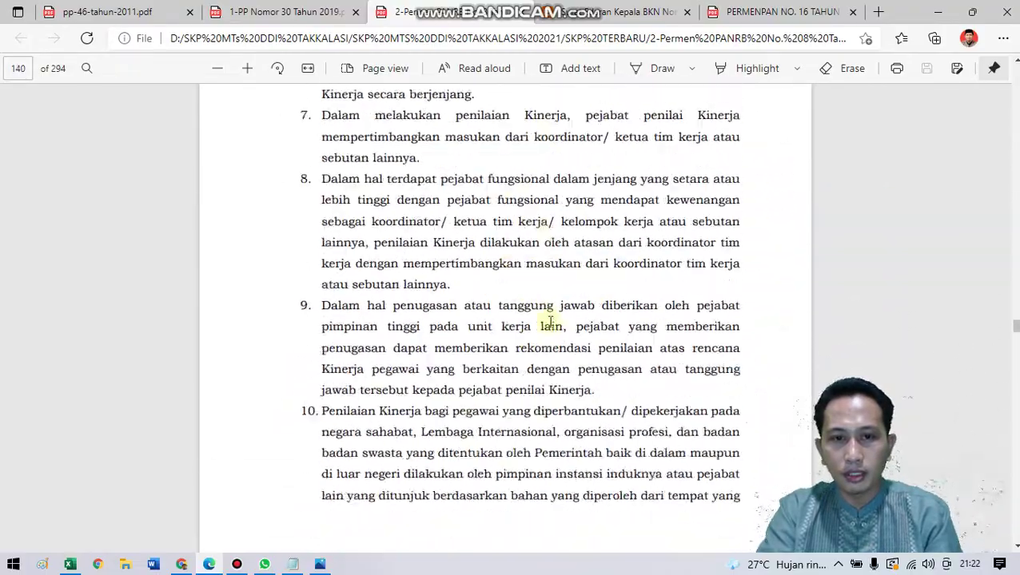
{"action": "scroll", "coordinate": [549, 324], "scroll_direction": "down", "scroll_amount": 15}
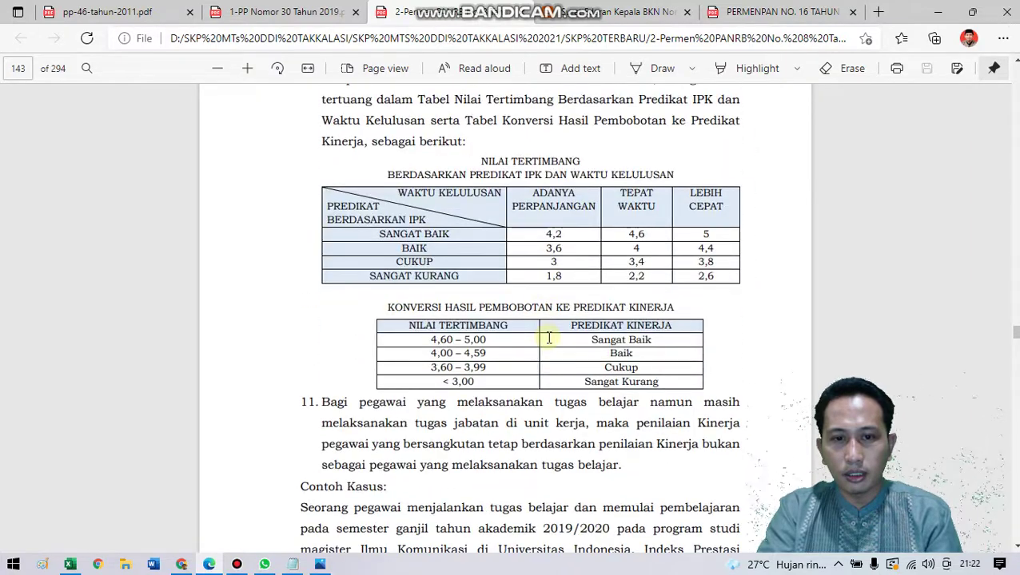
{"action": "scroll", "coordinate": [548, 345], "scroll_direction": "down", "scroll_amount": 18}
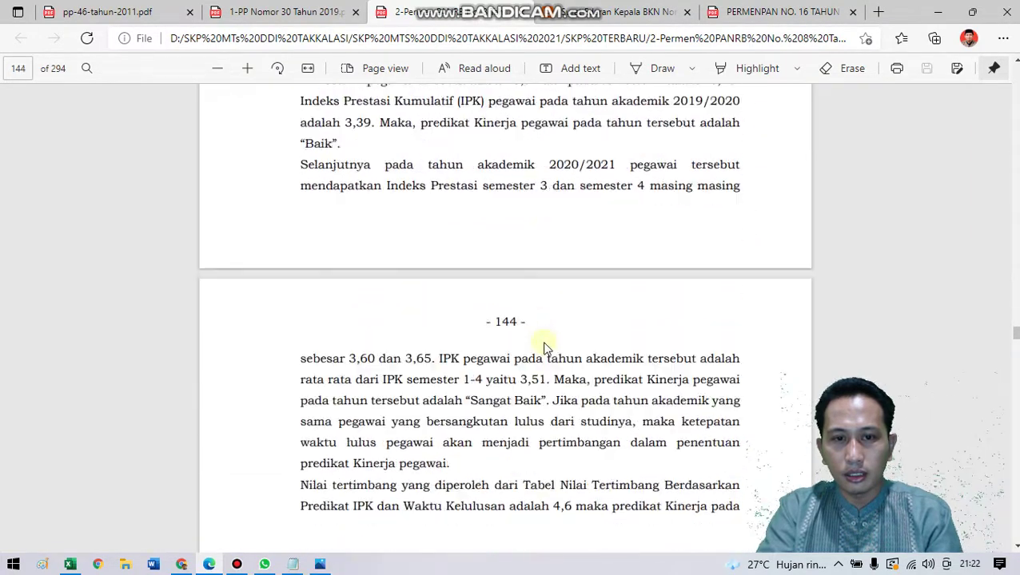
- Check the Notepad page list, go to page 101 of the PDF, and examine the IKI achievement categories, plan score rules and preceding Capaian IKI formulas
{"action": "left_click", "coordinate": [321, 564]}
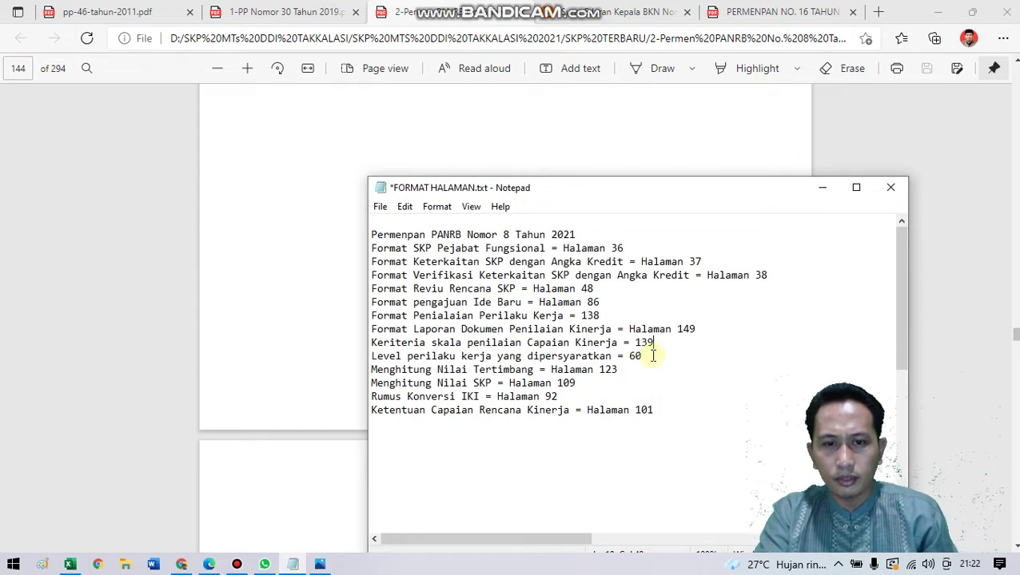
{"action": "left_click", "coordinate": [36, 81]}
{"action": "key", "text": "Return"}
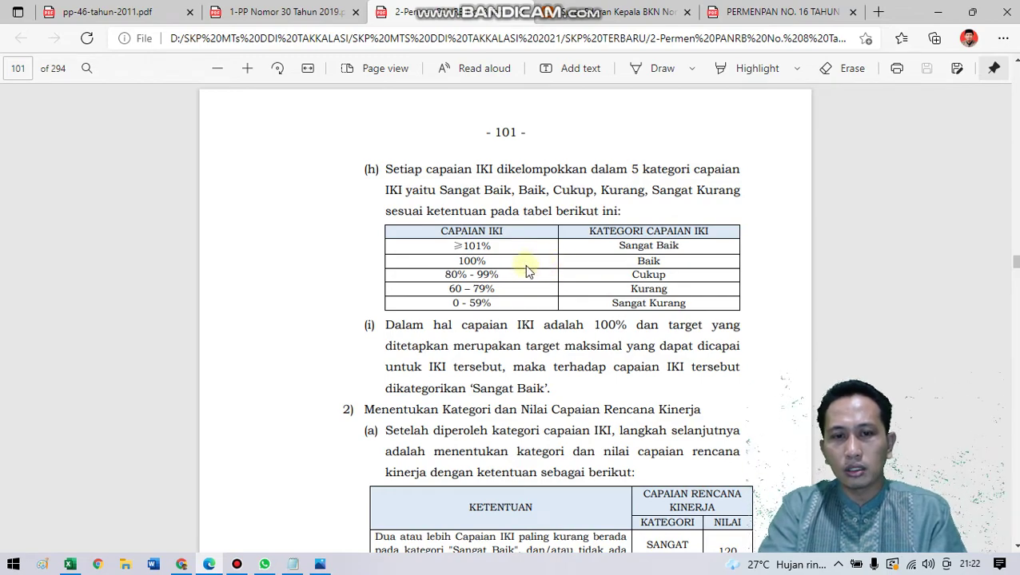
{"action": "scroll", "coordinate": [545, 291], "scroll_direction": "down", "scroll_amount": 4}
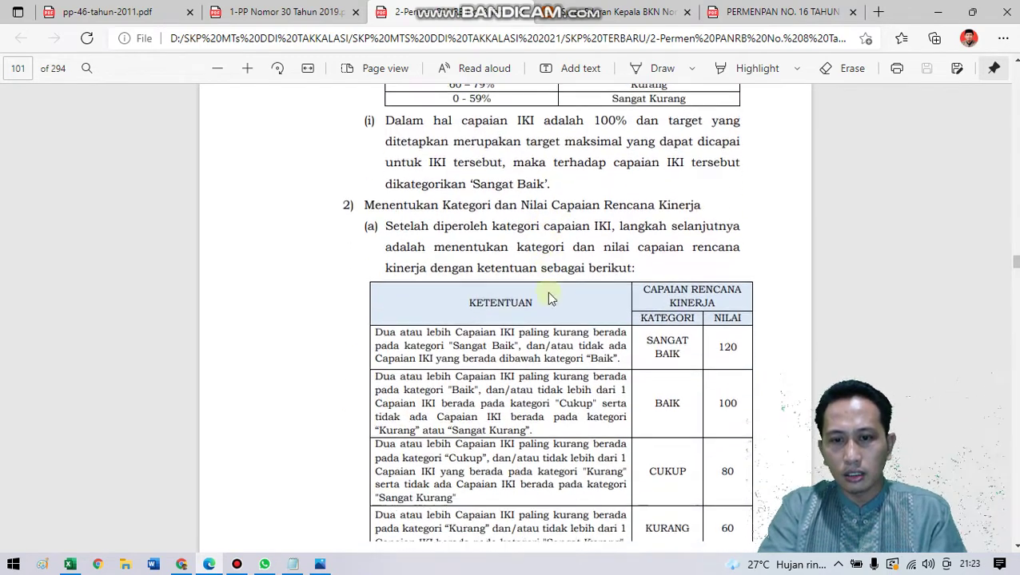
{"action": "scroll", "coordinate": [551, 308], "scroll_direction": "up", "scroll_amount": 4}
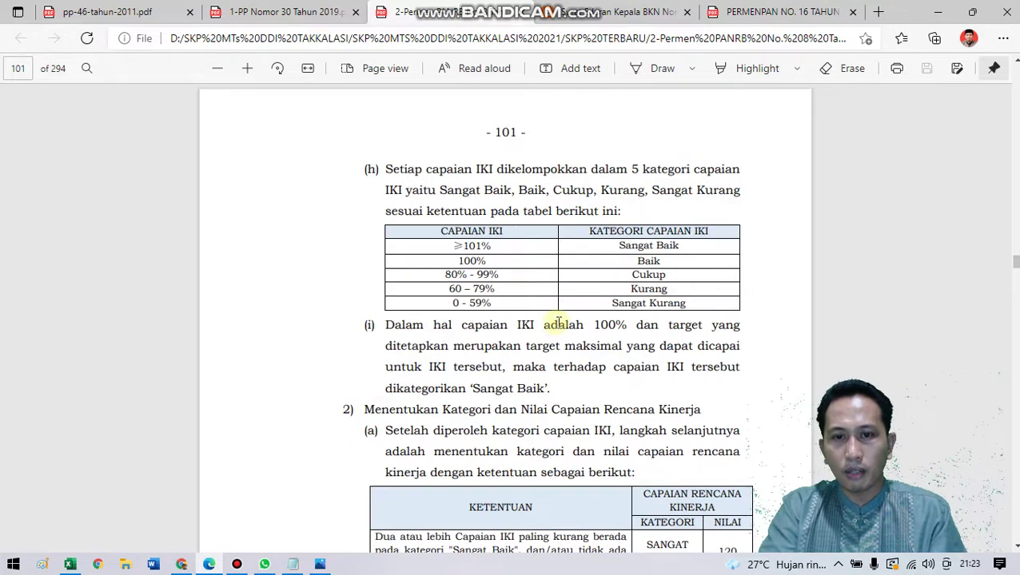
{"action": "scroll", "coordinate": [564, 351], "scroll_direction": "up", "scroll_amount": 5}
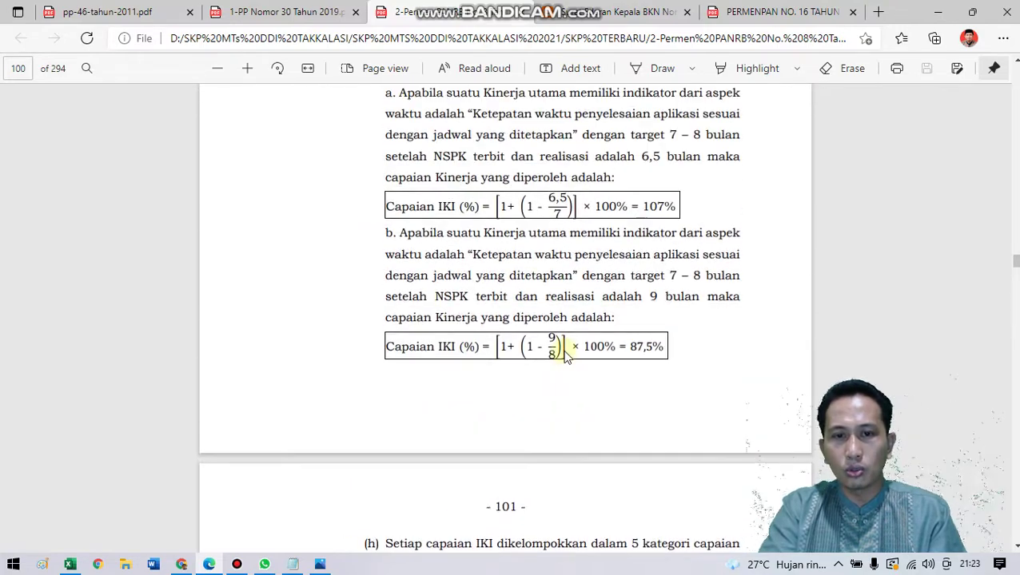
{"action": "scroll", "coordinate": [564, 356], "scroll_direction": "up", "scroll_amount": 14}
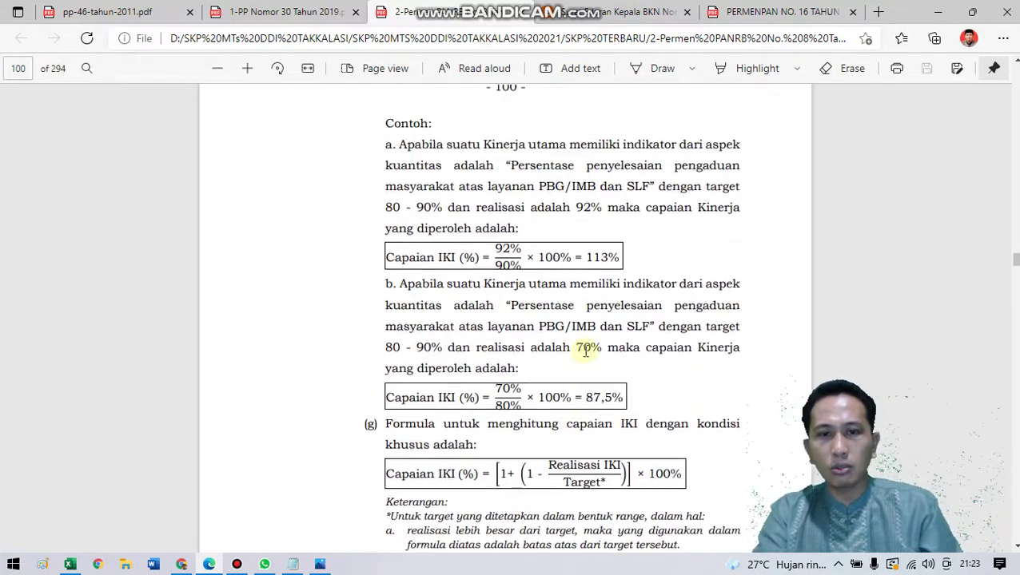
{"action": "scroll", "coordinate": [589, 352], "scroll_direction": "up", "scroll_amount": 2}
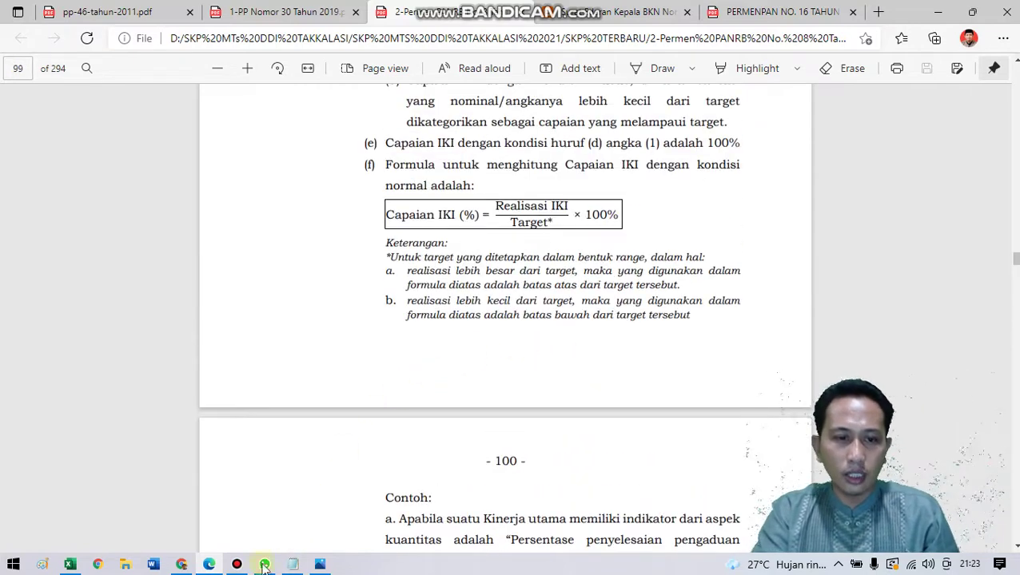
- Switch back to Excel and examine the KINERJA PNS preview from the final score to the explanatory notes and signature blocks
{"action": "left_click", "coordinate": [70, 564]}
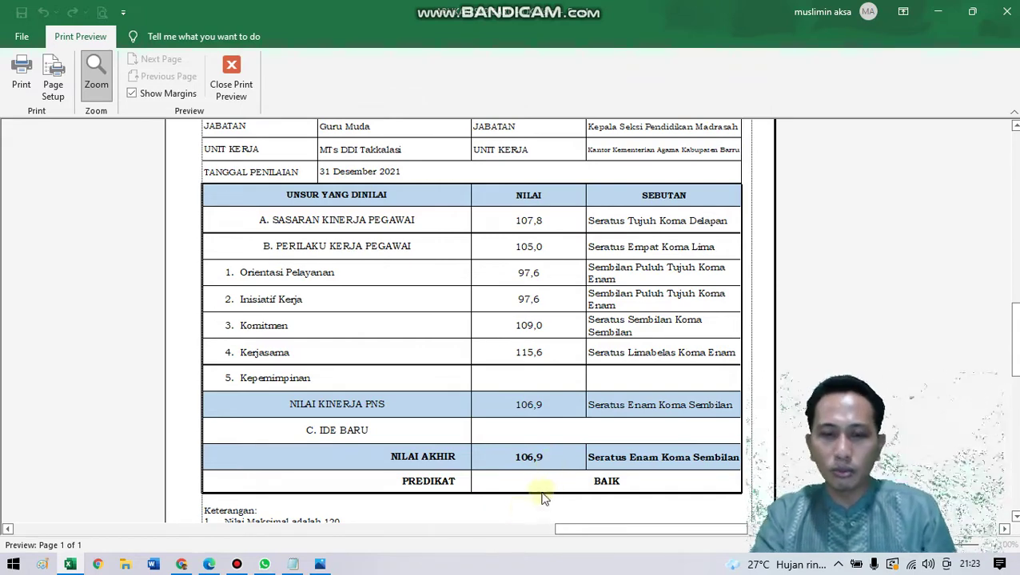
{"action": "scroll", "coordinate": [575, 480], "scroll_direction": "down", "scroll_amount": 4}
{"action": "scroll", "coordinate": [582, 475], "scroll_direction": "down", "scroll_amount": 5}
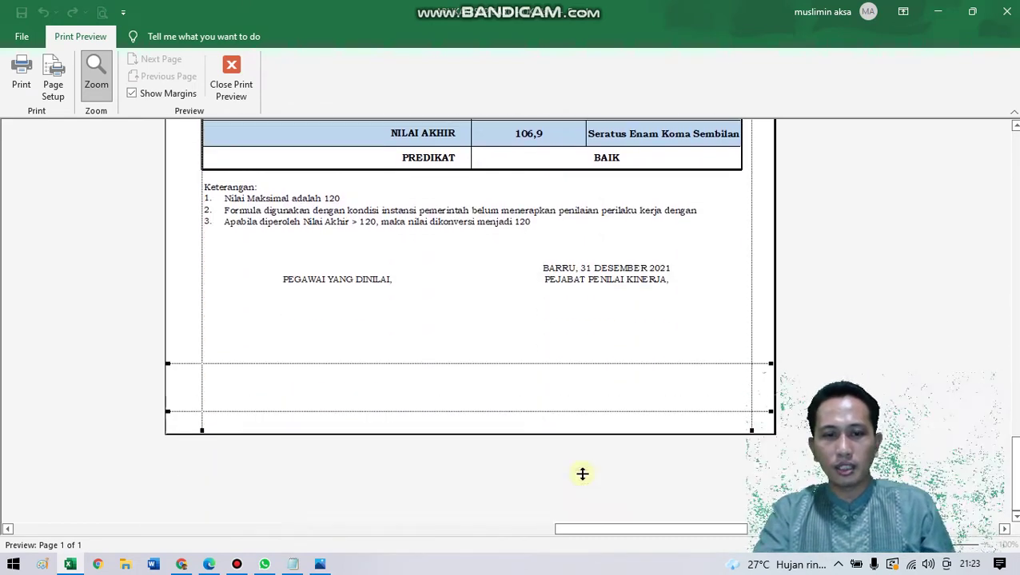